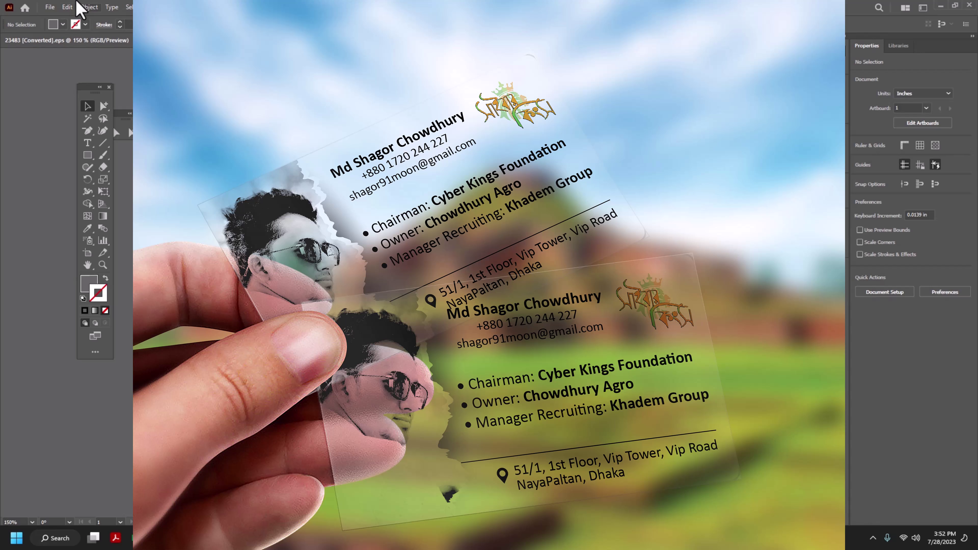
# Step: Open the File menu to start a new document
pyautogui.click(50, 6)
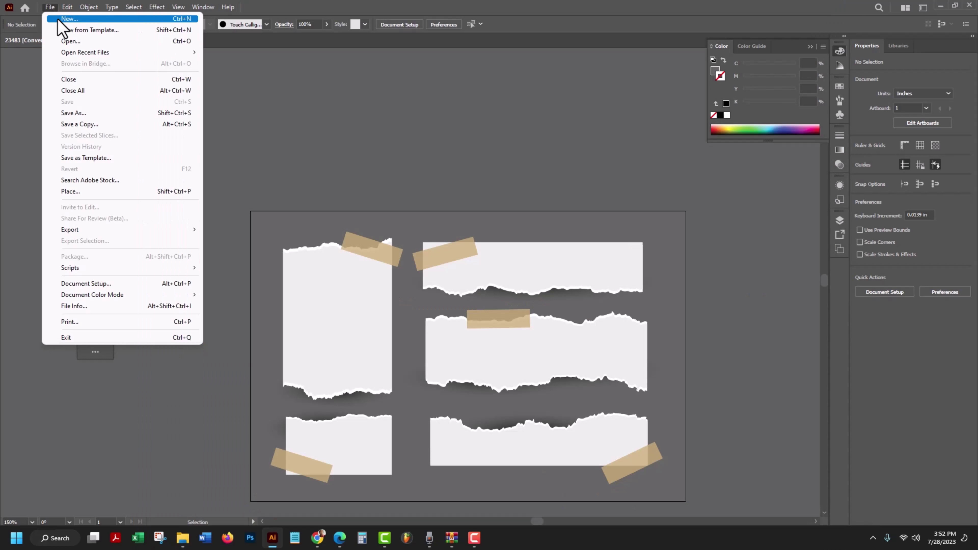
# Step: Create a new 3.5 × 2 in document in CMYK Color at High (300 ppi)
pyautogui.click(59, 21)
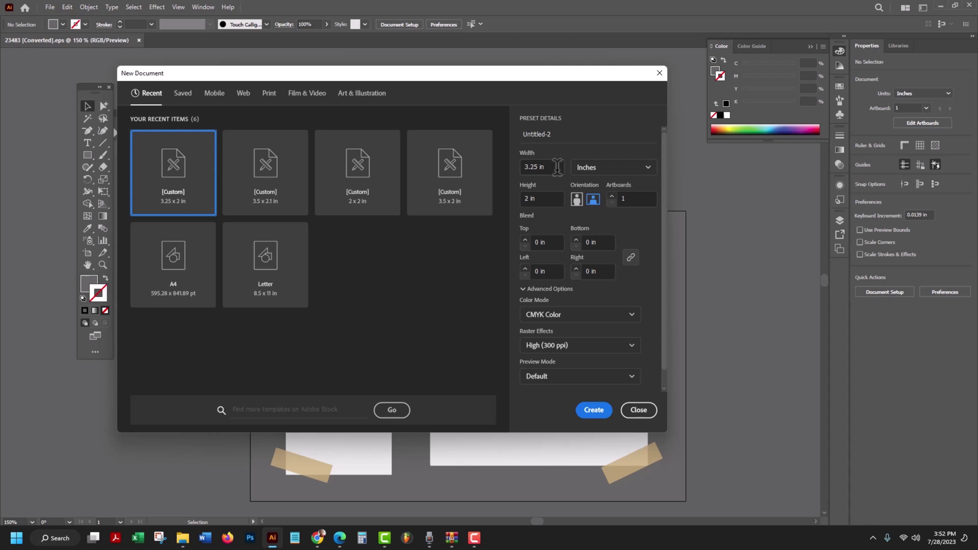
pyautogui.moveTo(557, 167); pyautogui.dragTo(515, 155)
pyautogui.write('3.5')
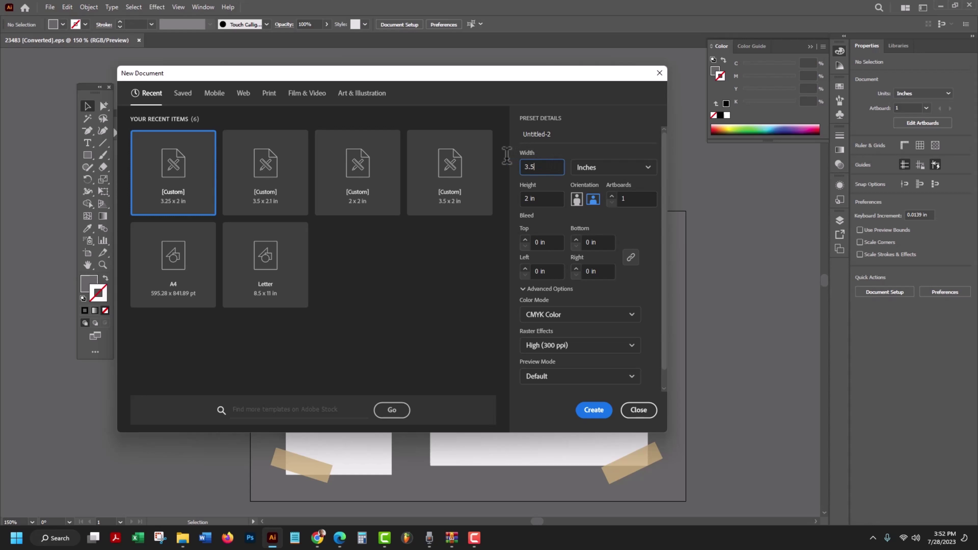
pyautogui.press('Tab')
pyautogui.press('Tab')
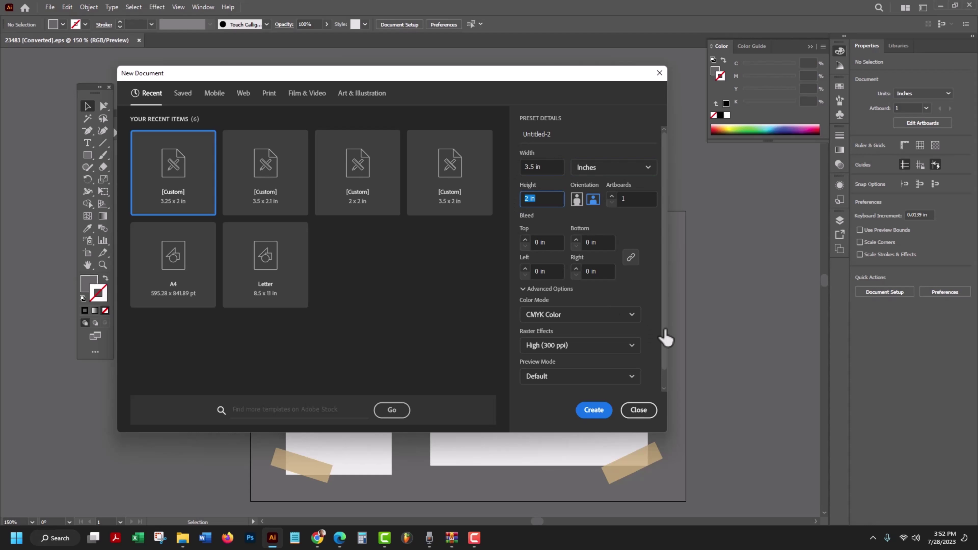
pyautogui.click(631, 323)
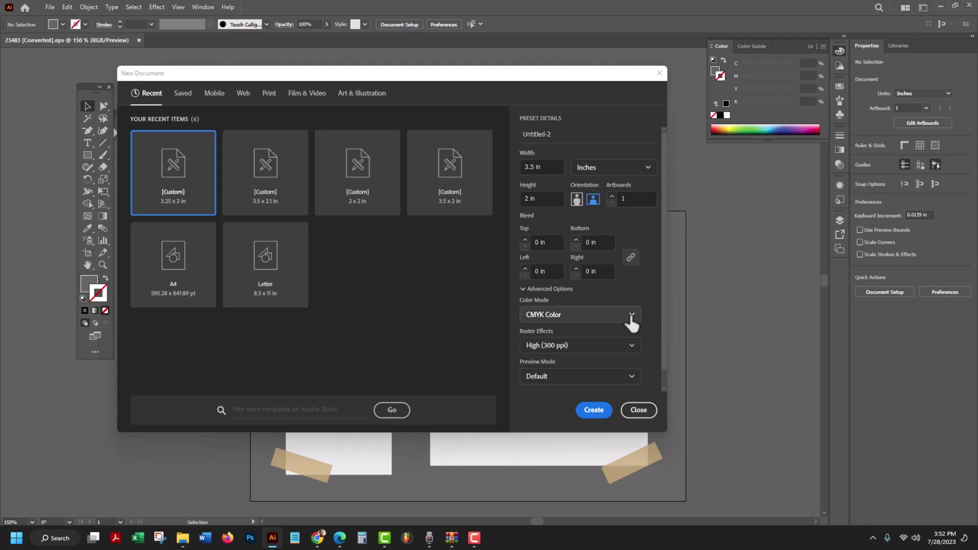
pyautogui.click(629, 321)
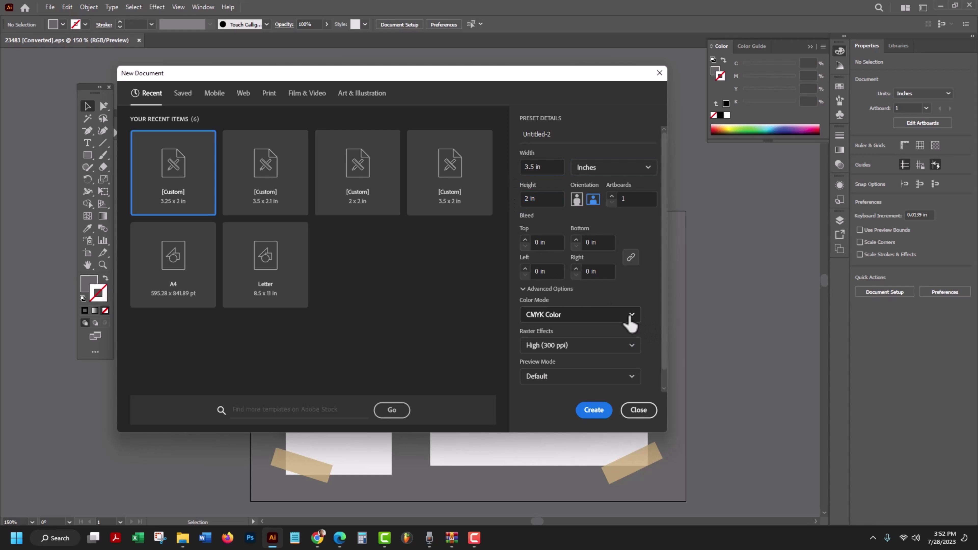
pyautogui.click(635, 349)
pyautogui.click(636, 352)
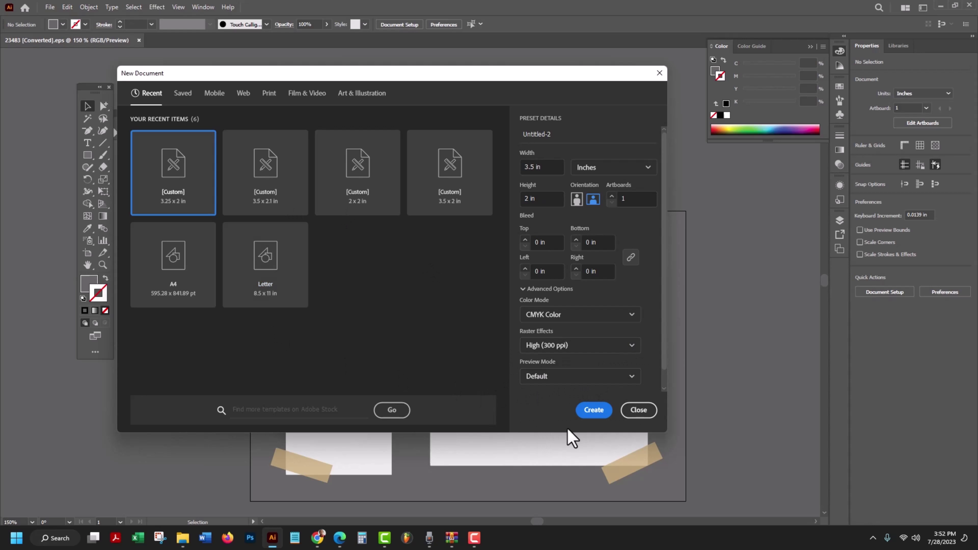
pyautogui.click(595, 416)
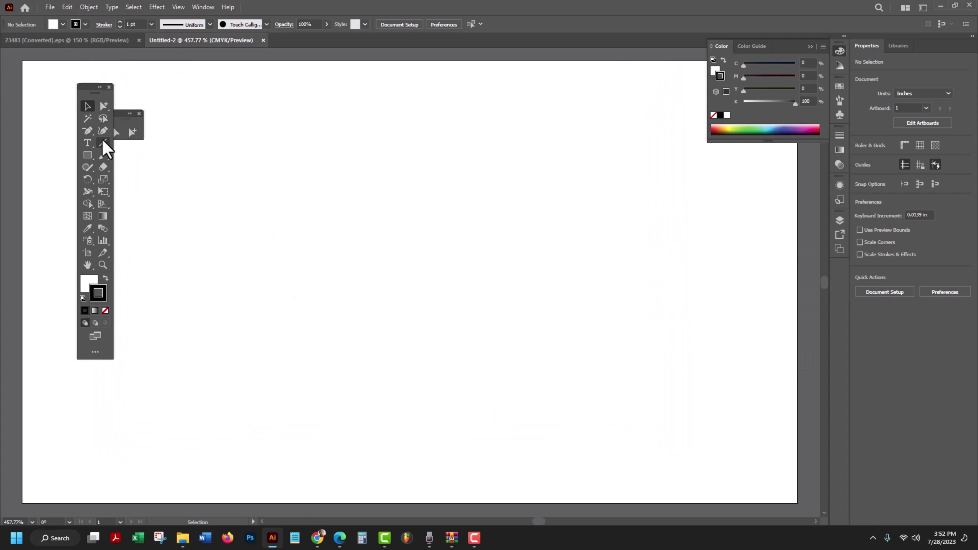
# Step: Draw a 3.5 × 2 in rectangle on the artboard
pyautogui.click(87, 155)
pyautogui.click(402, 226)
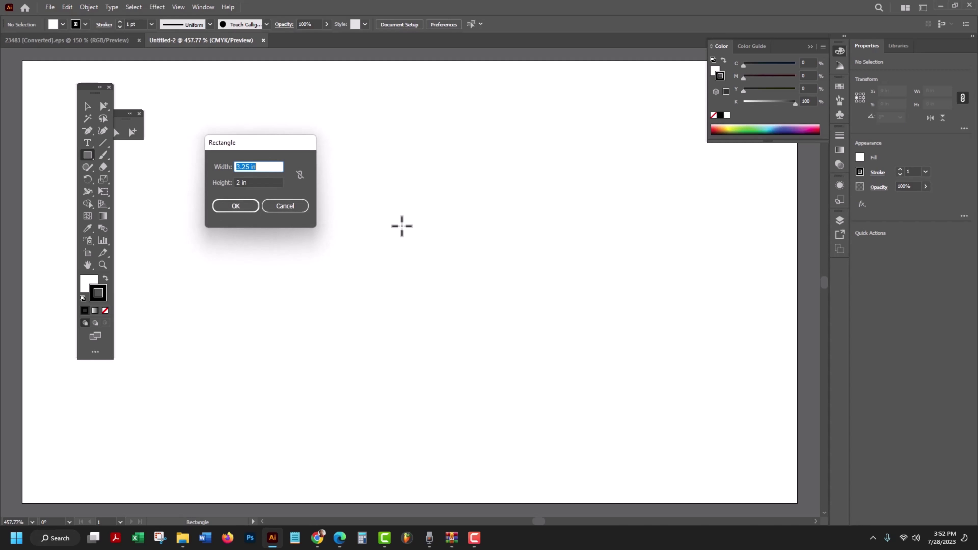
pyautogui.write('3.5')
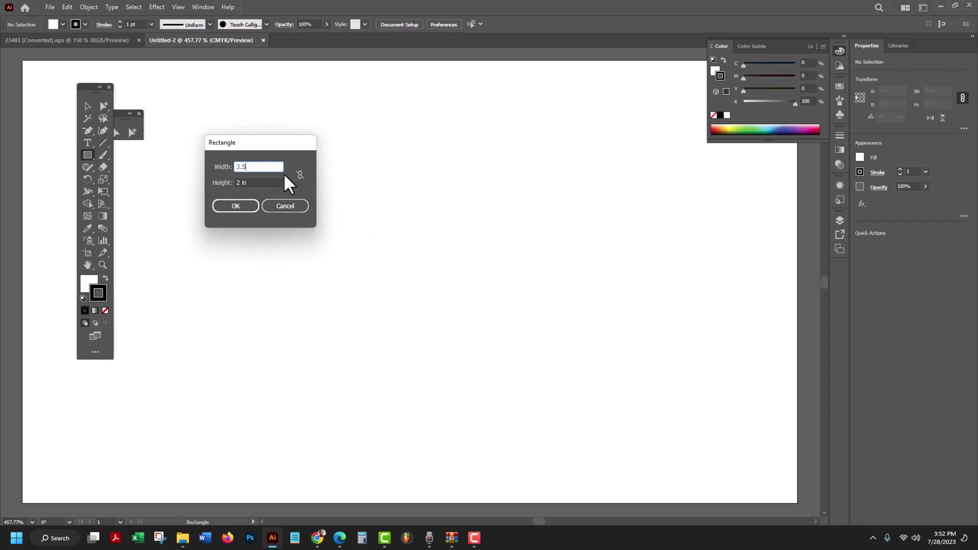
pyautogui.press('Tab')
pyautogui.press('Return')
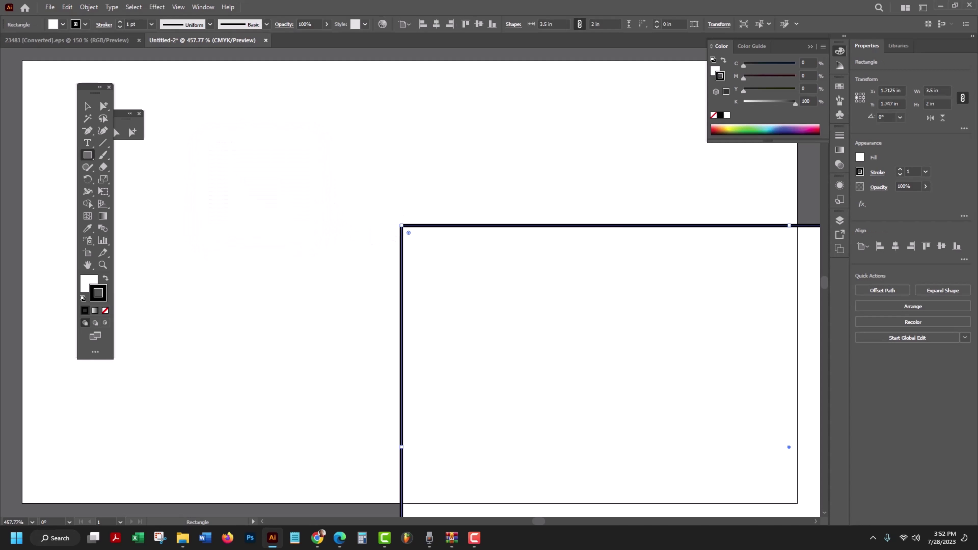
# Step: Align the rectangle to the artboard's left and top edges and fit the card in view
pyautogui.click(88, 105)
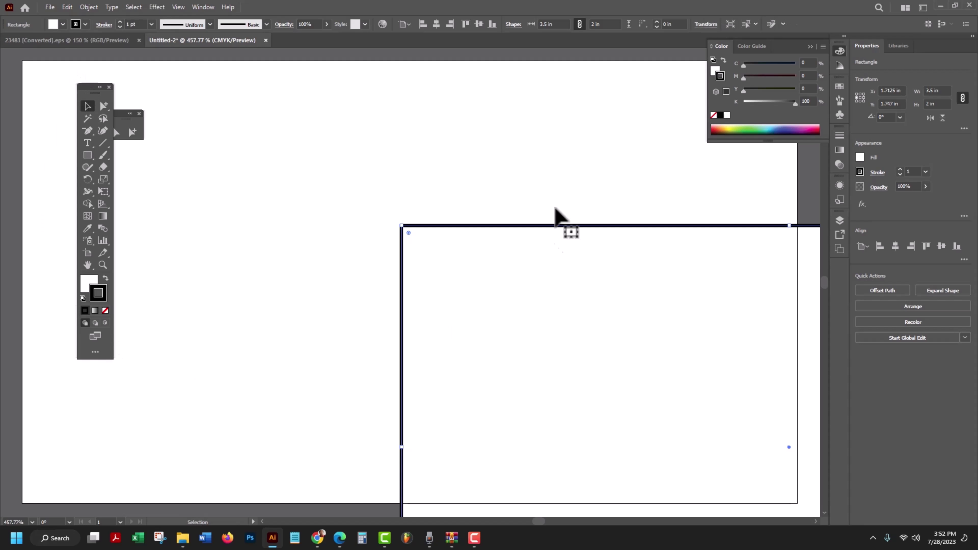
pyautogui.click(881, 249)
pyautogui.click(927, 246)
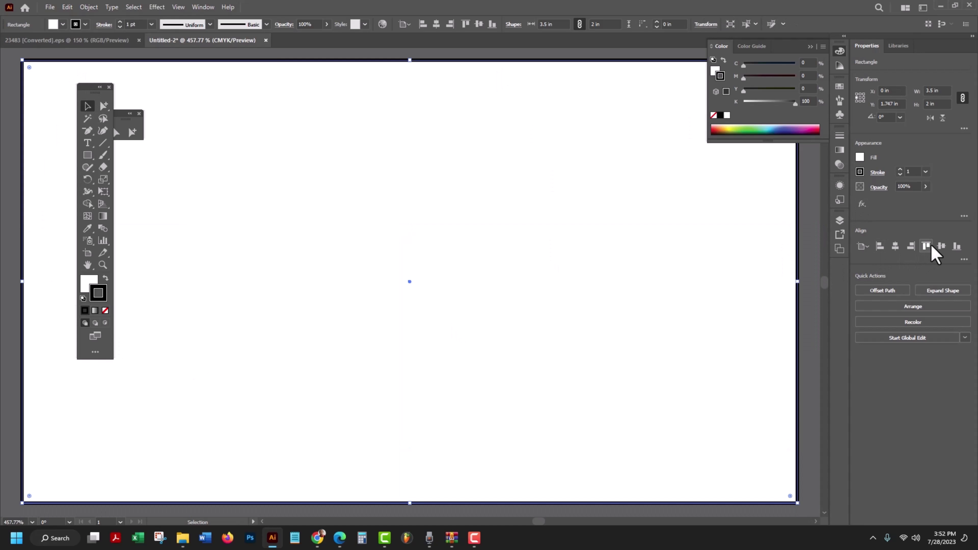
pyautogui.press('ctrl')
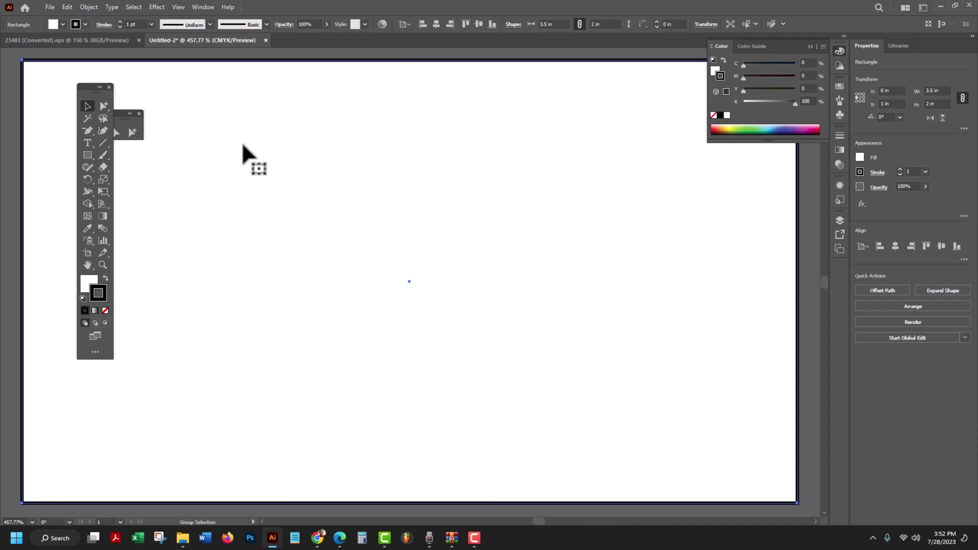
pyautogui.scroll(-1, 247, 154)
pyautogui.hotkey('ctrl', '-')
pyautogui.hotkey('ctrl', '-')
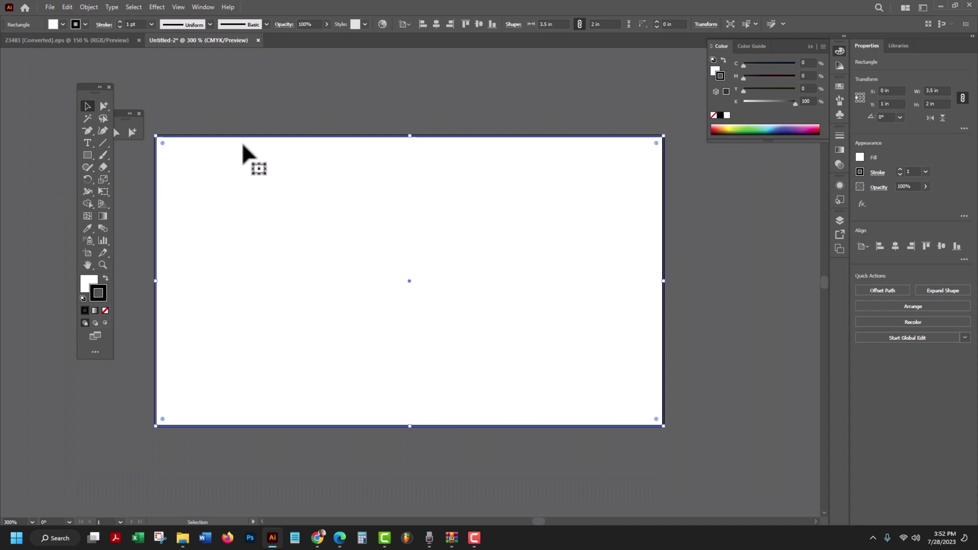
# Step: Remove the rectangle's fill and turn an inset offset-path copy into a guide
pyautogui.click(105, 311)
pyautogui.click(101, 298)
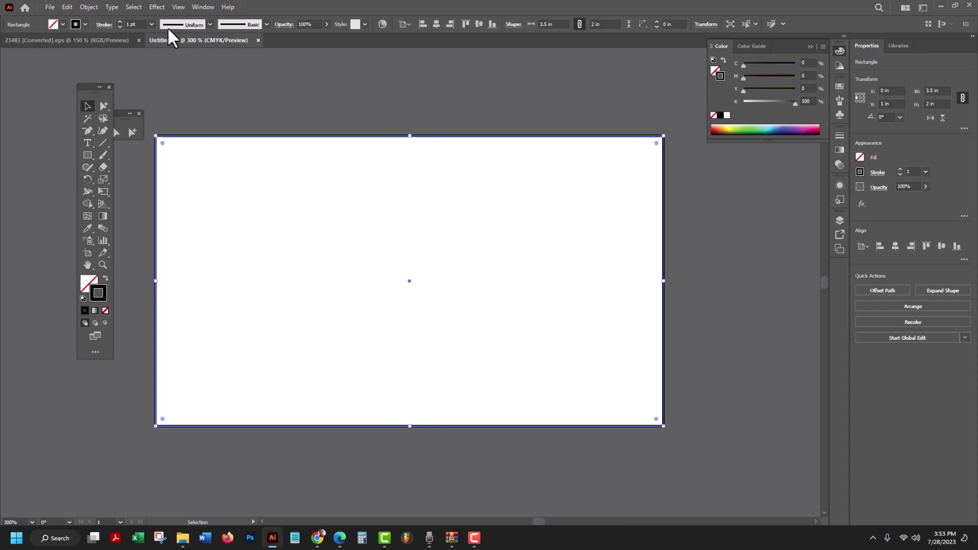
pyautogui.click(88, 6)
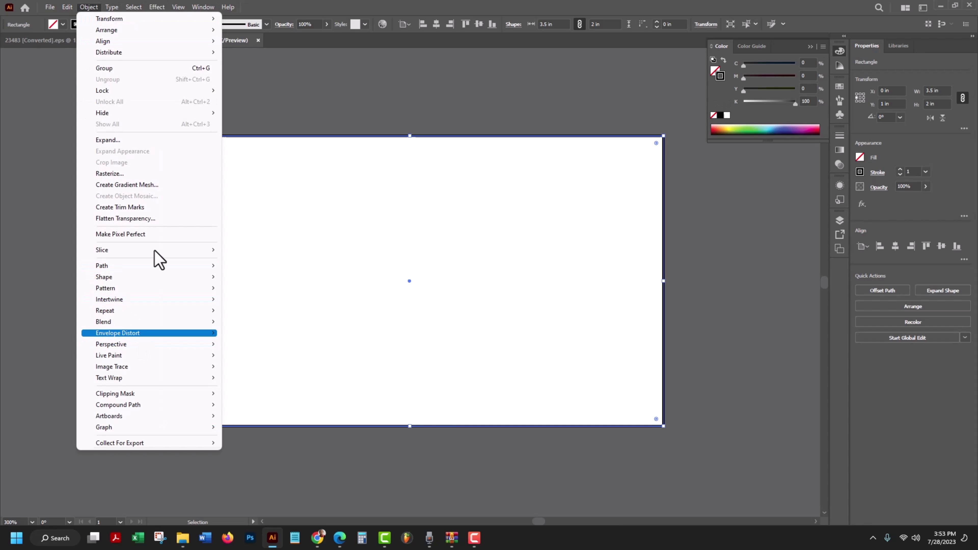
pyautogui.moveTo(149, 265)
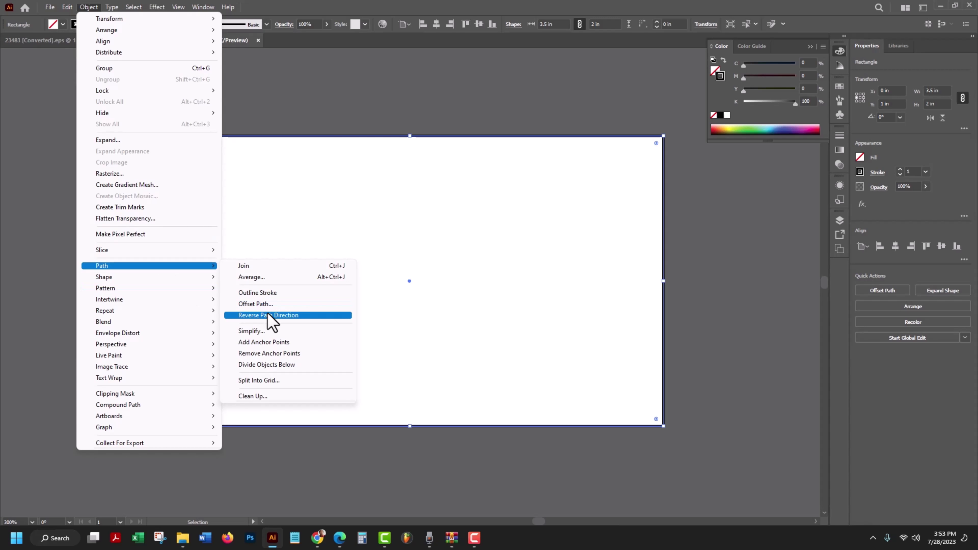
pyautogui.click(271, 304)
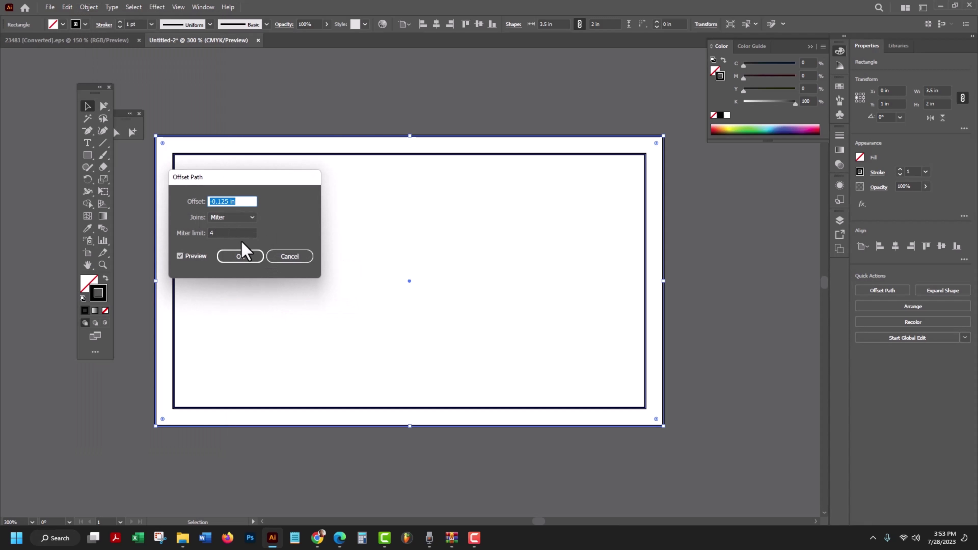
pyautogui.click(240, 256)
pyautogui.rightClick(310, 163)
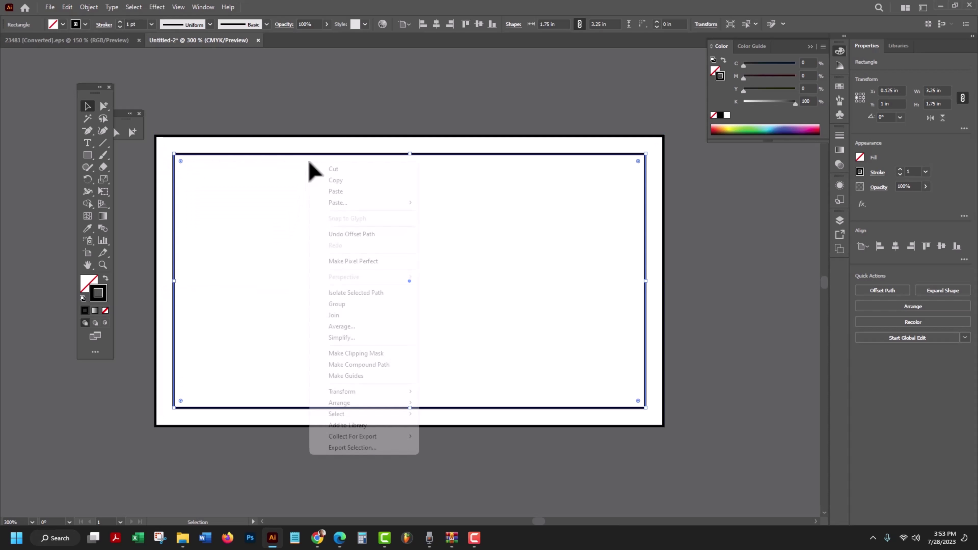
pyautogui.click(349, 376)
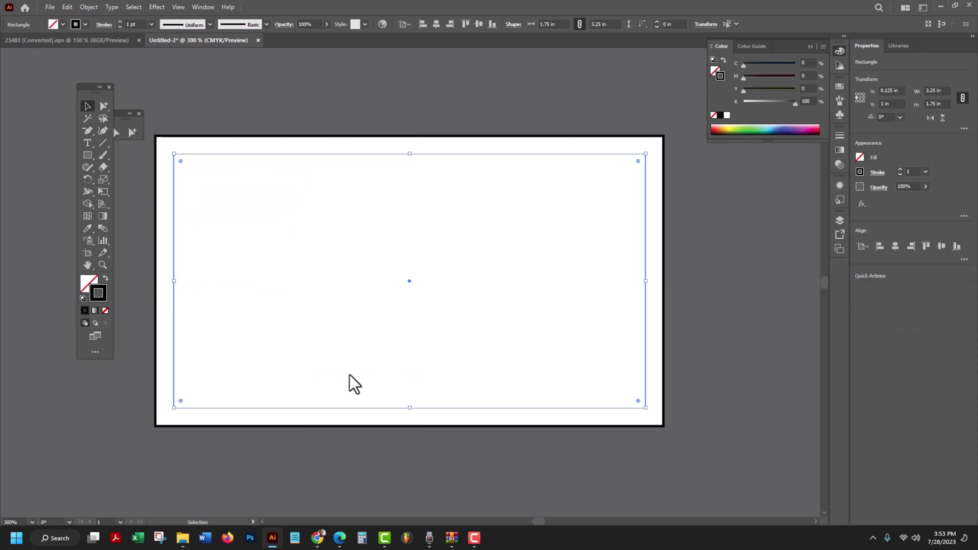
# Step: Round the card's corners to about 0.1 in and give it a 10% black stroke
pyautogui.click(257, 138)
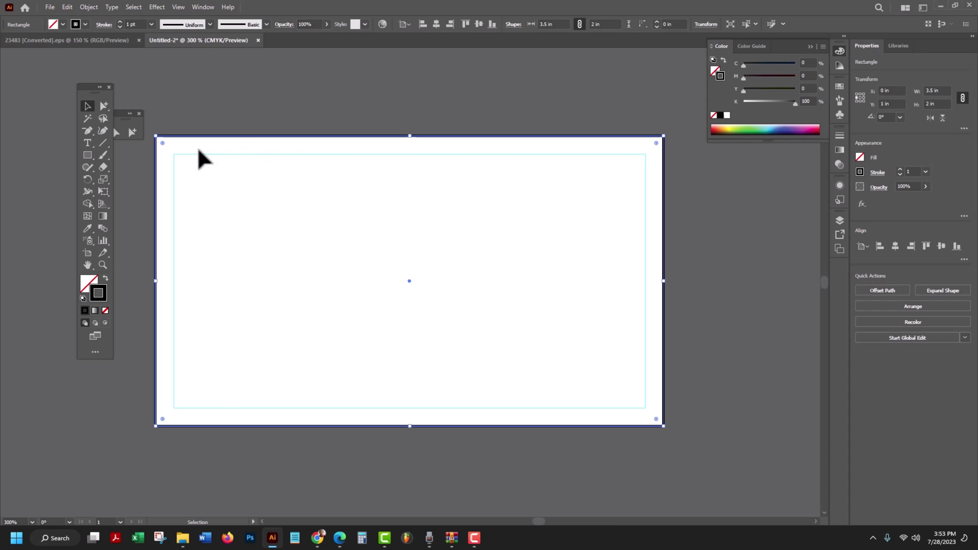
pyautogui.moveTo(162, 144); pyautogui.dragTo(170, 152)
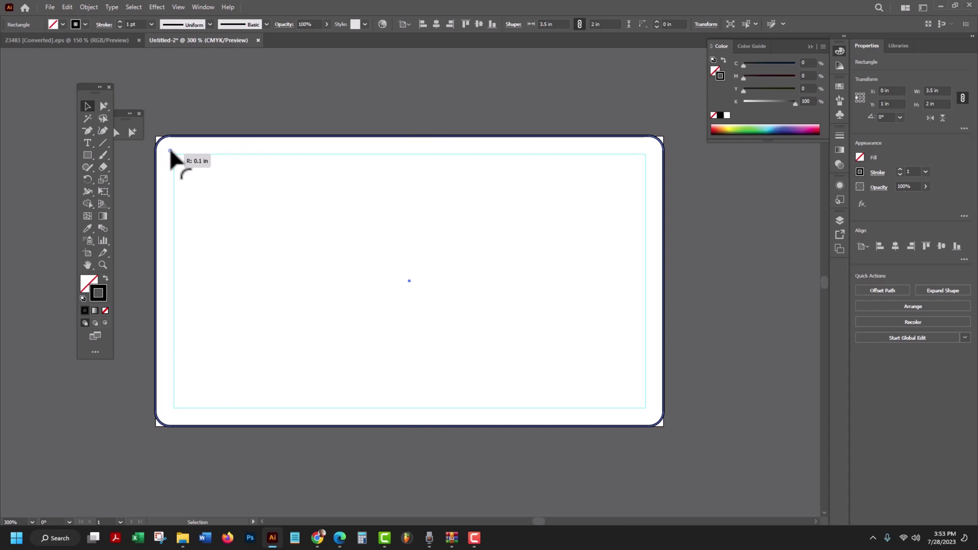
pyautogui.moveTo(171, 151); pyautogui.dragTo(171, 152)
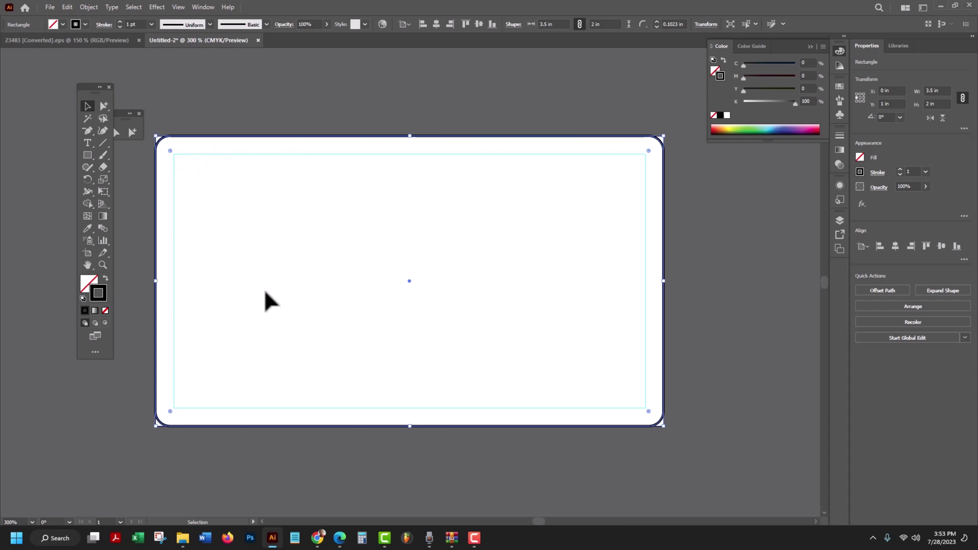
pyautogui.click(807, 101)
pyautogui.write('10')
pyautogui.press('Return')
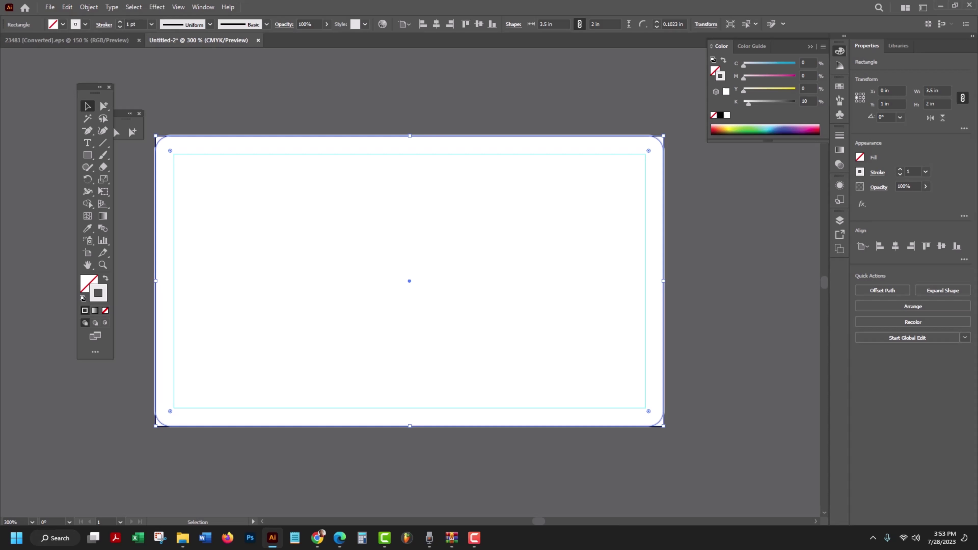
pyautogui.hotkey('ctrl', 'shift', 'a')
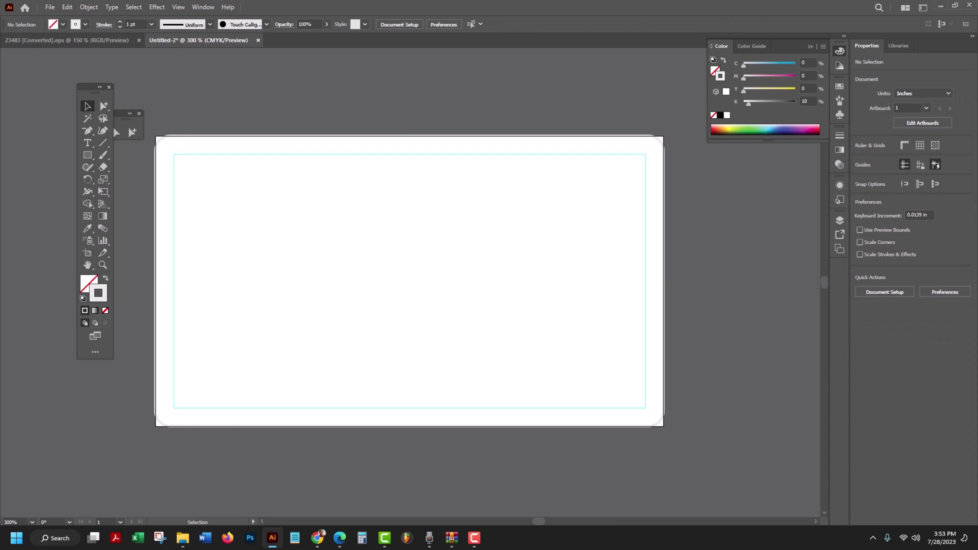
pyautogui.hotkey('alt', 'Tab')
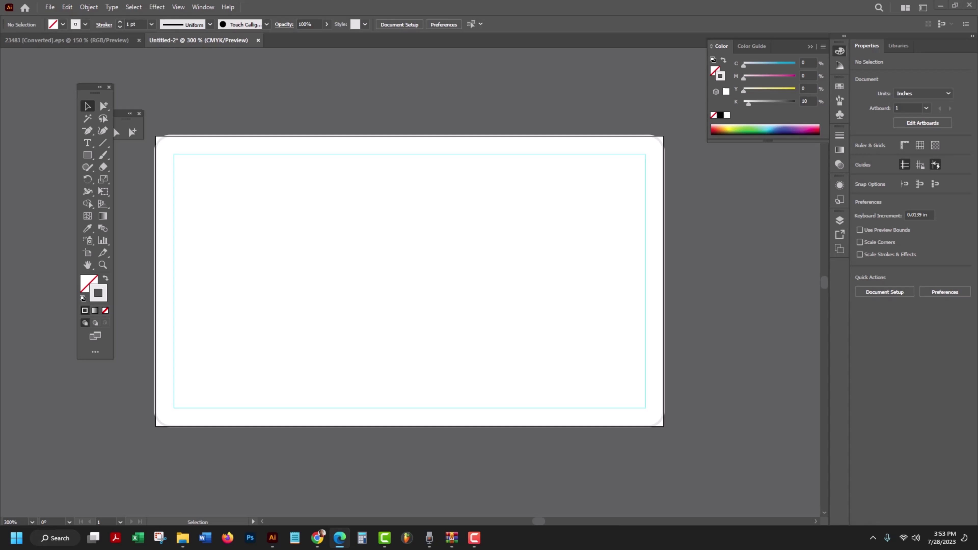
# Step: Paste the photo onto the card and set its width to 1 in
pyautogui.click(526, 101)
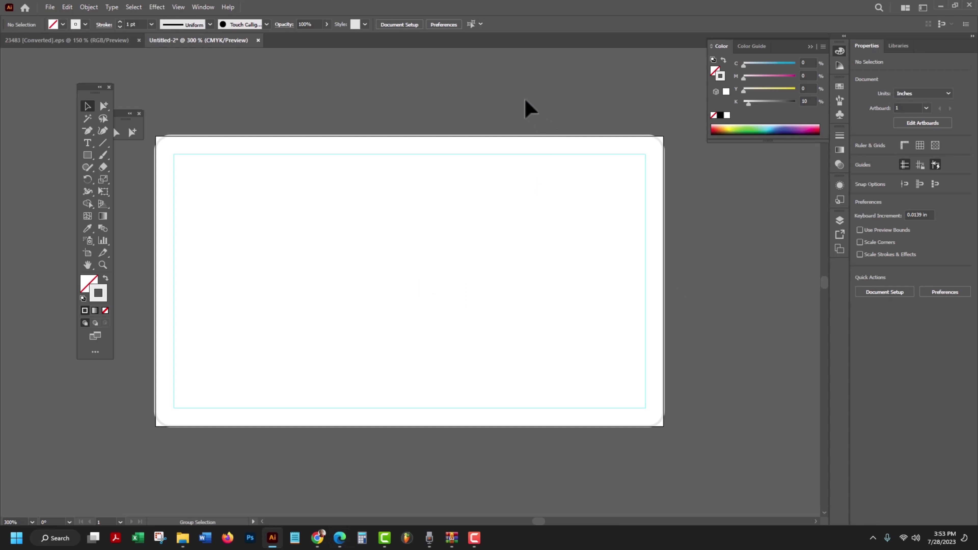
pyautogui.hotkey('ctrl', 'v')
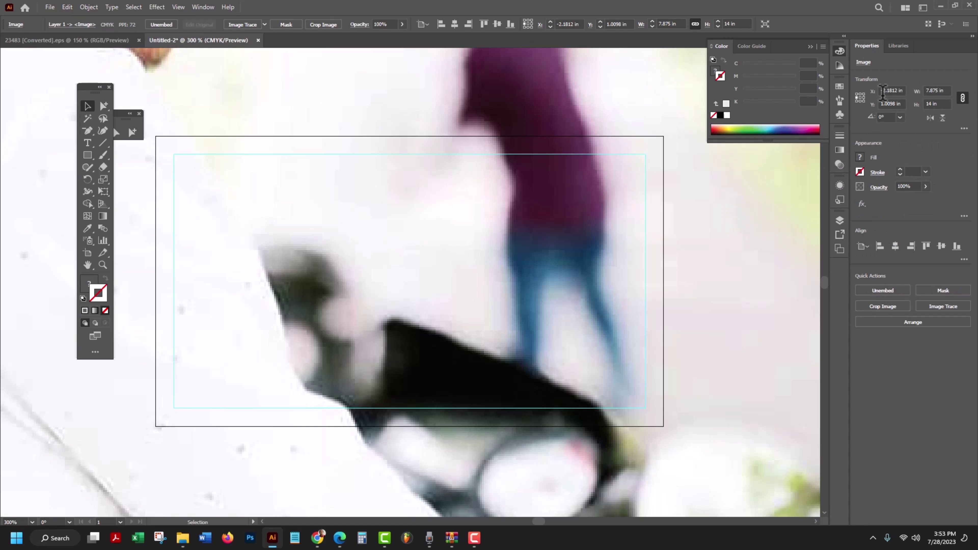
pyautogui.click(860, 97)
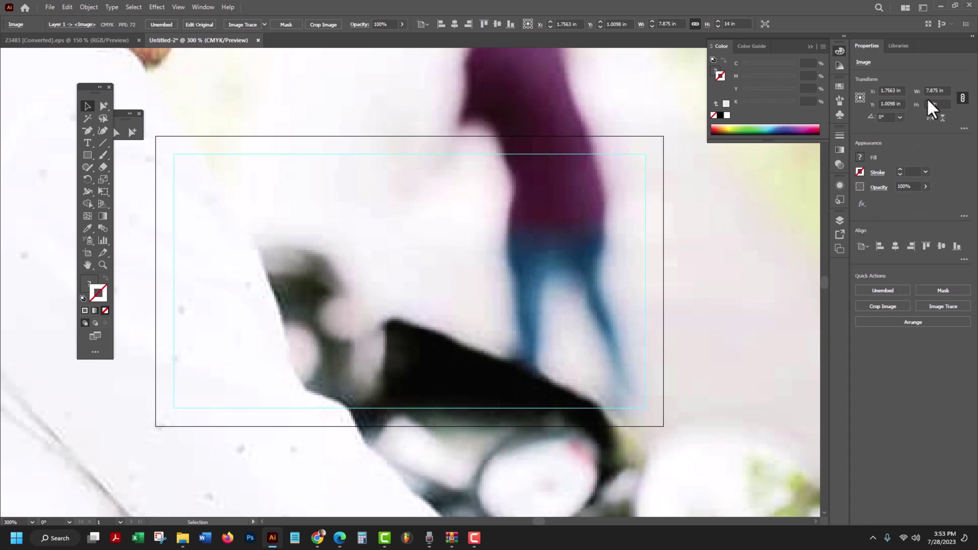
pyautogui.click(933, 91)
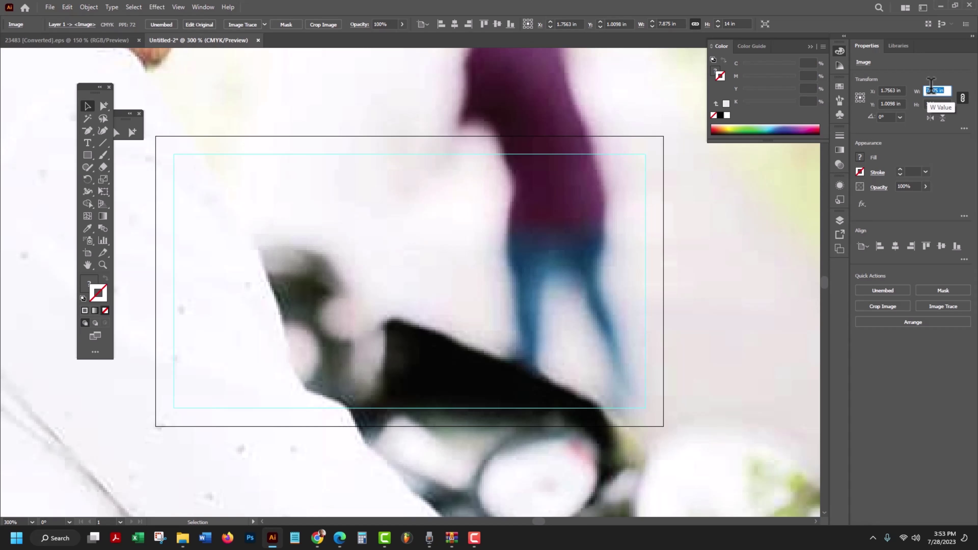
pyautogui.write('1')
pyautogui.press('Return')
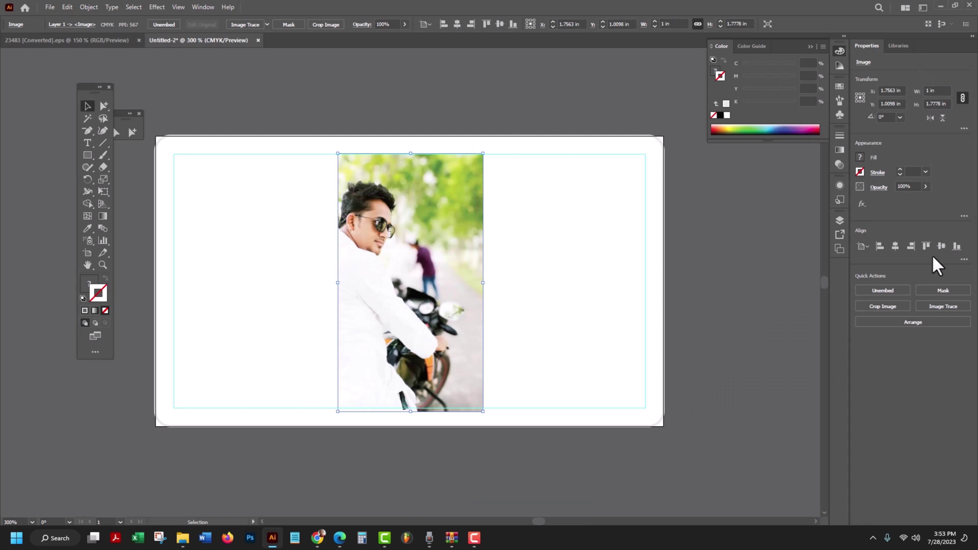
# Step: Align the photo to the card's left and bottom edges and enlarge it to full height
pyautogui.click(880, 247)
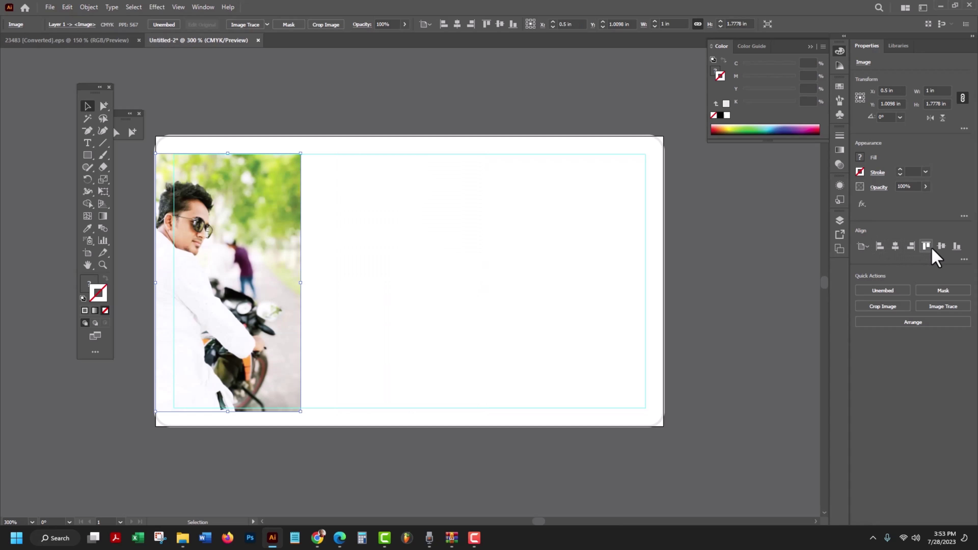
pyautogui.click(957, 247)
pyautogui.moveTo(300, 168); pyautogui.dragTo(329, 139)
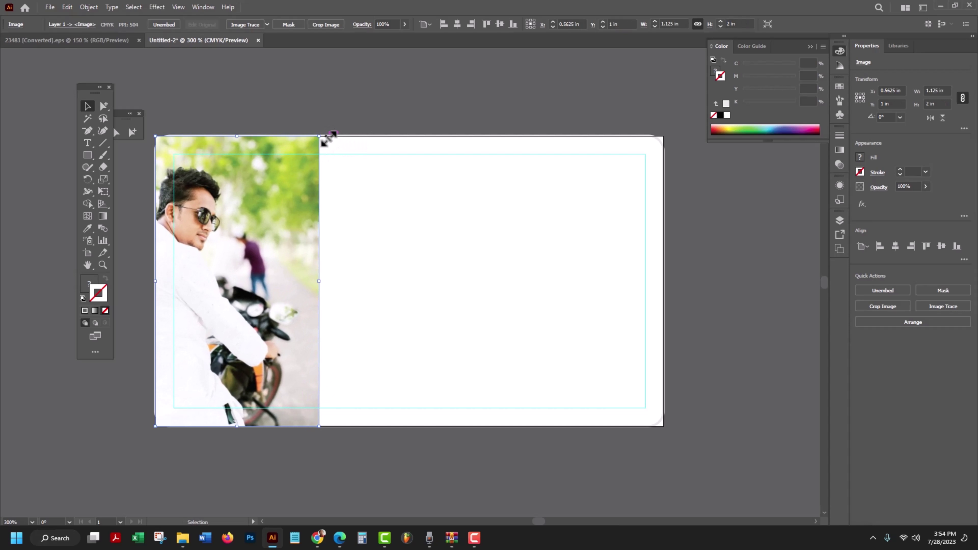
# Step: Paste the logo image from the browser into the document
pyautogui.click(339, 538)
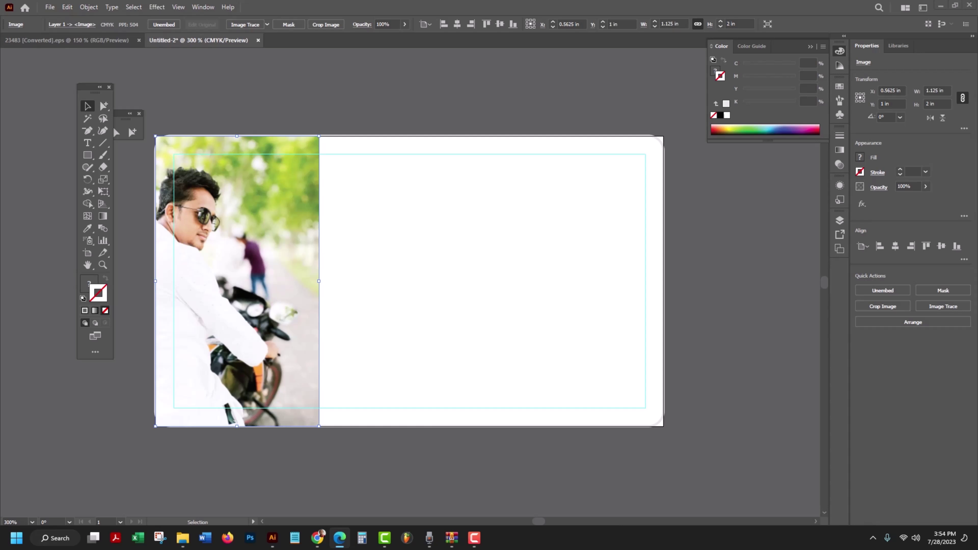
pyautogui.click(272, 538)
pyautogui.hotkey('ctrl', 'v')
pyautogui.rightClick(518, 222)
# Step: Crop the logo to its lettering, trimming empty space below and on the right
pyautogui.click(568, 322)
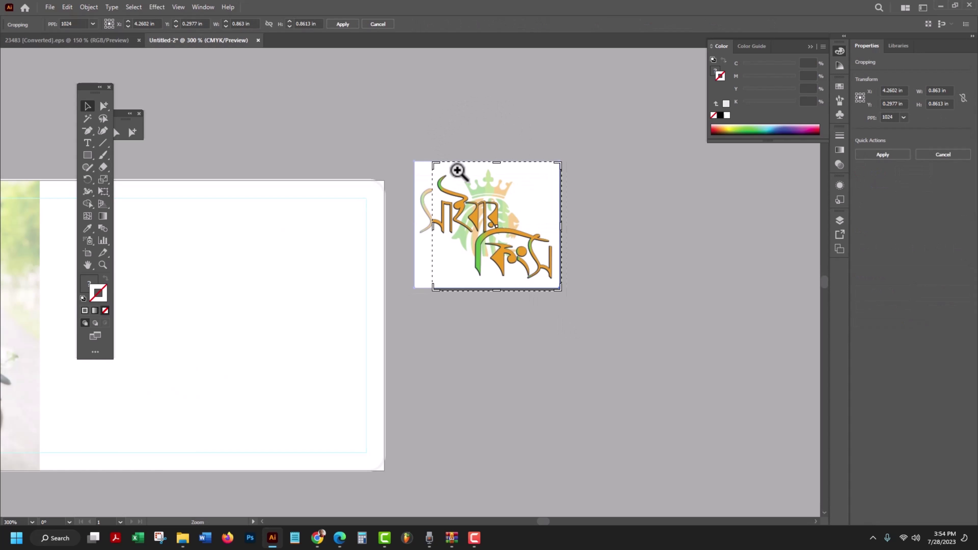
pyautogui.moveTo(459, 170); pyautogui.dragTo(550, 247)
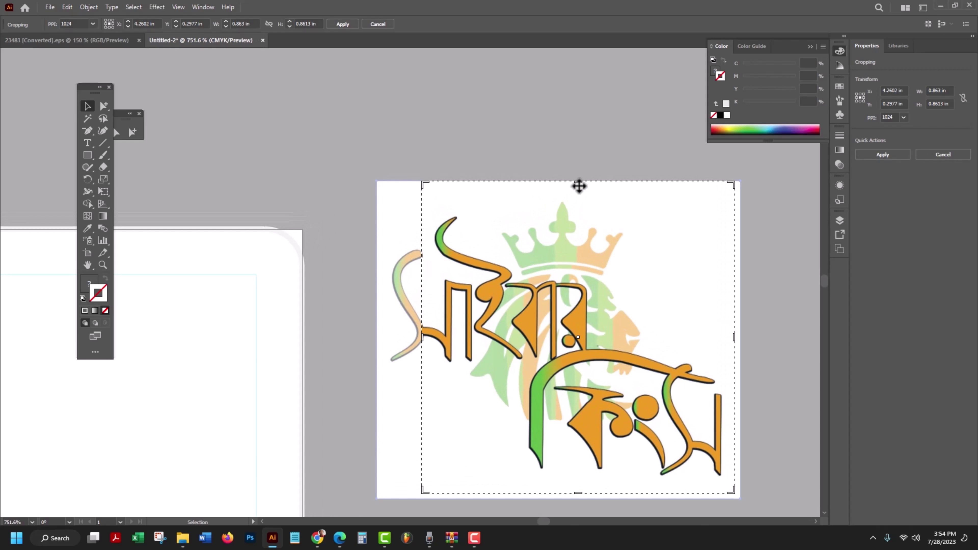
pyautogui.moveTo(579, 188); pyautogui.dragTo(582, 209)
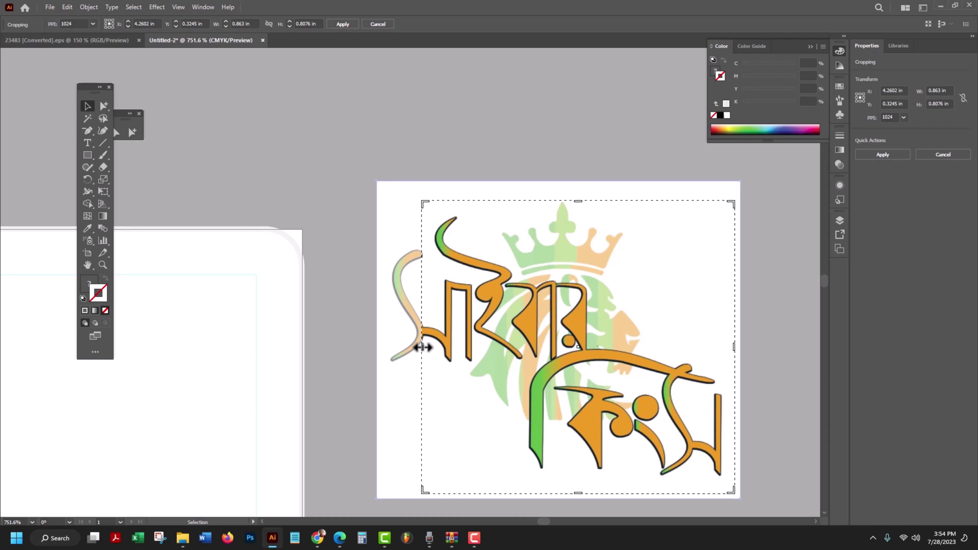
pyautogui.moveTo(423, 348); pyautogui.dragTo(392, 345)
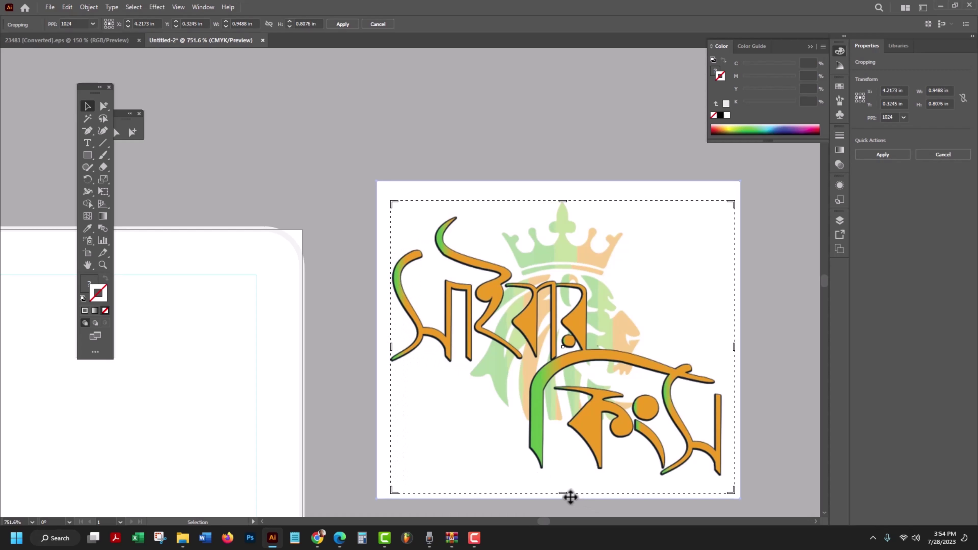
pyautogui.moveTo(564, 495); pyautogui.dragTo(567, 482)
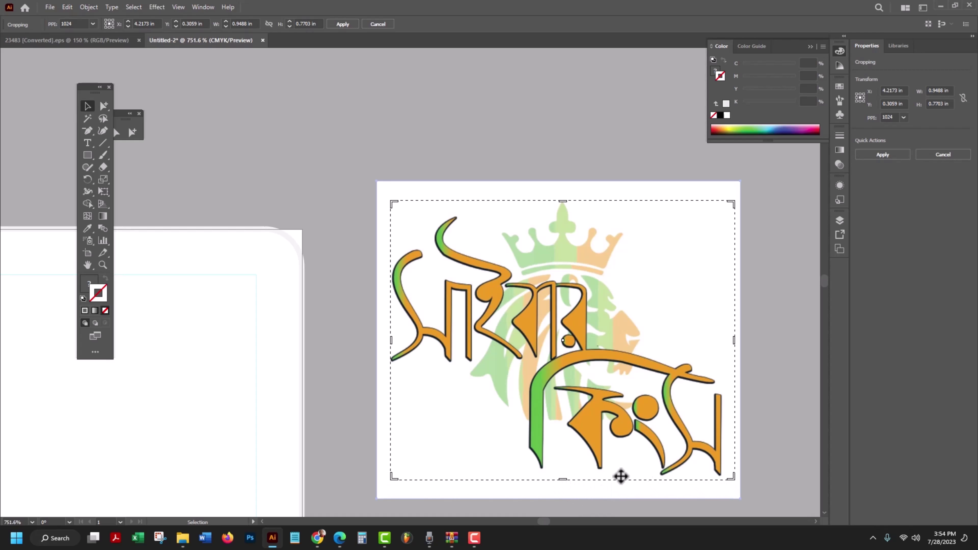
pyautogui.moveTo(735, 340); pyautogui.dragTo(724, 340)
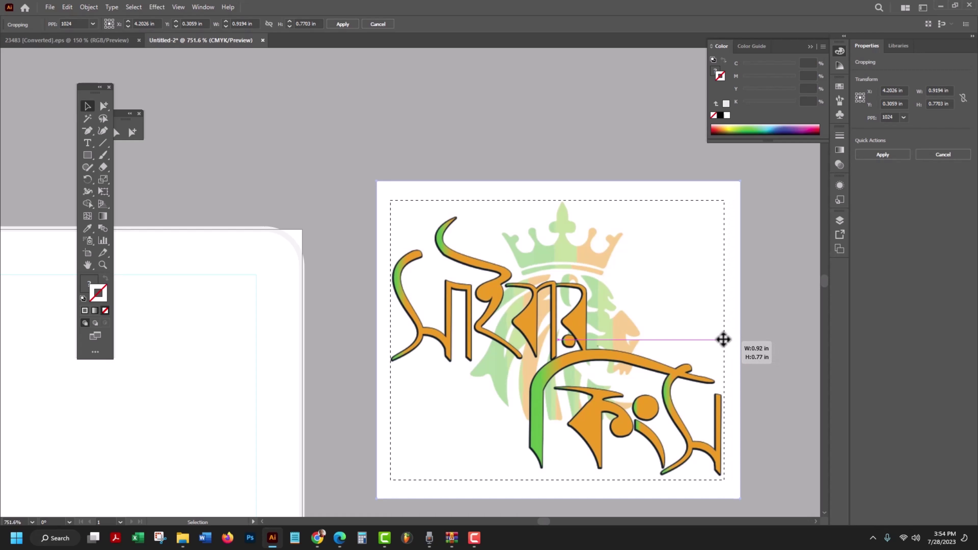
pyautogui.press('Return')
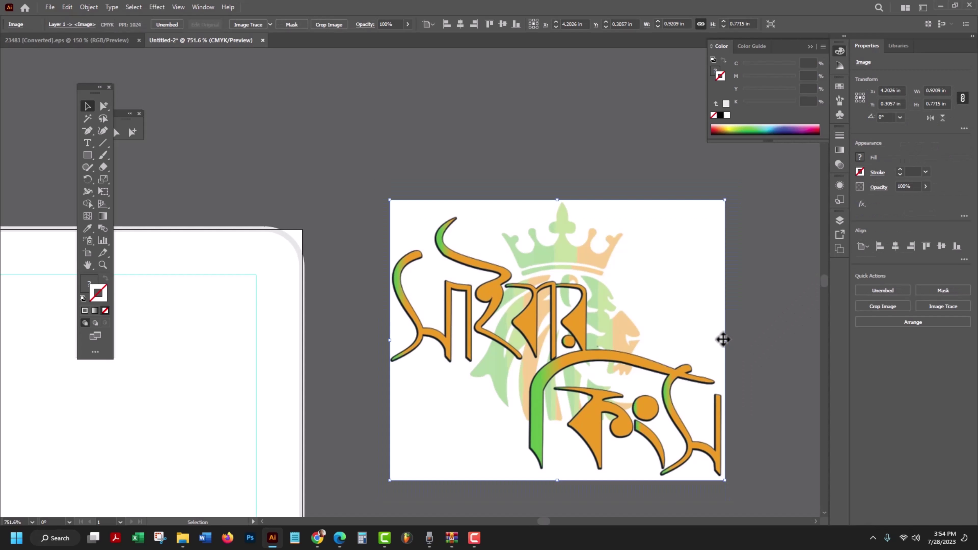
# Step: Shrink the logo and align it to the card's top-right corner
pyautogui.moveTo(447, 435)
pyautogui.mouseDown()
pyautogui.moveTo(388, 345)
pyautogui.moveTo(360, 197)
pyautogui.mouseUp()
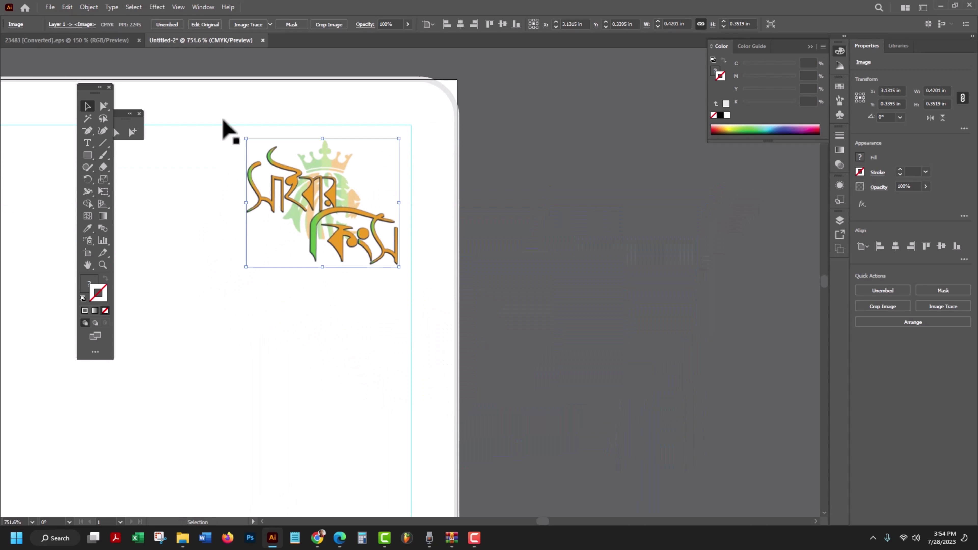
pyautogui.hotkey('ctrl', 'a')
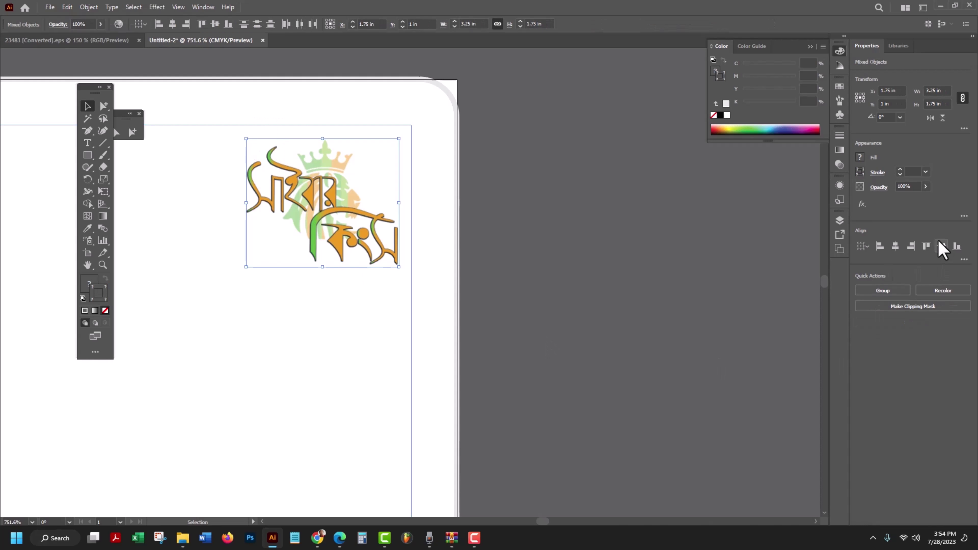
pyautogui.click(927, 246)
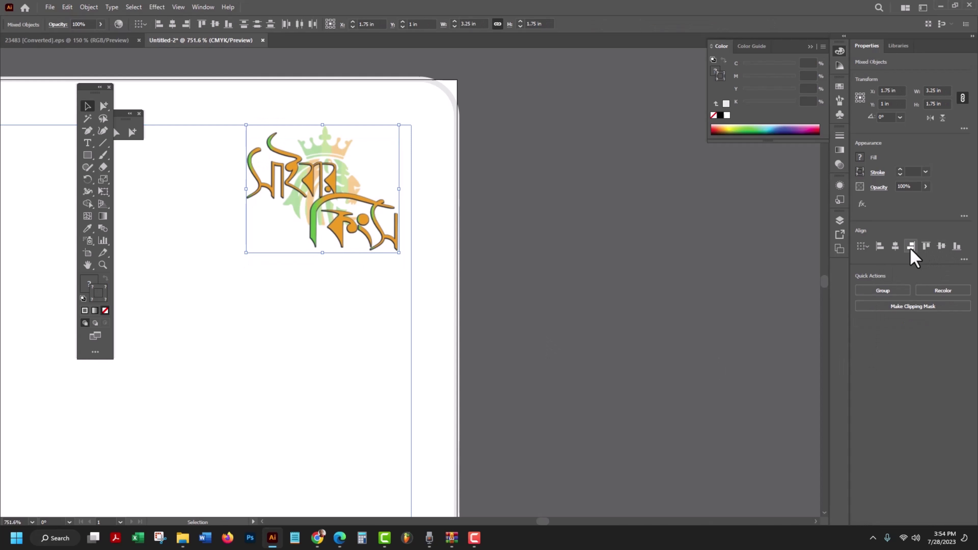
pyautogui.click(659, 307)
pyautogui.moveTo(528, 288); pyautogui.dragTo(810, 273)
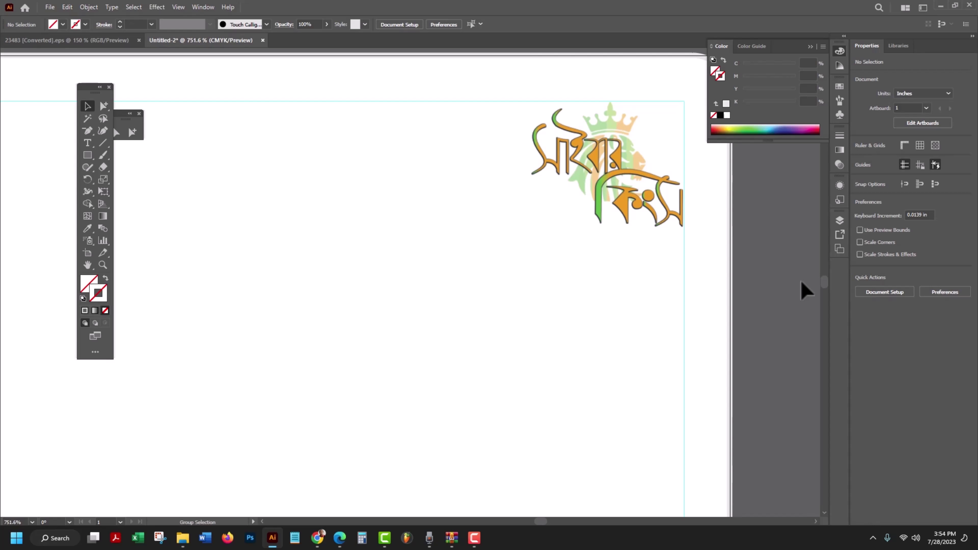
pyautogui.hotkey('ctrl', '-')
pyautogui.hotkey('ctrl', '-')
pyautogui.hotkey('ctrl', '-')
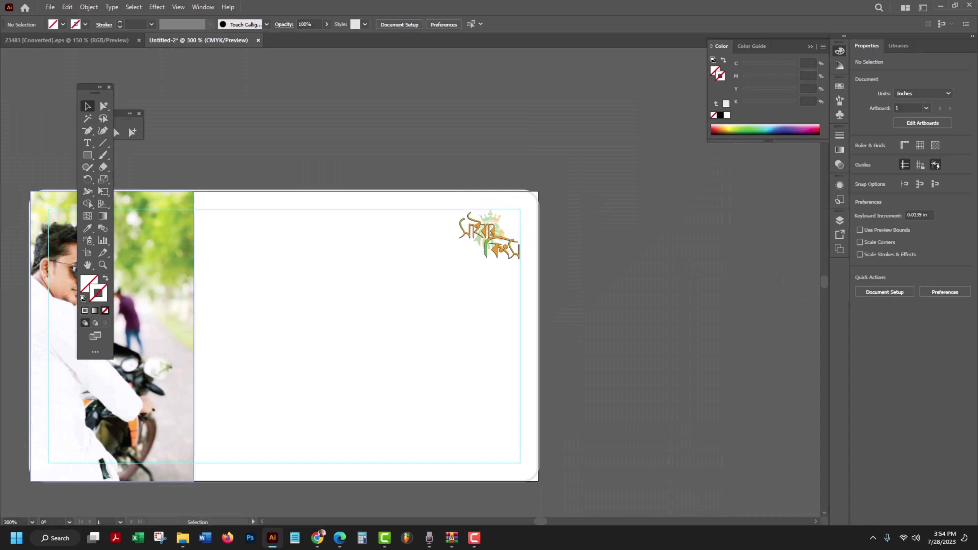
pyautogui.hotkey('alt', 'Tab')
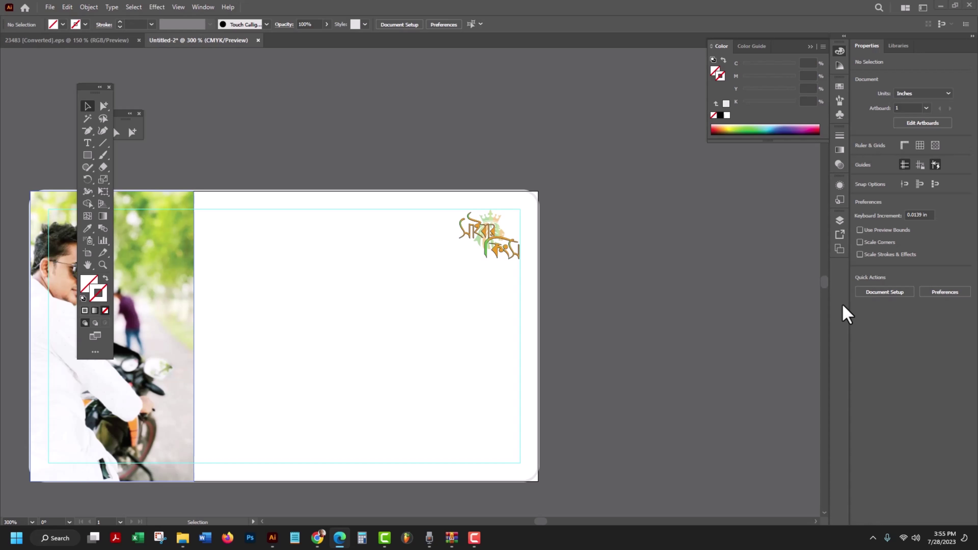
pyautogui.moveTo(399, 326); pyautogui.dragTo(557, 127)
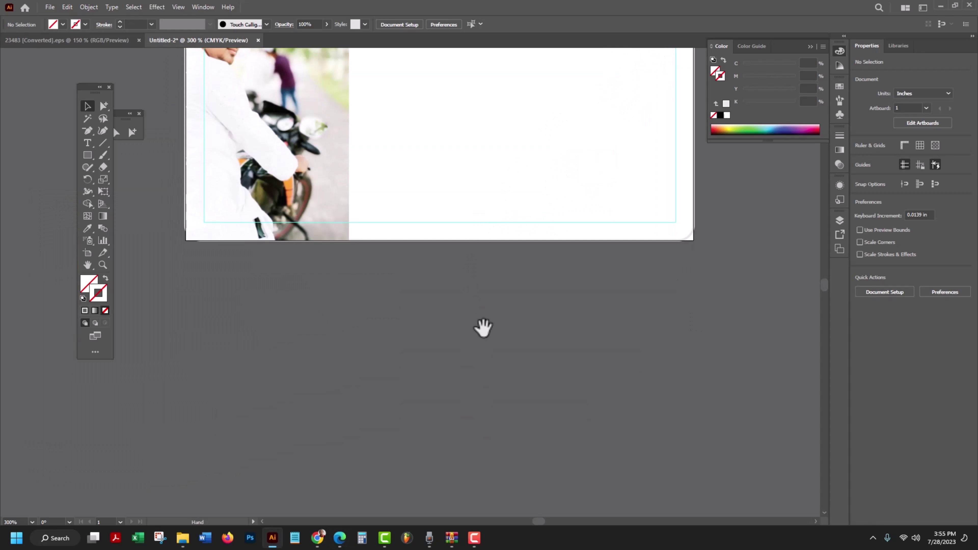
# Step: Create a text object below the card containing the Chairman title line
pyautogui.moveTo(482, 327); pyautogui.dragTo(458, 287)
pyautogui.click(87, 146)
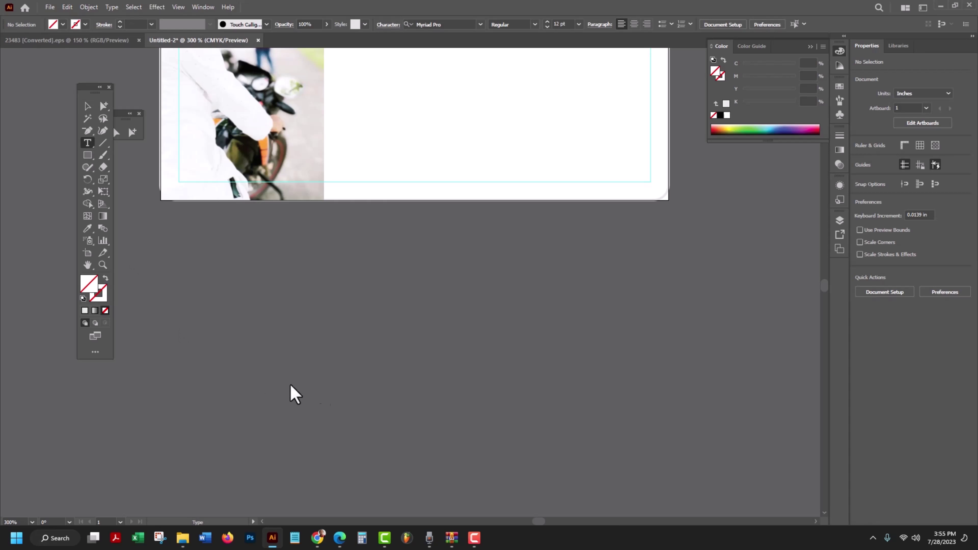
pyautogui.click(390, 263)
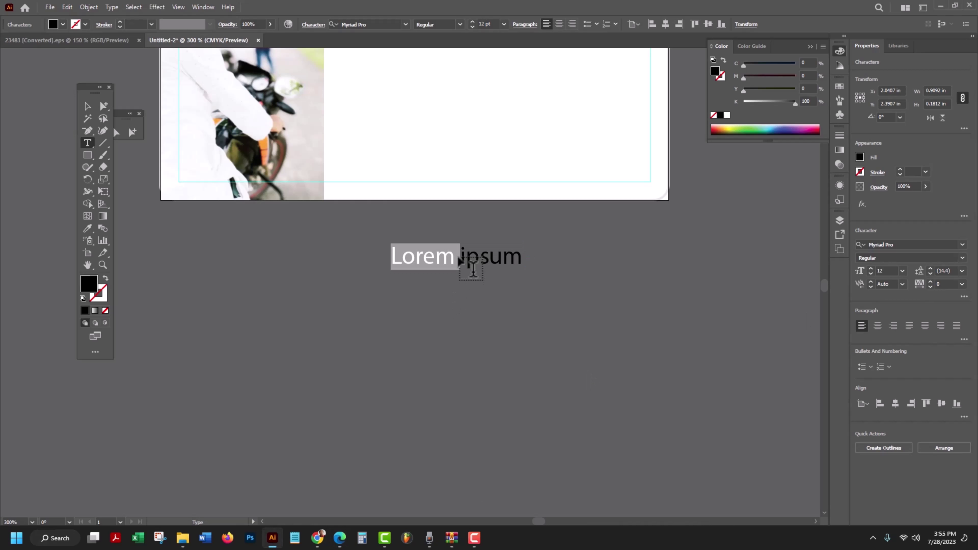
pyautogui.press('ctrl')
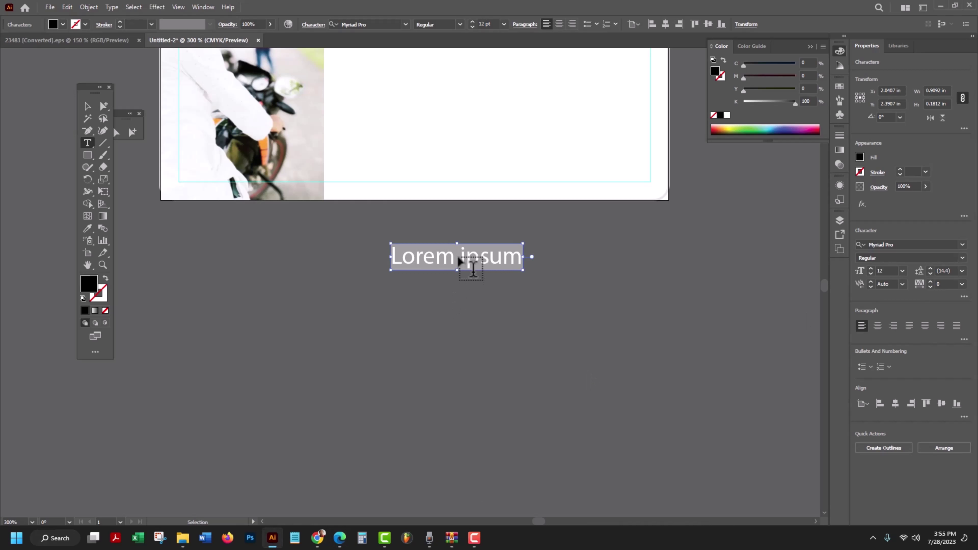
pyautogui.write('Chairman - CYBER KINGS FOUNDATION')
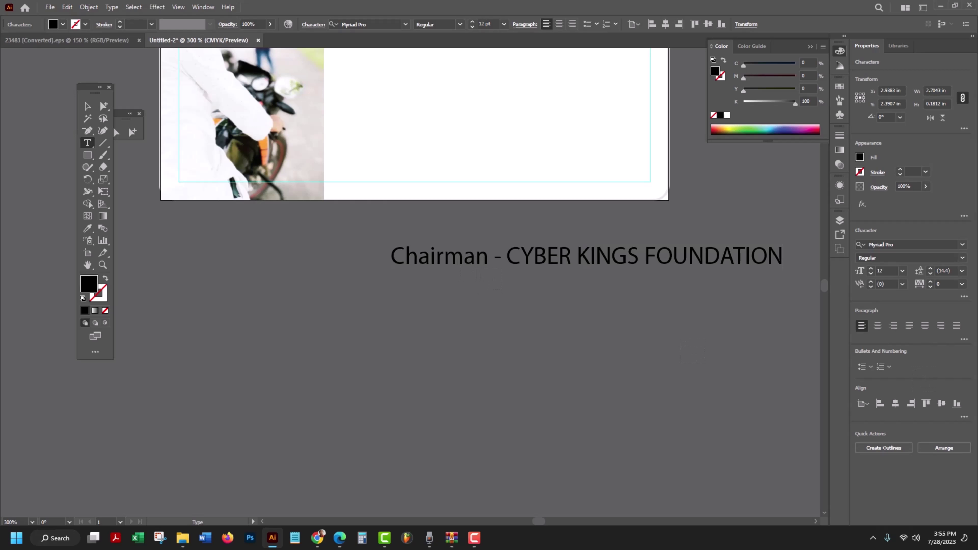
# Step: Add the Owner and Manager Recruiting title lines, then the e-mail address and phone number
pyautogui.hotkey('alt', 'Tab')
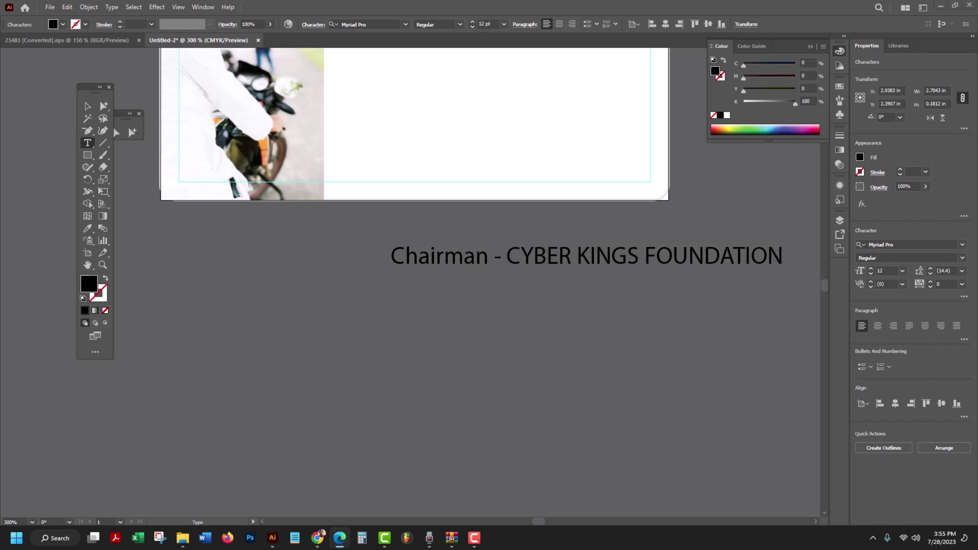
pyautogui.press('Return')
pyautogui.write('OWNER- CHOWDHURY AGRO')
pyautogui.press('Return')
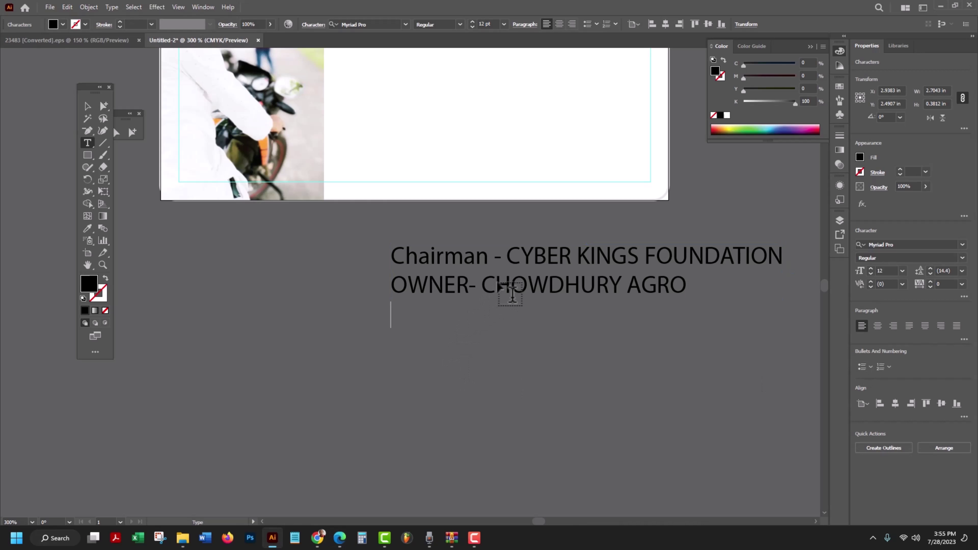
pyautogui.write('MANAGER RECRUITING- KHADEM GROUP')
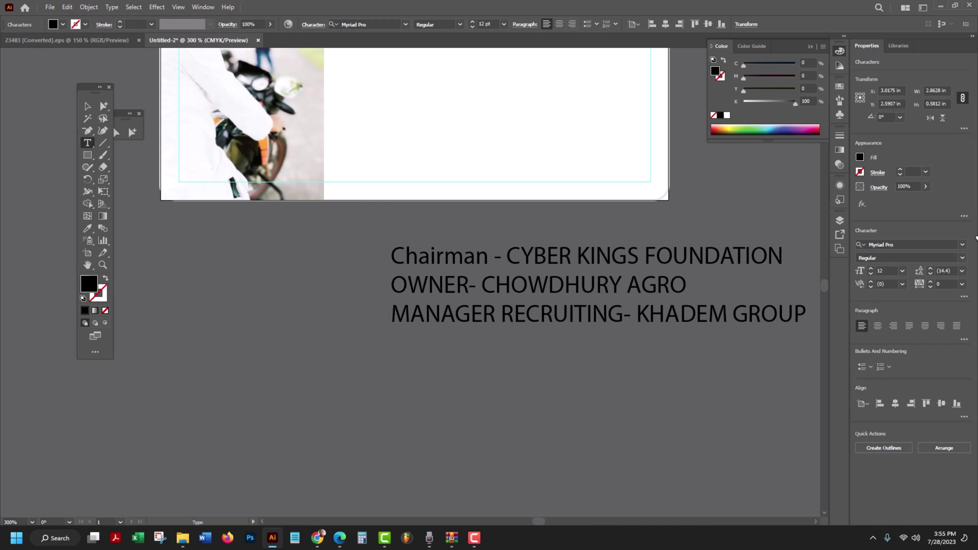
pyautogui.press('Return')
pyautogui.press('Return')
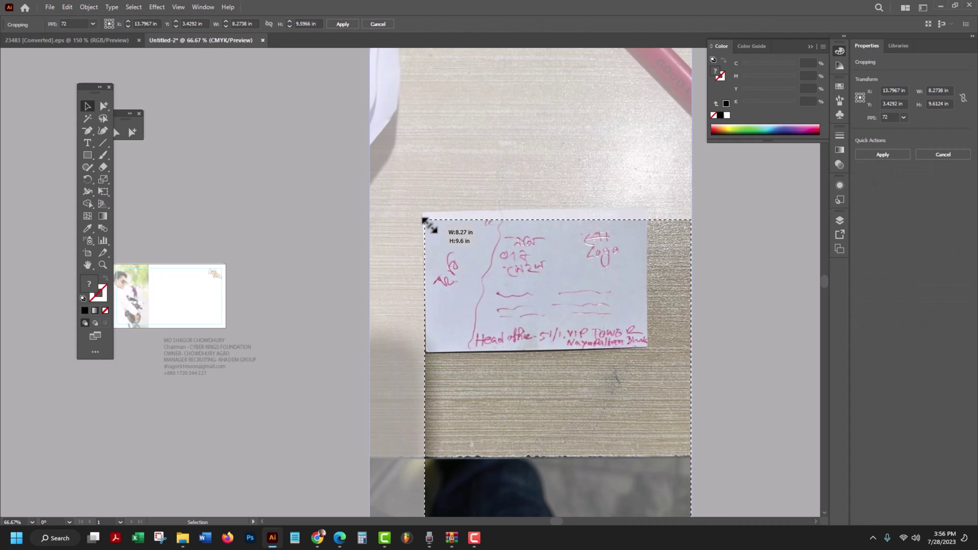
# Step: Tighten the sketch photo's crop around the paper card
pyautogui.moveTo(426, 218); pyautogui.dragTo(422, 215)
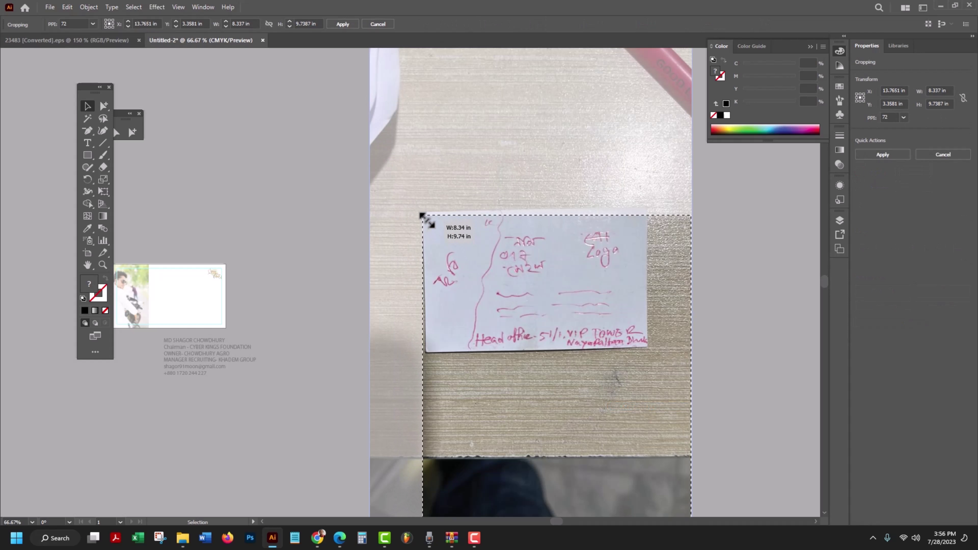
pyautogui.scroll(-1, 636, 376)
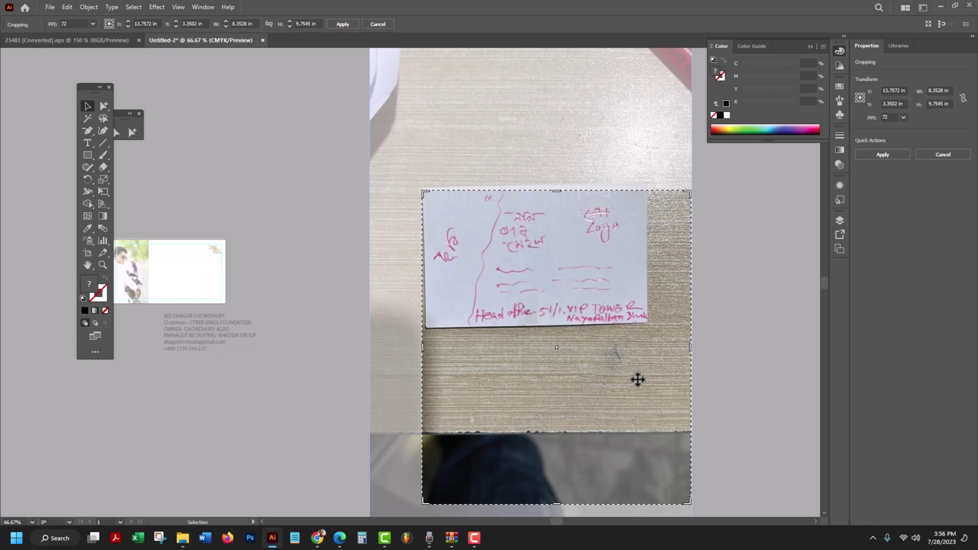
pyautogui.moveTo(689, 501); pyautogui.dragTo(654, 324)
pyautogui.click(111, 7)
pyautogui.moveTo(139, 167)
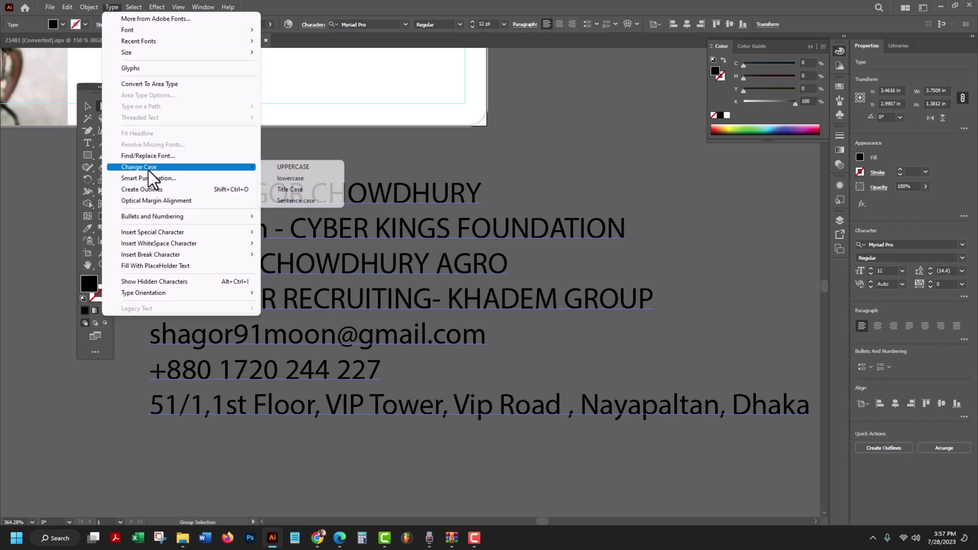
# Step: Make the text lowercase, then capitalise 'Manager Recruiting Khadem Group'
pyautogui.click(293, 179)
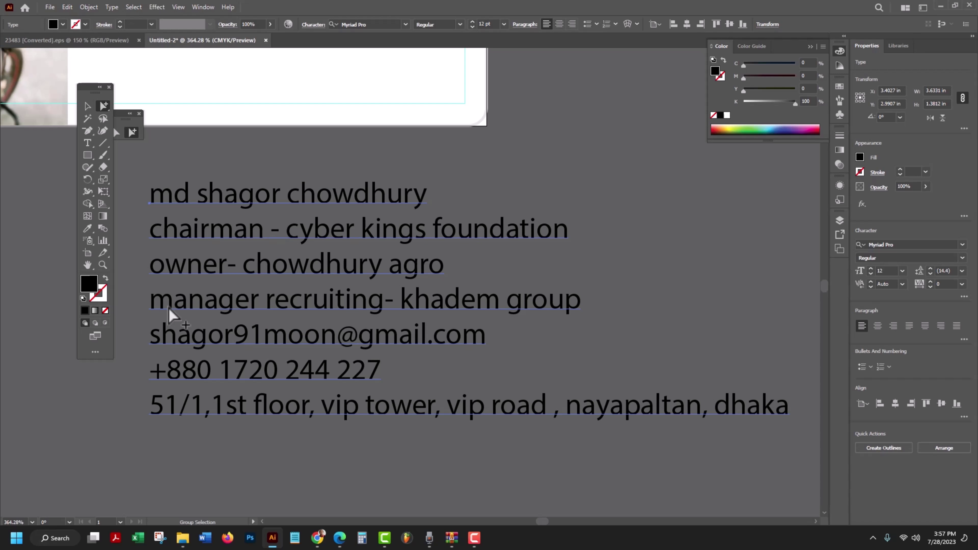
pyautogui.press('t')
pyautogui.moveTo(163, 304); pyautogui.dragTo(139, 301)
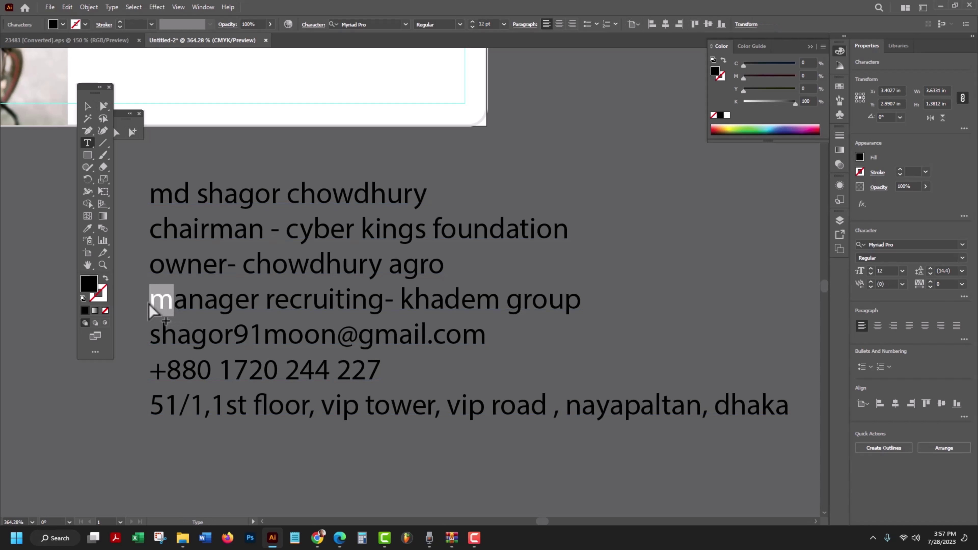
pyautogui.write('M')
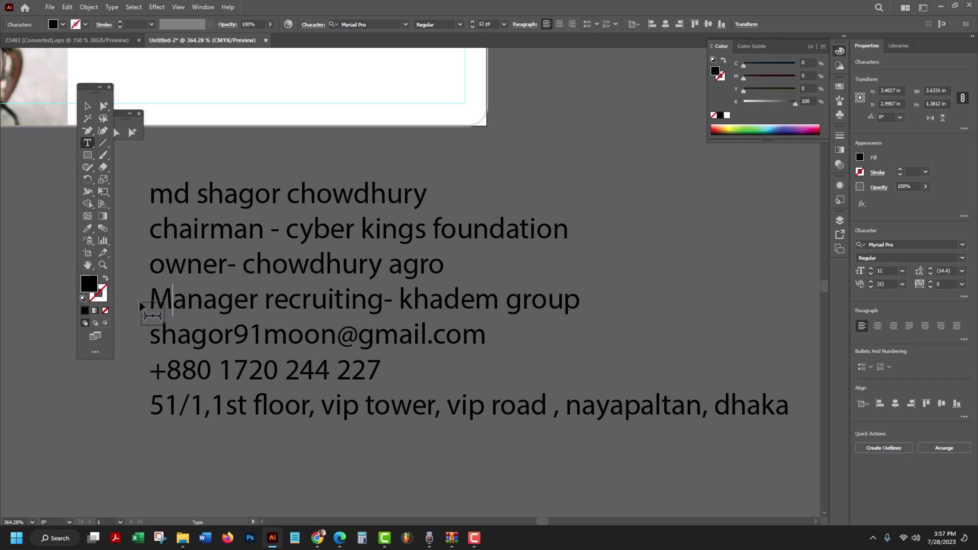
pyautogui.moveTo(273, 304); pyautogui.dragTo(268, 304)
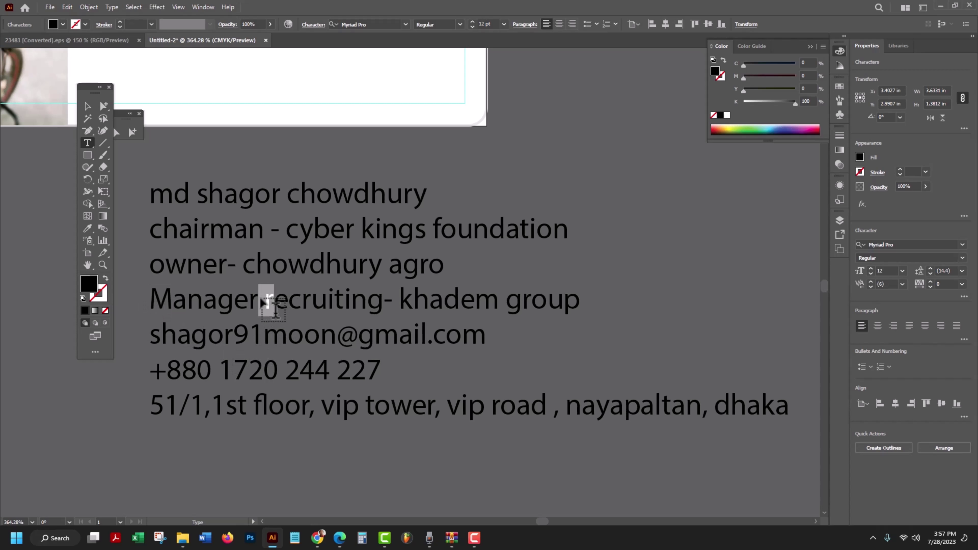
pyautogui.write('R')
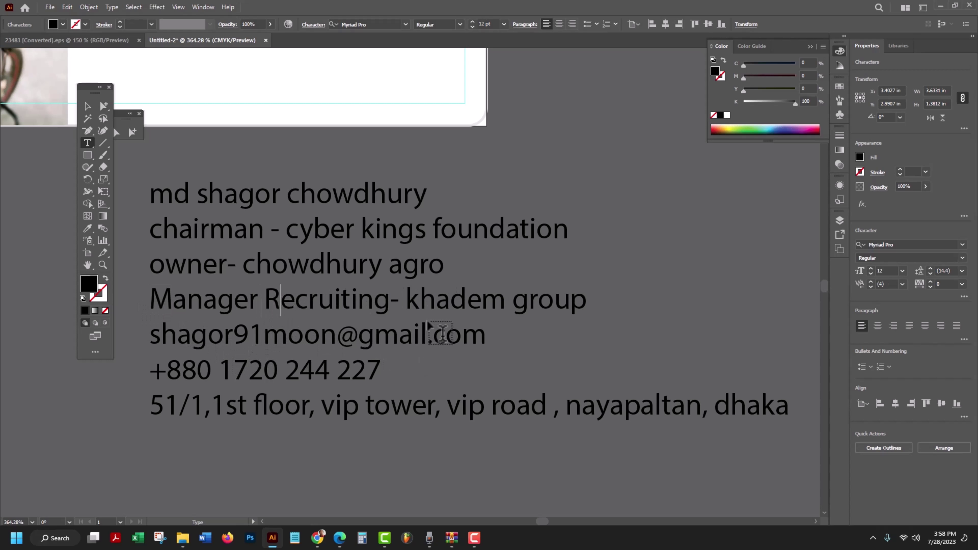
pyautogui.moveTo(419, 304); pyautogui.dragTo(411, 304)
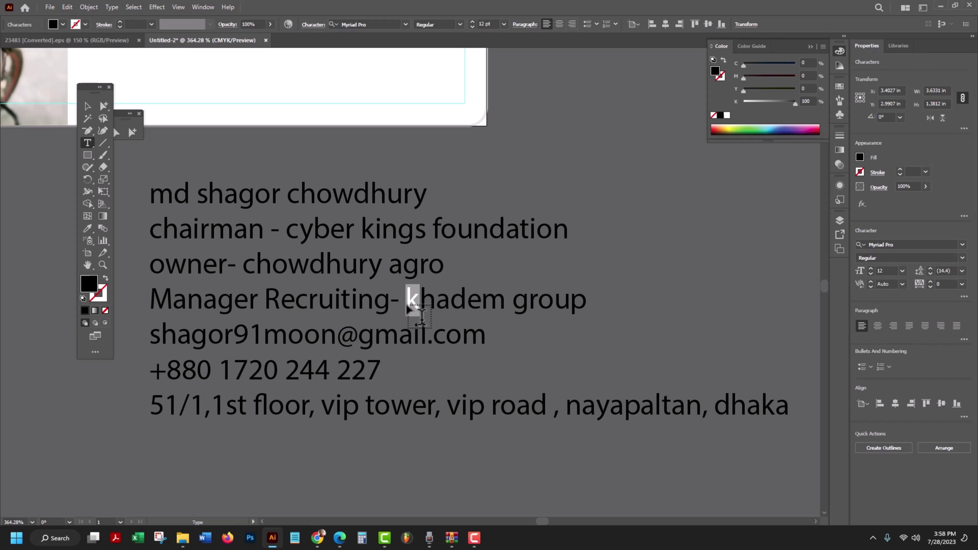
pyautogui.write('K')
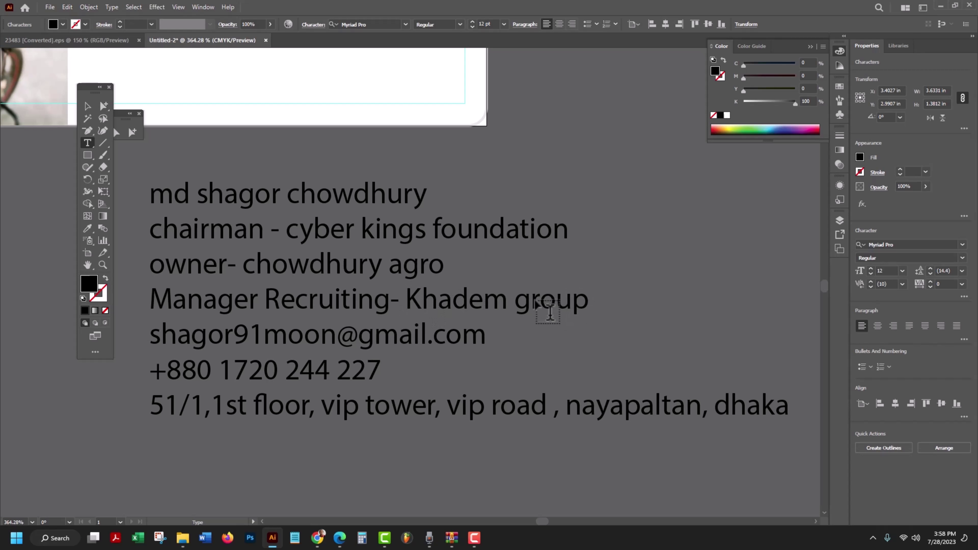
pyautogui.moveTo(515, 307); pyautogui.dragTo(530, 313)
pyautogui.write('G')
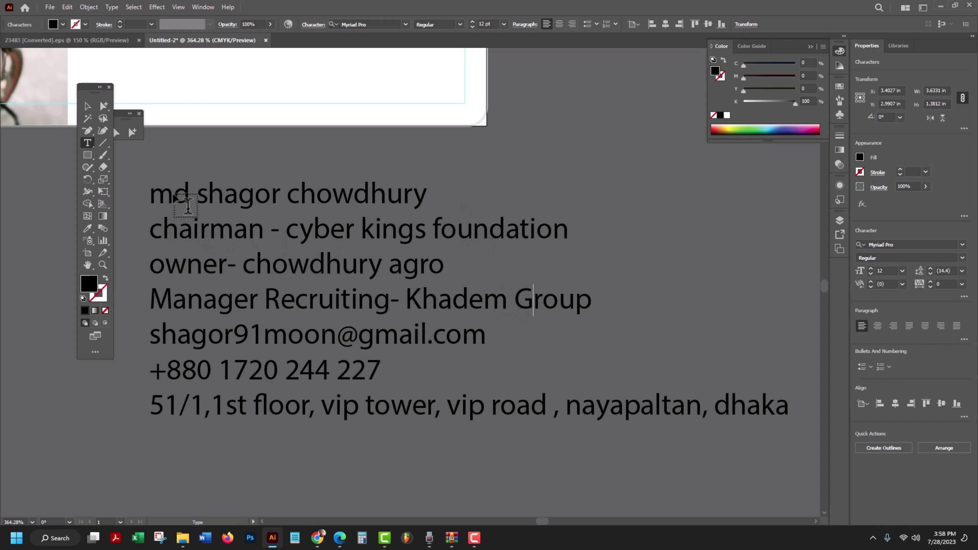
# Step: Capitalise 'Md' and the person's first name and surname on the name line
pyautogui.moveTo(150, 197); pyautogui.dragTo(173, 197)
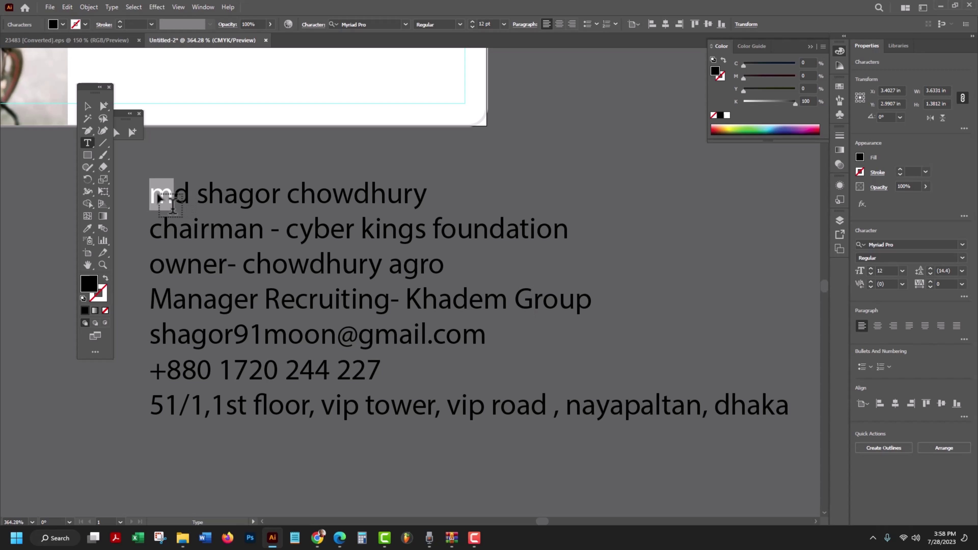
pyautogui.write('M')
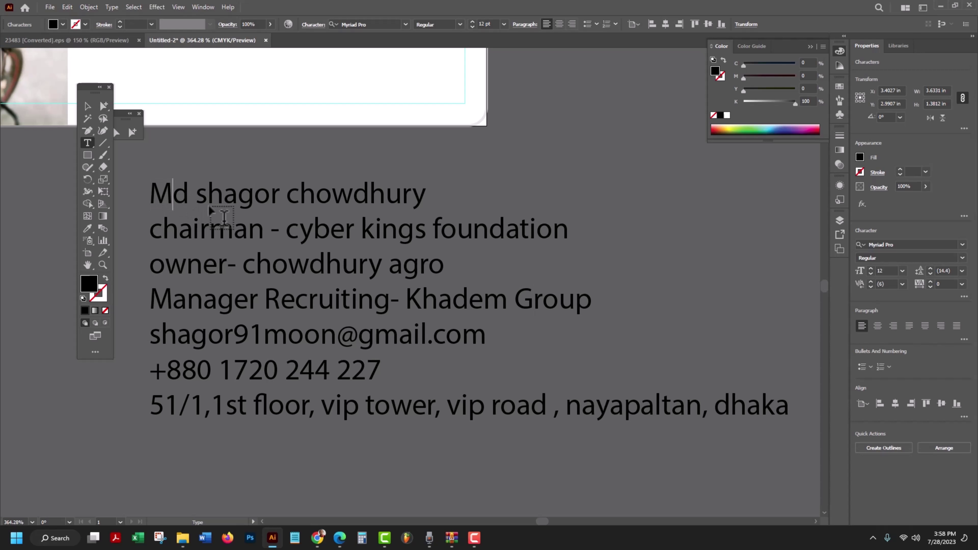
pyautogui.moveTo(196, 200); pyautogui.dragTo(208, 200)
pyautogui.write('S')
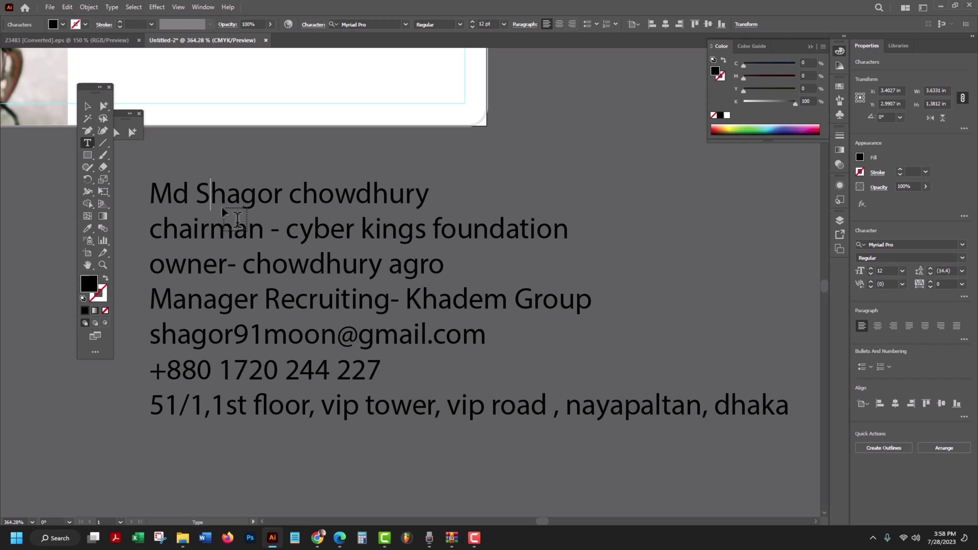
pyautogui.moveTo(288, 200); pyautogui.dragTo(304, 200)
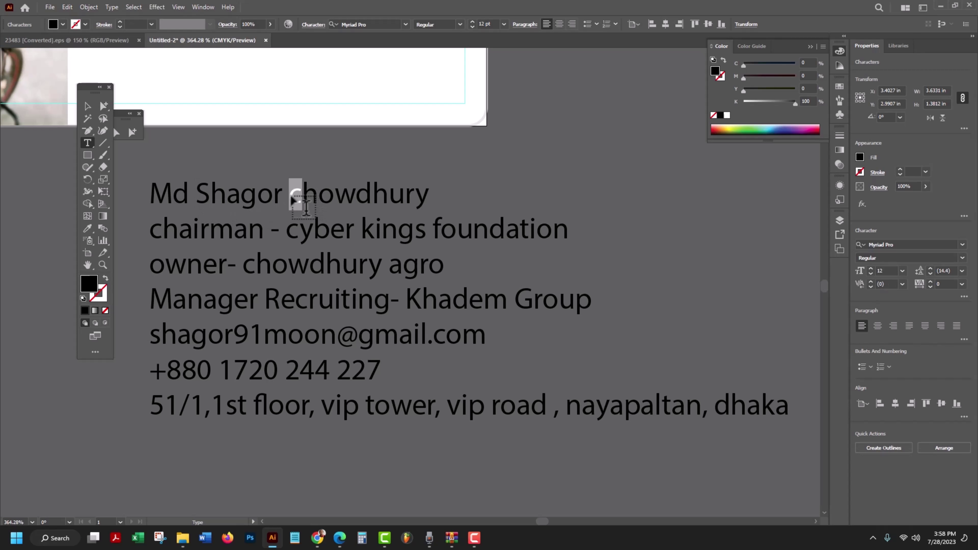
pyautogui.write('C')
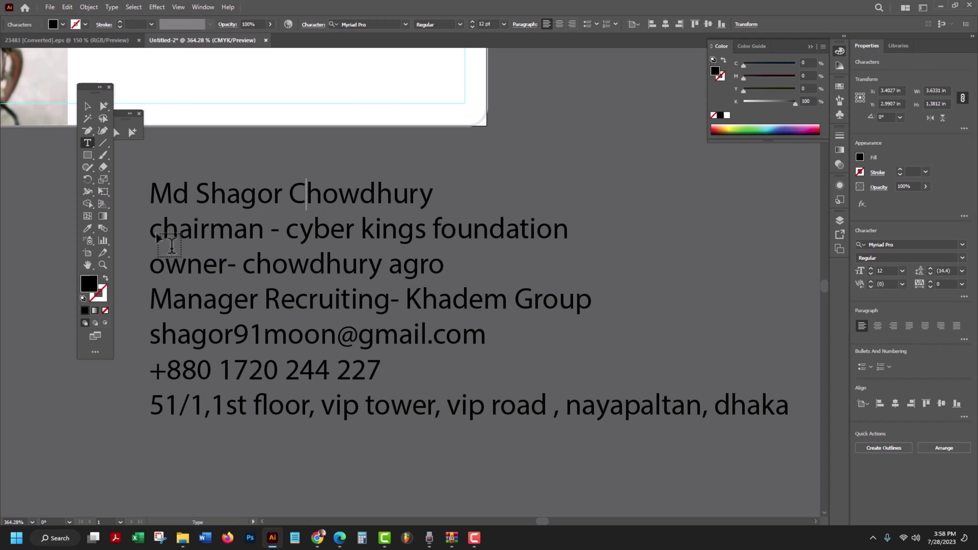
# Step: Capitalise Chairman, Cyber, Kings and Foundation on the chairman title line
pyautogui.moveTo(150, 233); pyautogui.dragTo(162, 235)
pyautogui.write('C')
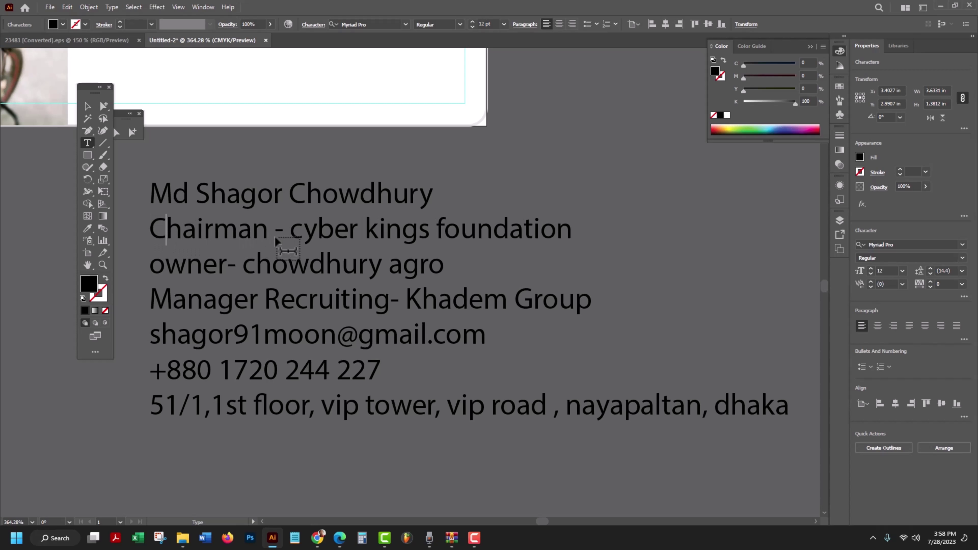
pyautogui.moveTo(290, 231); pyautogui.dragTo(303, 231)
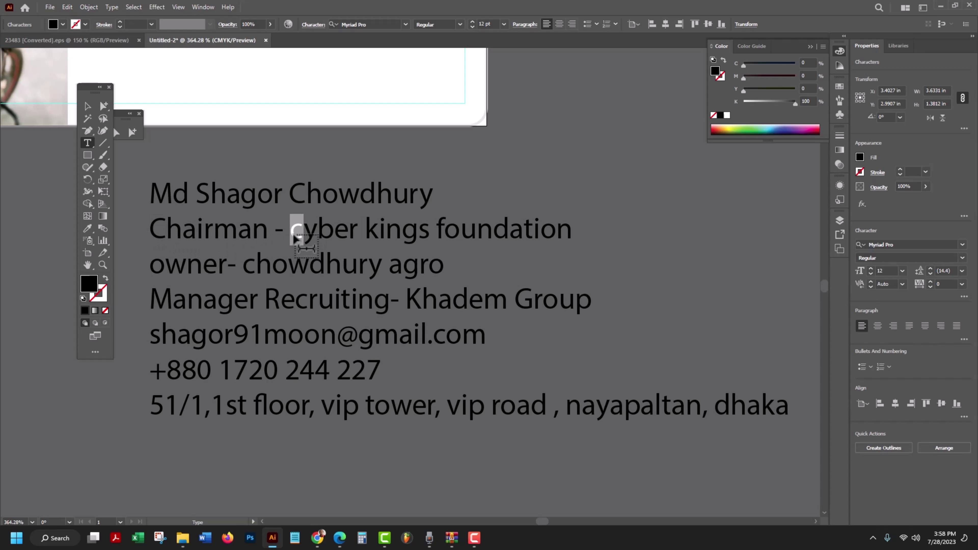
pyautogui.write('C')
pyautogui.moveTo(368, 231); pyautogui.dragTo(381, 231)
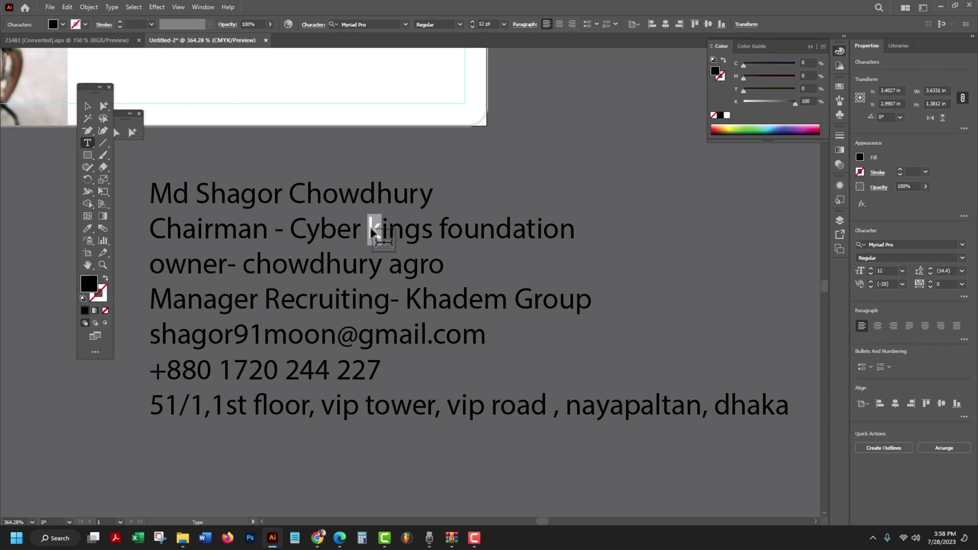
pyautogui.write('K')
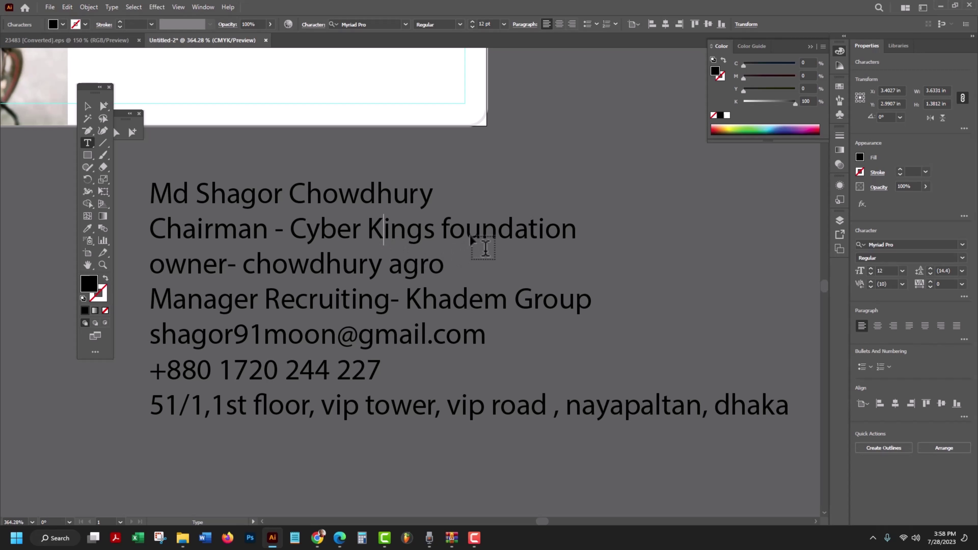
pyautogui.moveTo(461, 237); pyautogui.dragTo(443, 235)
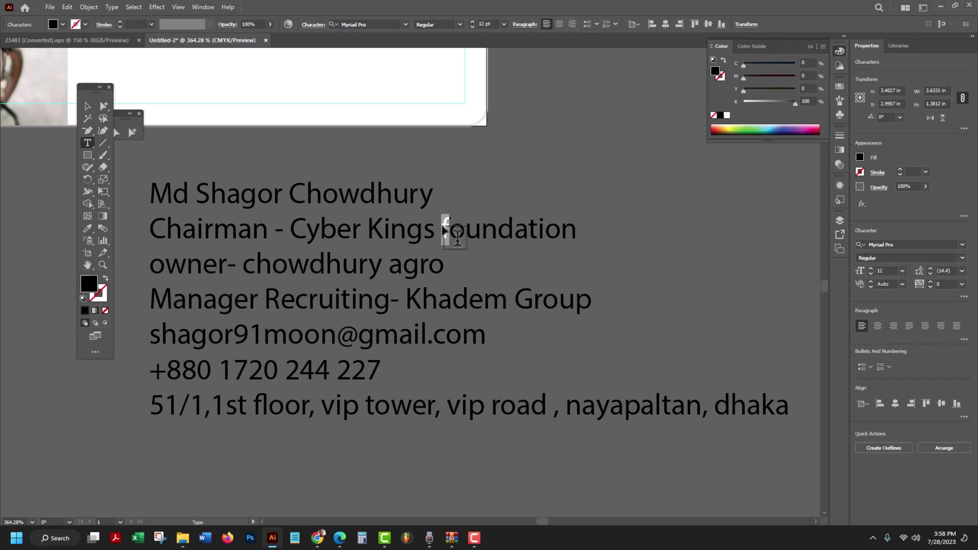
pyautogui.write('F')
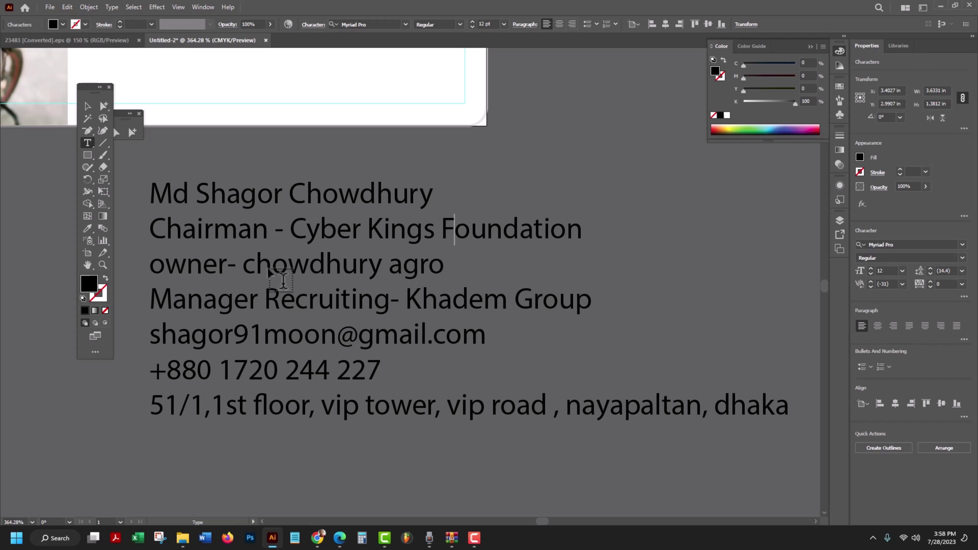
# Step: Capitalise Owner and the company name words, including Agro, on the owner line
pyautogui.moveTo(257, 266); pyautogui.dragTo(243, 265)
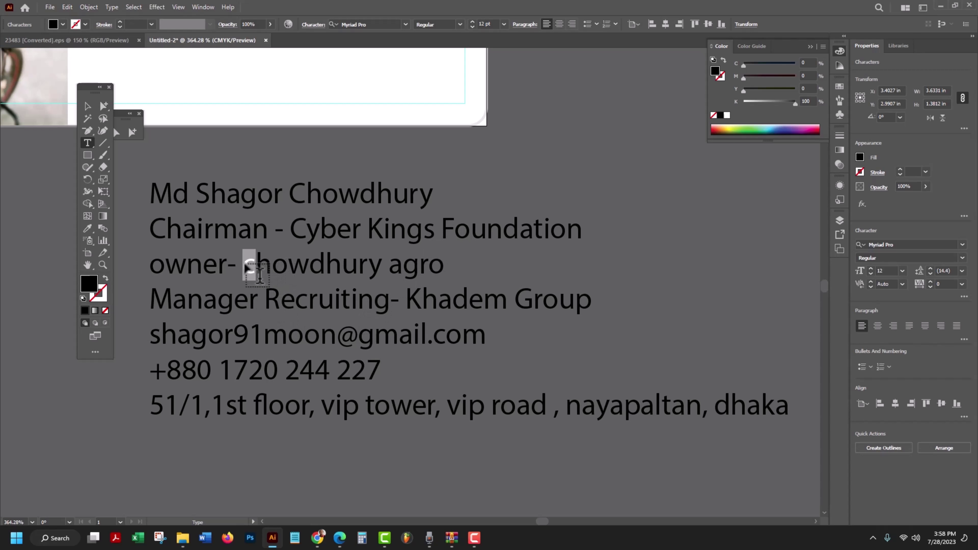
pyautogui.write('C')
pyautogui.moveTo(405, 269); pyautogui.dragTo(395, 267)
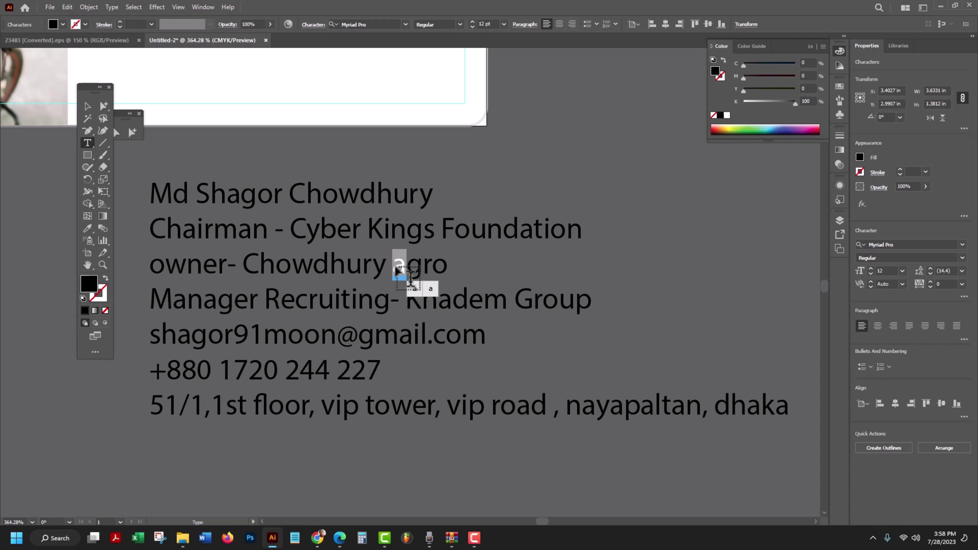
pyautogui.write('A')
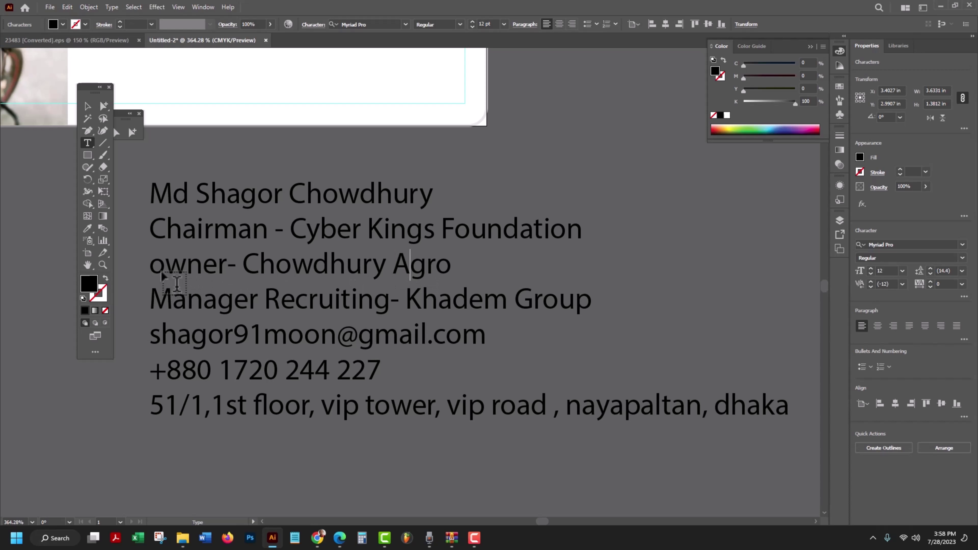
pyautogui.moveTo(163, 270); pyautogui.dragTo(150, 270)
pyautogui.write('O')
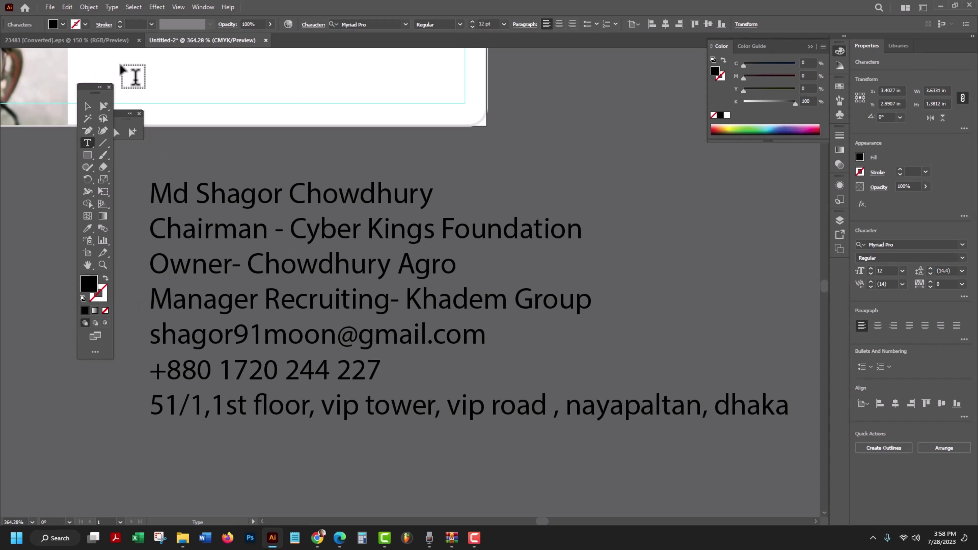
# Step: Set the whole contact text block's font to Calibri and deselect it
pyautogui.click(88, 106)
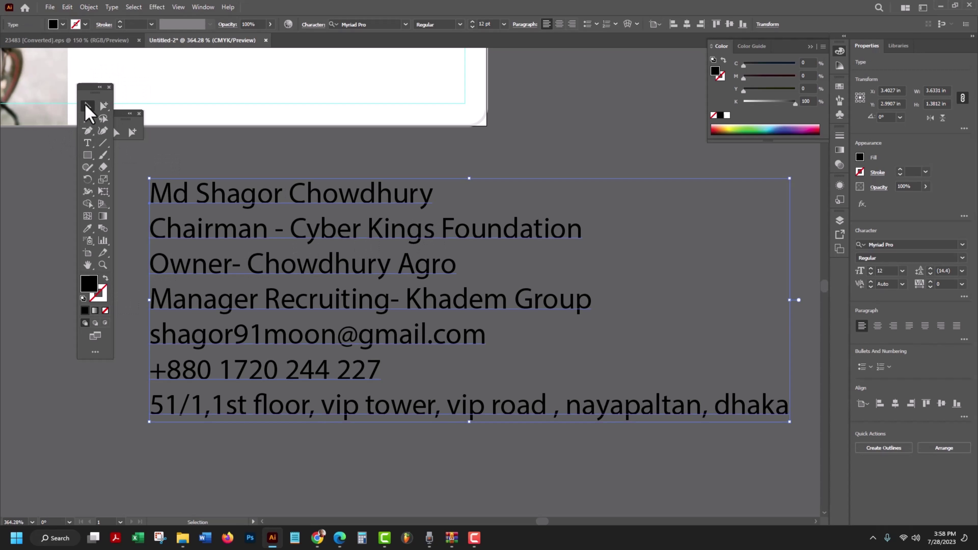
pyautogui.click(908, 244)
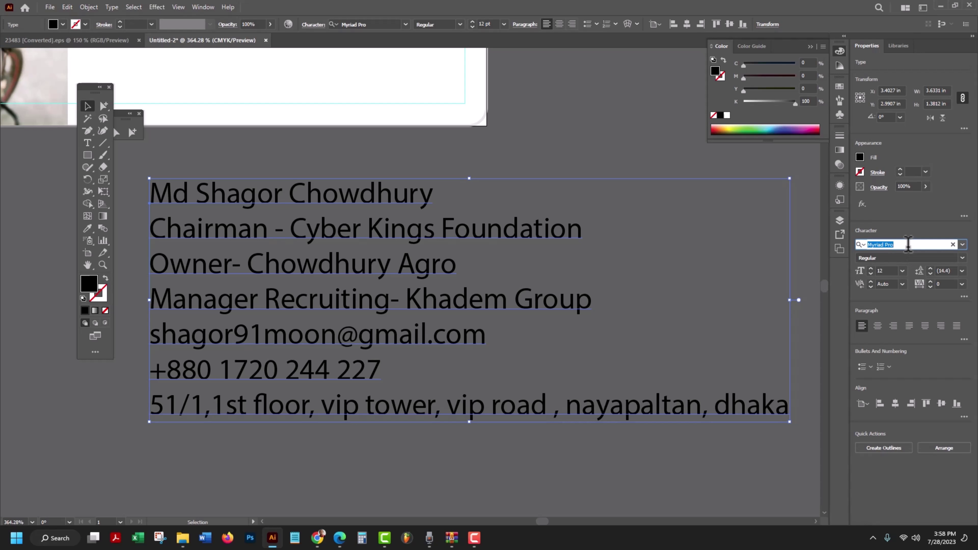
pyautogui.write('da')
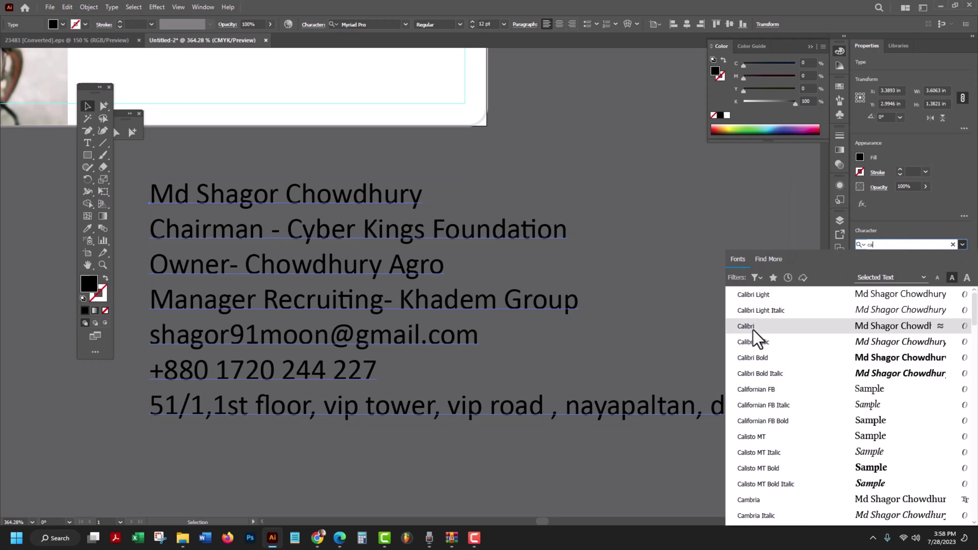
pyautogui.click(754, 339)
pyautogui.click(668, 345)
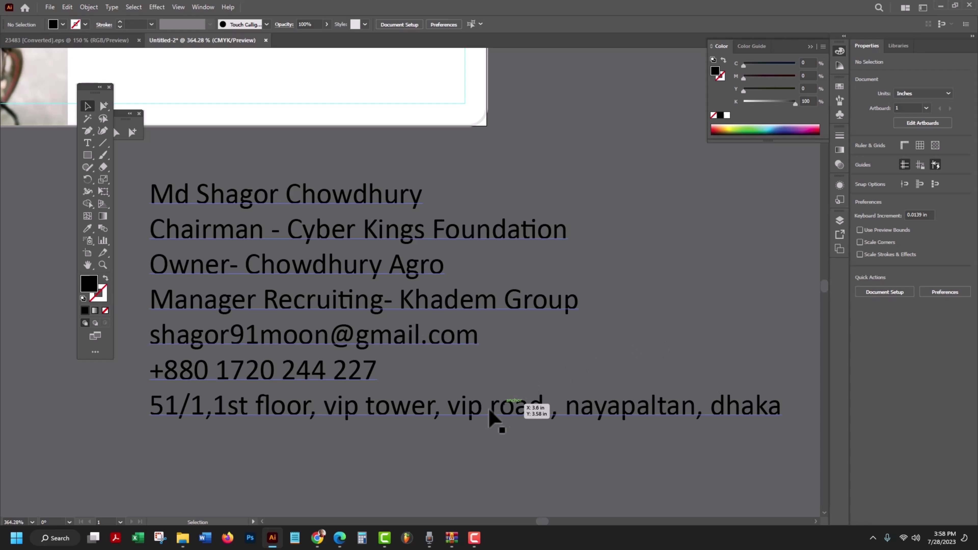
# Step: Capitalise the V and T of 'Vip Tower' in the address line
pyautogui.press('t')
pyautogui.click(331, 410)
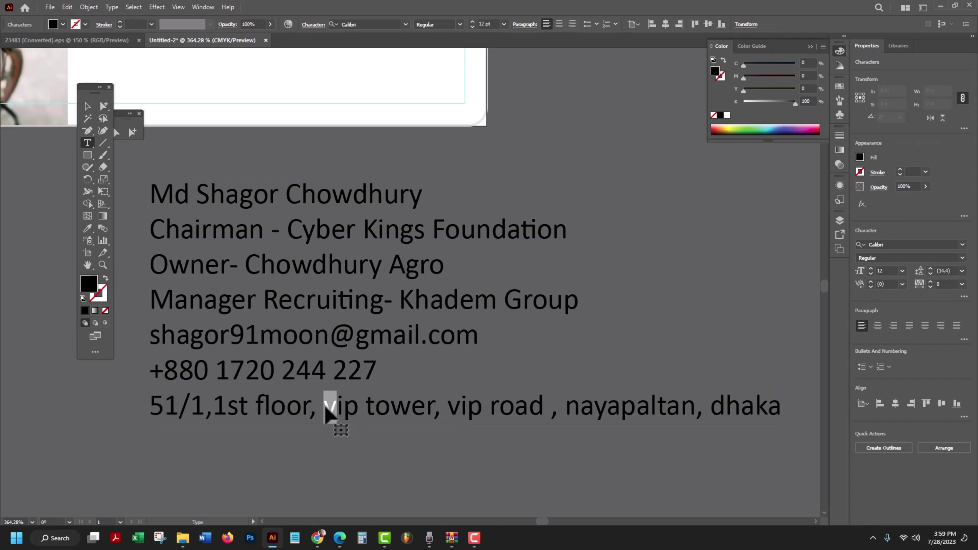
pyautogui.press('BackSpace')
pyautogui.write('V')
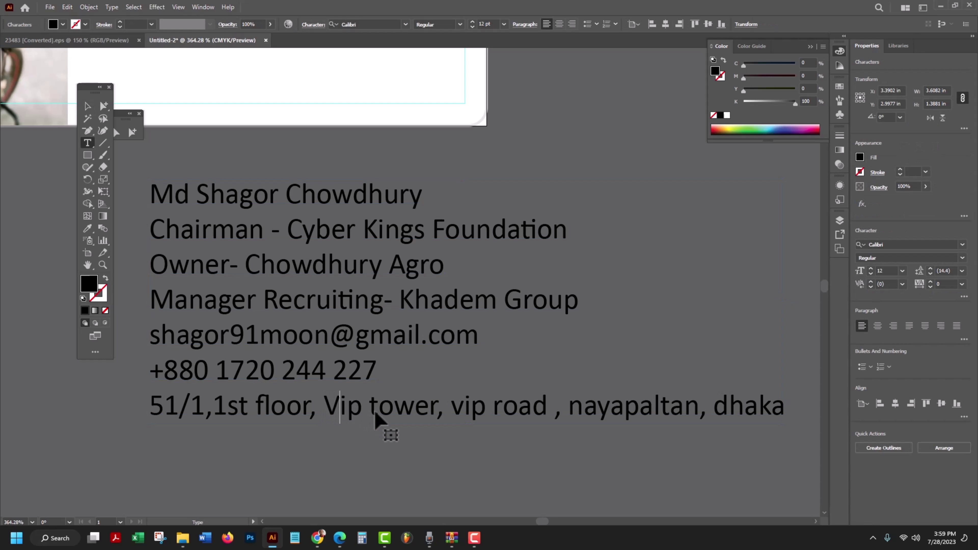
pyautogui.click(379, 409)
pyautogui.press('BackSpace')
pyautogui.write('T')
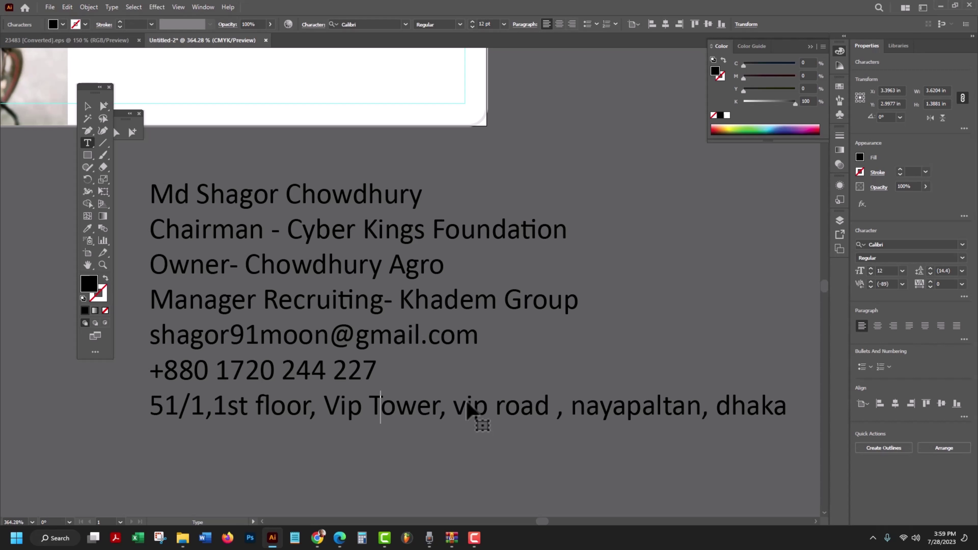
# Step: Capitalise the V and R of 'Vip Road' in the address line
pyautogui.click(463, 408)
pyautogui.press('BackSpace')
pyautogui.write('V')
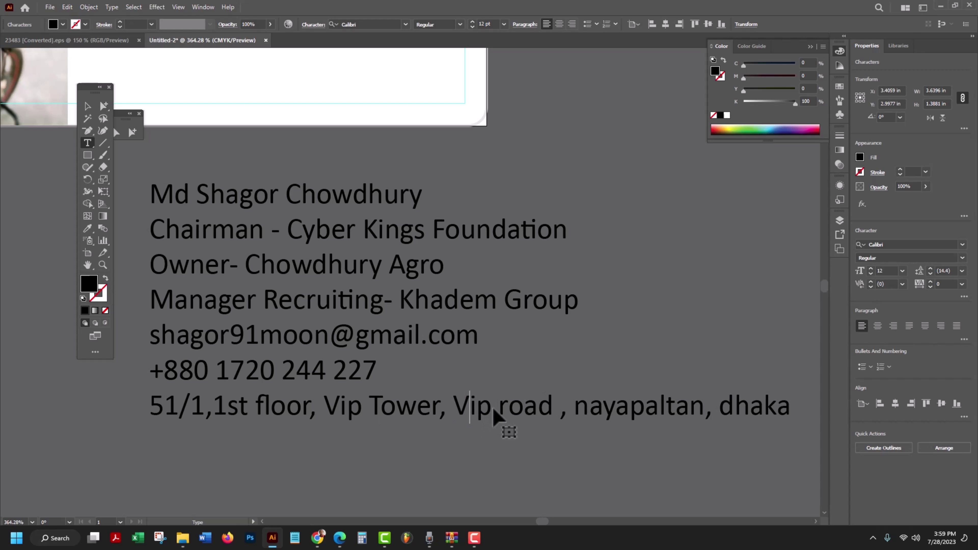
pyautogui.click(505, 407)
pyautogui.press('BackSpace')
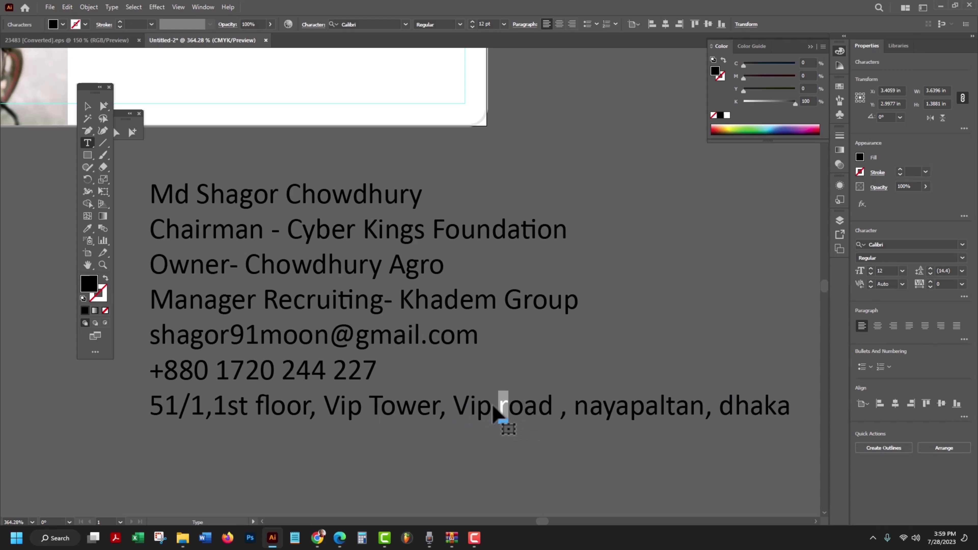
pyautogui.write('R')
# Step: Capitalise the area name, city name and 'Floor', and place the cursor after the house number
pyautogui.moveTo(579, 410); pyautogui.dragTo(595, 411)
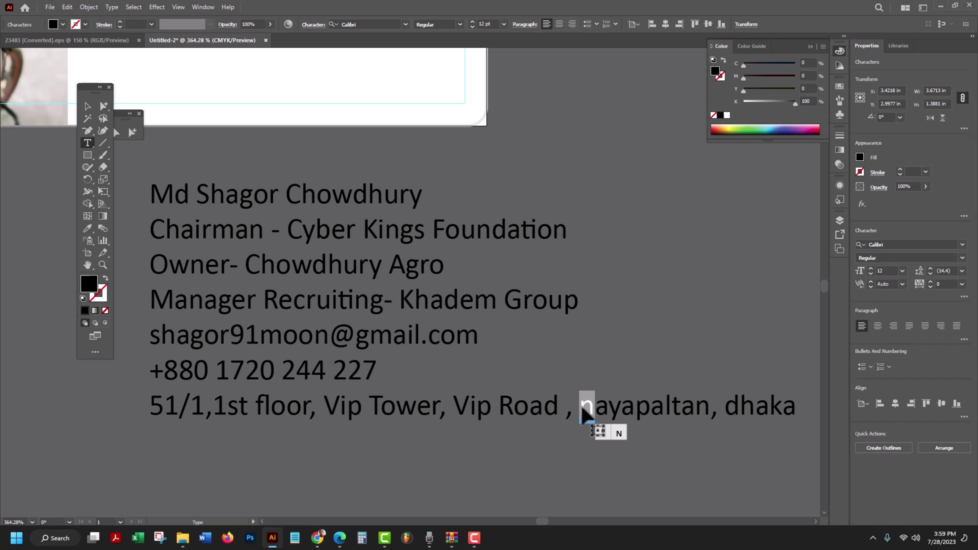
pyautogui.write('N')
pyautogui.moveTo(728, 409); pyautogui.dragTo(747, 411)
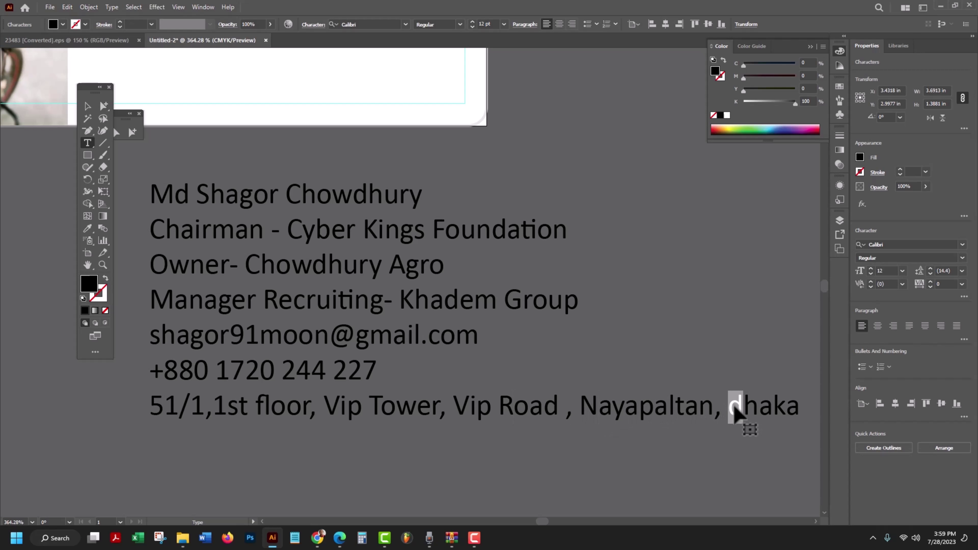
pyautogui.write('D')
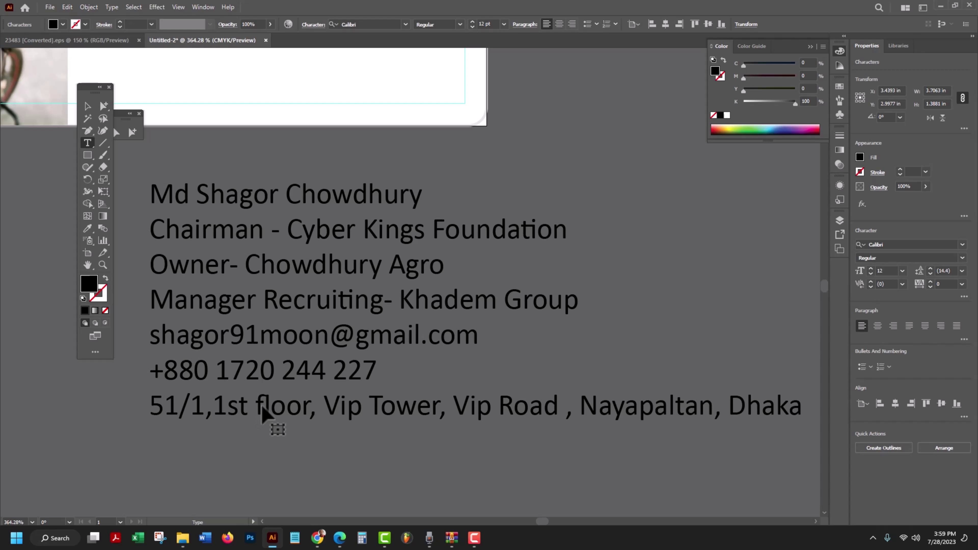
pyautogui.press('Delete')
pyautogui.write('F')
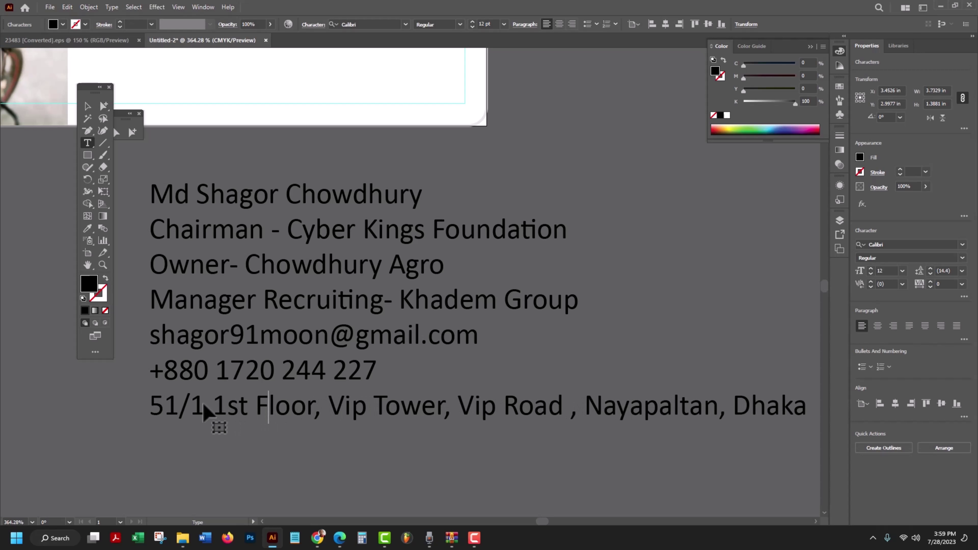
pyautogui.click(215, 409)
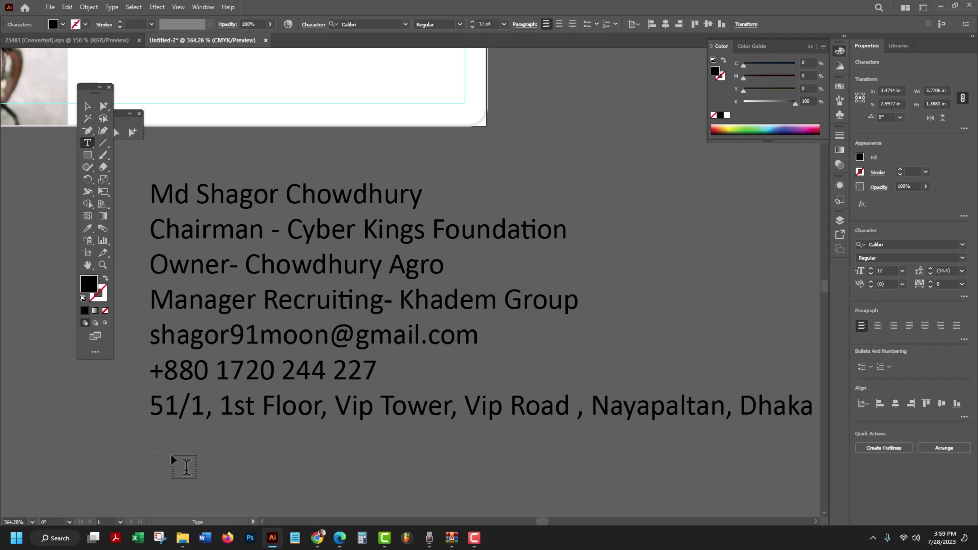
# Step: Exit text editing and zoom out to view the whole card and reference photo
pyautogui.click(87, 106)
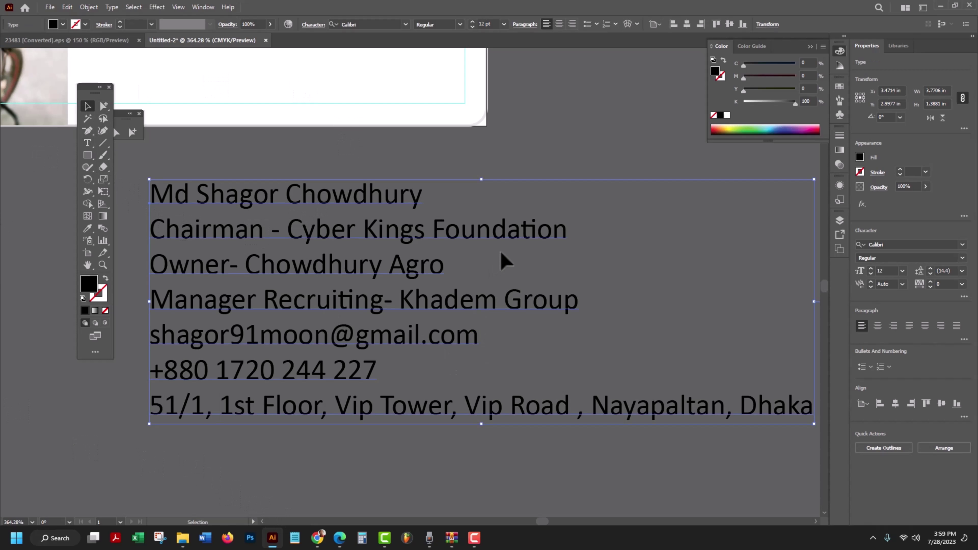
pyautogui.click(549, 174)
pyautogui.hotkey('ctrl', '-')
pyautogui.hotkey('ctrl', '-')
pyautogui.hotkey('ctrl', '-')
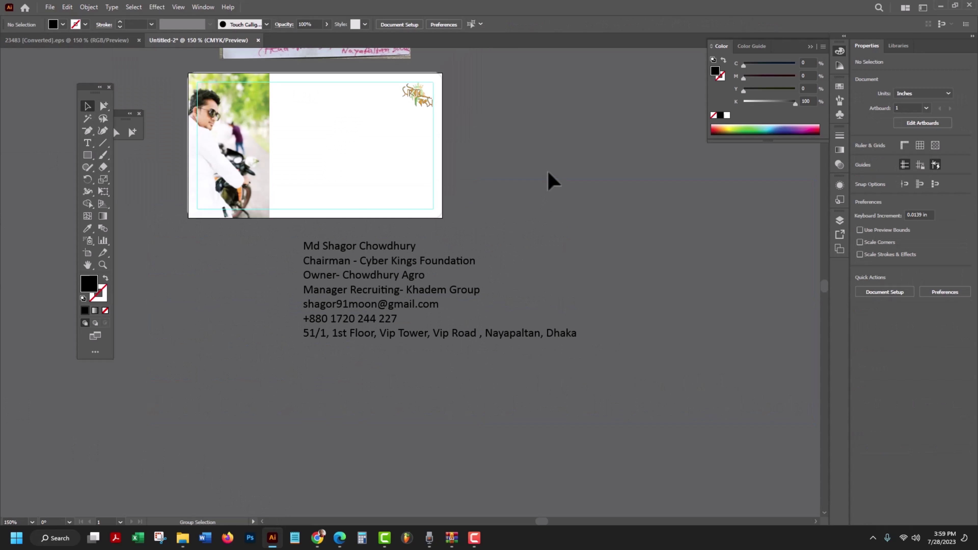
pyautogui.scroll(5, 387, 216)
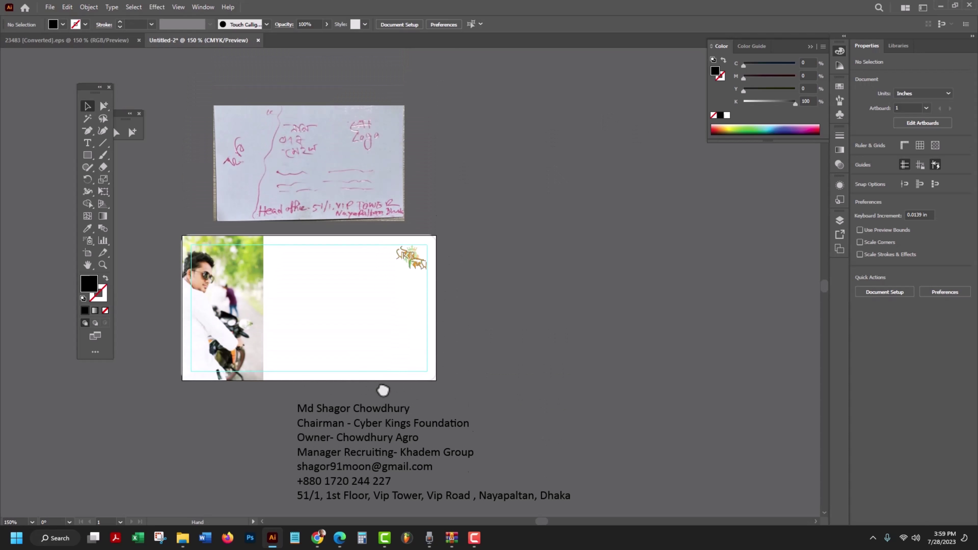
pyautogui.click(354, 190)
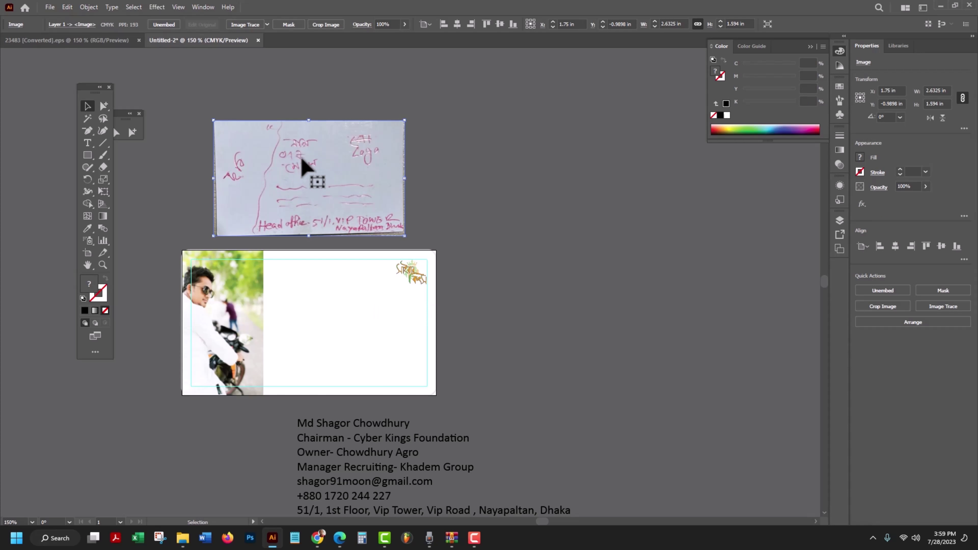
# Step: Enlarge the card's top-right logo to about 0.42 × 0.35 in
pyautogui.press('z')
pyautogui.moveTo(278, 155); pyautogui.dragTo(335, 213)
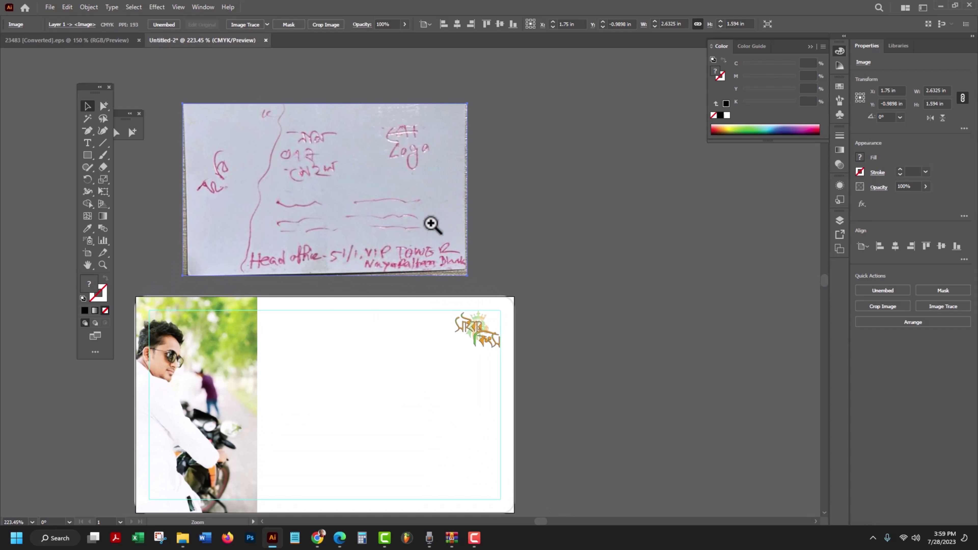
pyautogui.moveTo(544, 301); pyautogui.dragTo(439, 221)
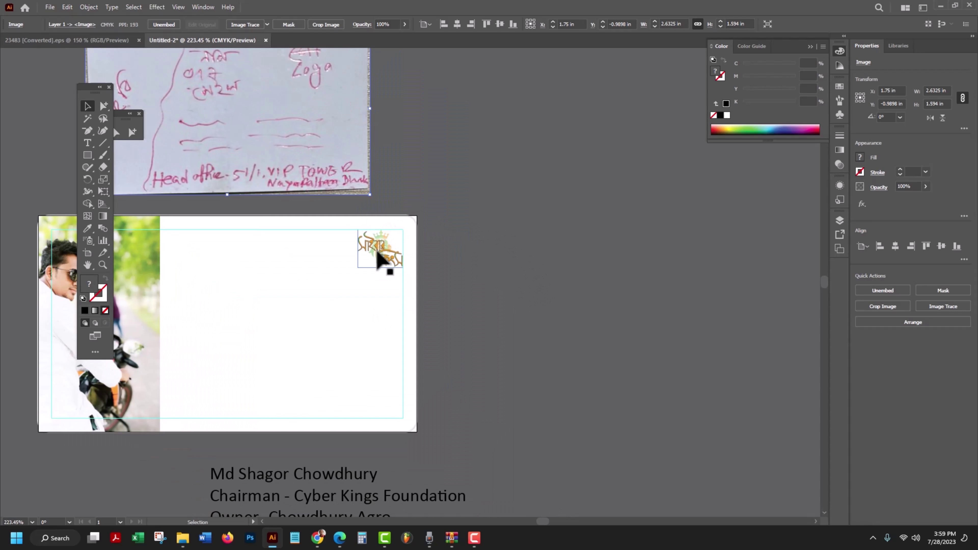
pyautogui.click(381, 254)
pyautogui.moveTo(358, 267); pyautogui.dragTo(348, 274)
pyautogui.click(458, 310)
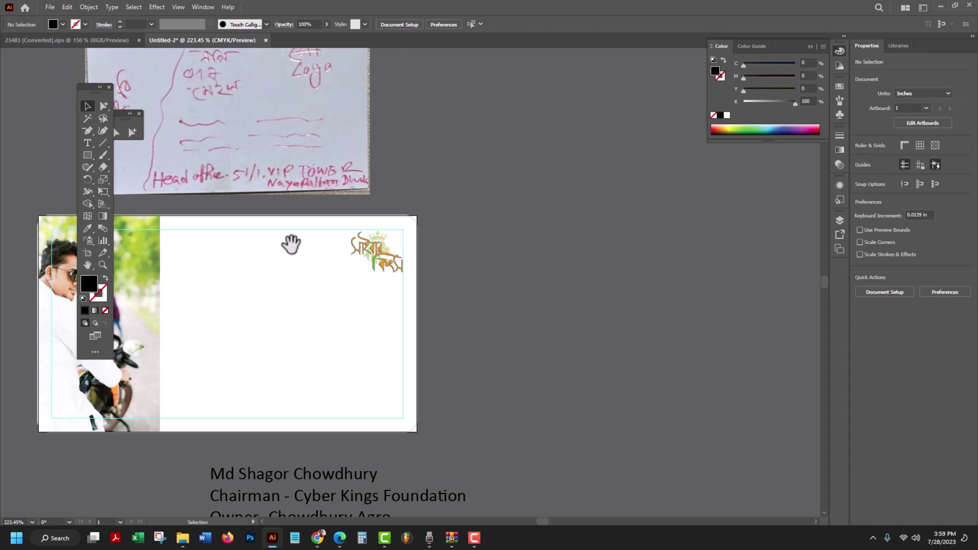
pyautogui.moveTo(291, 242); pyautogui.dragTo(451, 276)
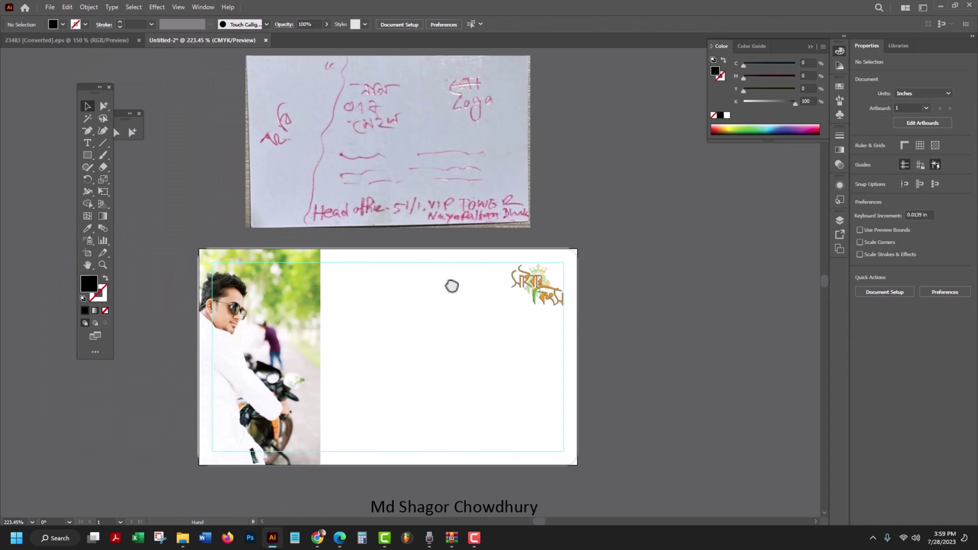
# Step: In the 23483 [Converted].eps document, ungroup the torn-paper artwork and delete its grey background
pyautogui.click(94, 42)
pyautogui.click(443, 275)
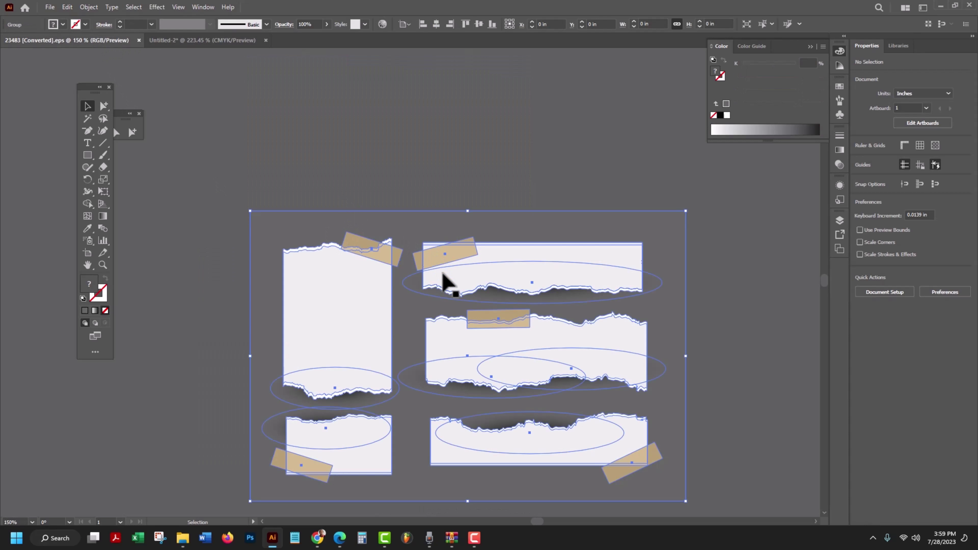
pyautogui.rightClick(444, 274)
pyautogui.click(474, 410)
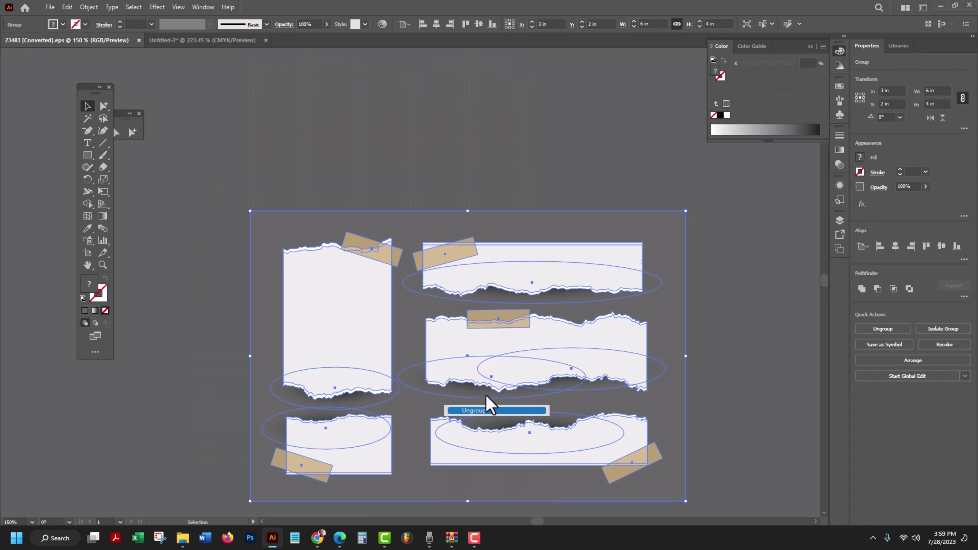
pyautogui.click(553, 157)
pyautogui.click(436, 237)
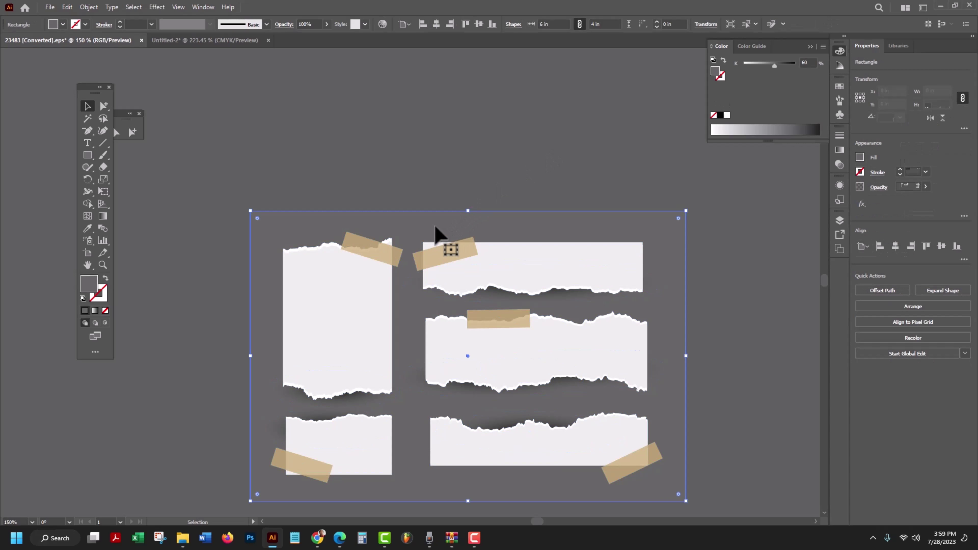
pyautogui.press('Delete')
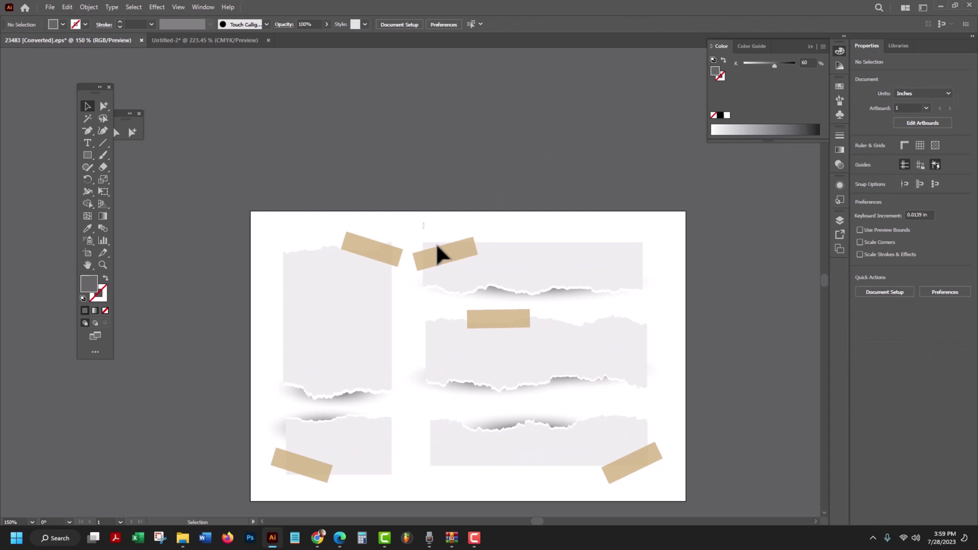
# Step: Take out the top torn strip and its tape, then return to the Untitled-2 card
pyautogui.moveTo(422, 221)
pyautogui.mouseDown()
pyautogui.moveTo(561, 297)
pyautogui.moveTo(313, 306)
pyautogui.mouseUp()
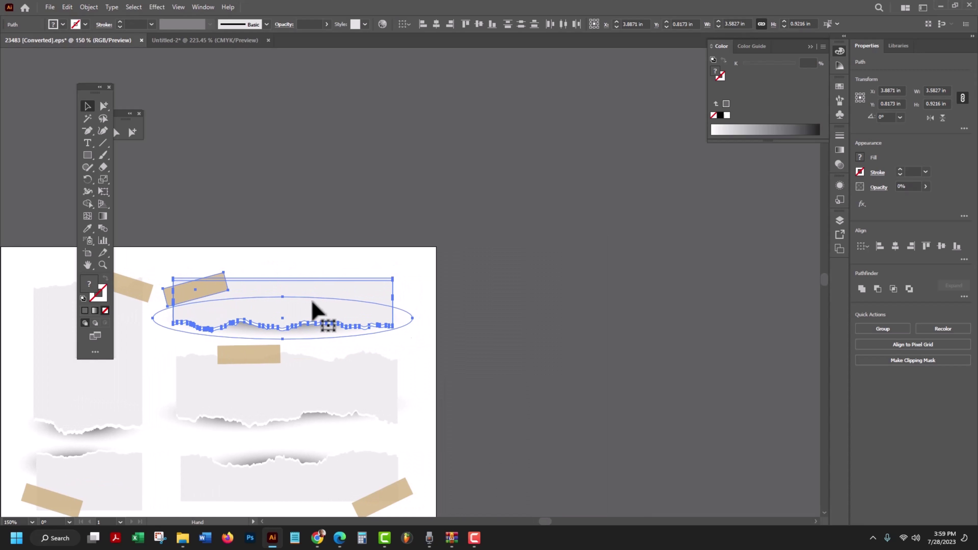
pyautogui.press('Delete')
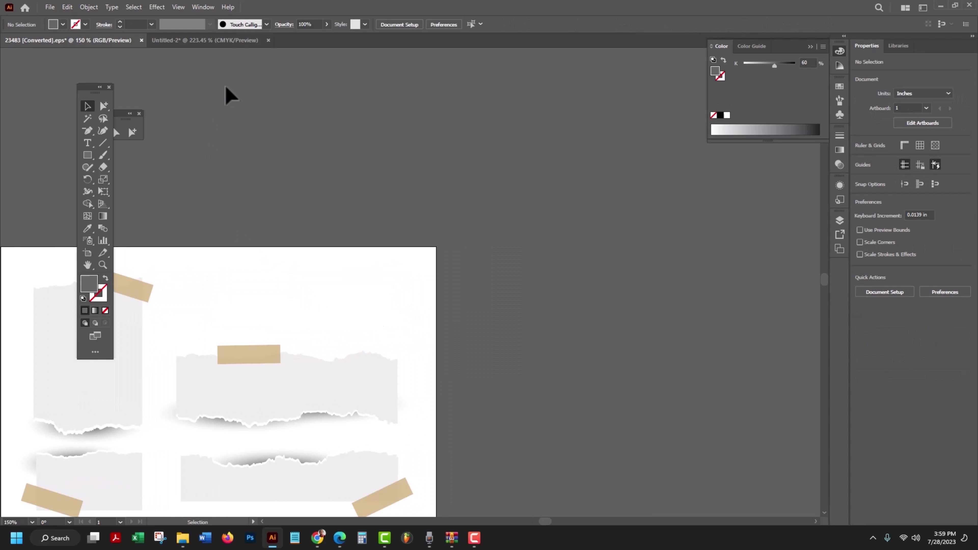
pyautogui.click(203, 41)
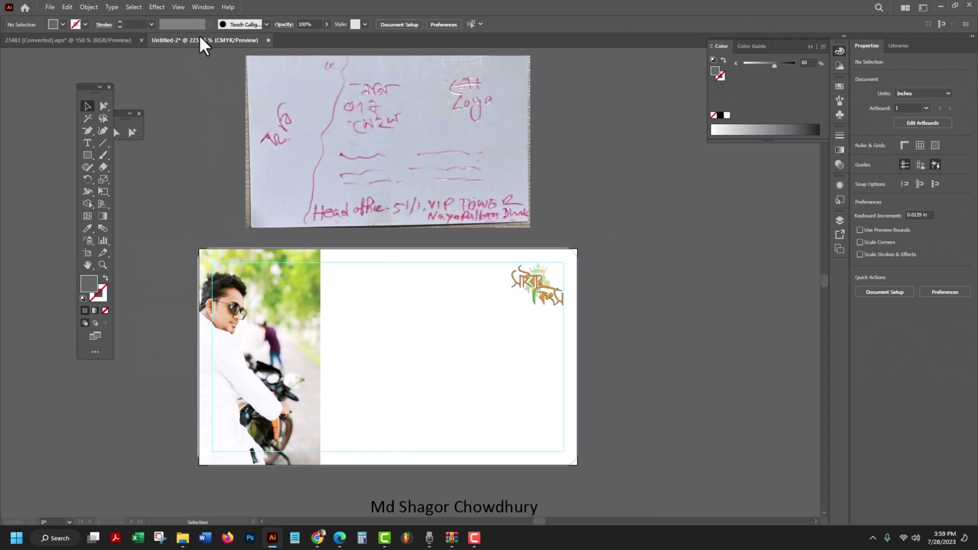
pyautogui.click(89, 38)
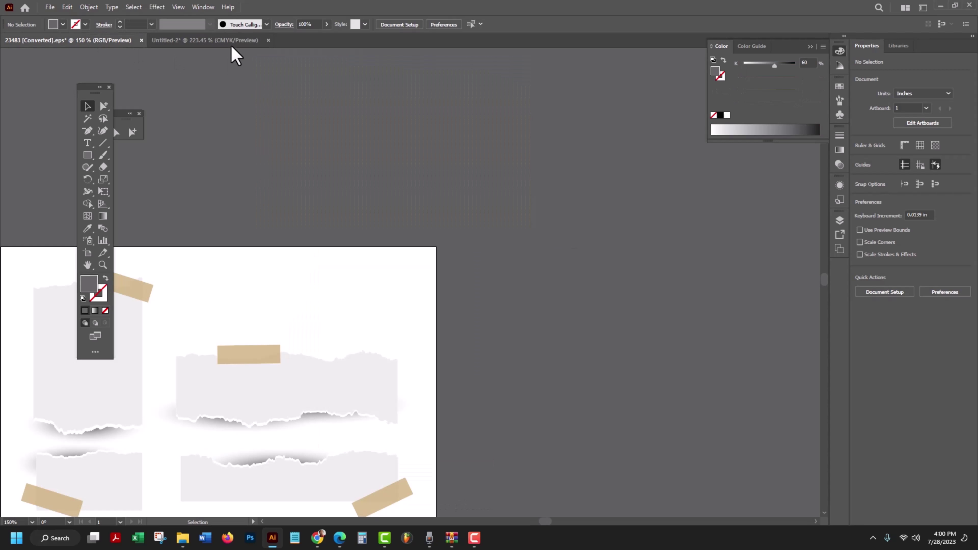
pyautogui.click(231, 40)
pyautogui.moveTo(620, 202); pyautogui.dragTo(214, 299)
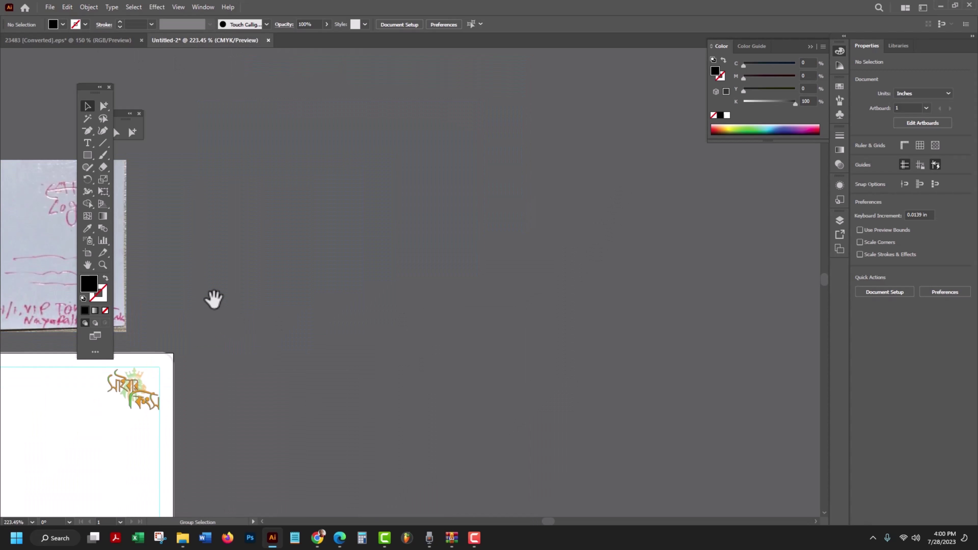
# Step: Paste the torn strip and tape, rotate it 90° upright, and place it right of the card
pyautogui.hotkey('ctrl', 'v')
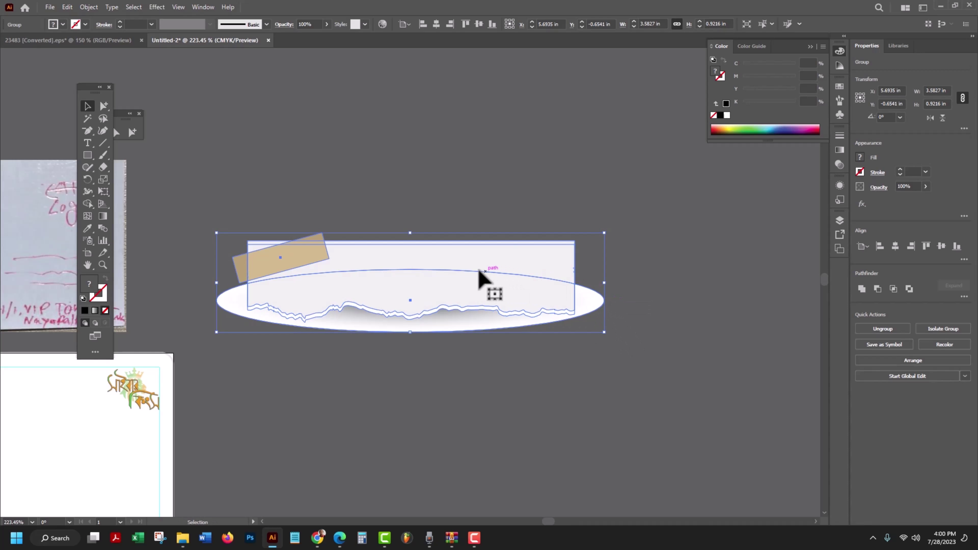
pyautogui.moveTo(454, 290)
pyautogui.mouseDown()
pyautogui.moveTo(228, 468)
pyautogui.moveTo(189, 454)
pyautogui.mouseUp()
pyautogui.moveTo(246, 470); pyautogui.dragTo(595, 324)
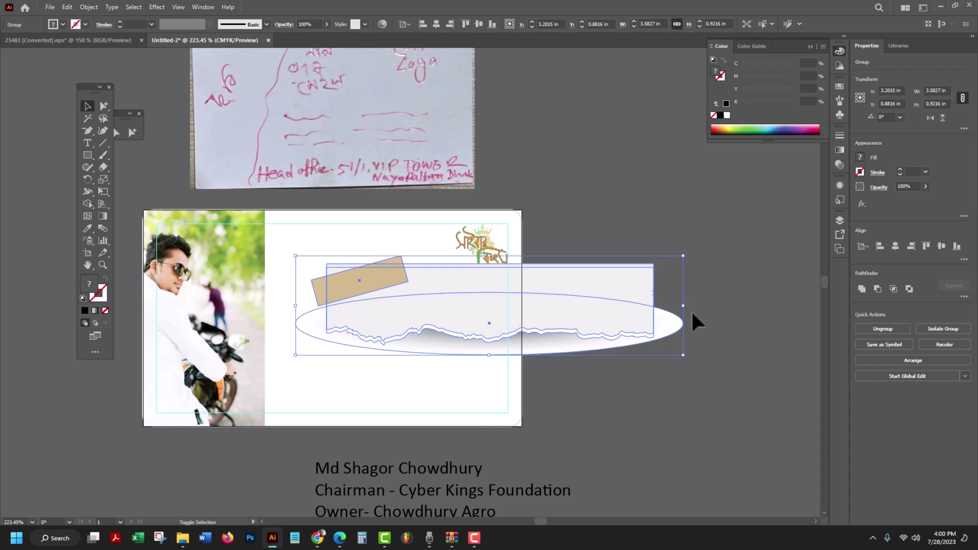
pyautogui.moveTo(687, 309)
pyautogui.mouseDown()
pyautogui.moveTo(526, 156)
pyautogui.moveTo(528, 163)
pyautogui.mouseUp()
pyautogui.moveTo(493, 313)
pyautogui.mouseDown()
pyautogui.moveTo(325, 341)
pyautogui.moveTo(325, 333)
pyautogui.moveTo(626, 314)
pyautogui.mouseUp()
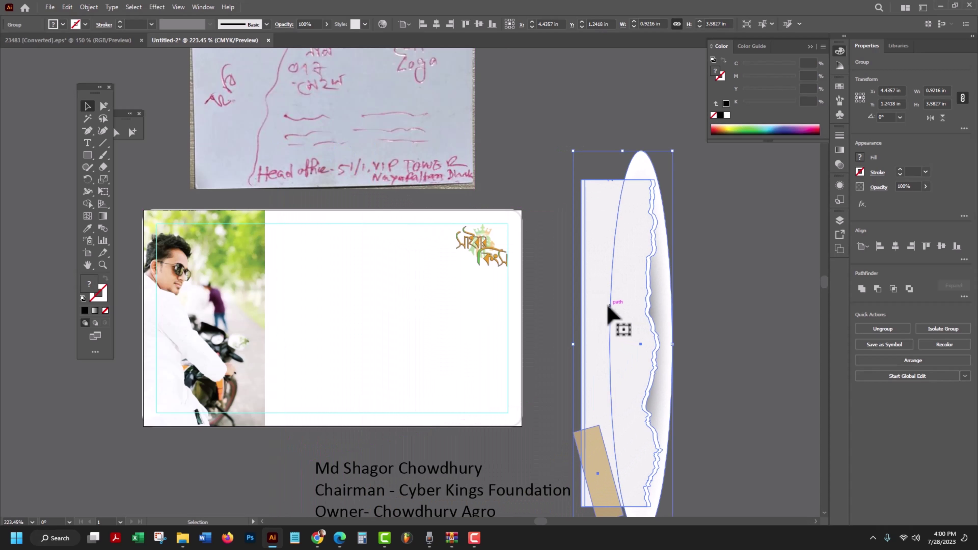
# Step: Move the contact text block left and down on the card
pyautogui.click(702, 311)
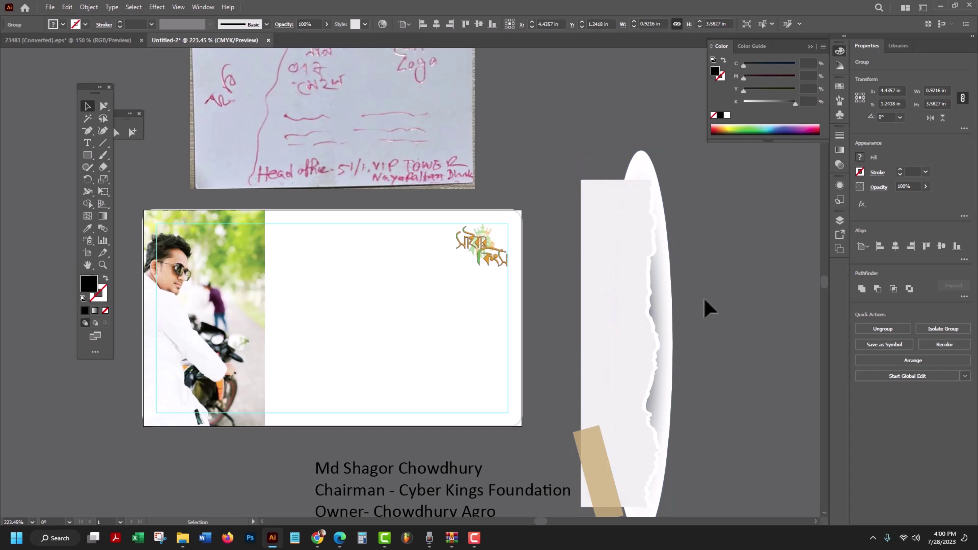
pyautogui.scroll(-3, 474, 219)
pyautogui.hscroll(3, 474, 219)
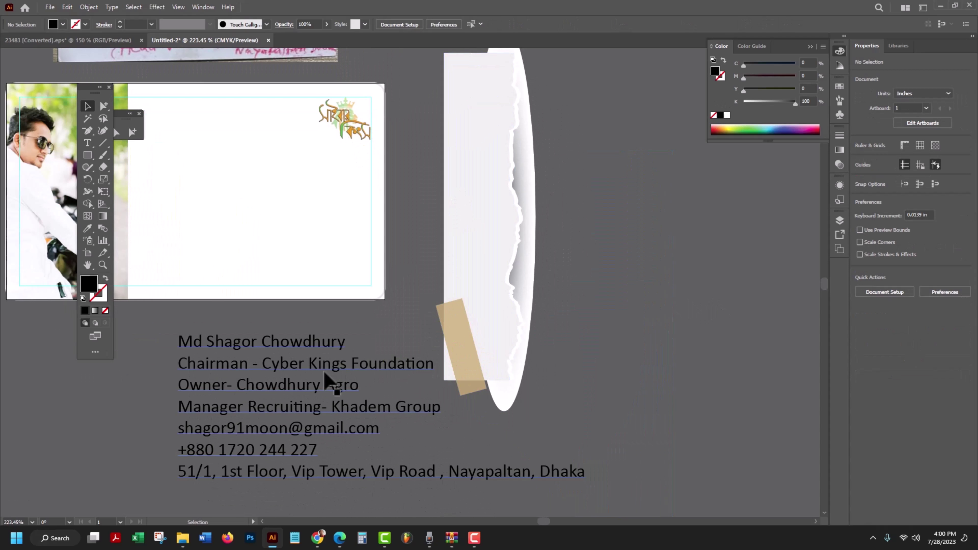
pyautogui.click(327, 382)
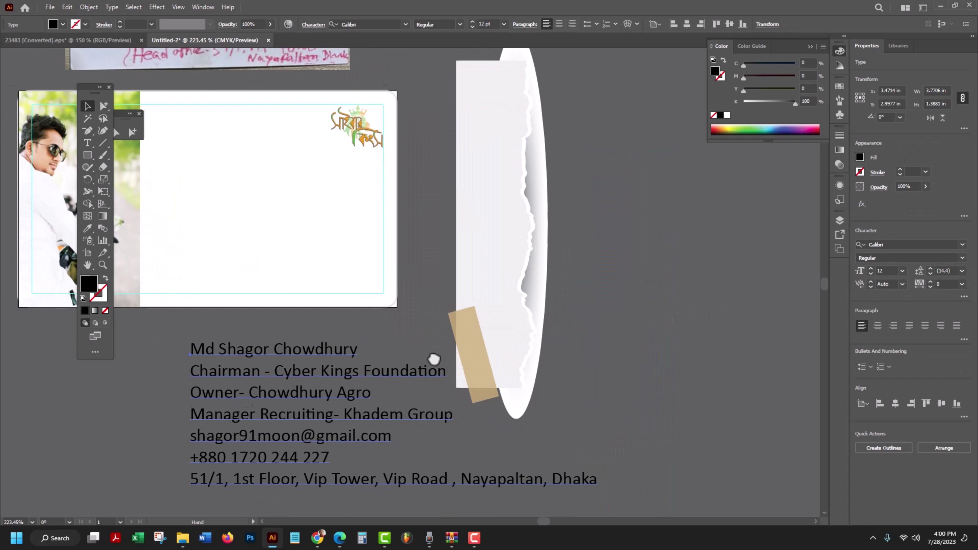
pyautogui.scroll(-3, 436, 360)
pyautogui.hscroll(-3, 437, 360)
pyautogui.moveTo(477, 321); pyautogui.dragTo(246, 390)
# Step: Ungroup the torn-paper artwork and move the tan tape strip right of the paper
pyautogui.click(635, 294)
pyautogui.rightClick(632, 294)
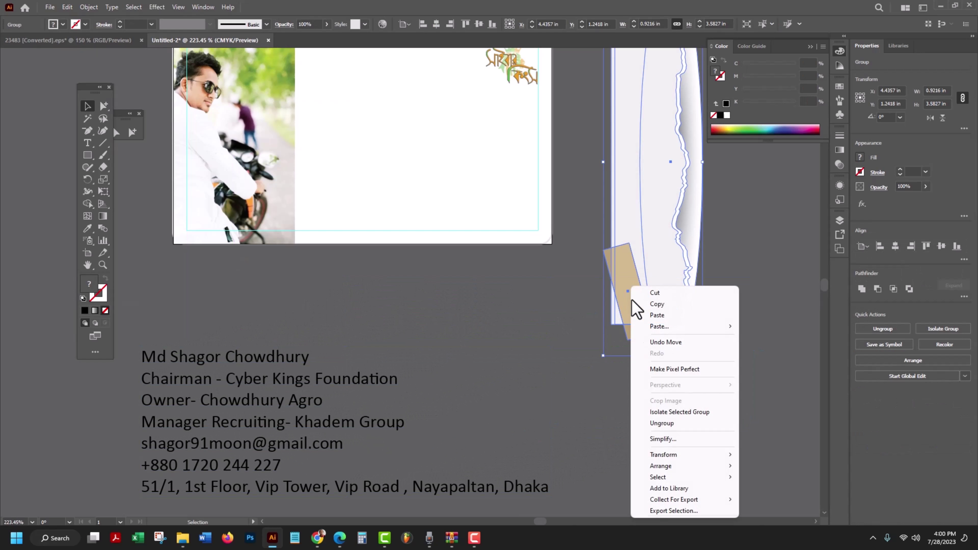
pyautogui.click(662, 422)
pyautogui.click(607, 434)
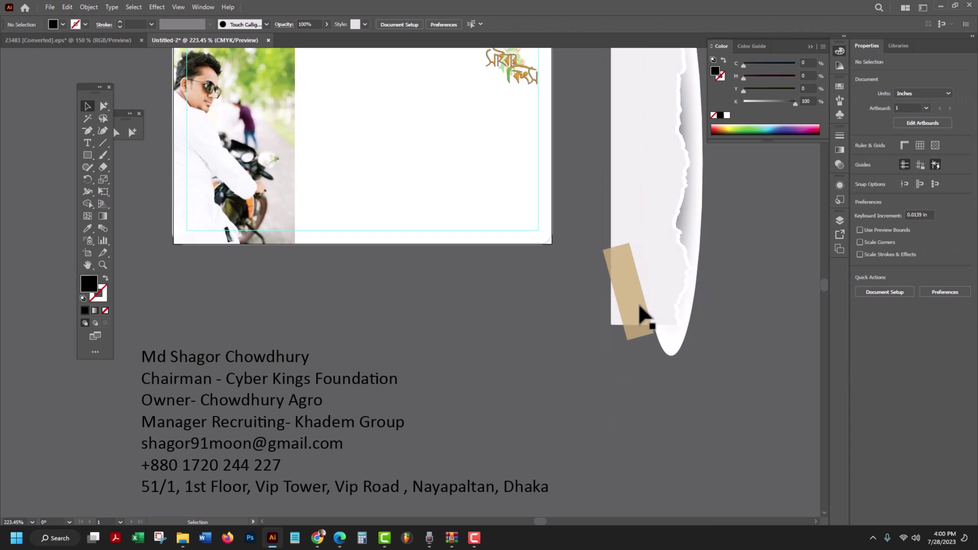
pyautogui.click(636, 299)
pyautogui.moveTo(623, 302)
pyautogui.mouseDown()
pyautogui.moveTo(420, 447)
pyautogui.moveTo(574, 381)
pyautogui.moveTo(627, 308)
pyautogui.mouseUp()
# Step: Select the gradient ellipse on its own, try shifting it right, then undo the move
pyautogui.click(426, 267)
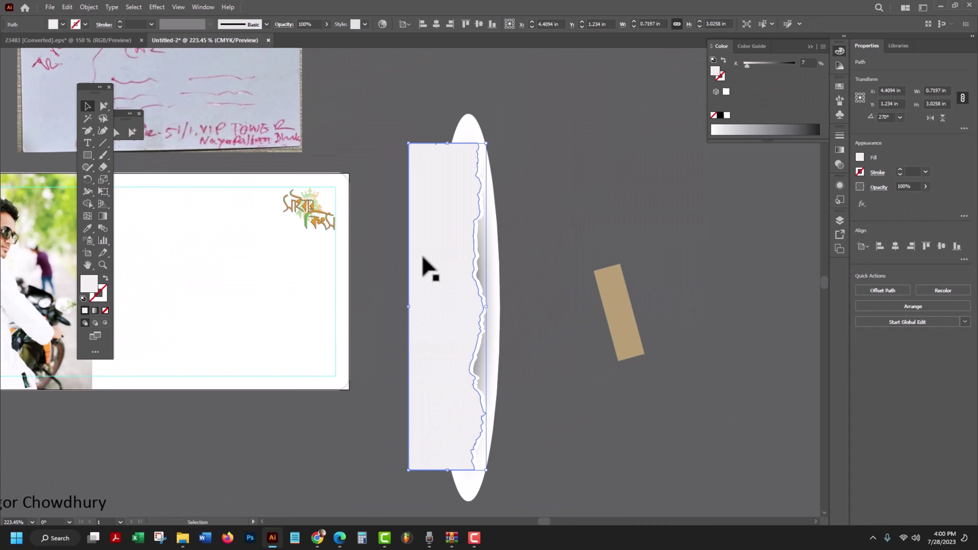
pyautogui.moveTo(461, 282); pyautogui.dragTo(267, 297)
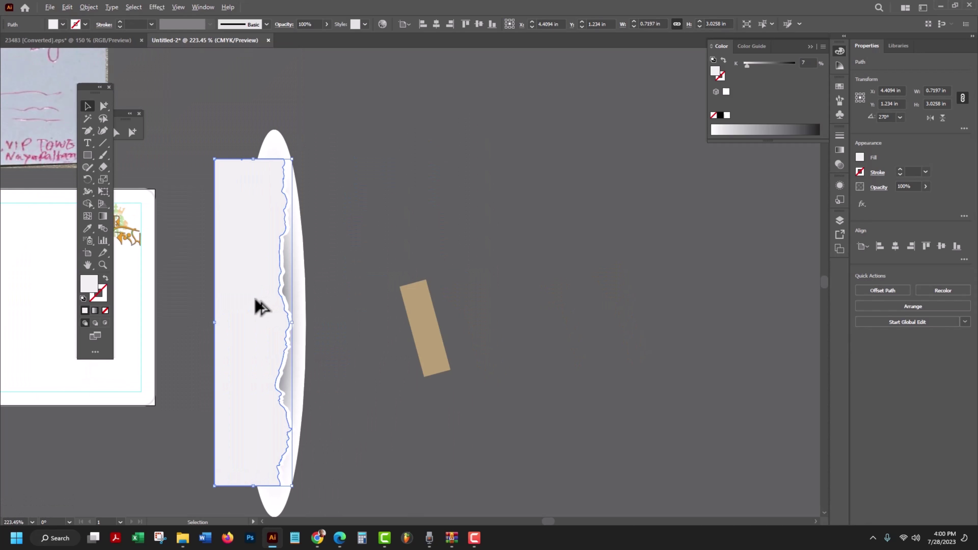
pyautogui.click(371, 255)
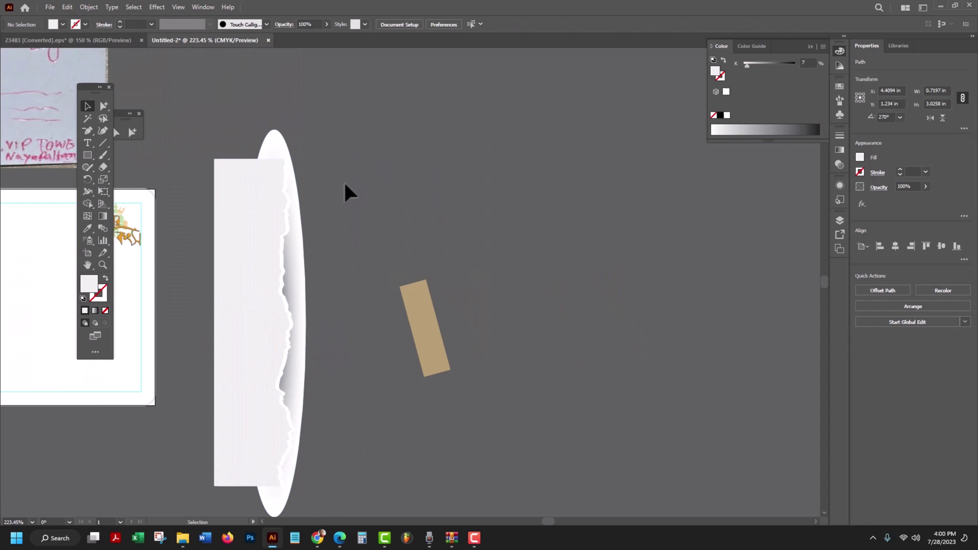
pyautogui.click(287, 155)
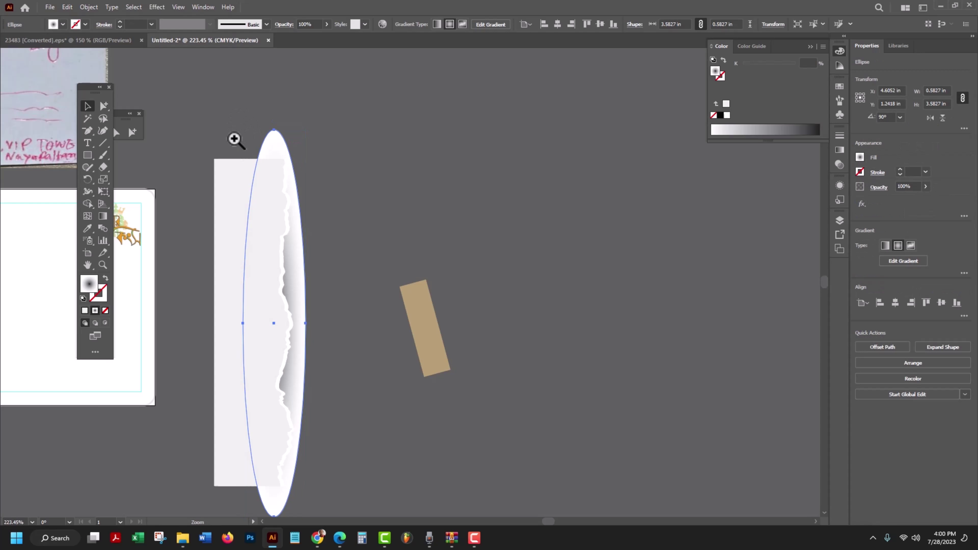
pyautogui.moveTo(234, 137); pyautogui.dragTo(419, 271)
pyautogui.scroll(-5, 424, 162)
pyautogui.hscroll(3, 424, 161)
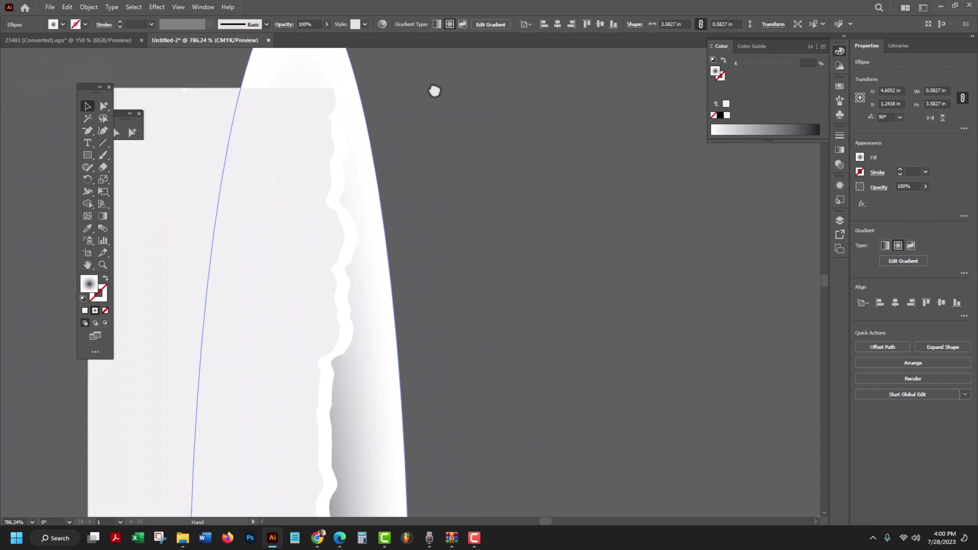
pyautogui.scroll(-3, 396, 158)
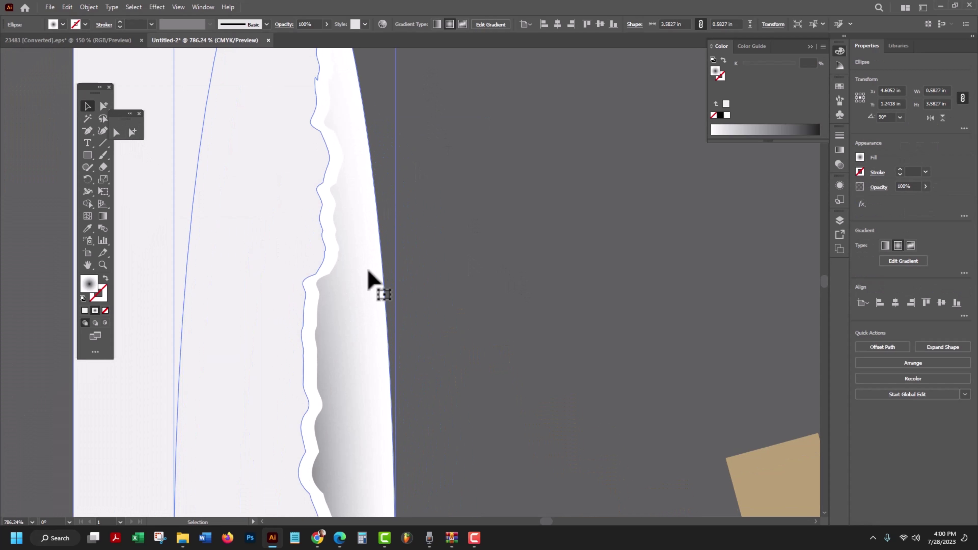
pyautogui.click(366, 331)
pyautogui.click(132, 132)
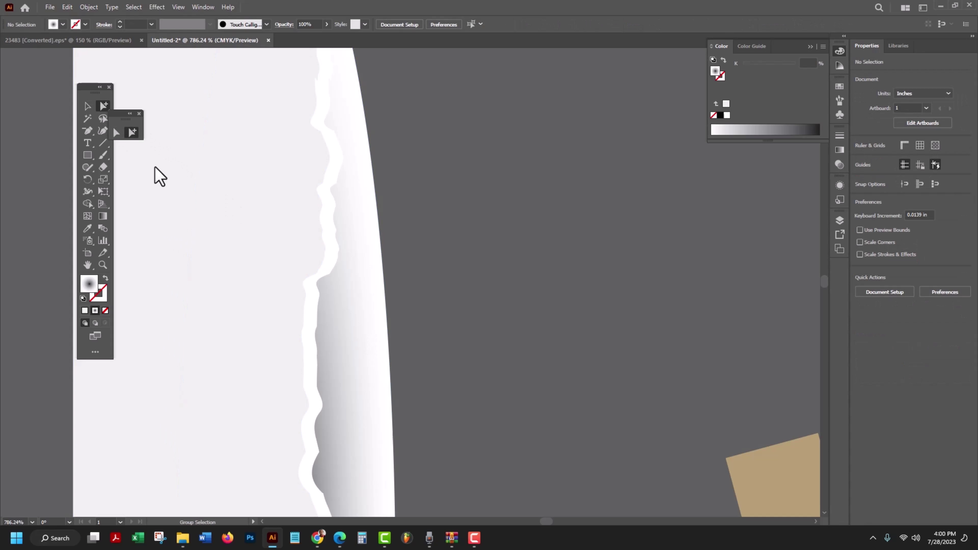
pyautogui.moveTo(408, 328); pyautogui.dragTo(652, 339)
pyautogui.hotkey('ctrl', 'z')
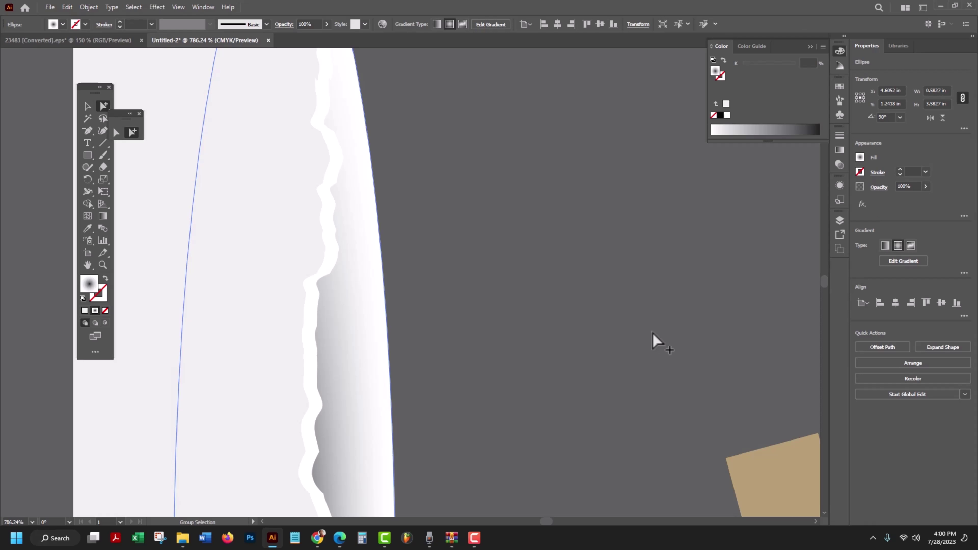
# Step: Zoom out, delete then restore the paper rectangle and jagged edge, and select the white ellipse
pyautogui.hotkey('ctrl', '-')
pyautogui.hotkey('ctrl', '-')
pyautogui.hotkey('ctrl', '-')
pyautogui.hotkey('ctrl', '-')
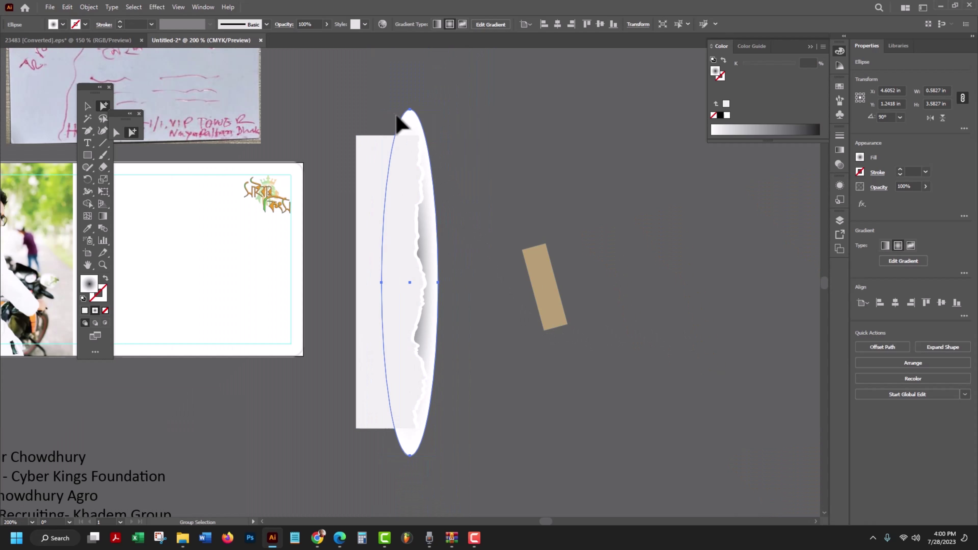
pyautogui.scroll(3, 497, 233)
pyautogui.scroll(2, 541, 258)
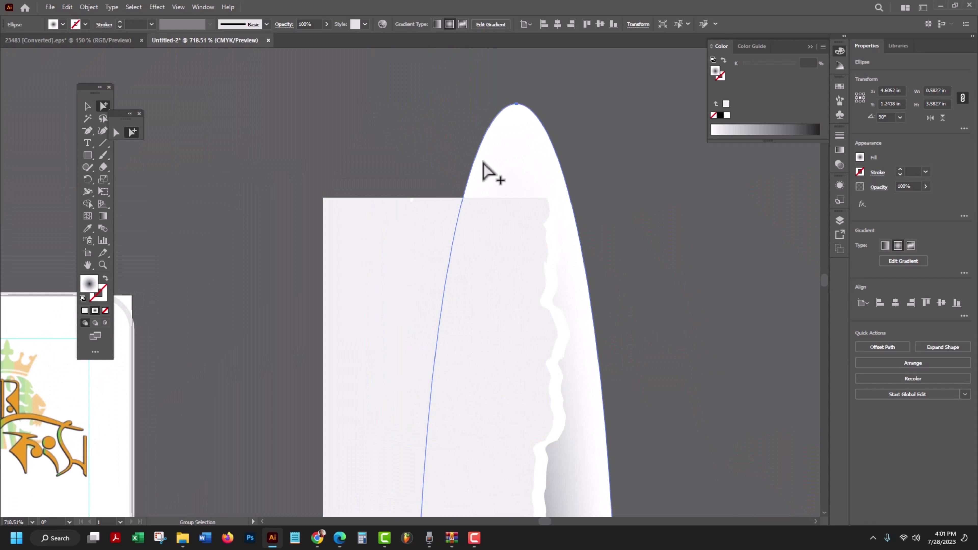
pyautogui.click(88, 108)
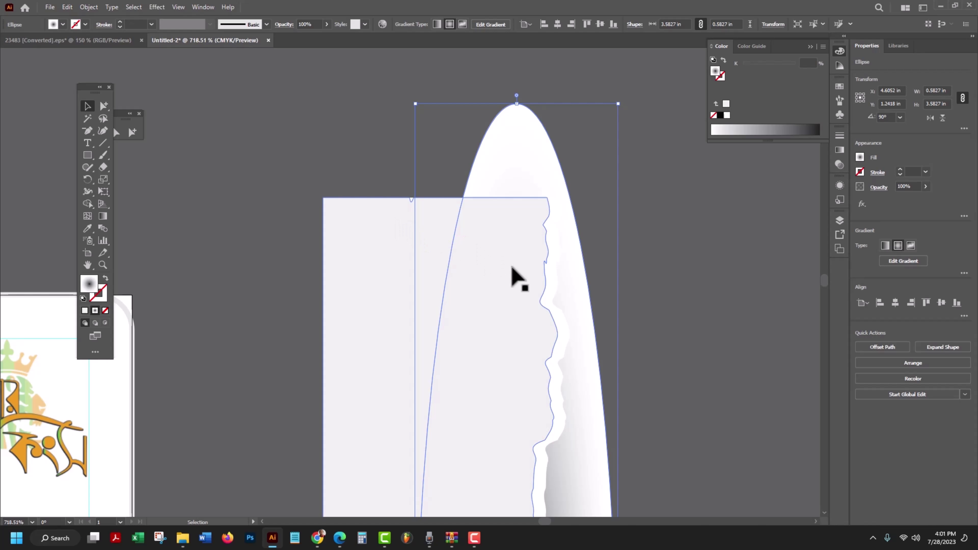
pyautogui.click(387, 287)
pyautogui.press('Delete')
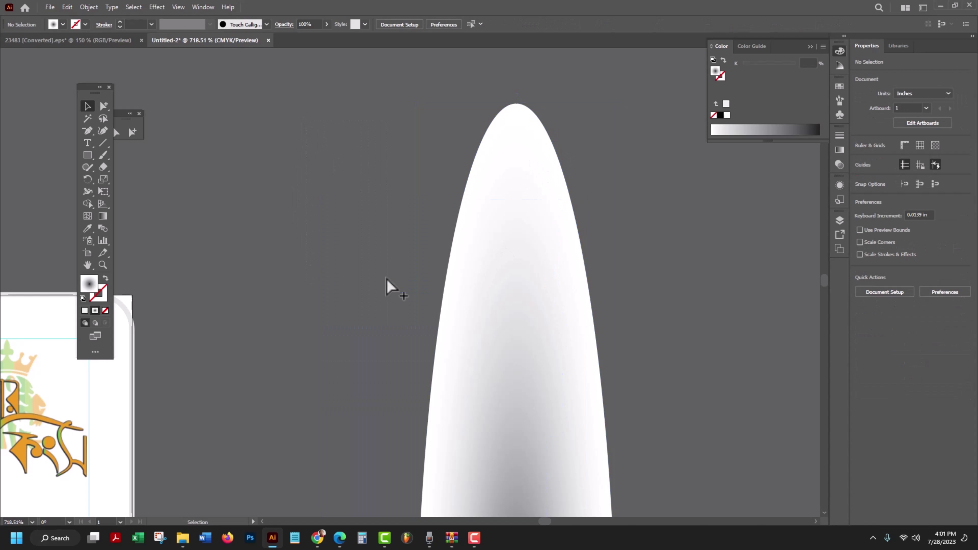
pyautogui.hotkey('ctrl', 'z')
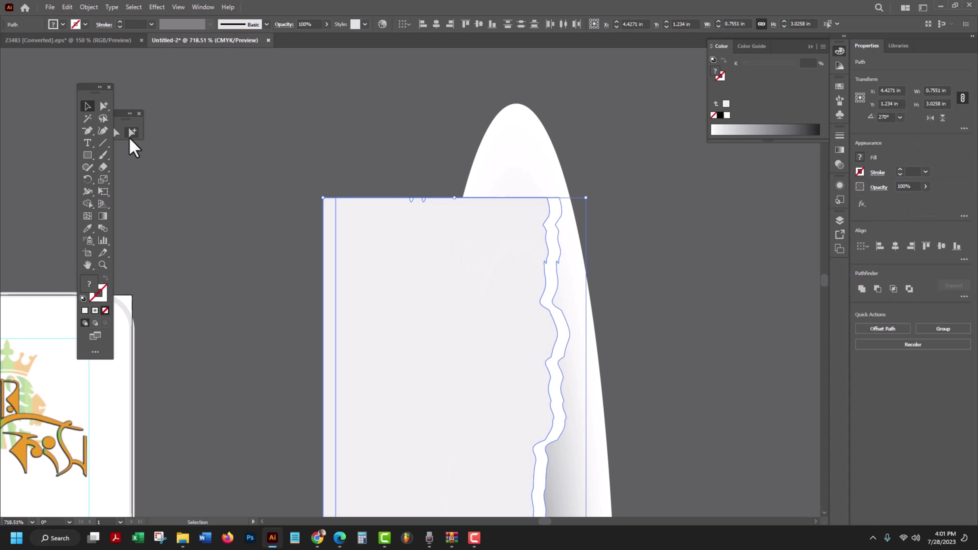
pyautogui.click(399, 230)
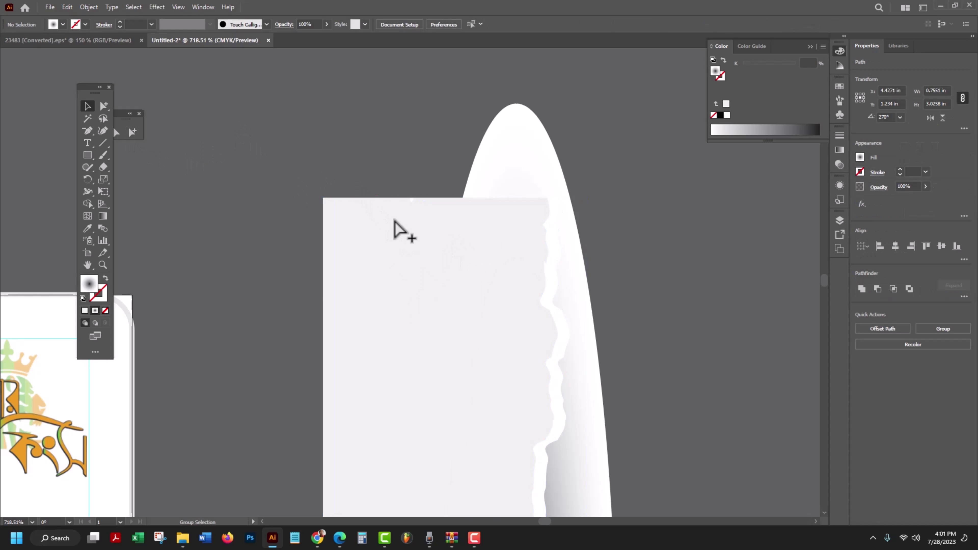
pyautogui.click(480, 147)
pyautogui.click(89, 131)
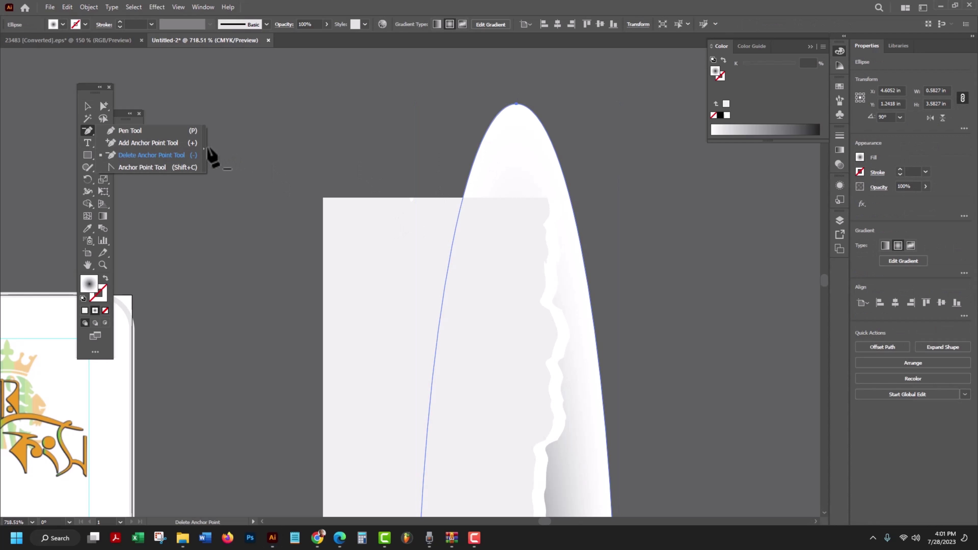
# Step: Draw a straight horizontal Pen line along the paper's top edge, across the ellipse
pyautogui.moveTo(208, 156); pyautogui.dragTo(113, 142)
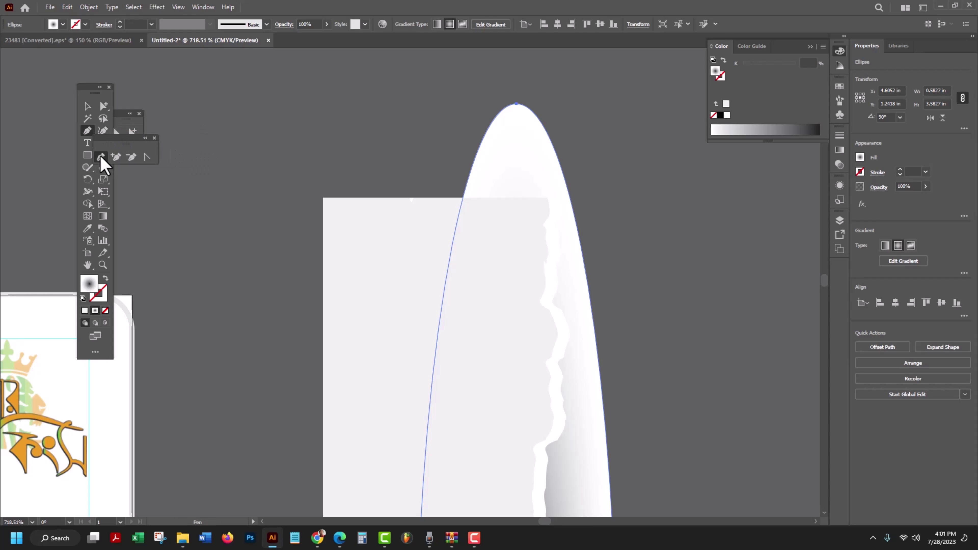
pyautogui.click(443, 197)
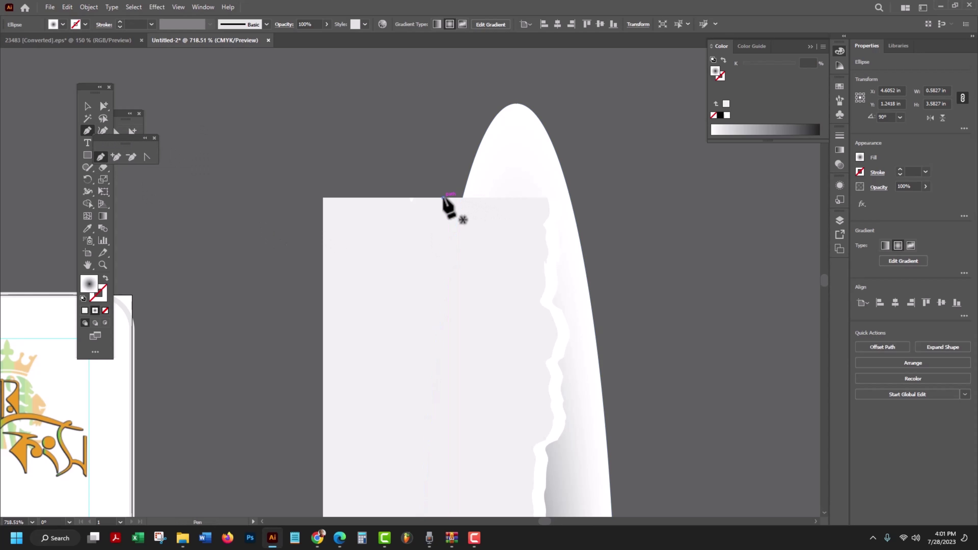
pyautogui.click(652, 198)
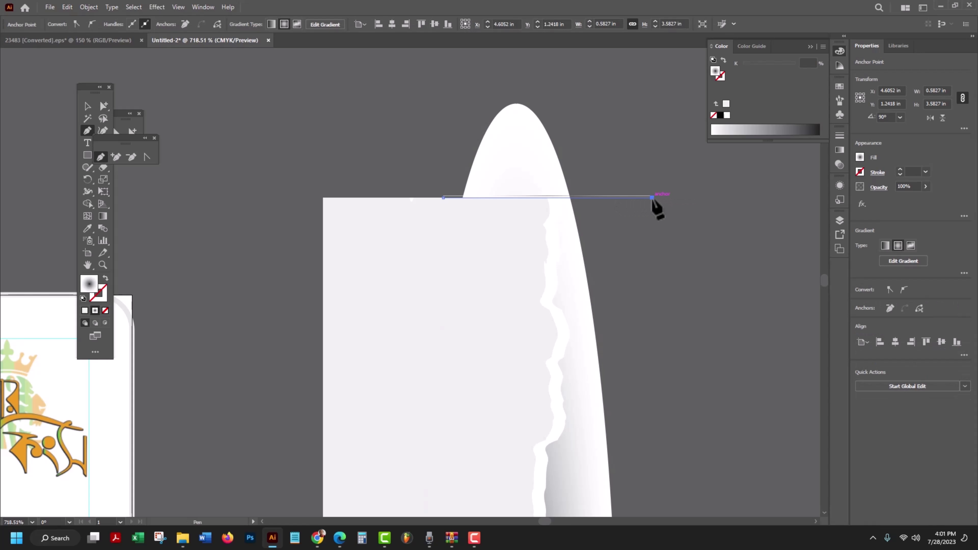
pyautogui.click(88, 106)
pyautogui.click(262, 155)
# Step: Zoom in to check the new 0.61 in line on the paper's top edge, then zoom back out
pyautogui.press('z')
pyautogui.moveTo(437, 154); pyautogui.dragTo(568, 292)
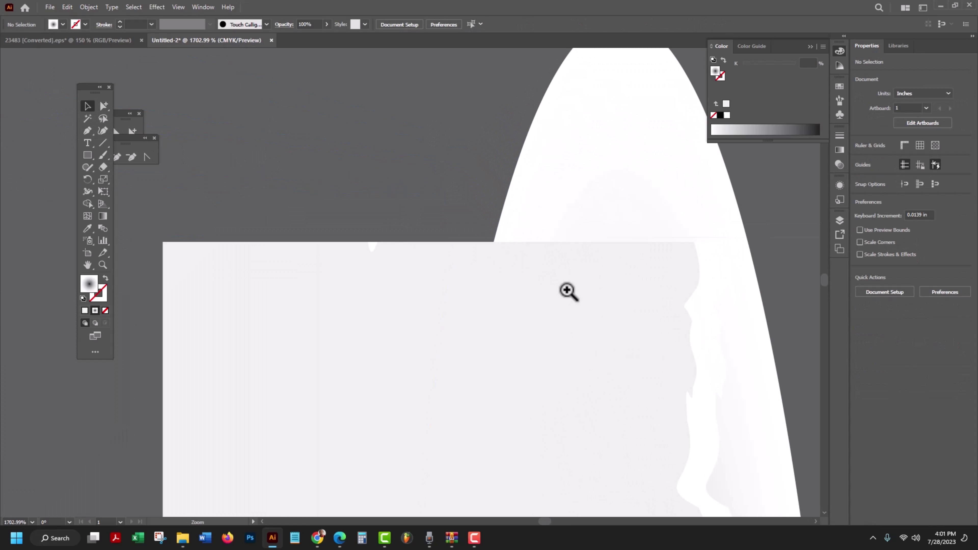
pyautogui.hscroll(3, 439, 227)
pyautogui.hscroll(3, 566, 227)
pyautogui.scroll(-1, 566, 228)
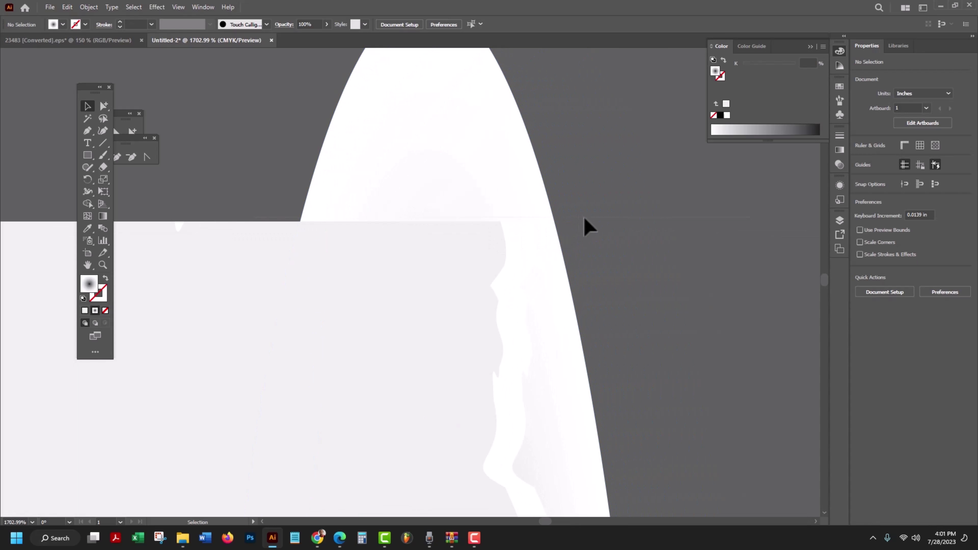
pyautogui.click(613, 221)
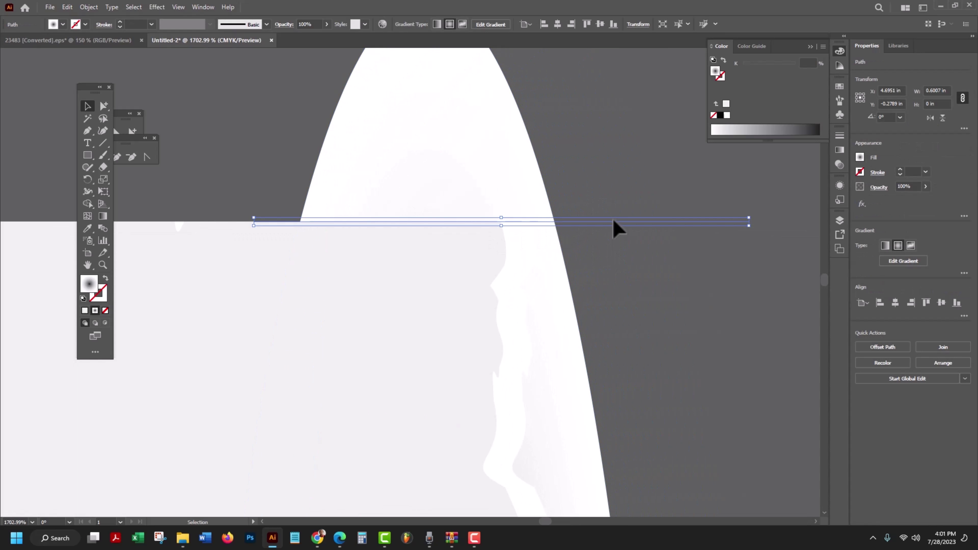
pyautogui.hotkey('ctrl', '-')
pyautogui.hotkey('ctrl', '-')
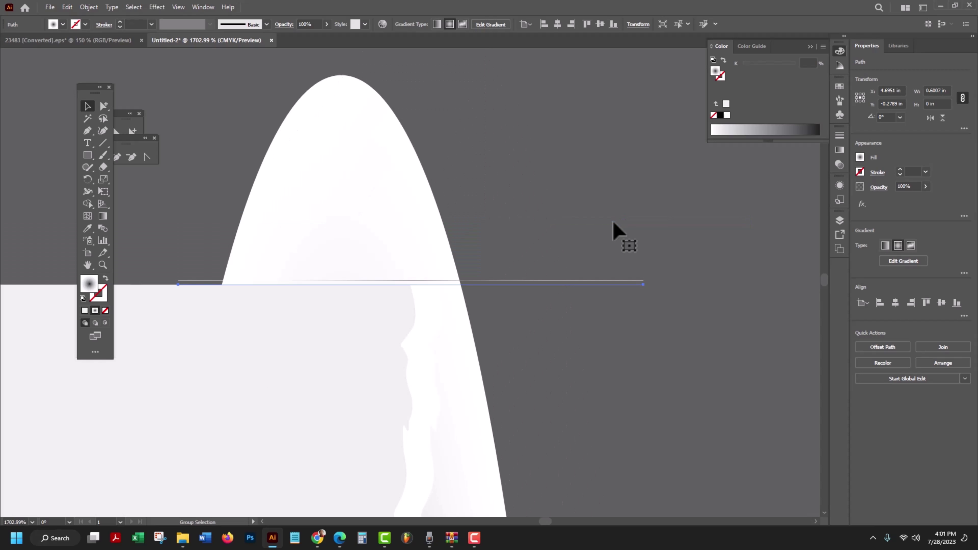
pyautogui.hotkey('ctrl', '-')
pyautogui.hotkey('ctrl', '-')
pyautogui.hotkey('ctrl', '-')
pyautogui.scroll(-5, 482, 308)
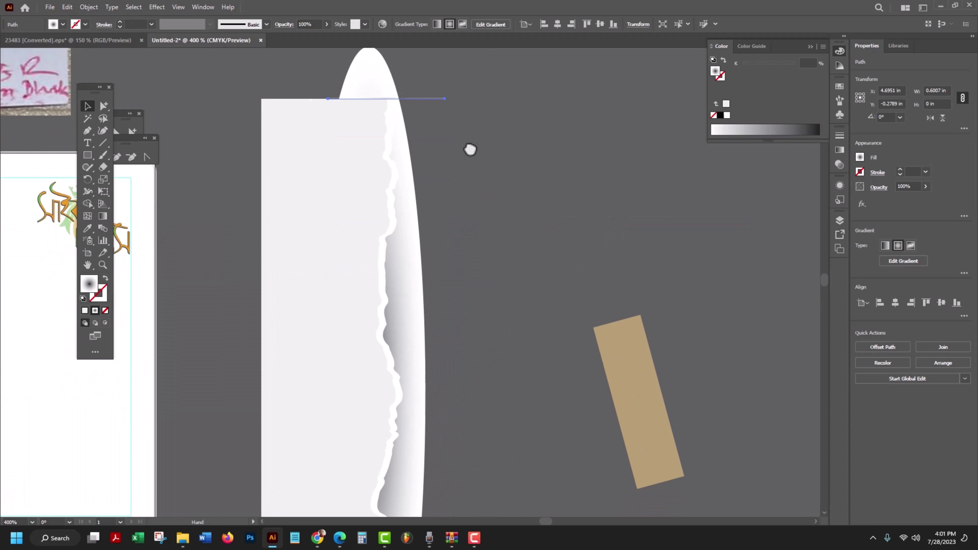
pyautogui.scroll(-2, 470, 149)
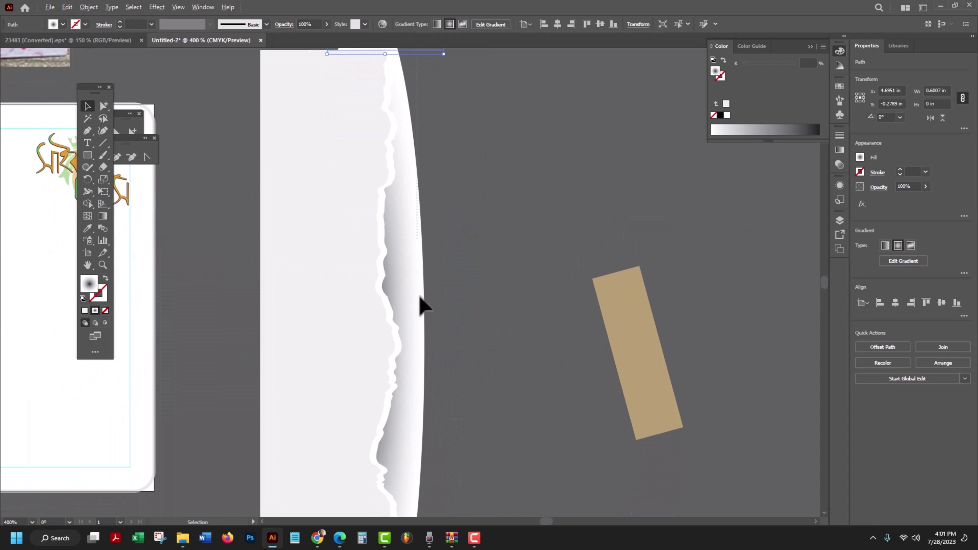
pyautogui.click(476, 433)
# Step: Drag the horizontal line about 1.2 in down onto the paper's bottom edge, then select the ellipse
pyautogui.scroll(3, 483, 183)
pyautogui.hscroll(1, 455, 162)
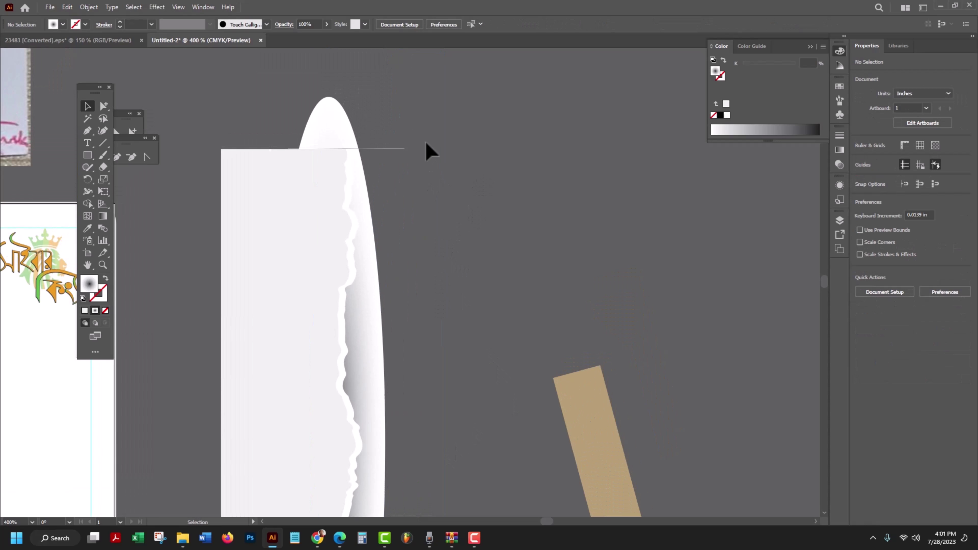
pyautogui.moveTo(394, 150)
pyautogui.mouseDown()
pyautogui.moveTo(402, 481)
pyautogui.moveTo(459, 116)
pyautogui.mouseUp()
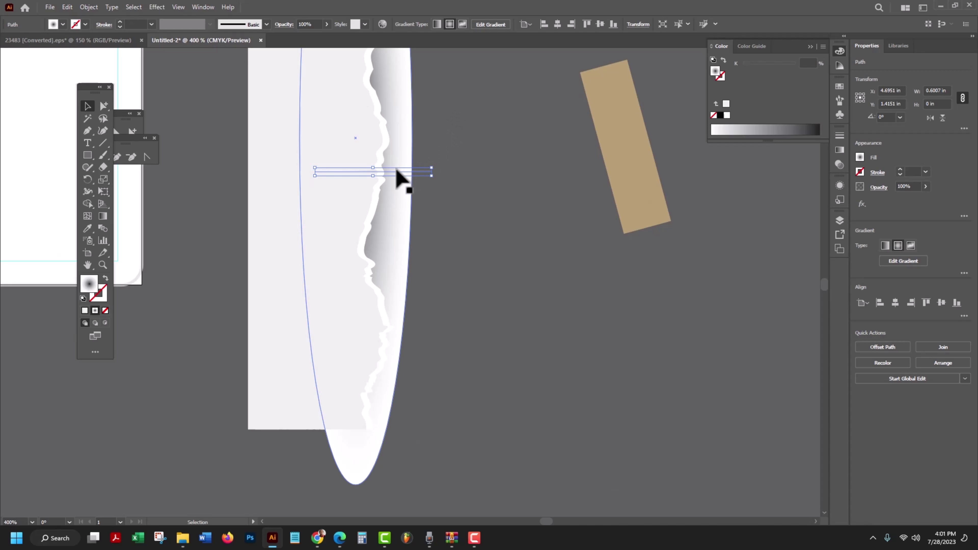
pyautogui.moveTo(400, 175); pyautogui.dragTo(392, 430)
pyautogui.click(393, 431)
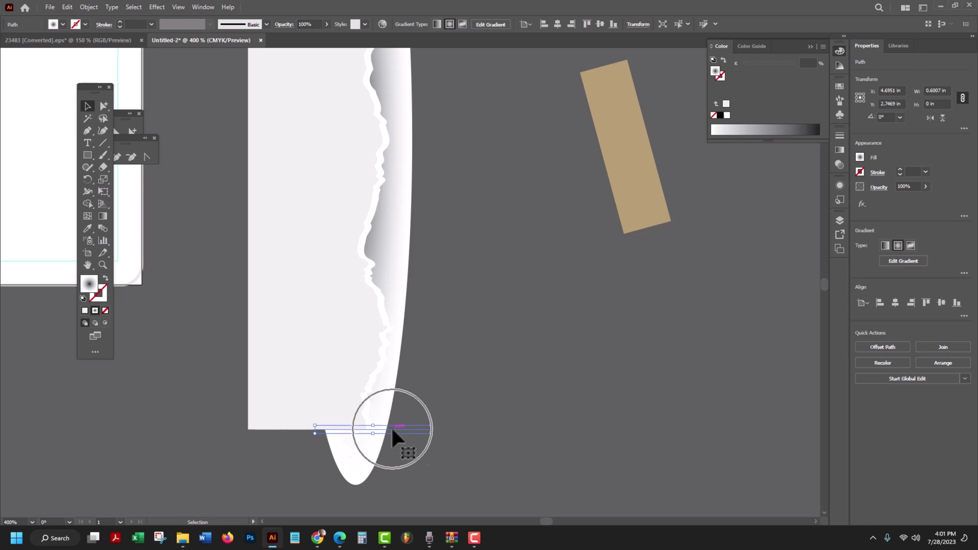
pyautogui.click(392, 439)
pyautogui.scroll(-3, 385, 347)
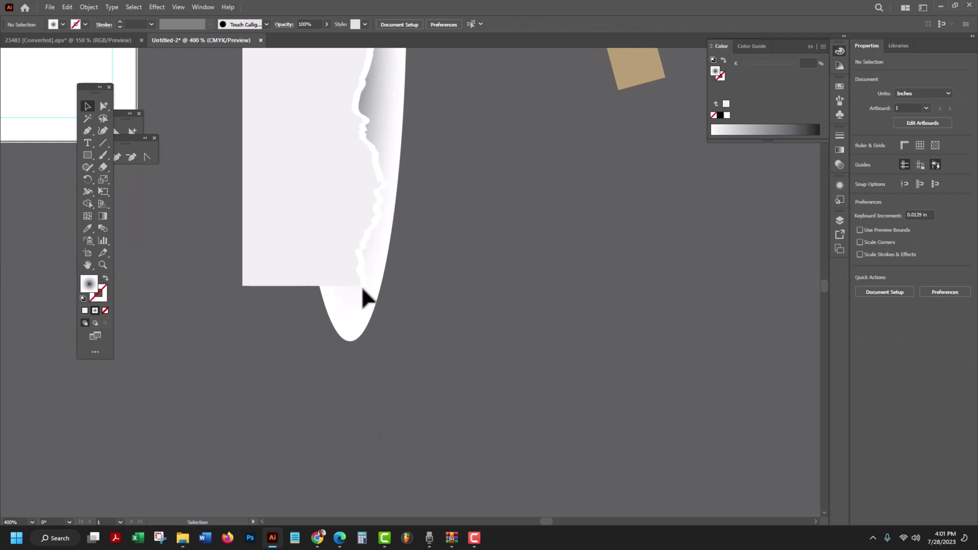
pyautogui.keyDown('alt'); pyautogui.scroll(5, 426, 430); pyautogui.keyUp('alt')
pyautogui.click(499, 431)
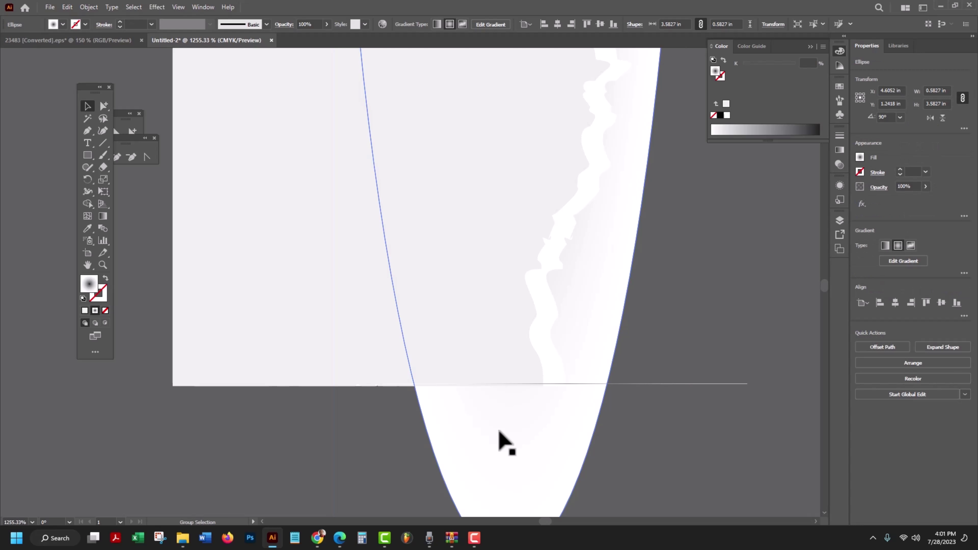
# Step: In Outline view, add anchor points where the ellipse crosses the line on both sides
pyautogui.hotkey('ctrl', 'y')
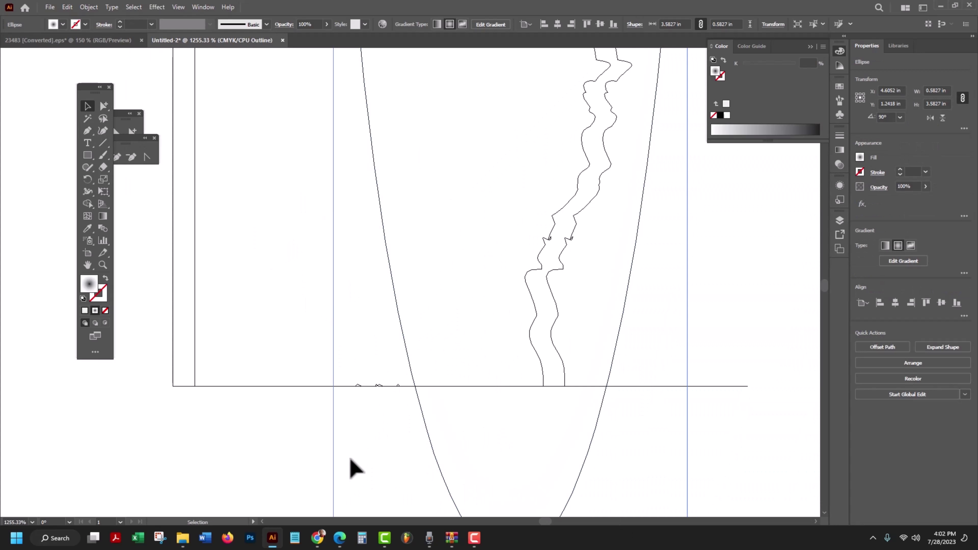
pyautogui.moveTo(382, 455); pyautogui.dragTo(453, 513)
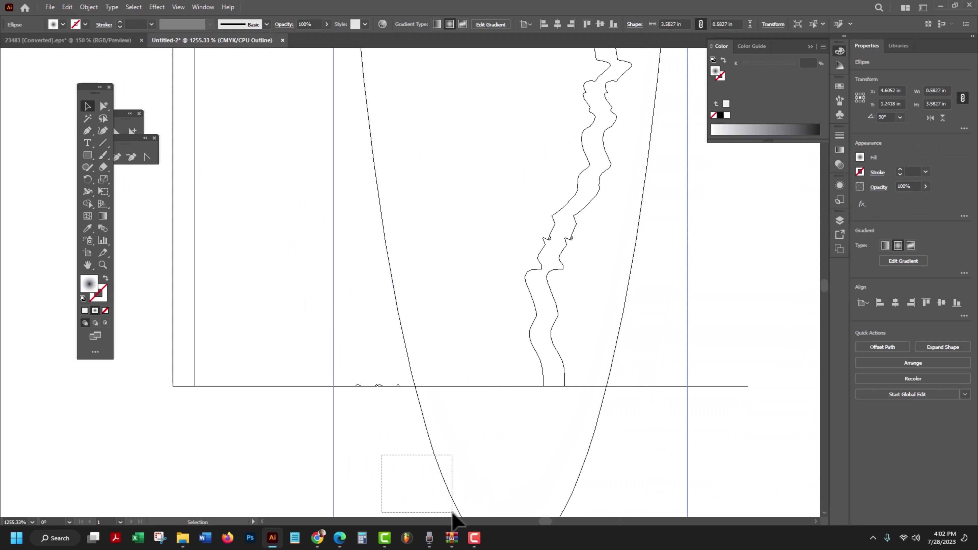
pyautogui.click(89, 134)
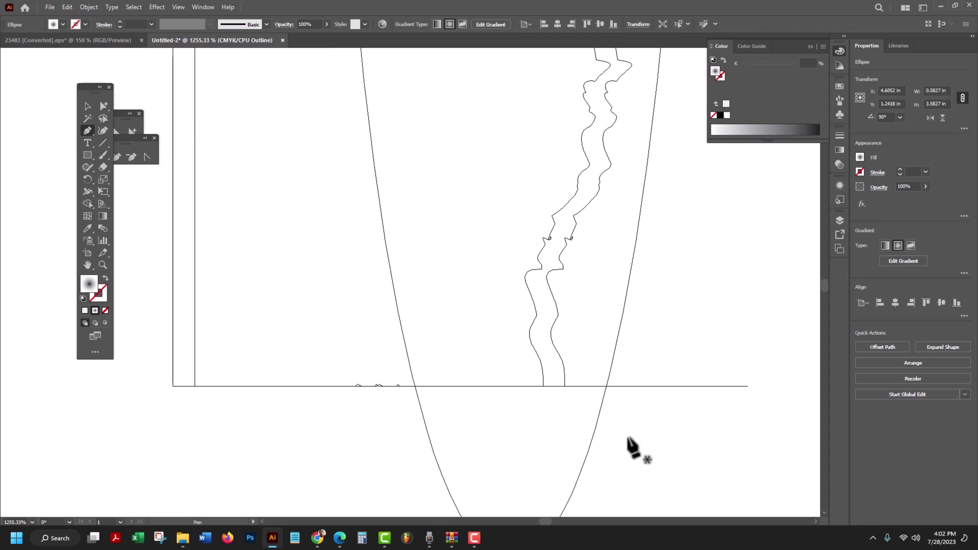
pyautogui.click(608, 386)
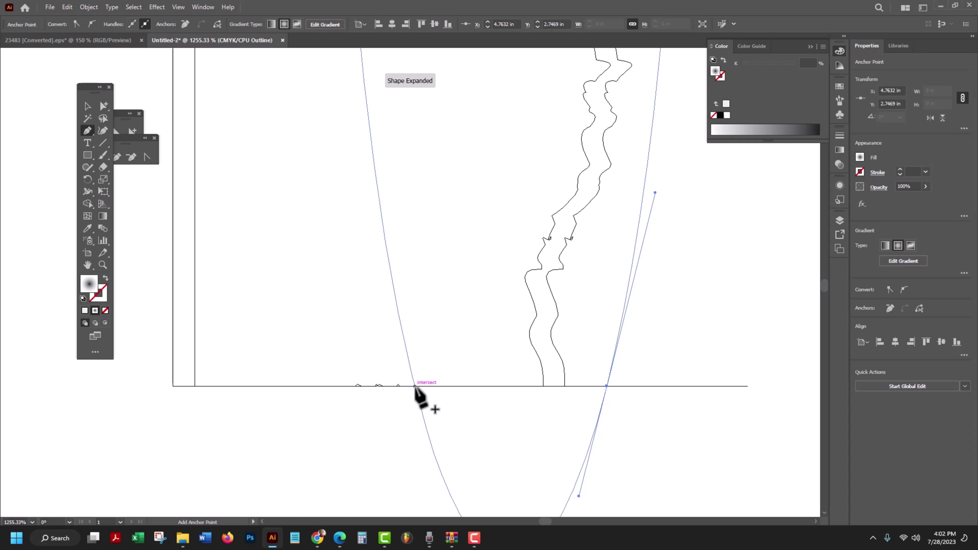
pyautogui.click(415, 386)
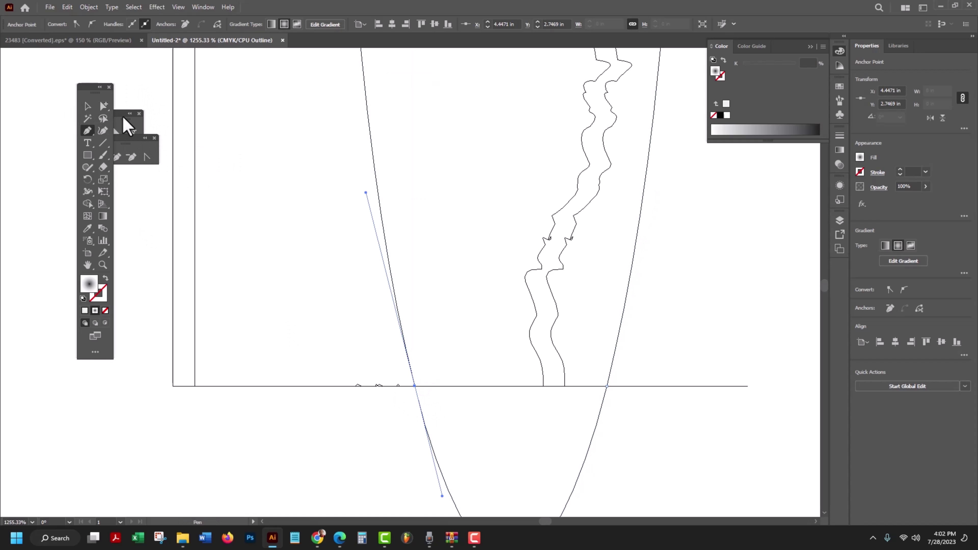
# Step: Remove the ellipse's curve below the line and pan up to review the shape
pyautogui.moveTo(124, 118); pyautogui.dragTo(290, 131)
pyautogui.moveTo(497, 313); pyautogui.dragTo(423, 127)
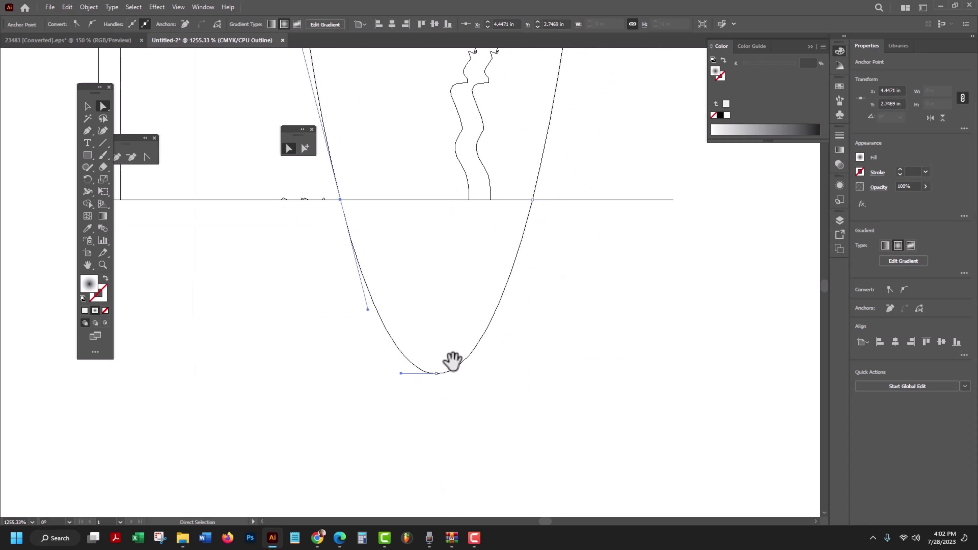
pyautogui.hotkey('ctrl', 'z')
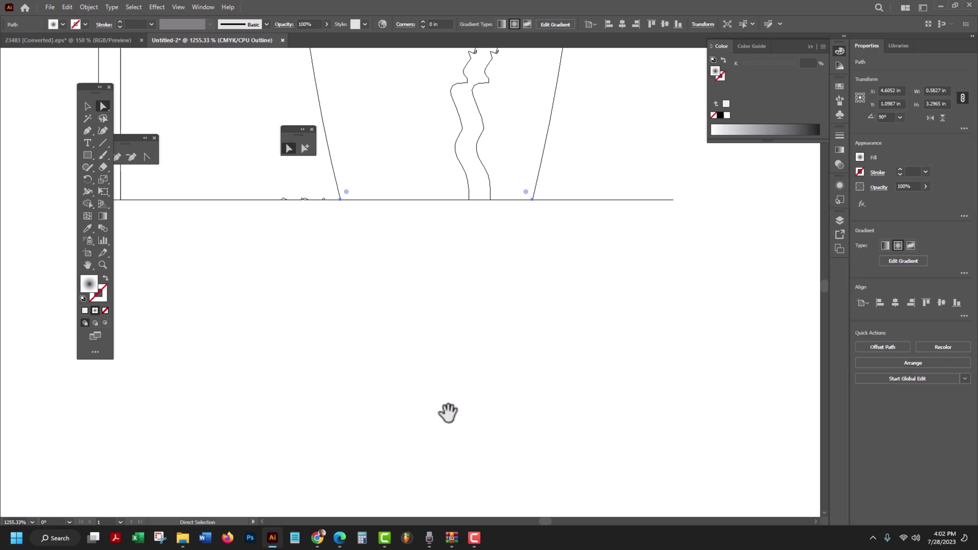
pyautogui.moveTo(499, 235); pyautogui.dragTo(480, 452)
pyautogui.moveTo(474, 127); pyautogui.dragTo(464, 236)
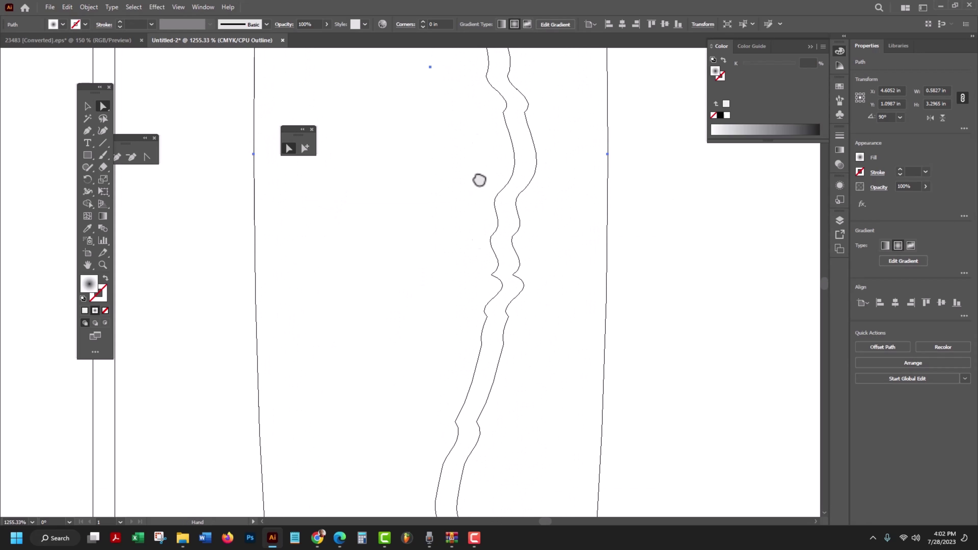
# Step: Add an anchor point where the arch crosses the horizontal line on the right
pyautogui.moveTo(478, 180); pyautogui.dragTo(474, 530)
pyautogui.moveTo(494, 256); pyautogui.dragTo(496, 390)
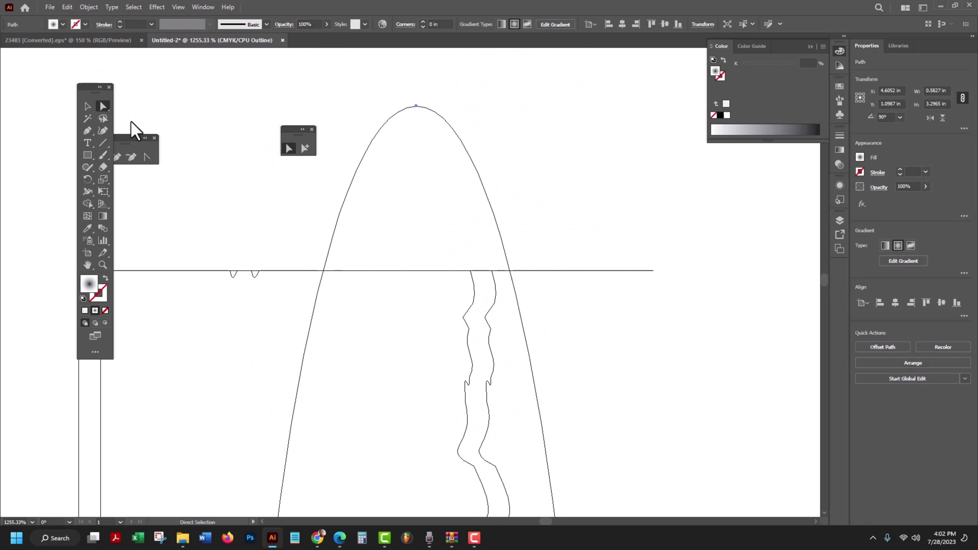
pyautogui.click(88, 131)
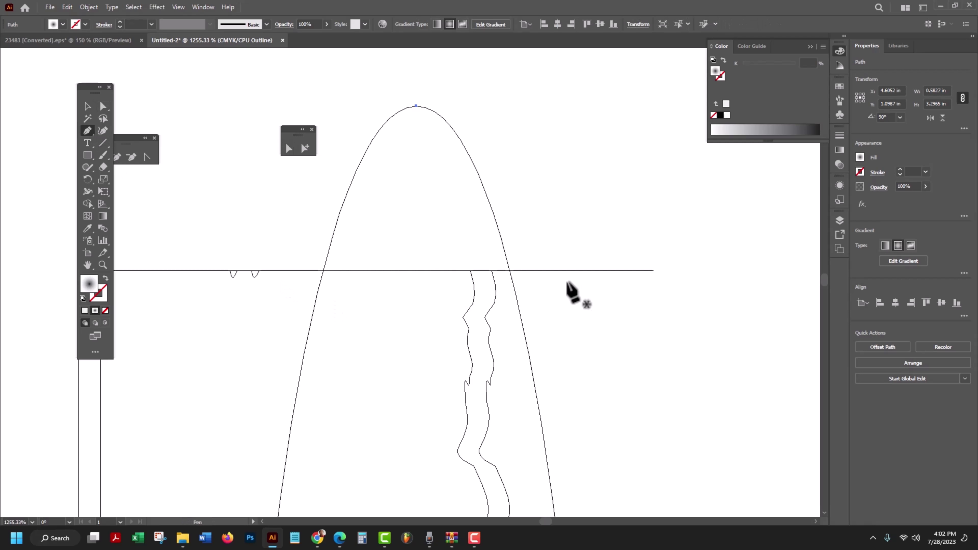
pyautogui.click(509, 269)
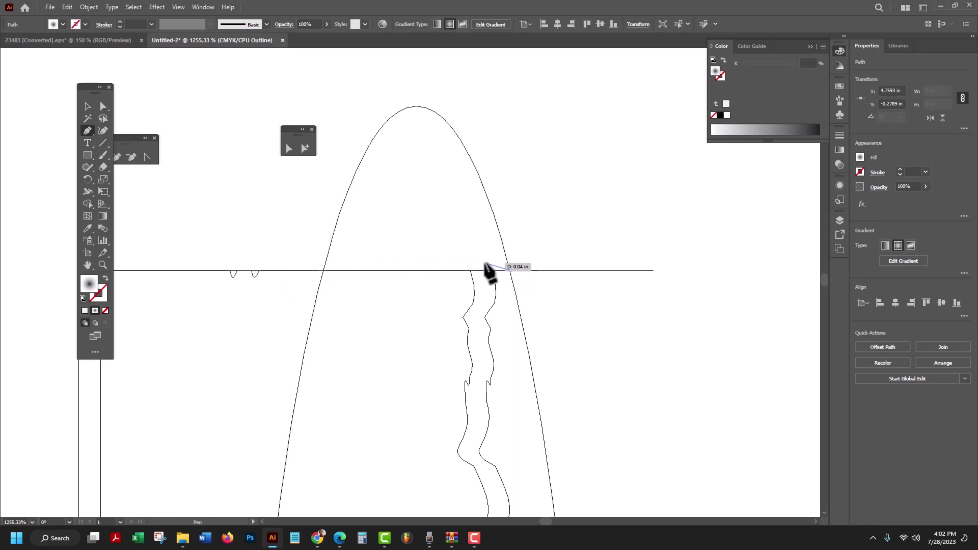
pyautogui.click(306, 148)
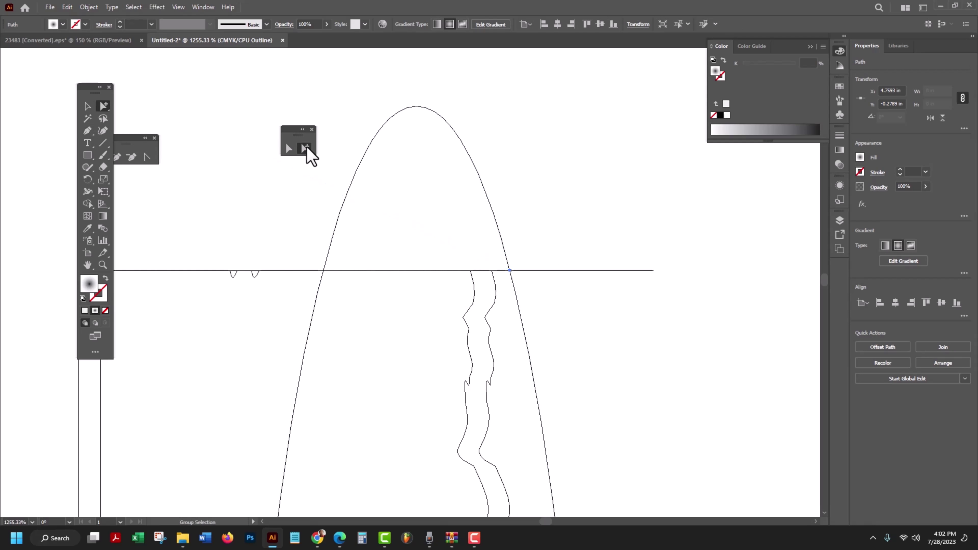
pyautogui.moveTo(508, 144); pyautogui.dragTo(458, 212)
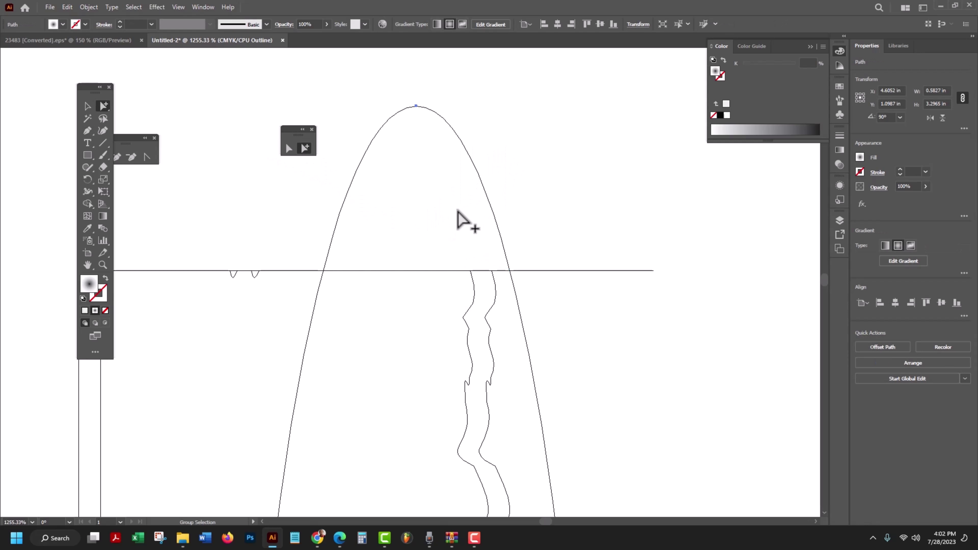
pyautogui.click(289, 149)
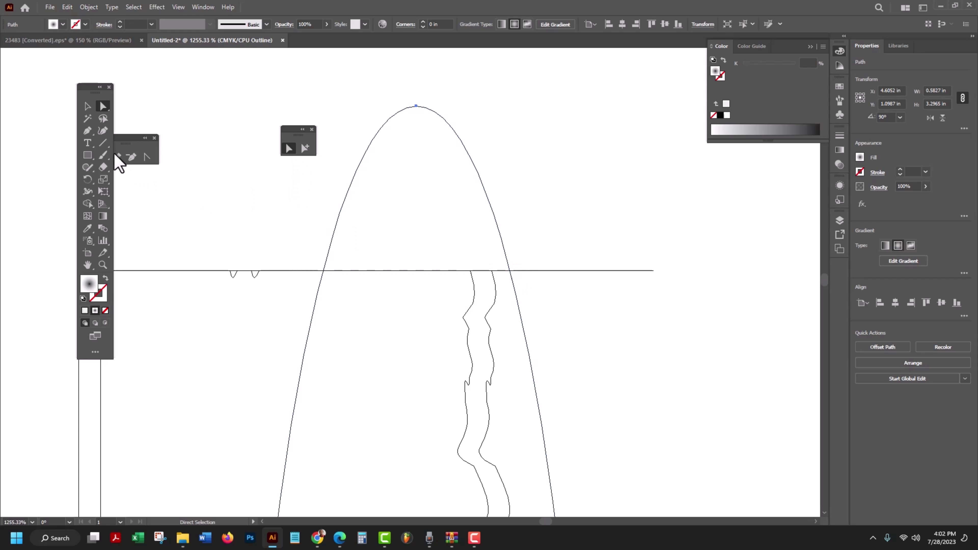
pyautogui.moveTo(127, 146); pyautogui.dragTo(243, 195)
pyautogui.click(238, 207)
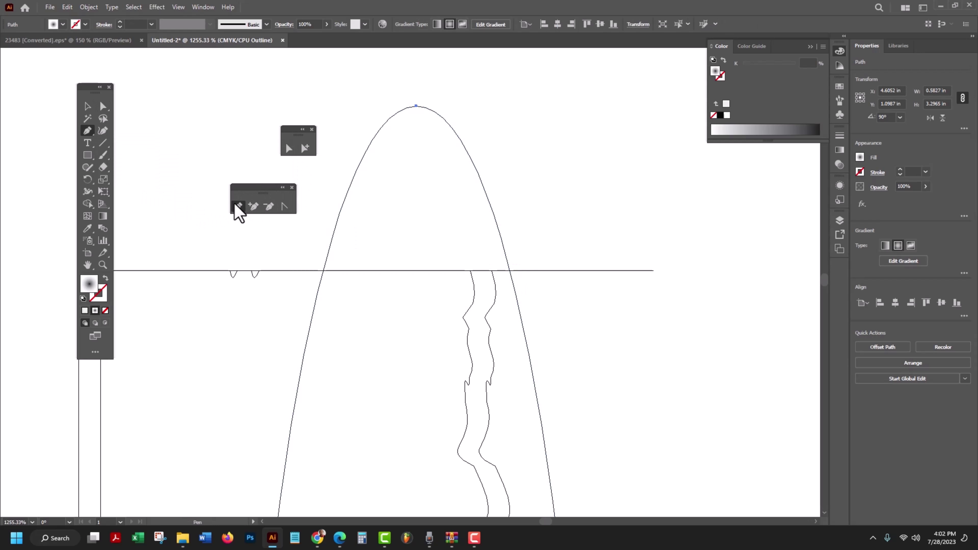
pyautogui.click(510, 270)
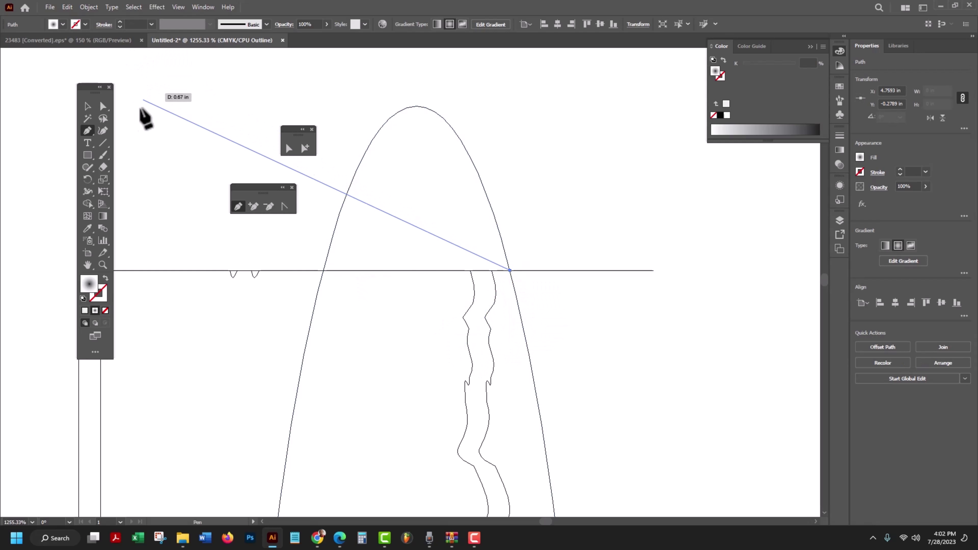
# Step: Select the arch path and add anchors at its left and right crossings with the line
pyautogui.click(87, 108)
pyautogui.click(527, 278)
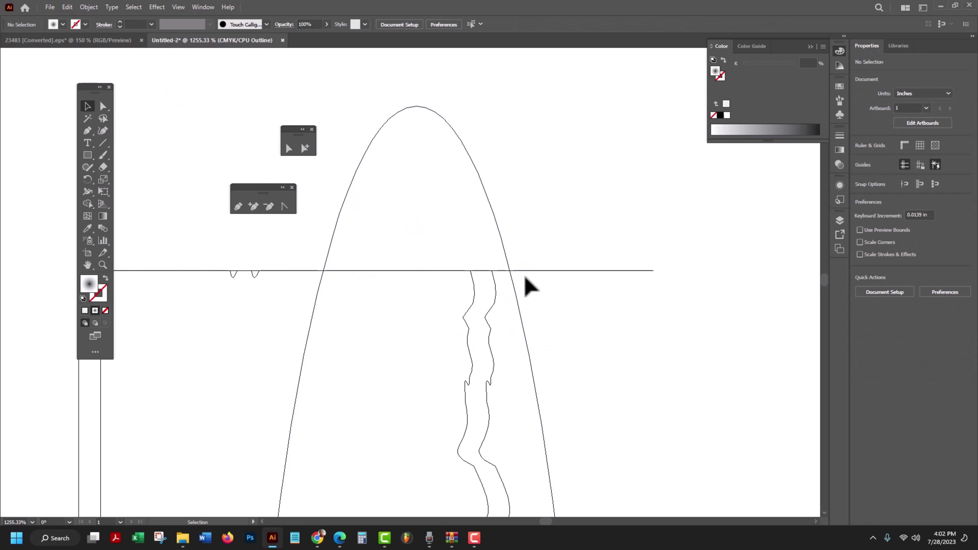
pyautogui.moveTo(564, 243); pyautogui.dragTo(595, 308)
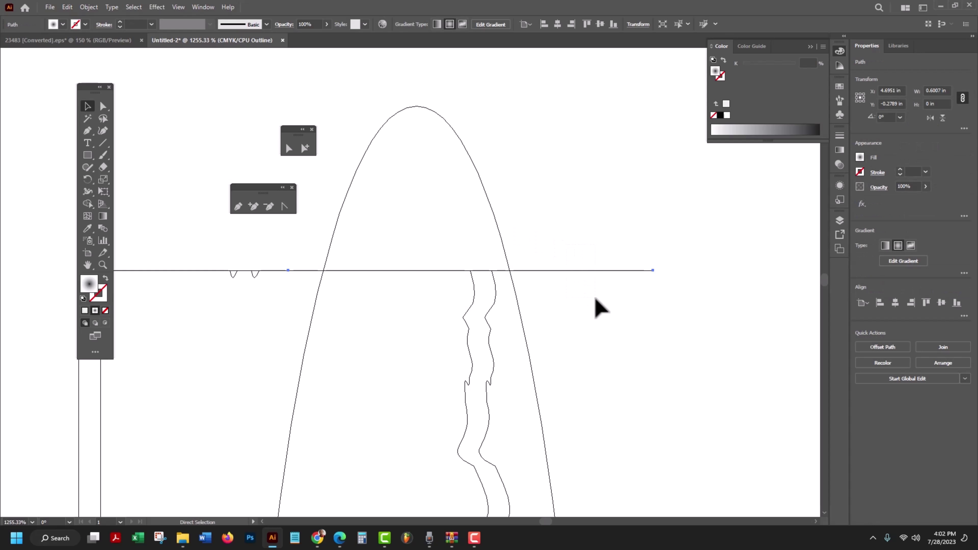
pyautogui.moveTo(525, 185); pyautogui.dragTo(449, 236)
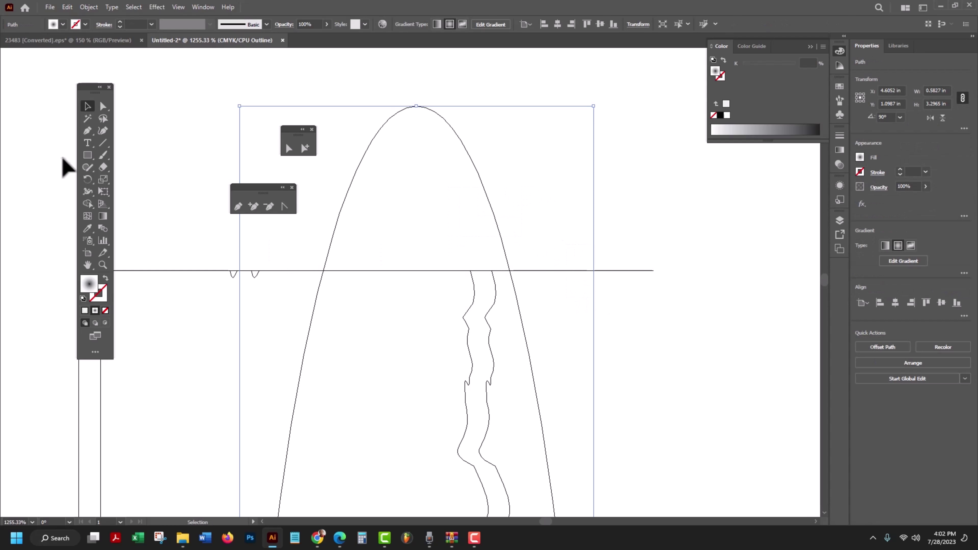
pyautogui.click(238, 207)
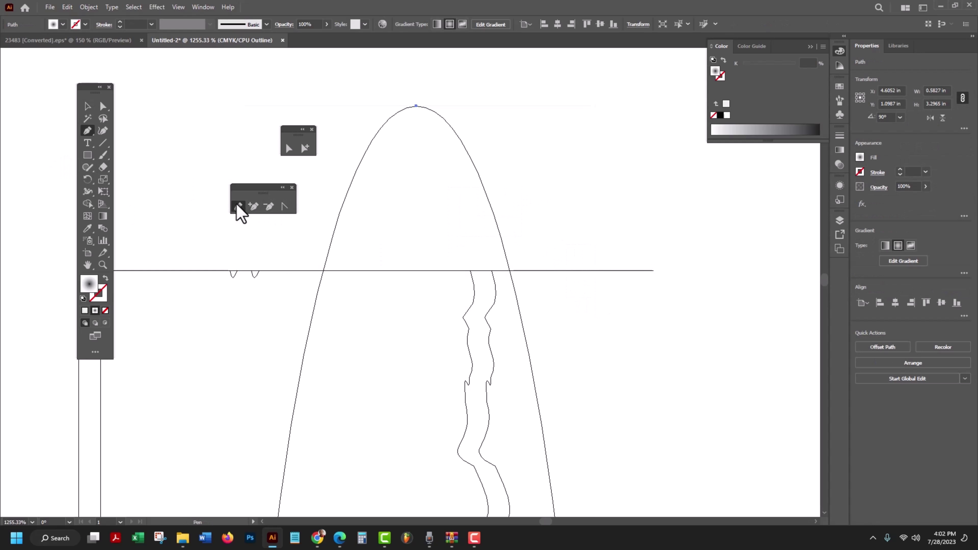
pyautogui.click(322, 271)
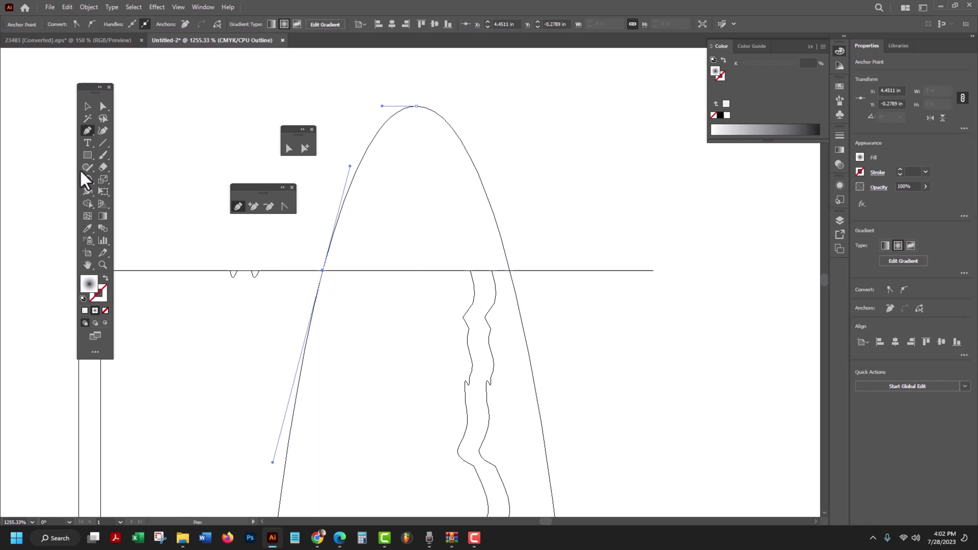
pyautogui.click(509, 270)
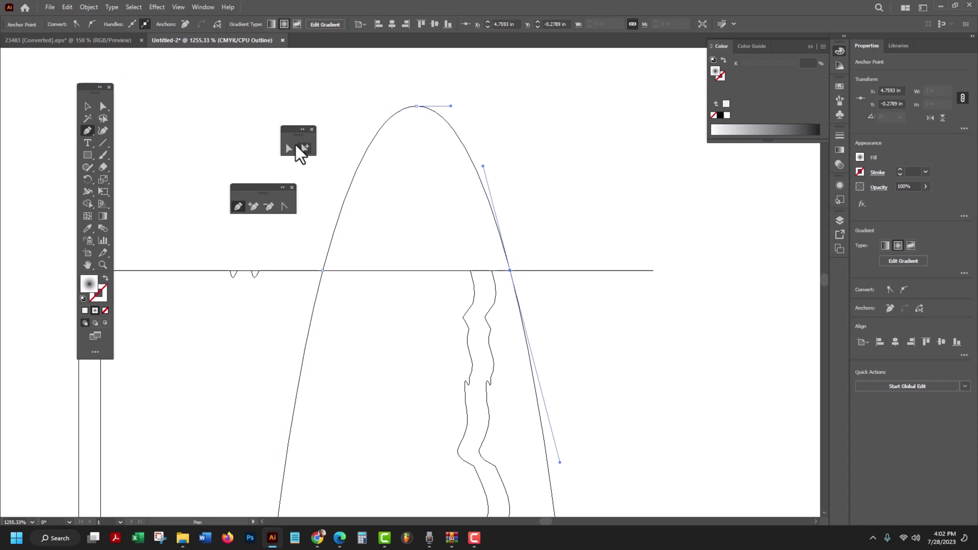
# Step: Delete the arch's top anchor so the shape ends flat, then view in Preview mode
pyautogui.click(289, 148)
pyautogui.moveTo(402, 92); pyautogui.dragTo(436, 130)
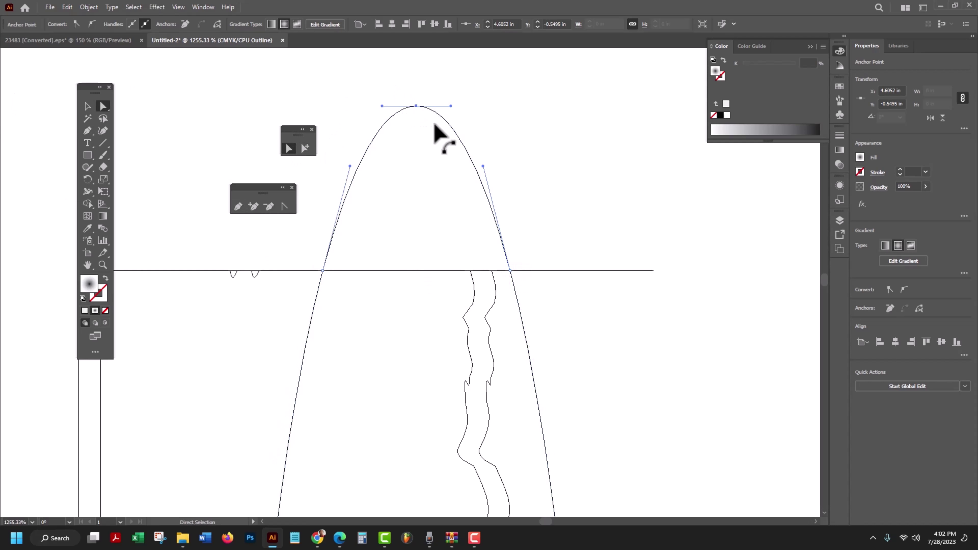
pyautogui.press('Delete')
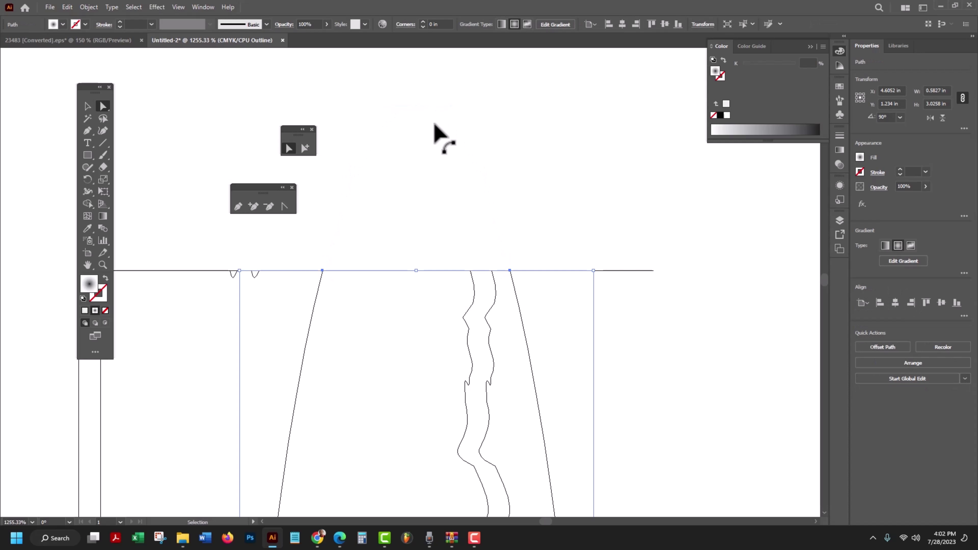
pyautogui.hotkey('ctrl', 'y')
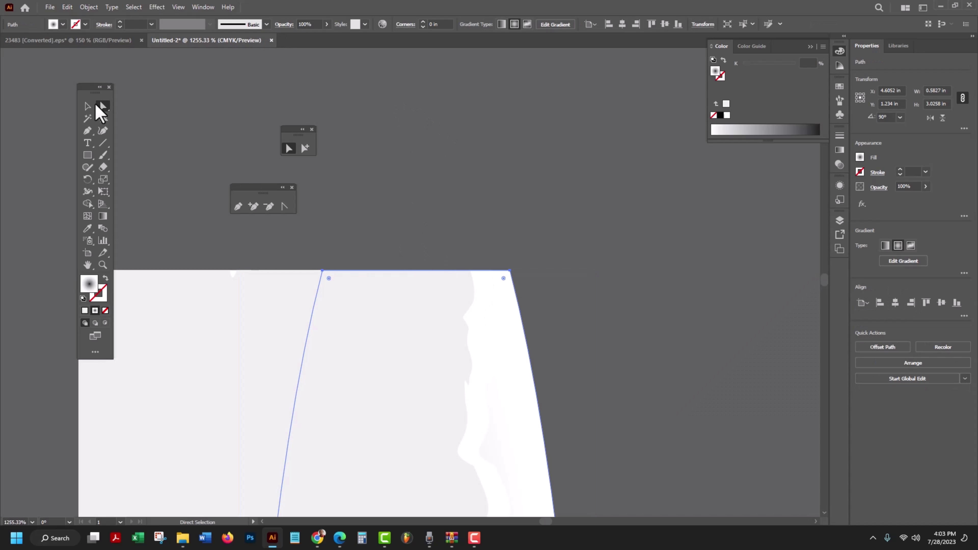
pyautogui.click(88, 106)
pyautogui.click(650, 321)
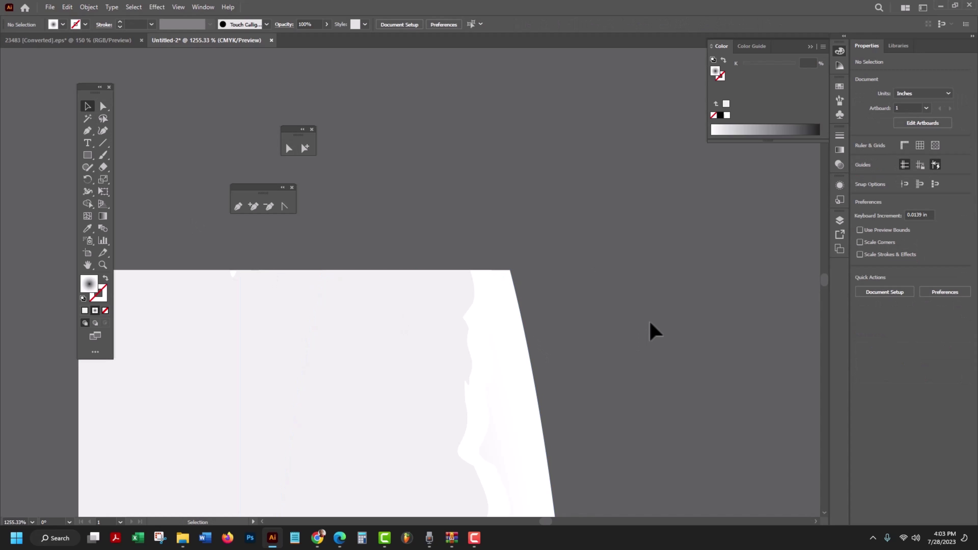
pyautogui.hotkey('ctrl', '-')
pyautogui.hotkey('ctrl', '-')
pyautogui.hotkey('ctrl', '-')
pyautogui.hotkey('ctrl', '-')
pyautogui.hotkey('ctrl', '-')
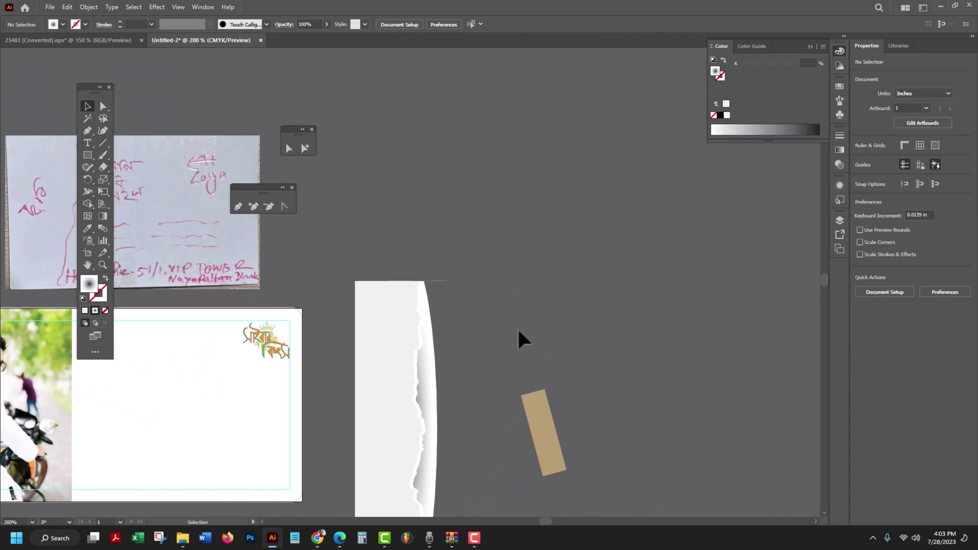
# Step: Align the torn-paper group to the card's left and top edges
pyautogui.click(444, 277)
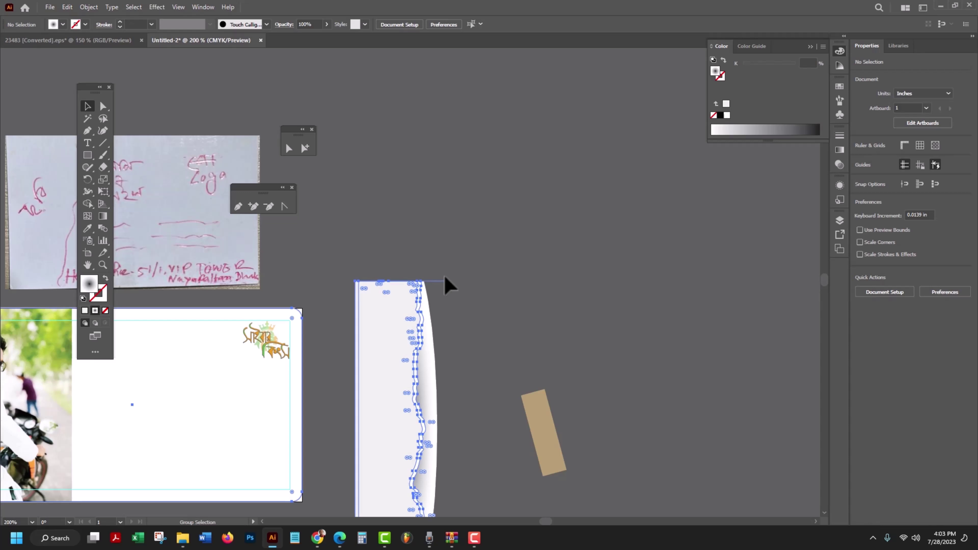
pyautogui.click(468, 249)
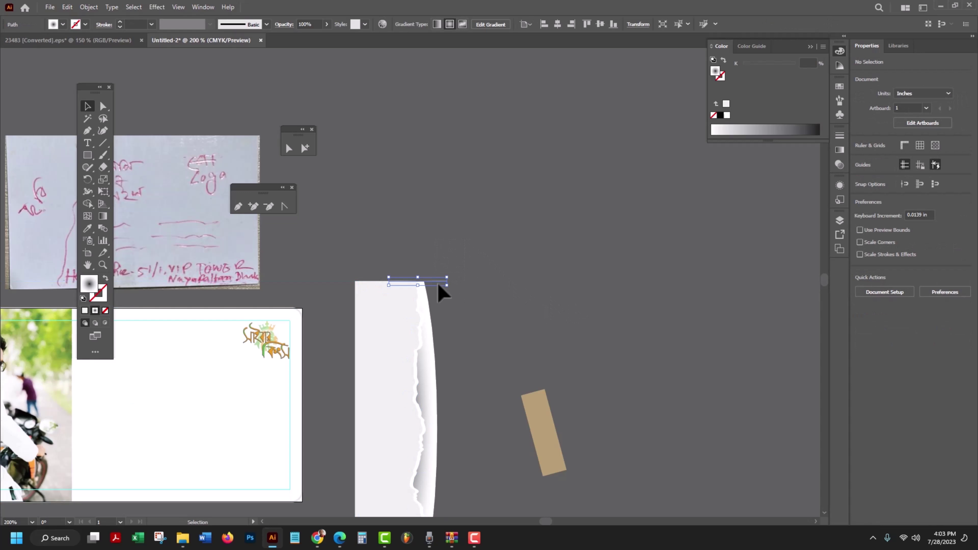
pyautogui.moveTo(437, 289); pyautogui.dragTo(532, 149)
pyautogui.scroll(-5, 505, 290)
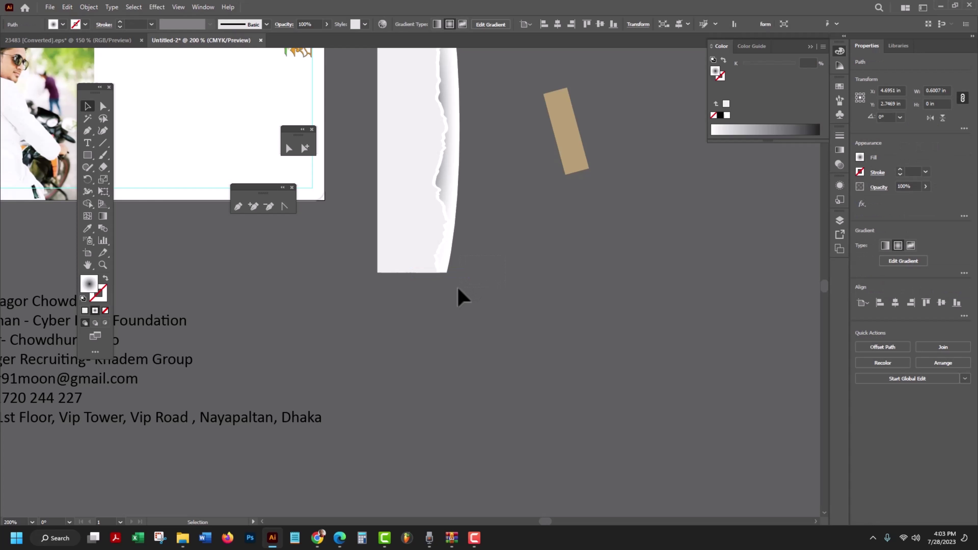
pyautogui.scroll(2, 501, 316)
pyautogui.scroll(2, 501, 316)
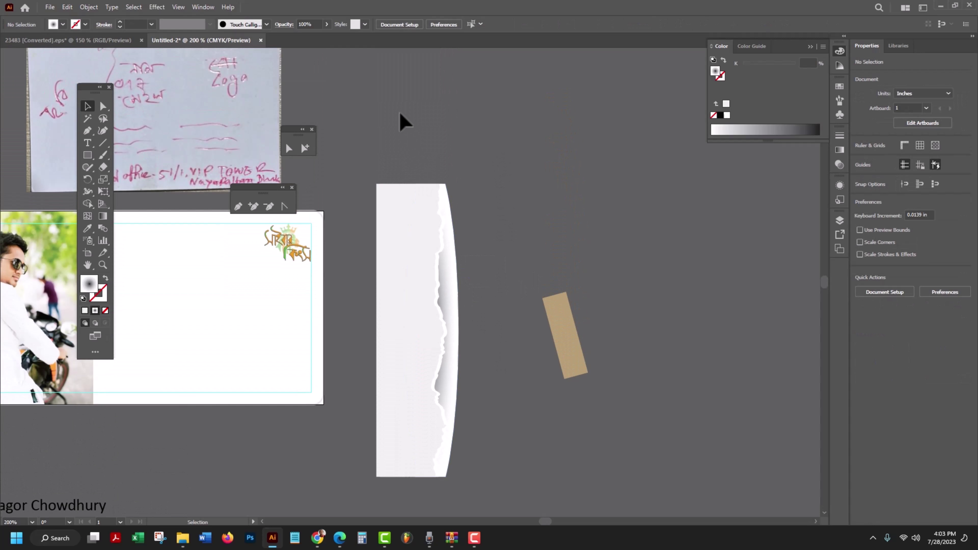
pyautogui.click(450, 396)
pyautogui.press('a')
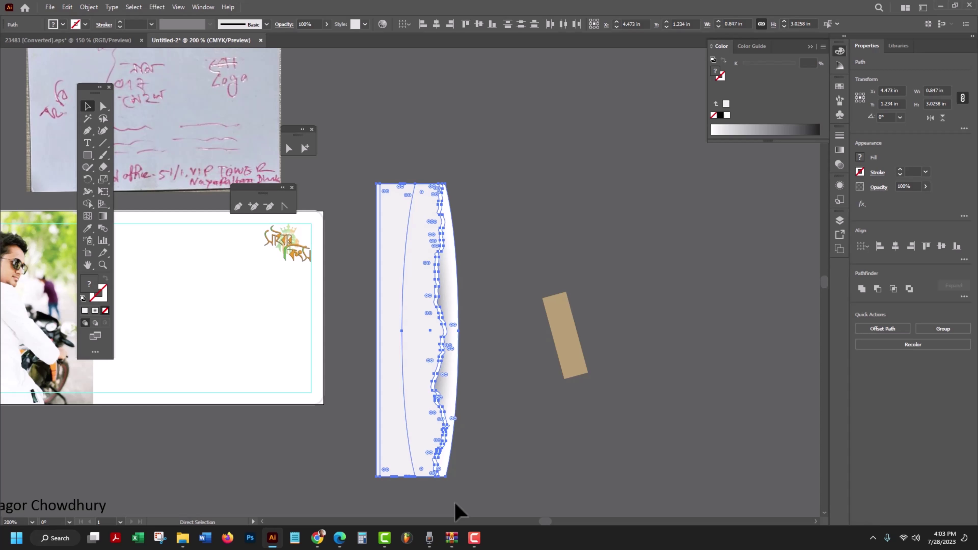
pyautogui.press('v')
pyautogui.click(878, 247)
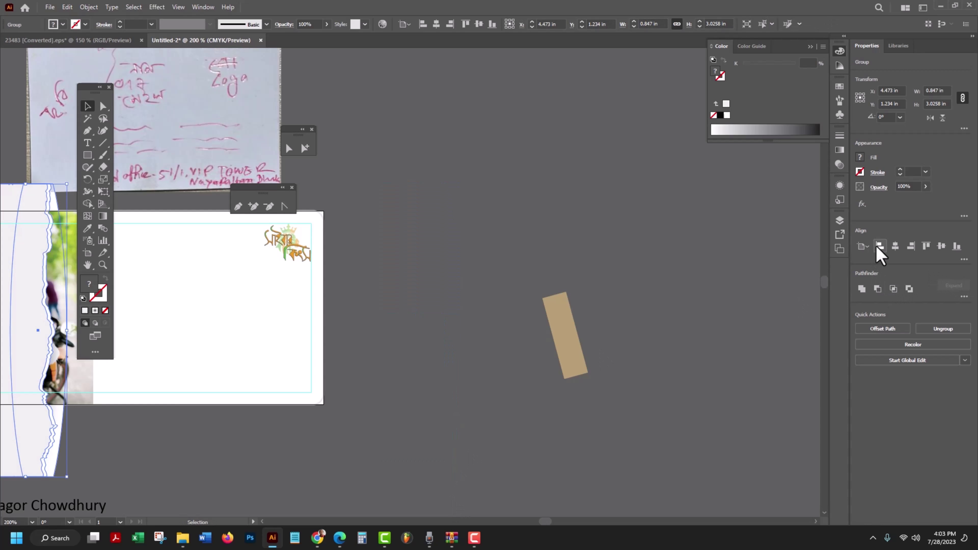
pyautogui.click(957, 247)
# Step: Resize the torn-paper group to 2 in tall and about 1.35 in wide
pyautogui.moveTo(458, 284); pyautogui.dragTo(760, 397)
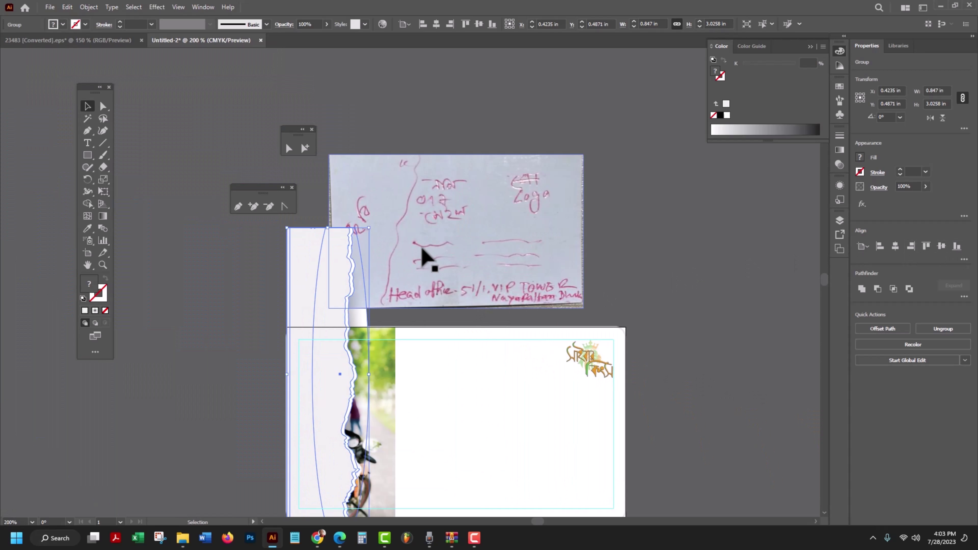
pyautogui.moveTo(327, 228); pyautogui.dragTo(336, 328)
pyautogui.scroll(-5, 333, 308)
pyautogui.moveTo(312, 297); pyautogui.dragTo(362, 304)
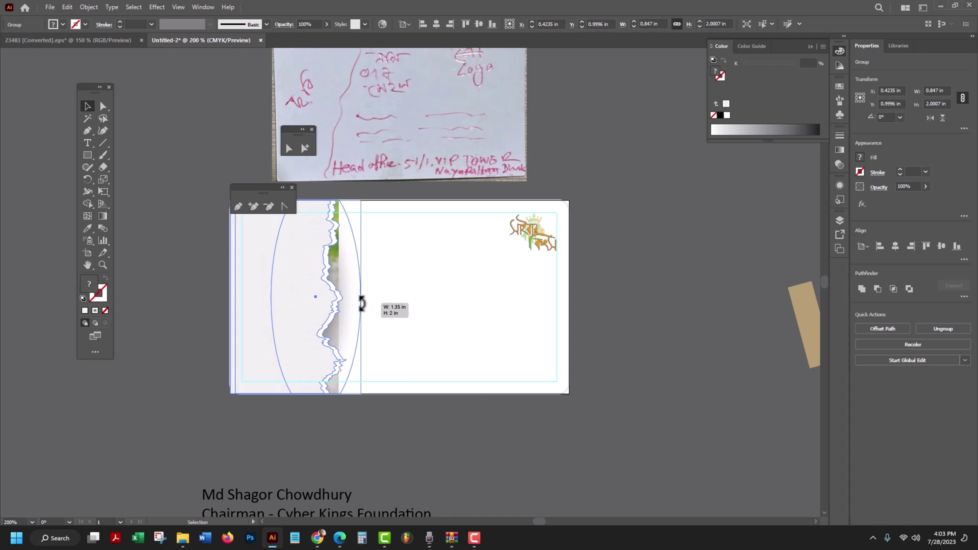
# Step: Alt-drag a copy of the torn paper off the card and delete the original
pyautogui.click(373, 444)
pyautogui.moveTo(295, 430); pyautogui.dragTo(153, 418)
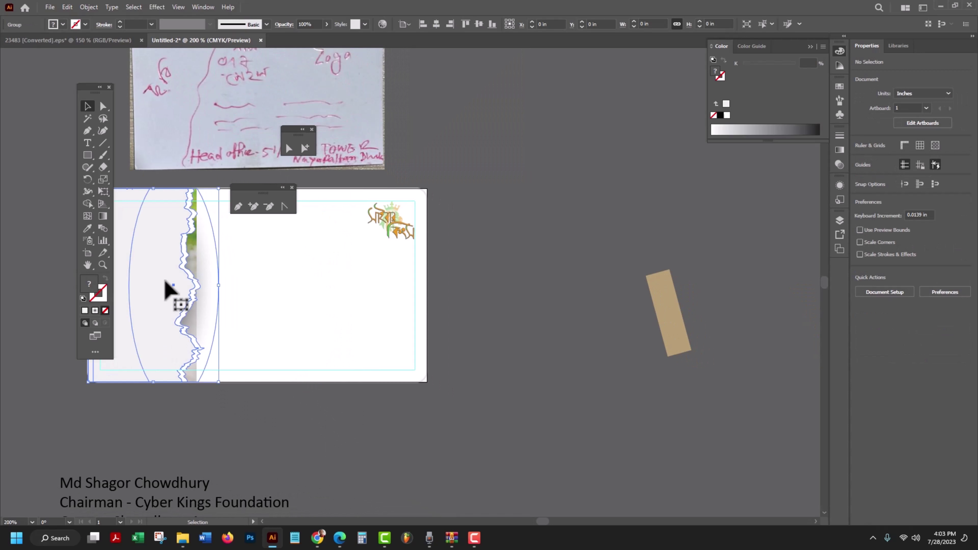
pyautogui.click(166, 289)
pyautogui.moveTo(133, 370)
pyautogui.mouseDown()
pyautogui.moveTo(497, 345)
pyautogui.moveTo(589, 316)
pyautogui.mouseUp()
pyautogui.click(102, 406)
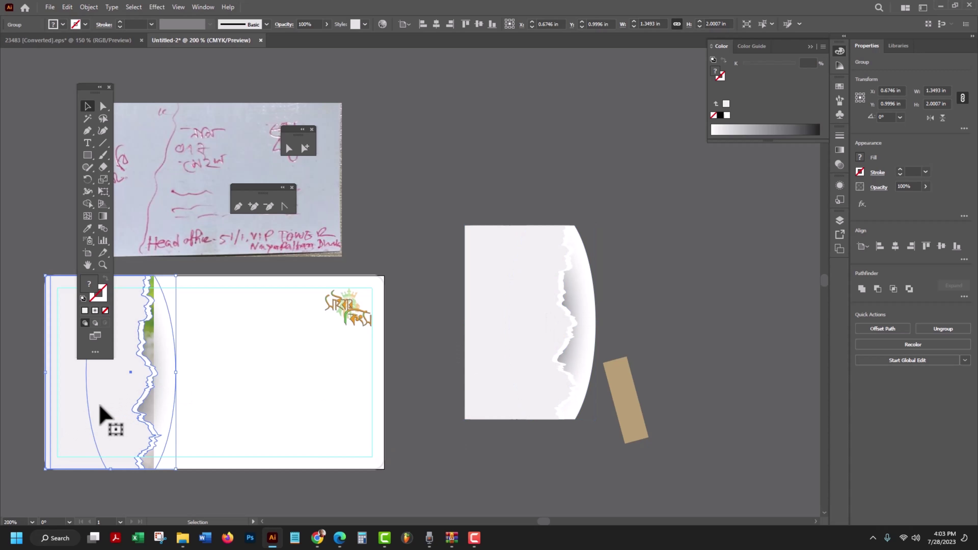
pyautogui.press('Delete')
# Step: Alt-drag a copy of the card photo to the right of the canvas
pyautogui.moveTo(214, 395); pyautogui.dragTo(225, 271)
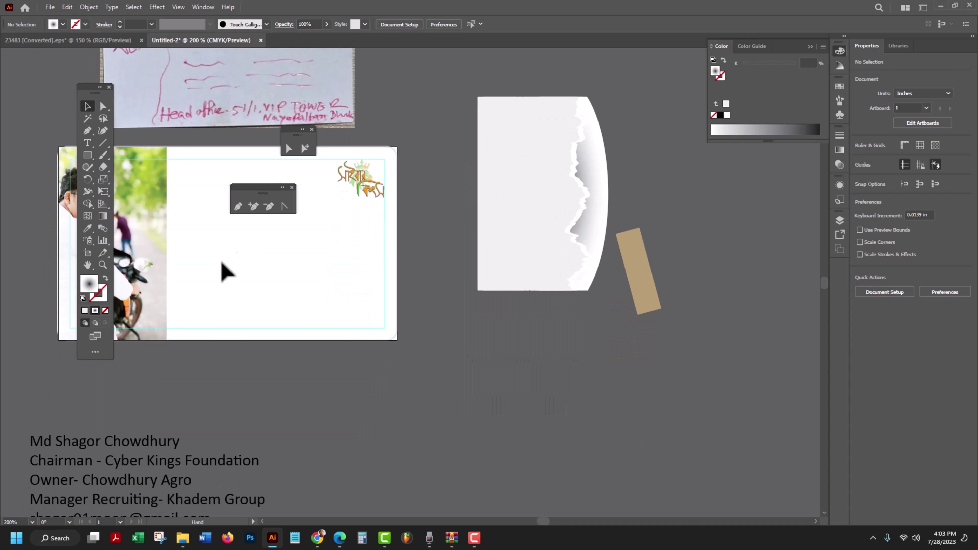
pyautogui.click(160, 245)
pyautogui.moveTo(160, 245); pyautogui.dragTo(138, 380)
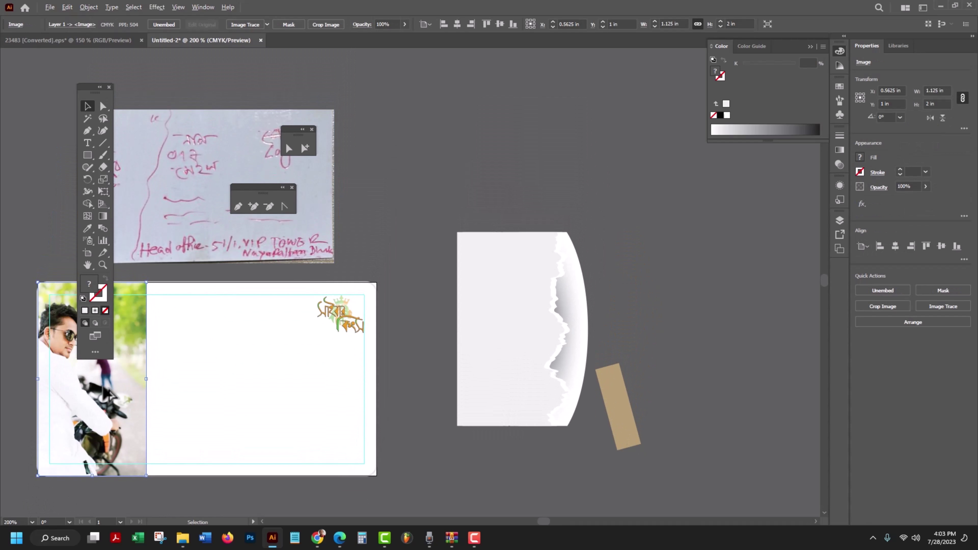
pyautogui.moveTo(104, 393); pyautogui.dragTo(768, 340)
# Step: Move the tan rectangle aside, duplicate the torn-paper group beside the photo, and ungroup it
pyautogui.click(513, 331)
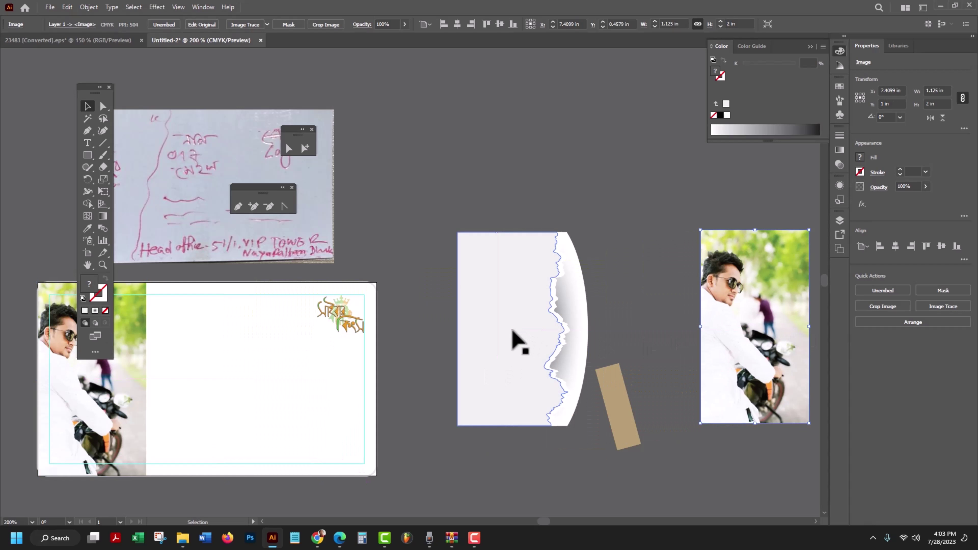
pyautogui.moveTo(526, 339); pyautogui.dragTo(418, 170)
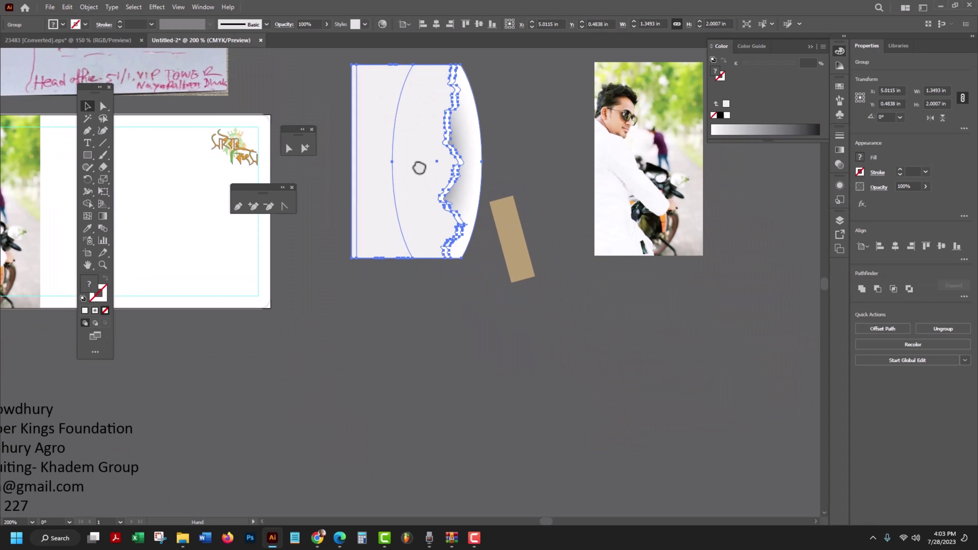
pyautogui.moveTo(525, 263); pyautogui.dragTo(380, 460)
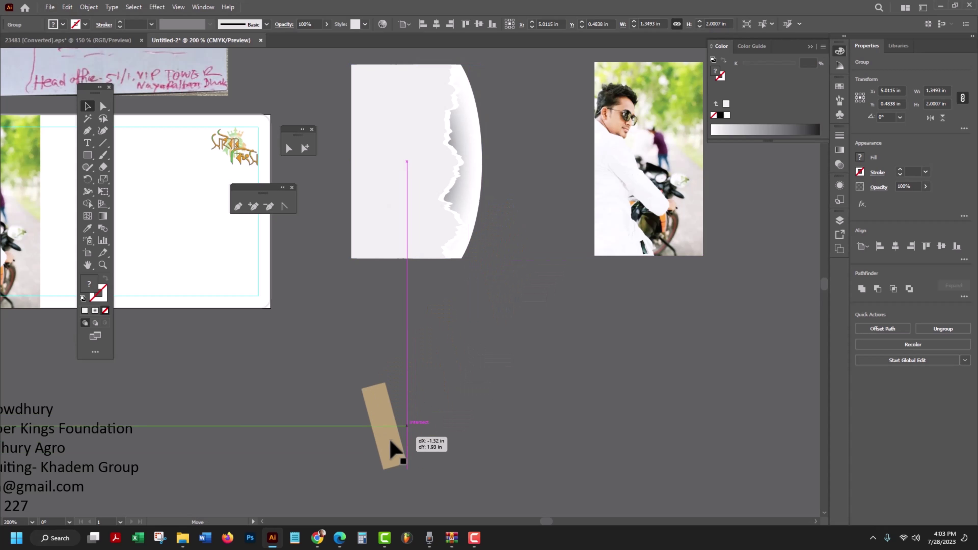
pyautogui.click(443, 345)
pyautogui.moveTo(421, 218); pyautogui.dragTo(288, 321)
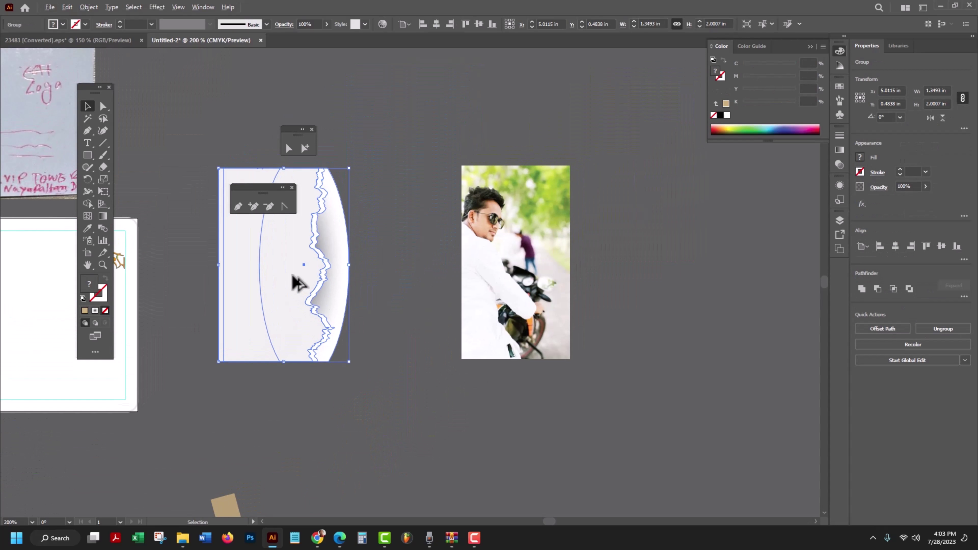
pyautogui.moveTo(297, 282); pyautogui.dragTo(663, 293)
pyautogui.rightClick(658, 286)
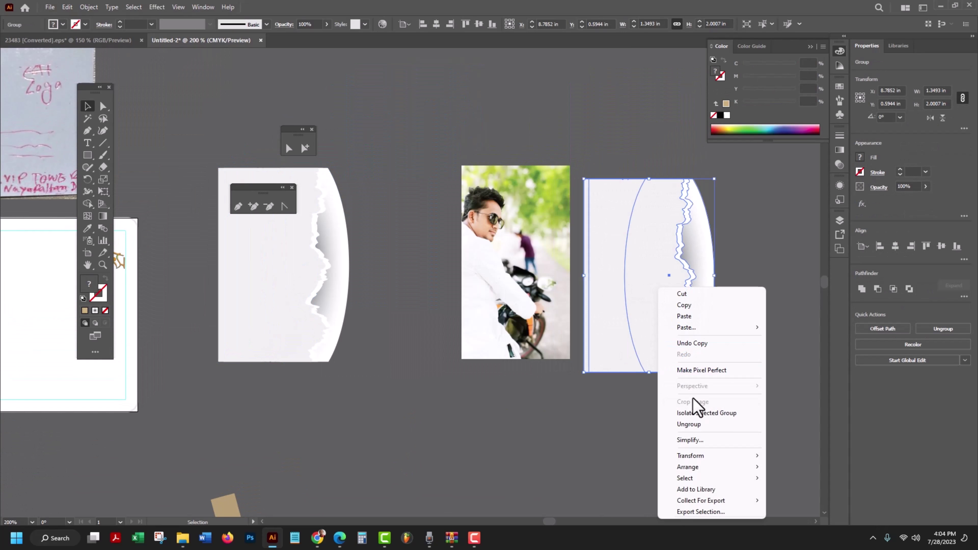
pyautogui.click(707, 426)
# Step: Place the torn path over the photo, align them left and bottom, and clip with Ctrl+7
pyautogui.click(648, 283)
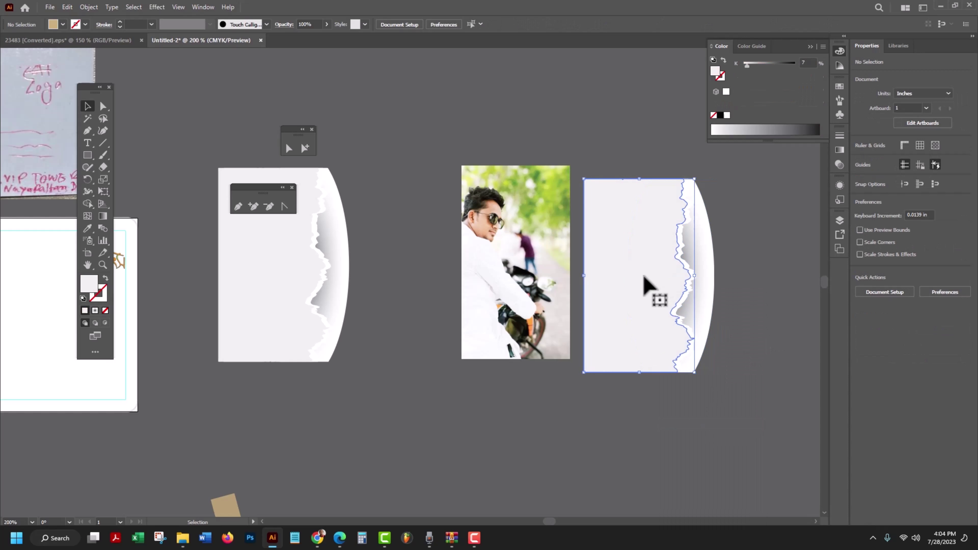
pyautogui.moveTo(656, 275); pyautogui.dragTo(514, 270)
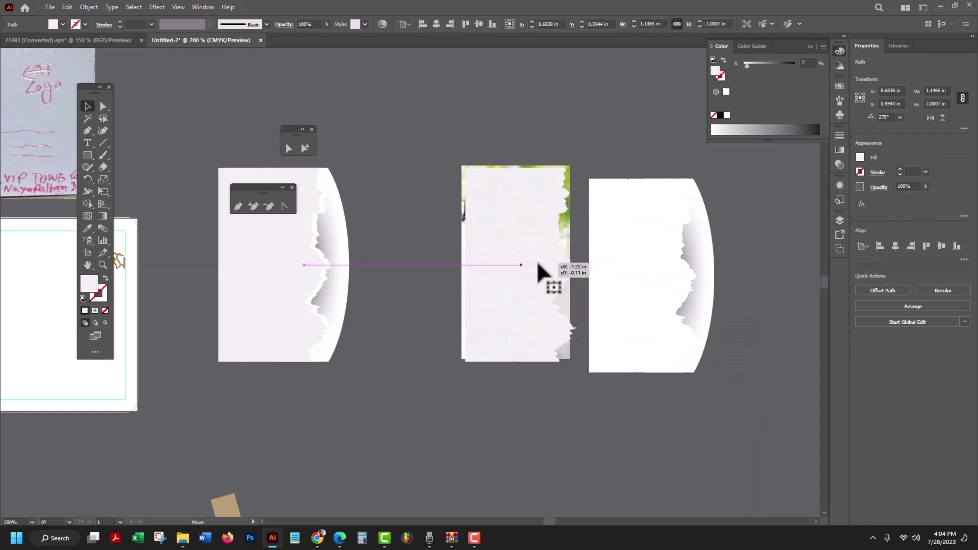
pyautogui.click(106, 280)
pyautogui.moveTo(479, 387); pyautogui.dragTo(484, 157)
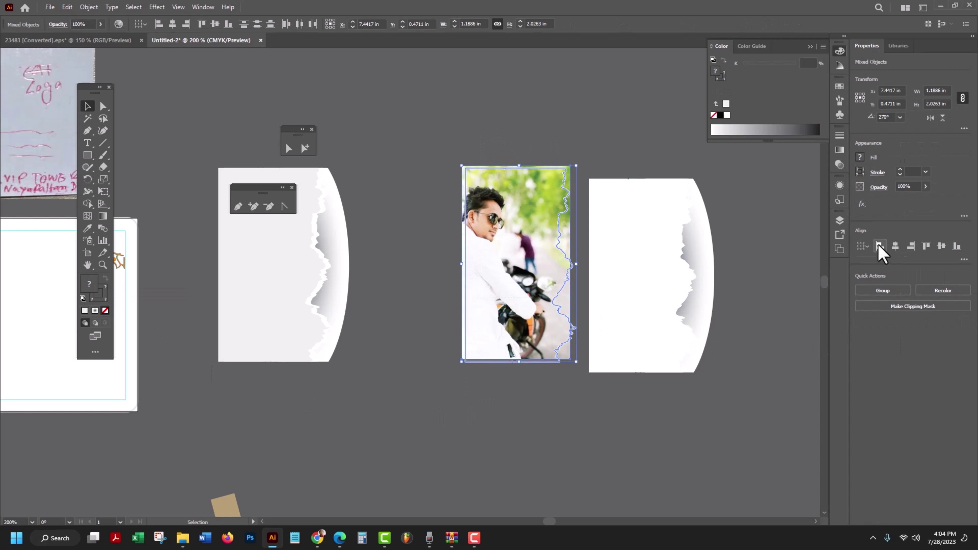
pyautogui.click(880, 247)
pyautogui.click(957, 247)
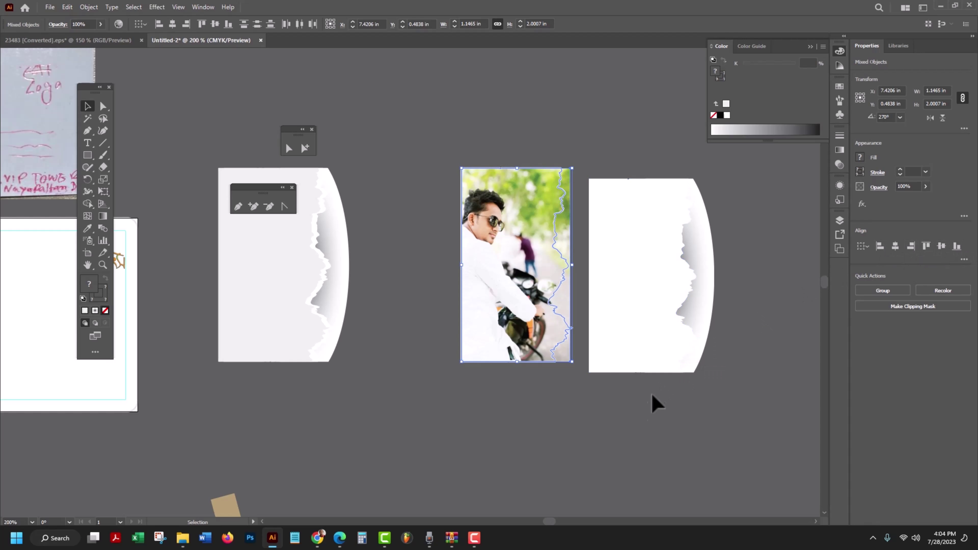
pyautogui.click(617, 444)
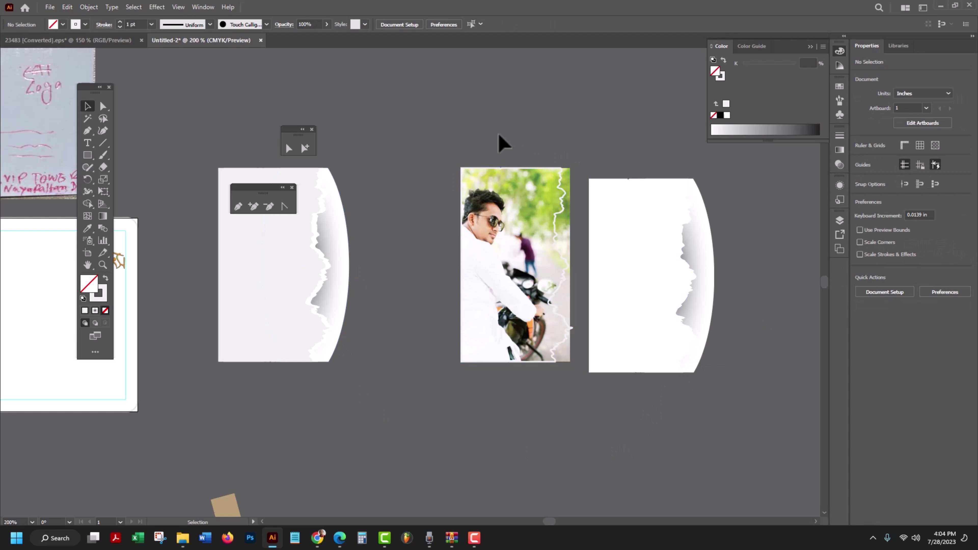
pyautogui.hotkey('ctrl', 'z')
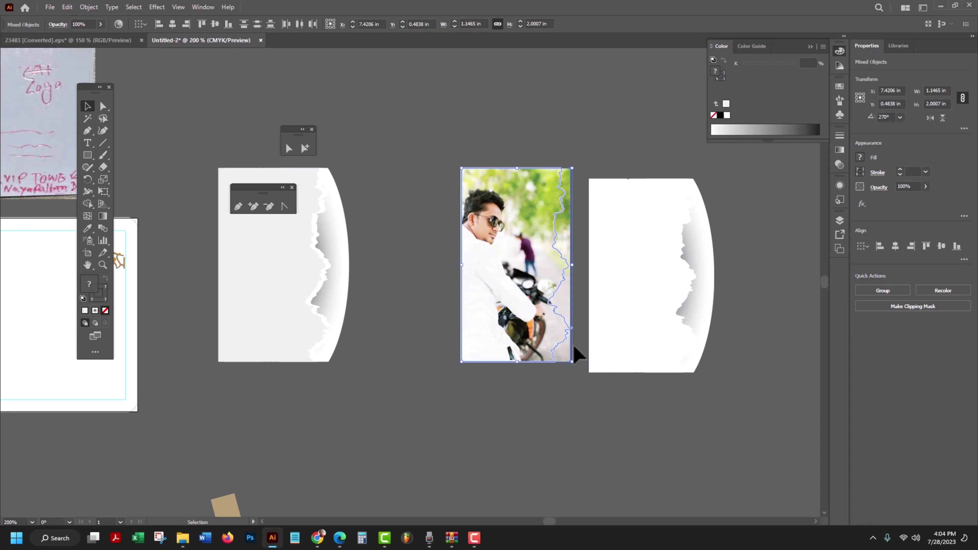
pyautogui.hotkey('ctrl', '7')
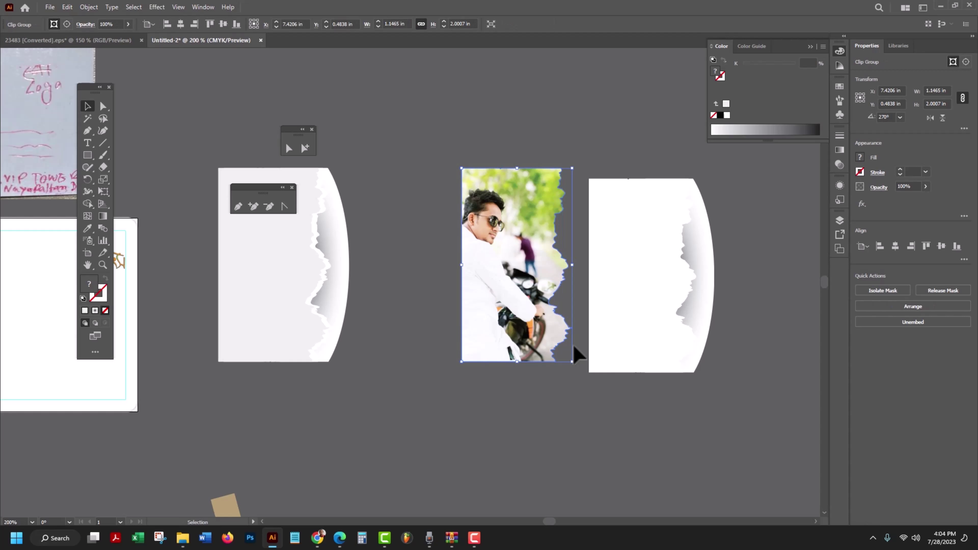
# Step: Move the clipped photo onto the white torn shape and align them left and bottom
pyautogui.click(563, 415)
pyautogui.click(509, 287)
pyautogui.moveTo(504, 286); pyautogui.dragTo(685, 220)
pyautogui.keyDown('shift'); pyautogui.click(618, 225); pyautogui.keyUp('shift')
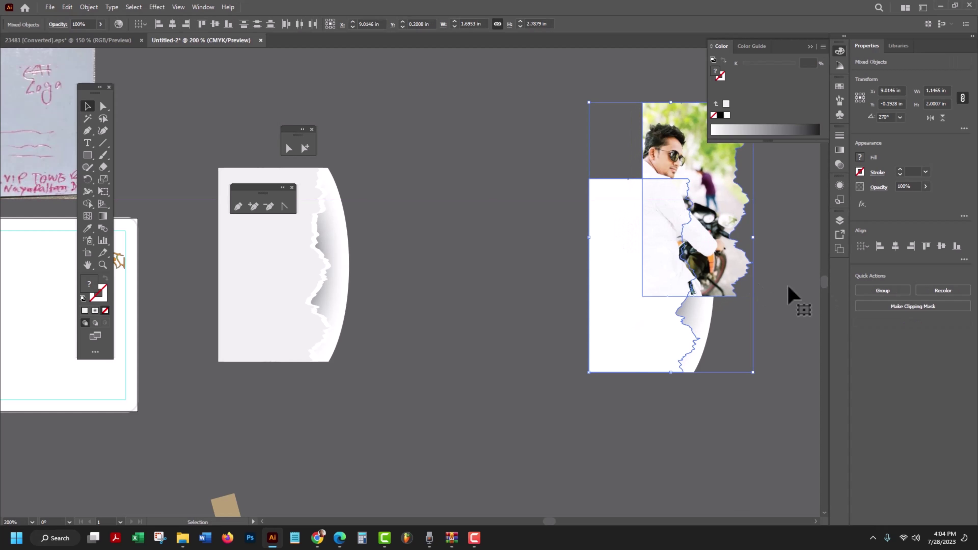
pyautogui.click(665, 121)
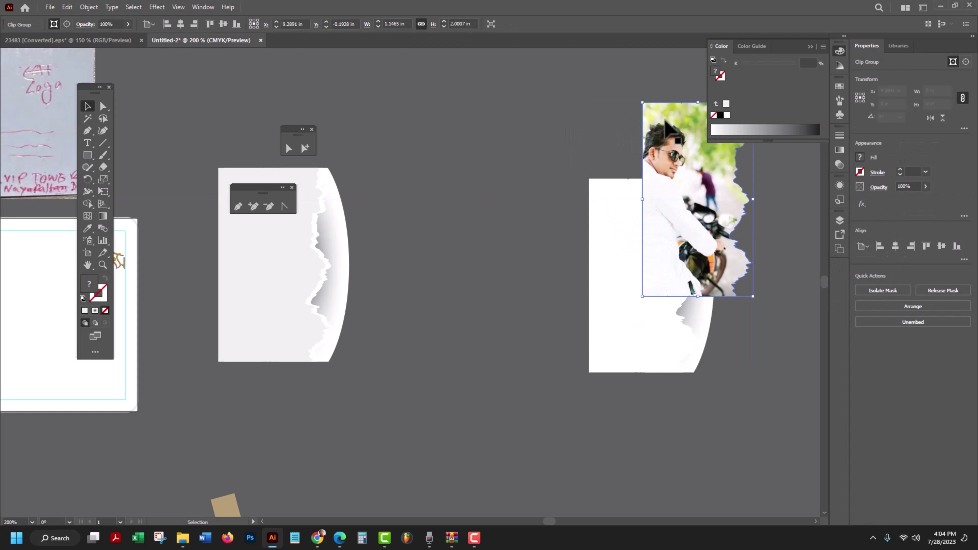
pyautogui.keyDown('shift'); pyautogui.click(634, 236); pyautogui.keyUp('shift')
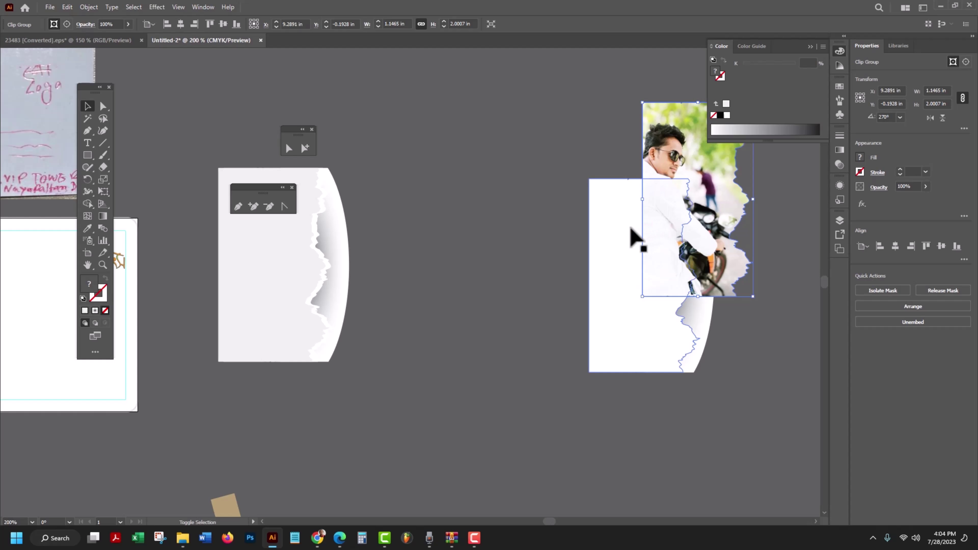
pyautogui.click(881, 249)
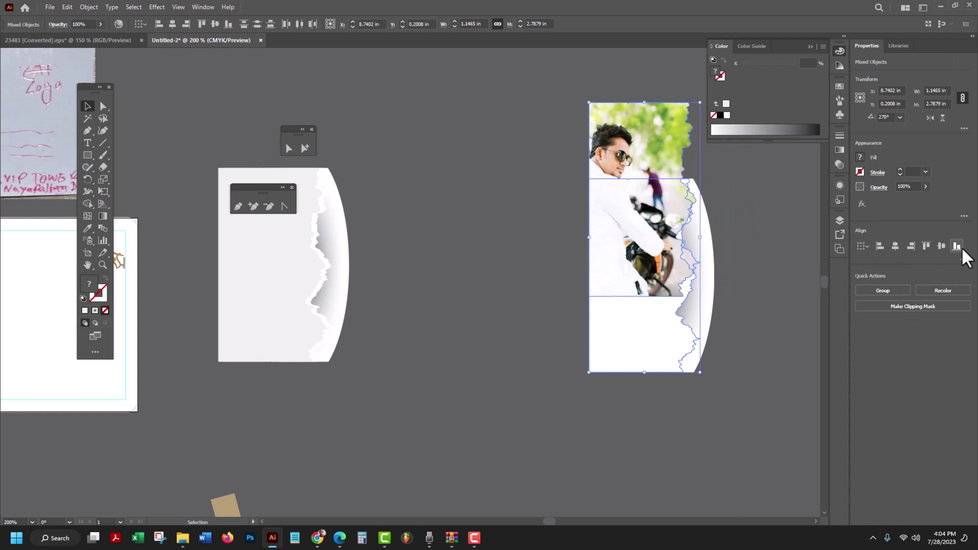
pyautogui.click(957, 248)
pyautogui.click(764, 373)
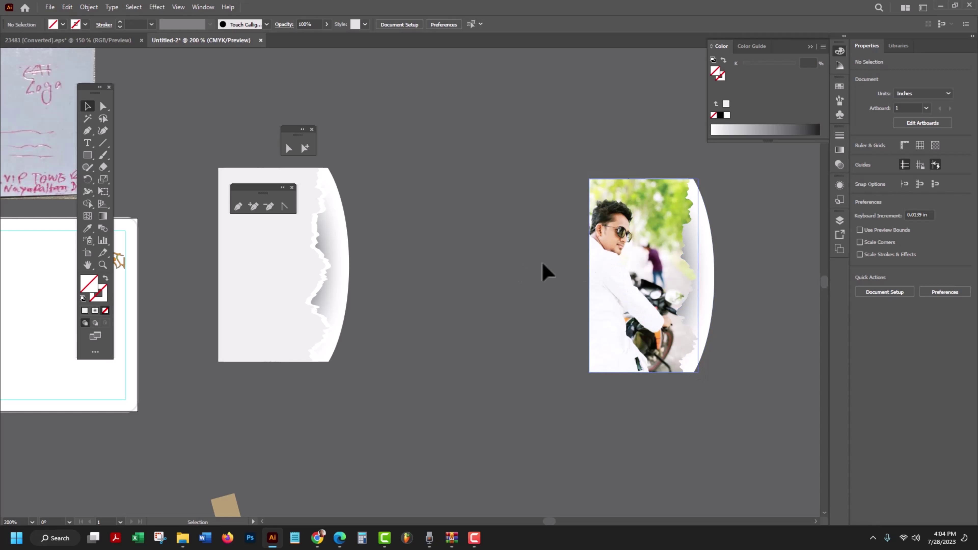
pyautogui.moveTo(621, 269); pyautogui.dragTo(559, 270)
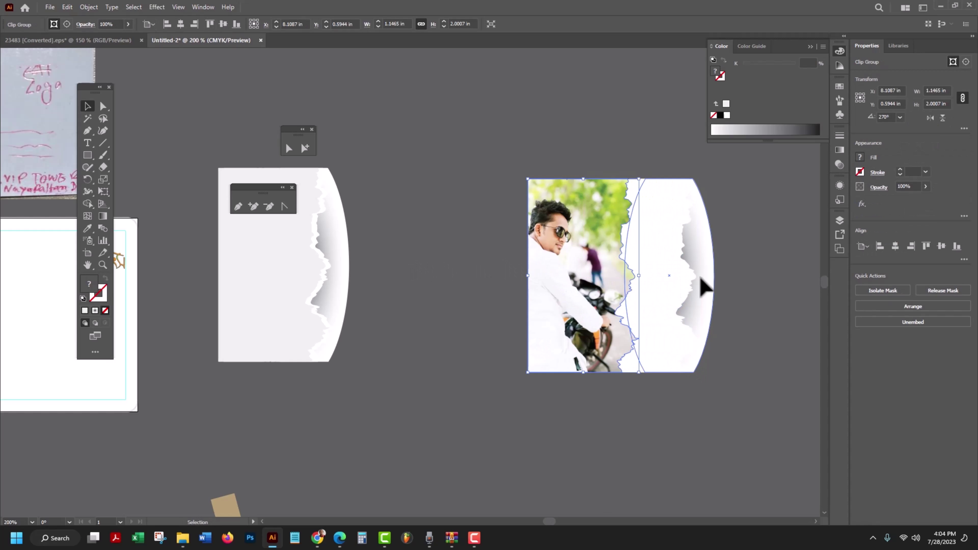
# Step: Ungroup the left torn-paper shape and align the photo's left edge to it
pyautogui.click(482, 285)
pyautogui.click(320, 280)
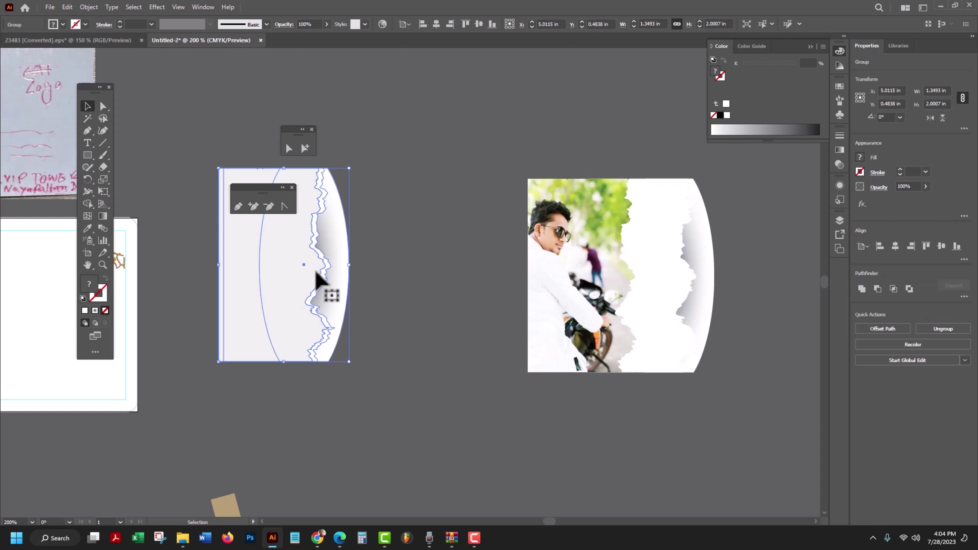
pyautogui.rightClick(318, 273)
pyautogui.click(355, 409)
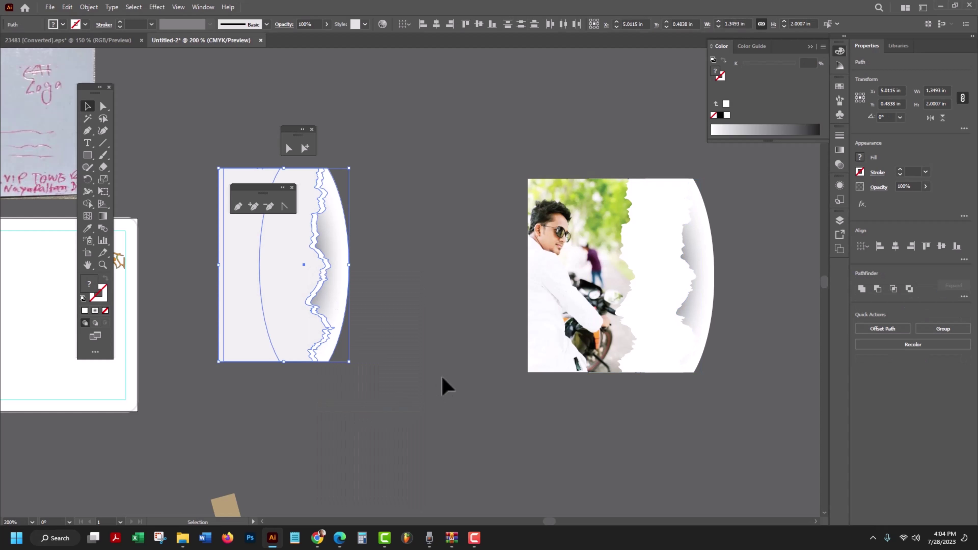
pyautogui.click(286, 299)
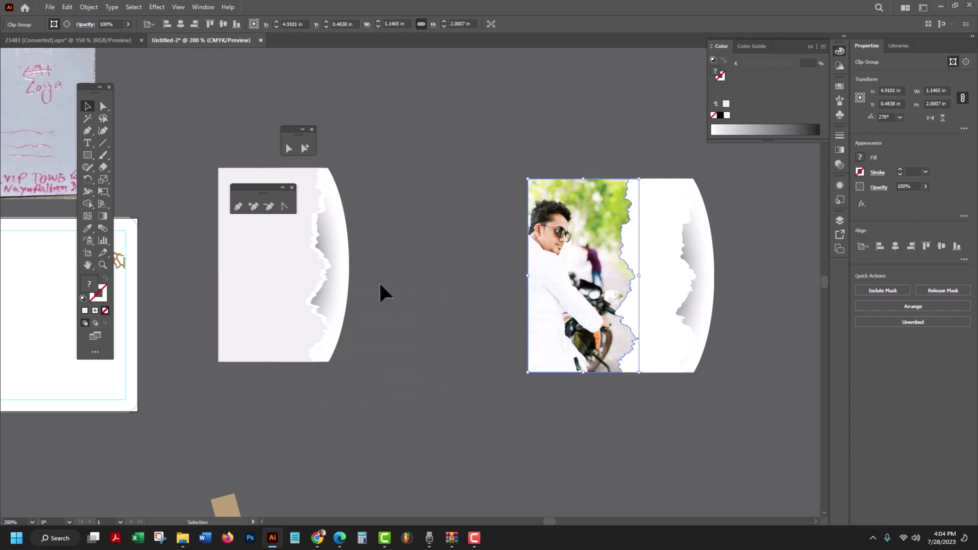
pyautogui.keyDown('shift'); pyautogui.click(283, 284); pyautogui.keyUp('shift')
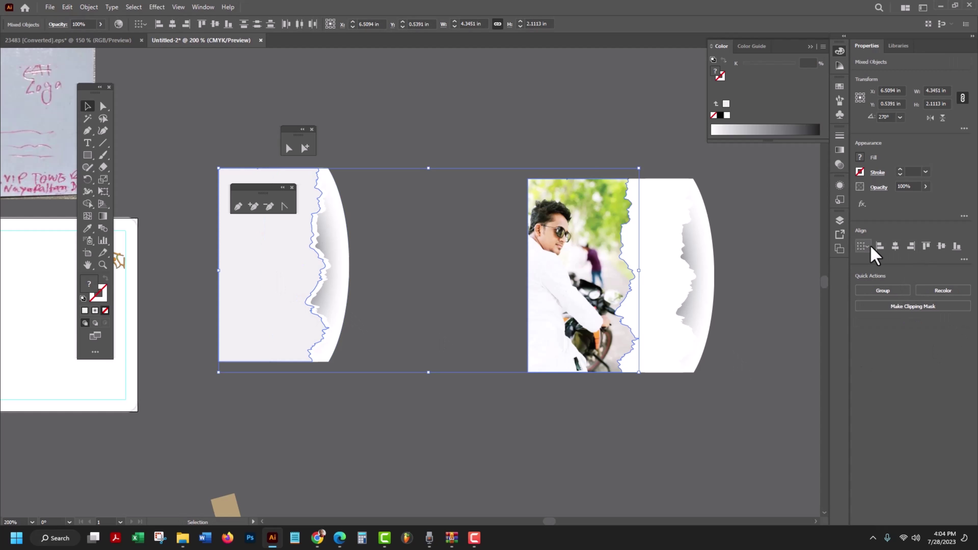
pyautogui.click(880, 246)
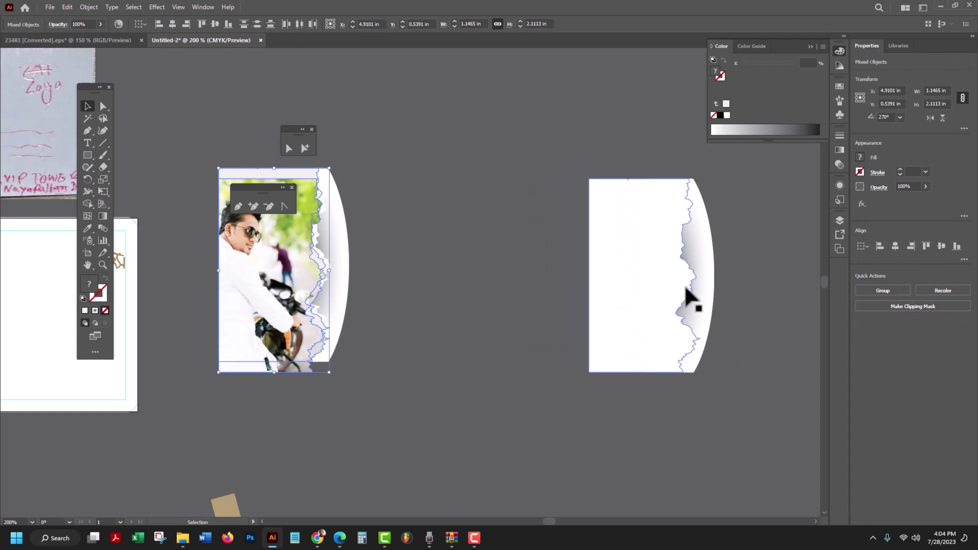
pyautogui.click(536, 323)
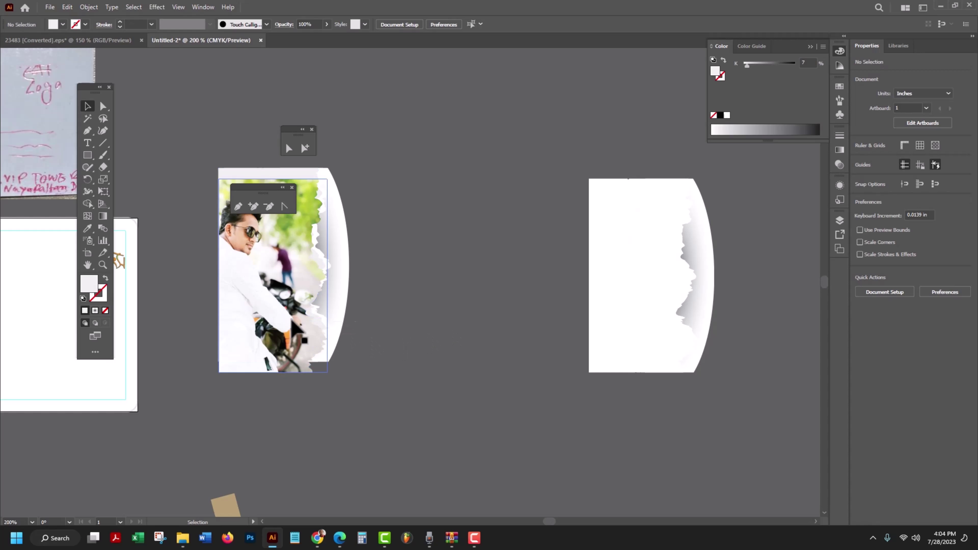
# Step: Align the photo clip group's bottom edge with the torn shape
pyautogui.click(269, 289)
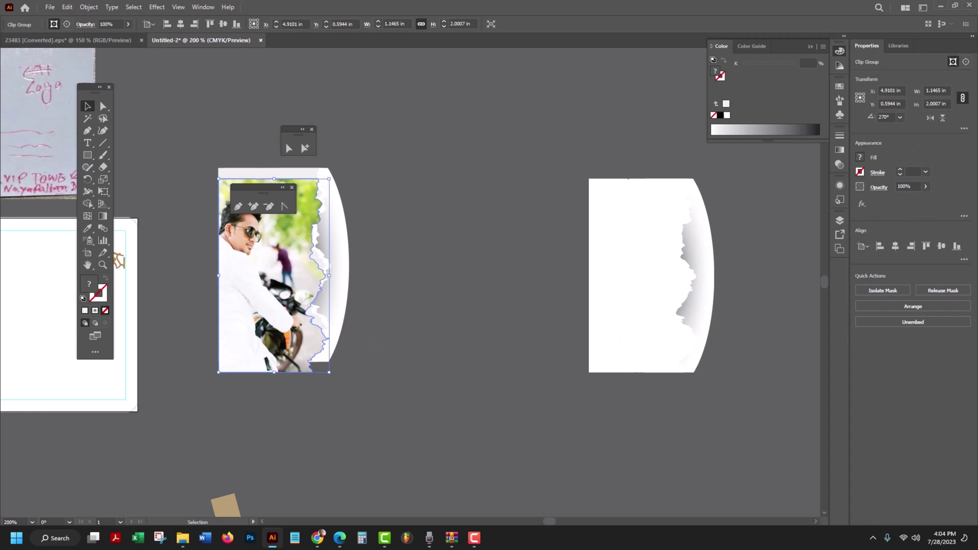
pyautogui.click(957, 247)
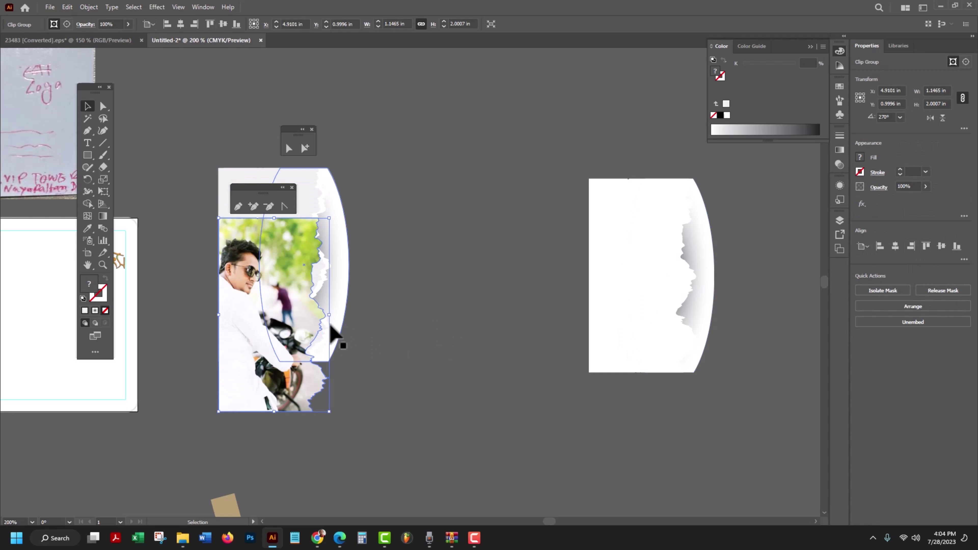
pyautogui.click(441, 372)
pyautogui.scroll(5, 454, 444)
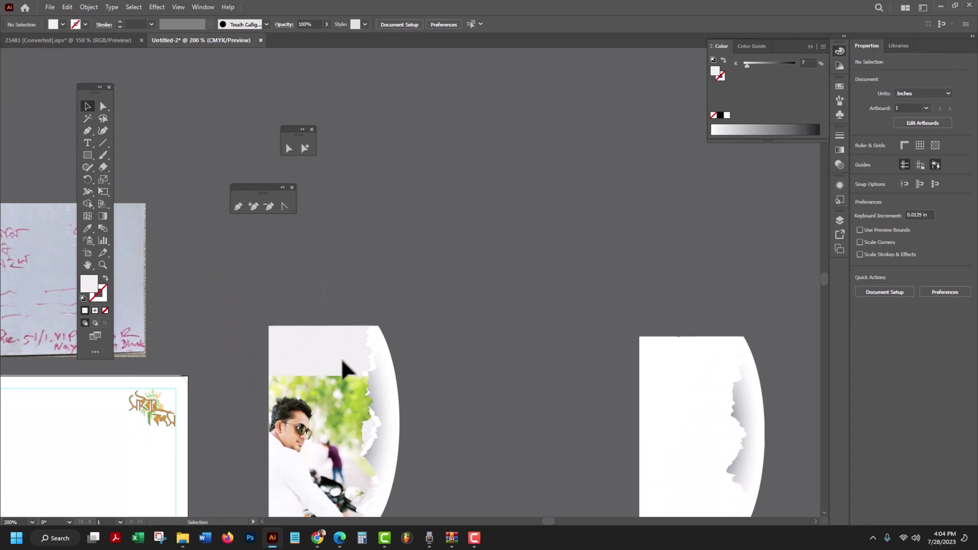
pyautogui.click(339, 390)
pyautogui.keyDown('shift'); pyautogui.click(372, 454); pyautogui.keyUp('shift')
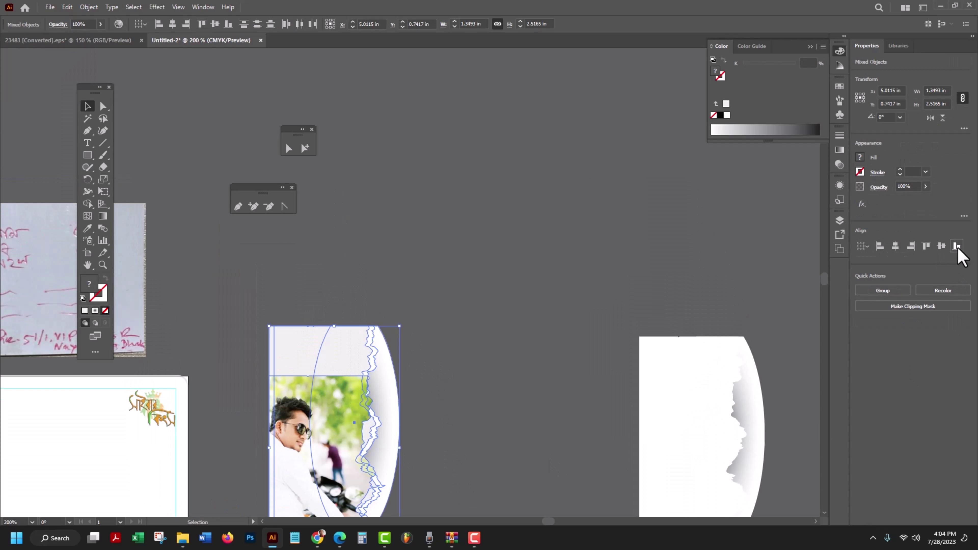
pyautogui.click(957, 248)
pyautogui.click(579, 354)
# Step: Delete the plain photo and align the torn-edge photo to the card's left edge
pyautogui.moveTo(557, 411)
pyautogui.mouseDown()
pyautogui.moveTo(588, 183)
pyautogui.moveTo(603, 368)
pyautogui.moveTo(619, 381)
pyautogui.mouseUp()
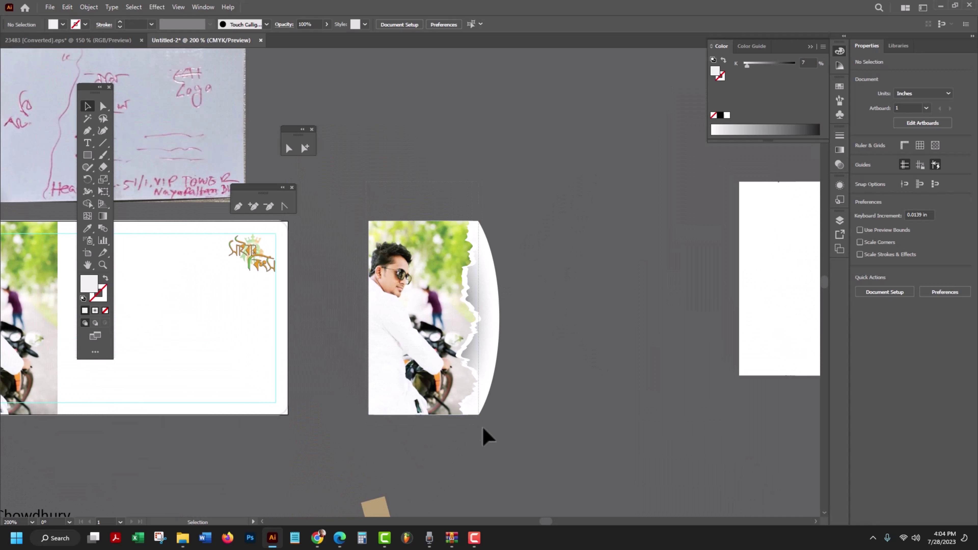
pyautogui.moveTo(484, 428); pyautogui.dragTo(471, 407)
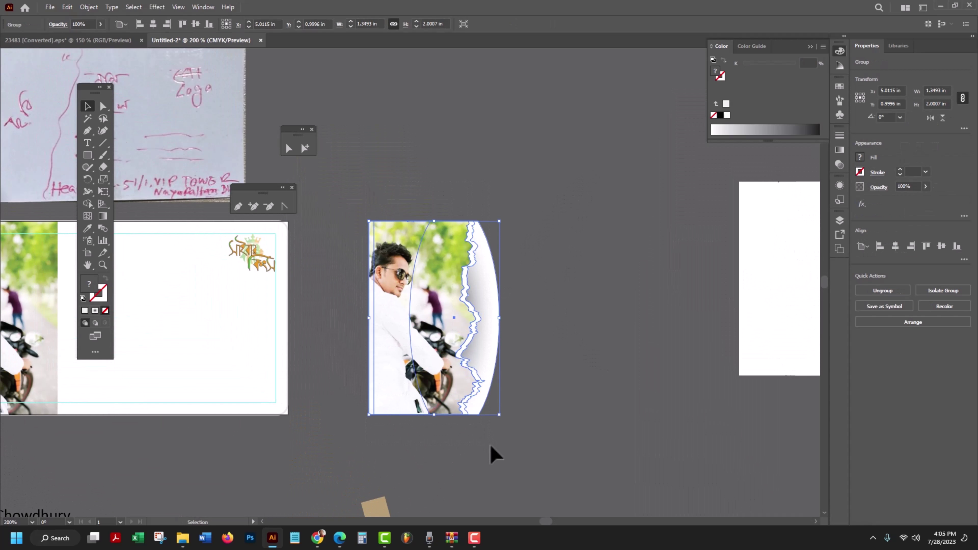
pyautogui.click(597, 419)
pyautogui.hotkey('ctrl', '-')
pyautogui.hotkey('ctrl', '-')
pyautogui.hotkey('ctrl', '-')
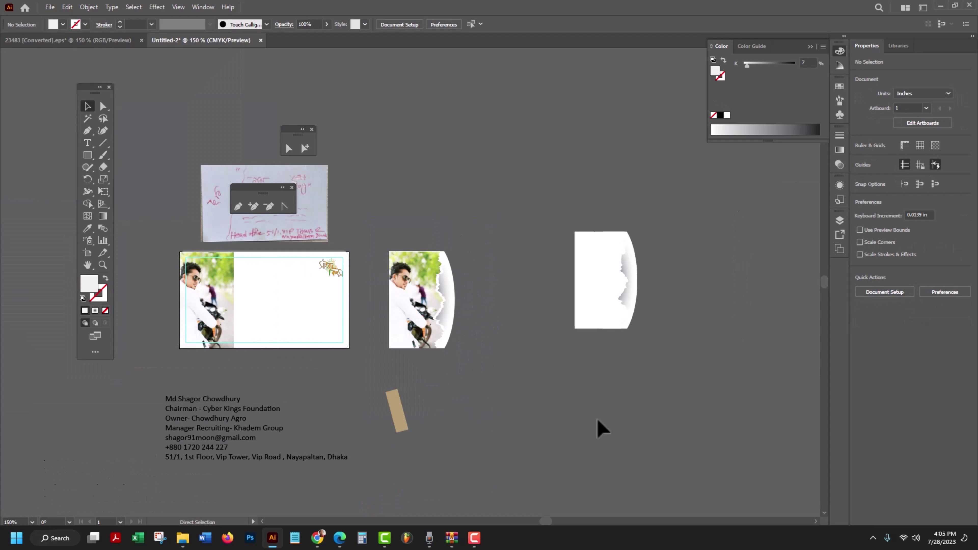
pyautogui.click(283, 299)
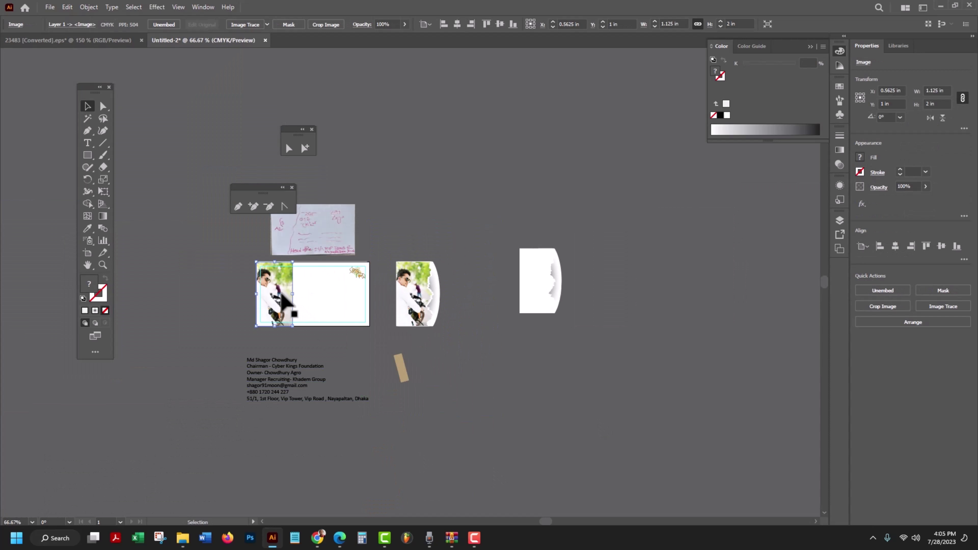
pyautogui.press('Delete')
pyautogui.click(414, 324)
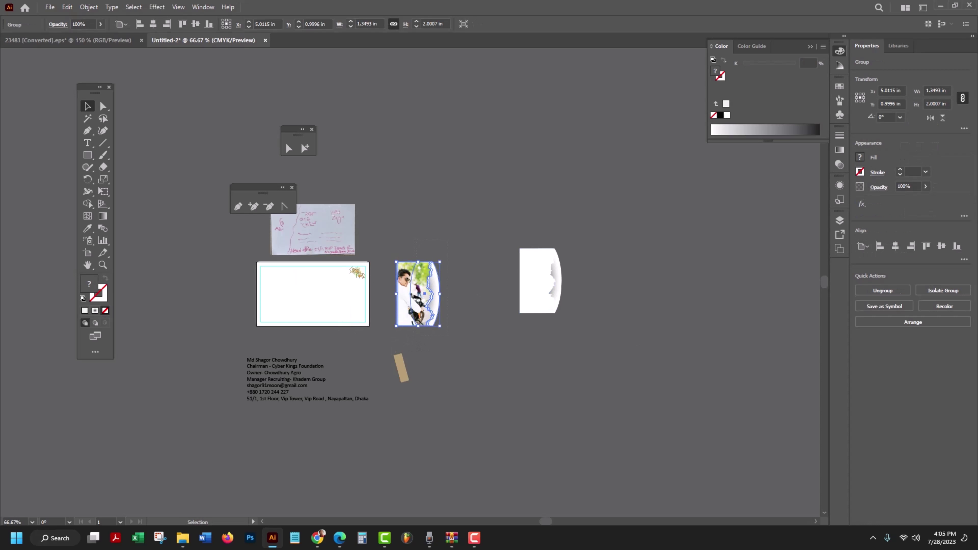
pyautogui.click(880, 247)
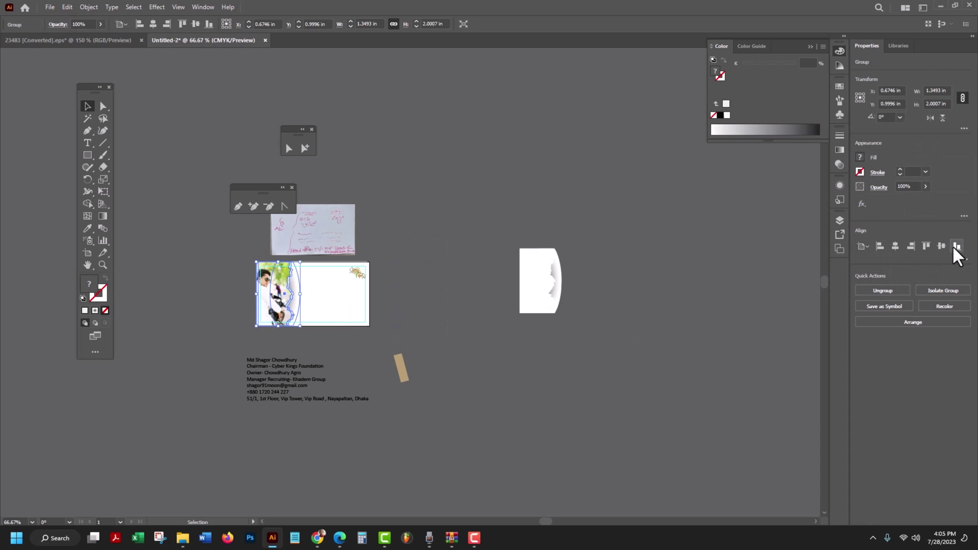
pyautogui.click(420, 461)
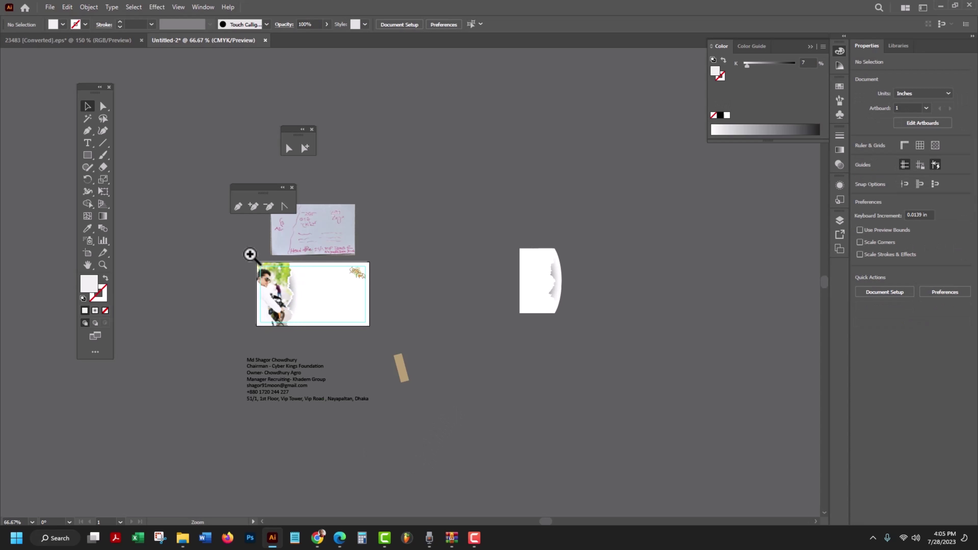
# Step: Delete the tan strip from the layout
pyautogui.moveTo(251, 254); pyautogui.dragTo(419, 409)
pyautogui.scroll(-3, 537, 334)
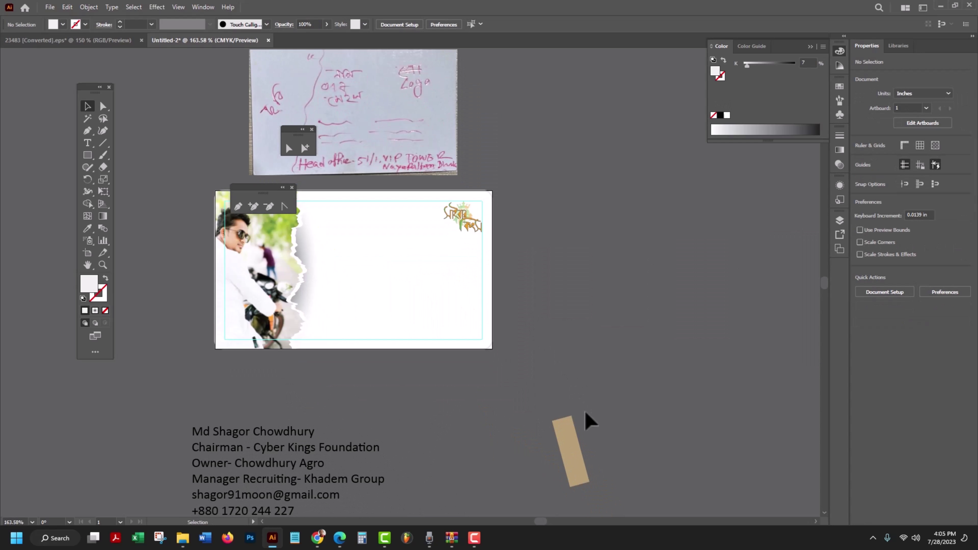
pyautogui.click(574, 467)
pyautogui.hscroll(-5, 736, 463)
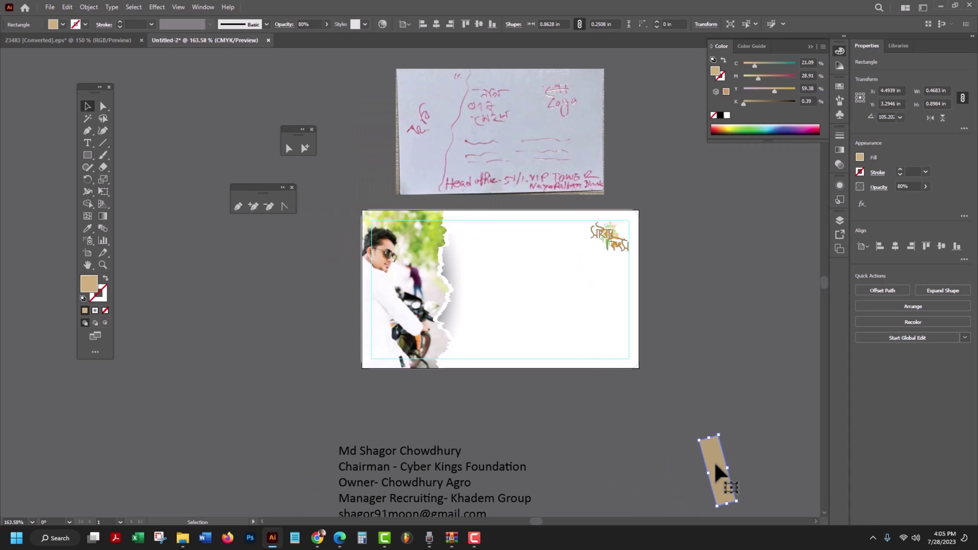
pyautogui.moveTo(716, 463); pyautogui.dragTo(439, 253)
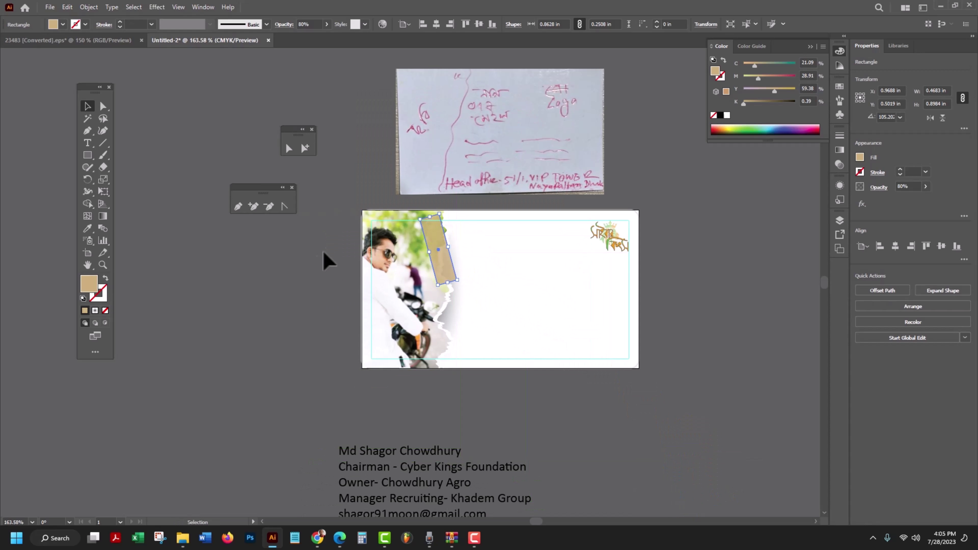
pyautogui.click(259, 284)
pyautogui.hotkey('ctrl', '-')
pyautogui.hotkey('ctrl', '-')
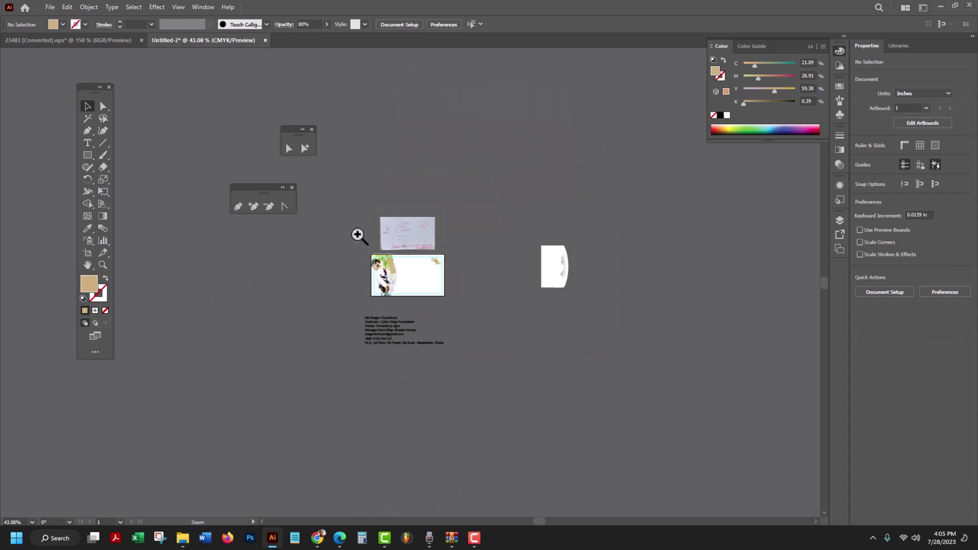
pyautogui.moveTo(358, 235)
pyautogui.mouseDown()
pyautogui.moveTo(589, 386)
pyautogui.moveTo(387, 301)
pyautogui.mouseUp()
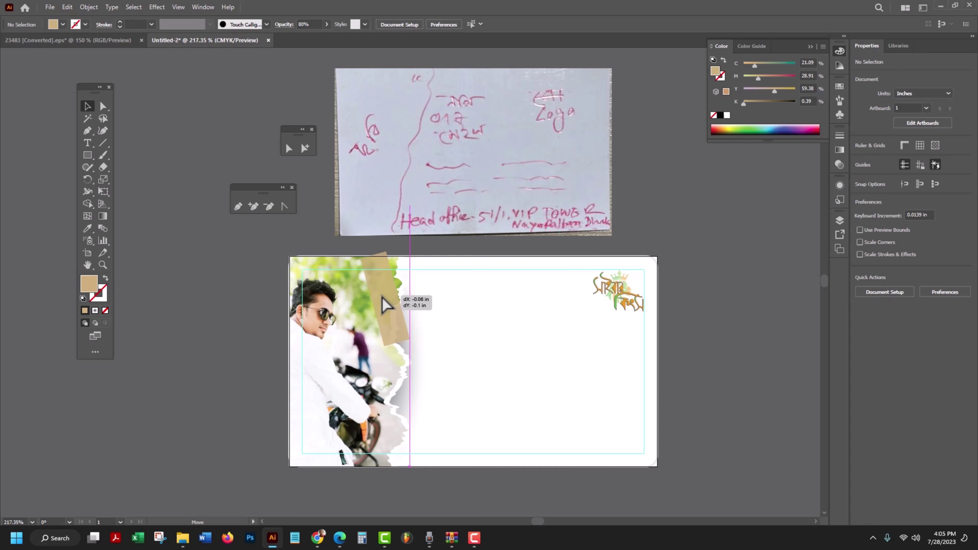
pyautogui.moveTo(385, 304); pyautogui.dragTo(732, 339)
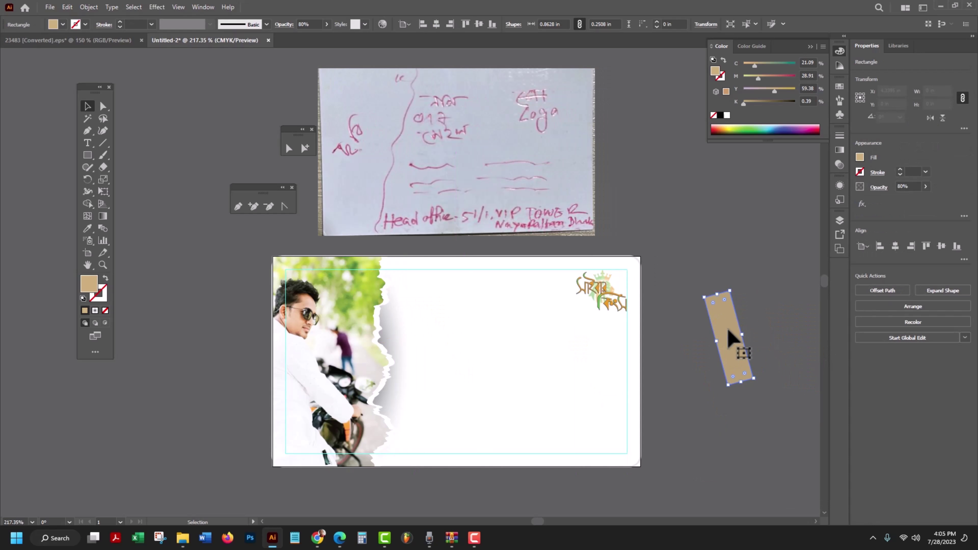
pyautogui.press('Delete')
# Step: Enlarge the top-right logo to roughly 0.53 × 0.45 in
pyautogui.moveTo(699, 387); pyautogui.dragTo(637, 328)
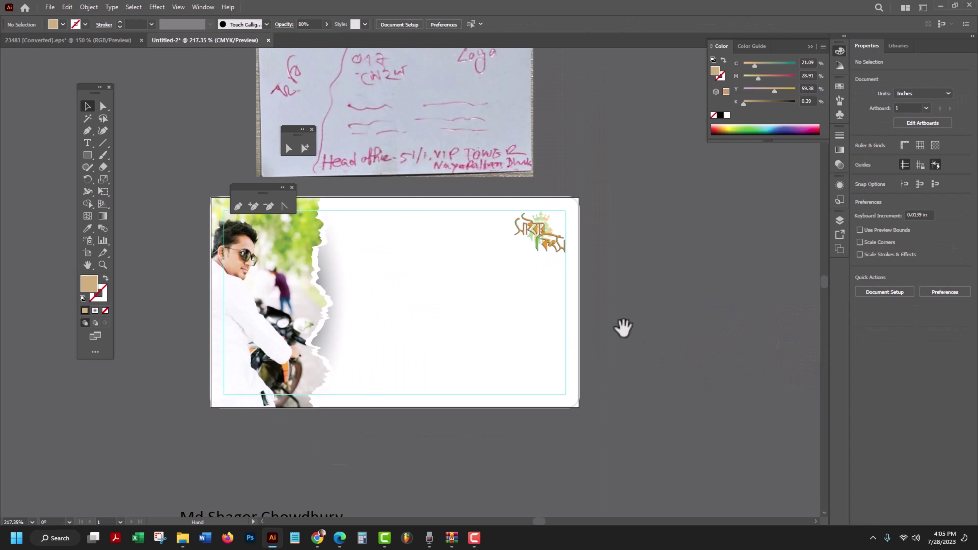
pyautogui.click(524, 248)
pyautogui.moveTo(515, 253); pyautogui.dragTo(488, 275)
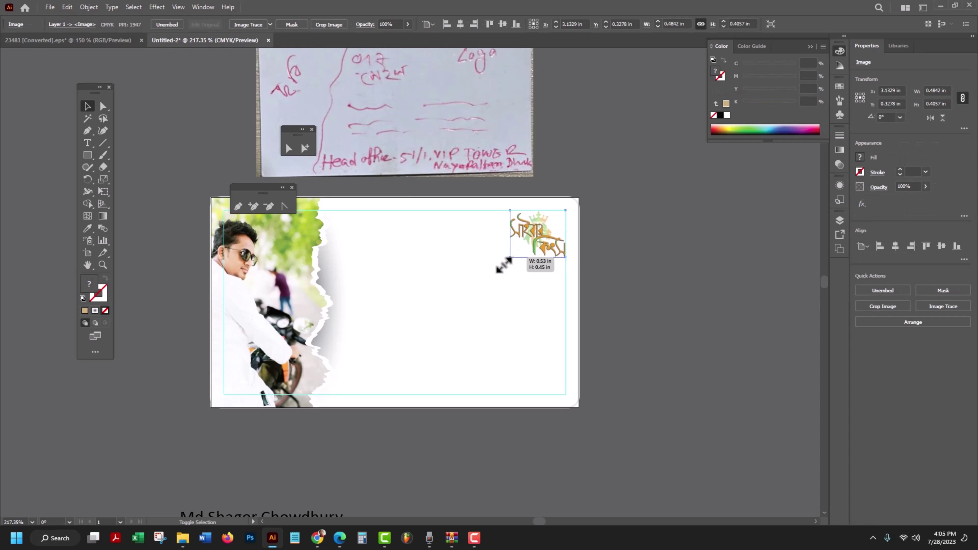
pyautogui.click(643, 327)
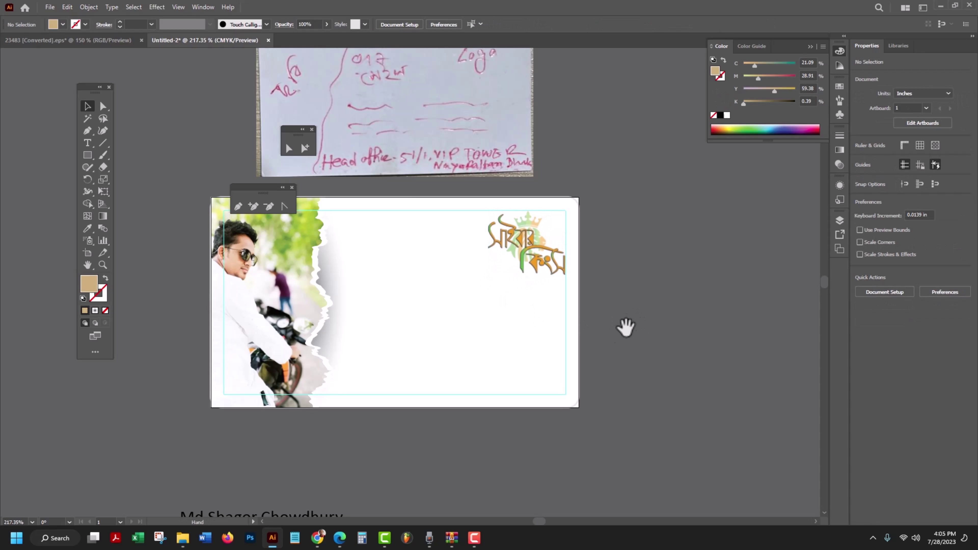
# Step: Move the handwritten note image further to the right
pyautogui.moveTo(624, 327)
pyautogui.mouseDown()
pyautogui.moveTo(651, 269)
pyautogui.moveTo(644, 208)
pyautogui.mouseUp()
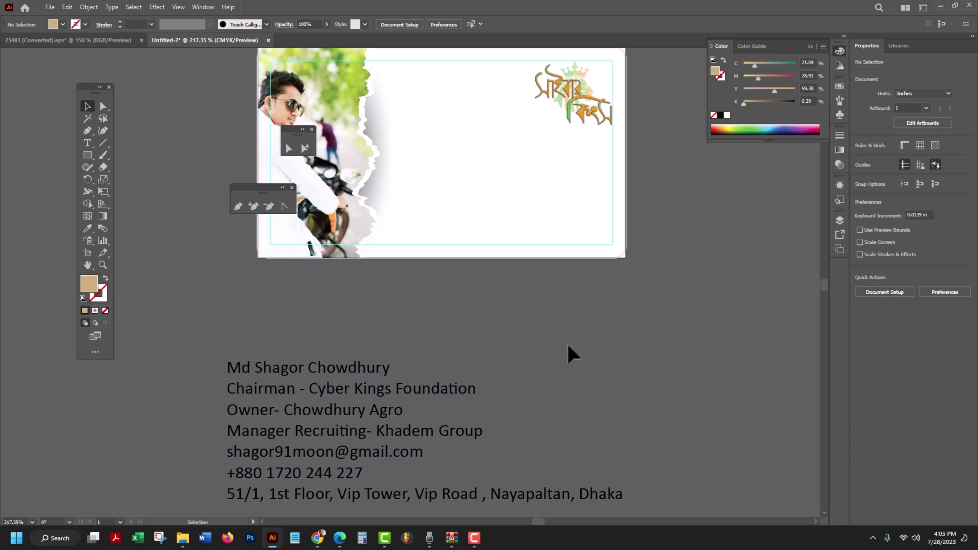
pyautogui.moveTo(572, 354); pyautogui.dragTo(492, 490)
pyautogui.moveTo(400, 266); pyautogui.dragTo(516, 266)
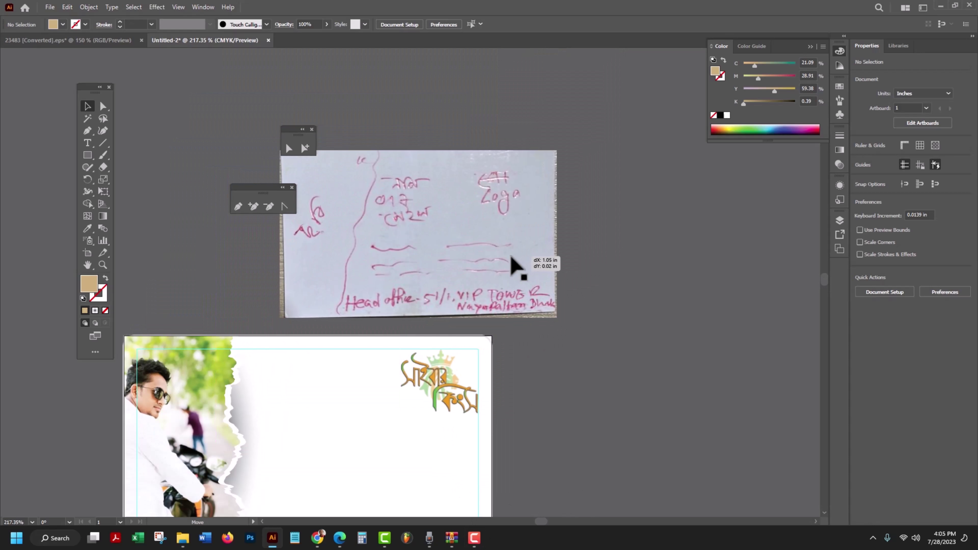
# Step: Move the phone number line to sit directly under the name
pyautogui.scroll(-10, 494, 231)
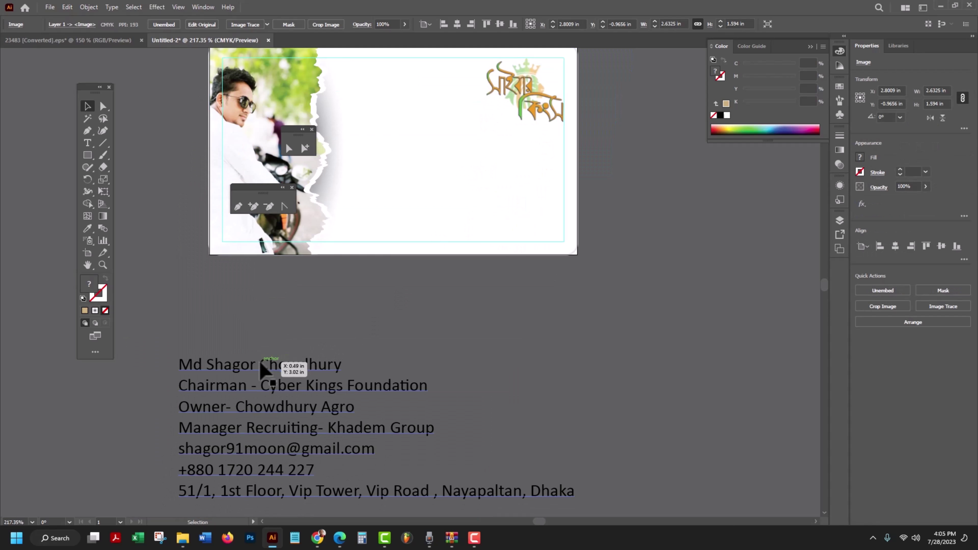
pyautogui.click(250, 372)
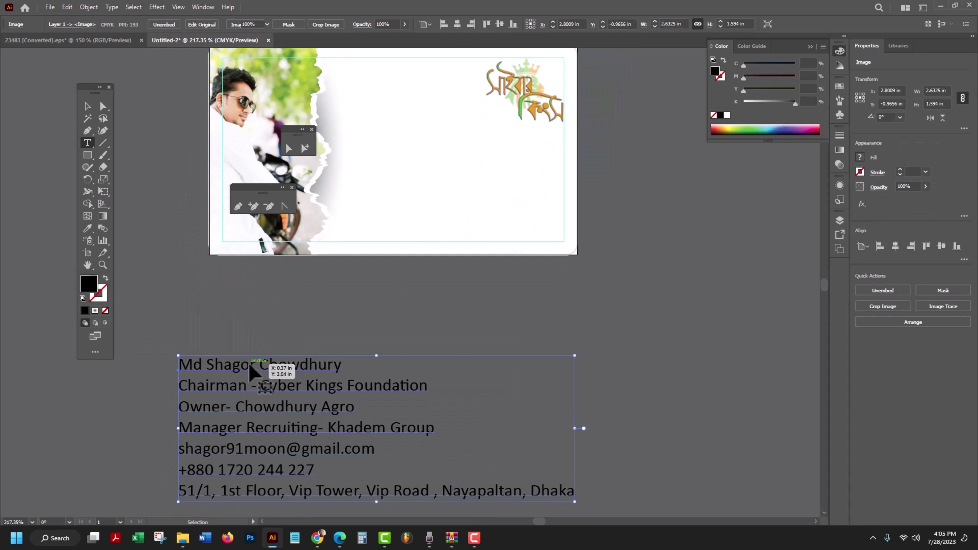
pyautogui.tripleClick(251, 372)
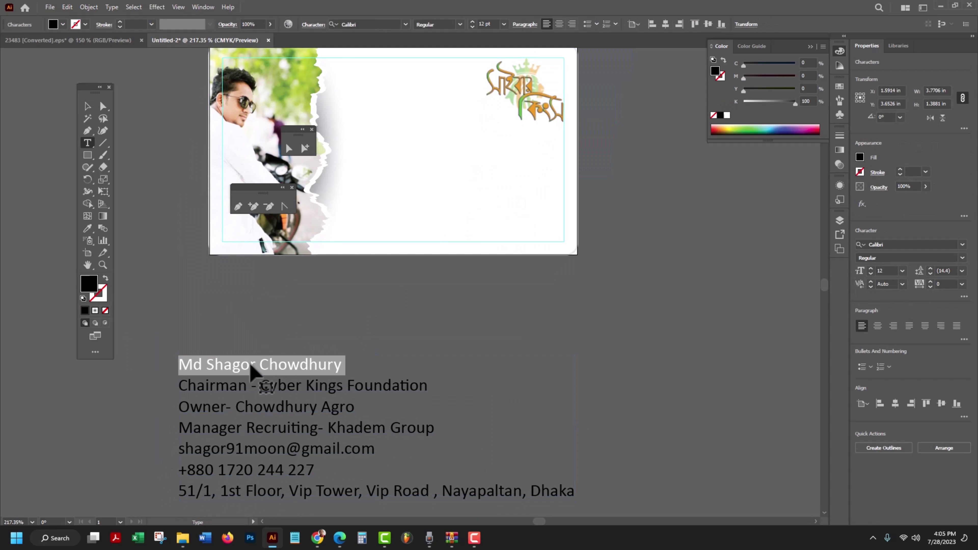
pyautogui.tripleClick(201, 470)
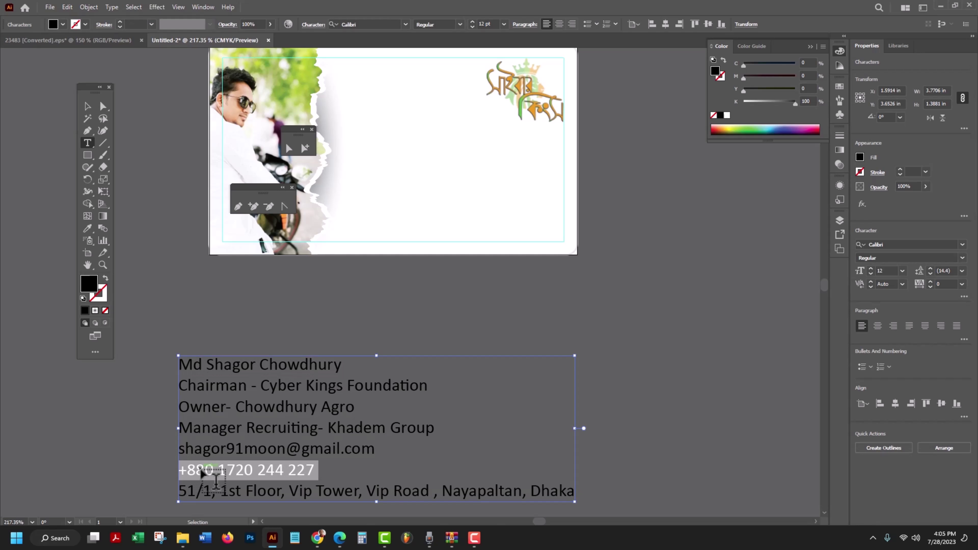
pyautogui.press('BackSpace')
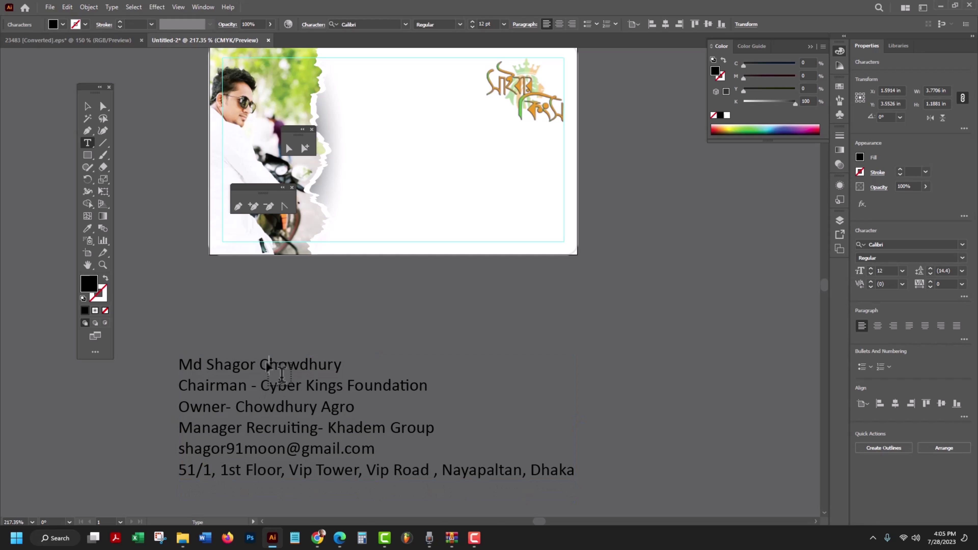
pyautogui.press('Return')
pyautogui.press('Escape')
pyautogui.click(281, 381)
pyautogui.hotkey('ctrl', 'v')
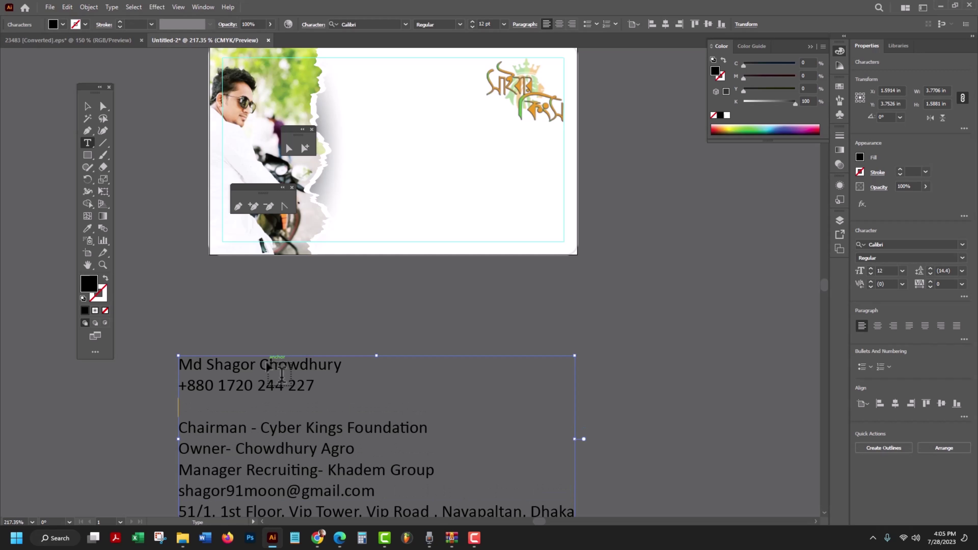
# Step: Cut the email line and paste it under the phone number
pyautogui.tripleClick(251, 496)
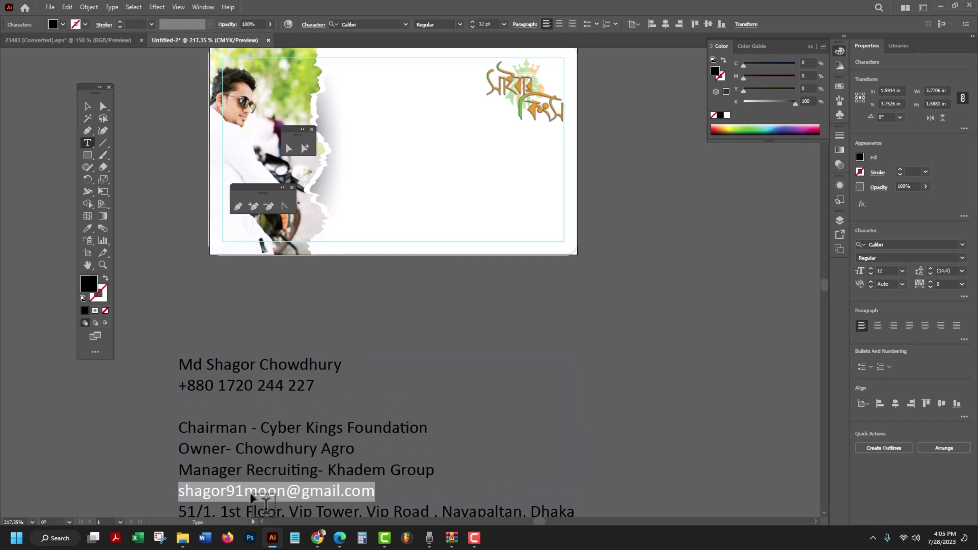
pyautogui.hotkey('ctrl', 'x')
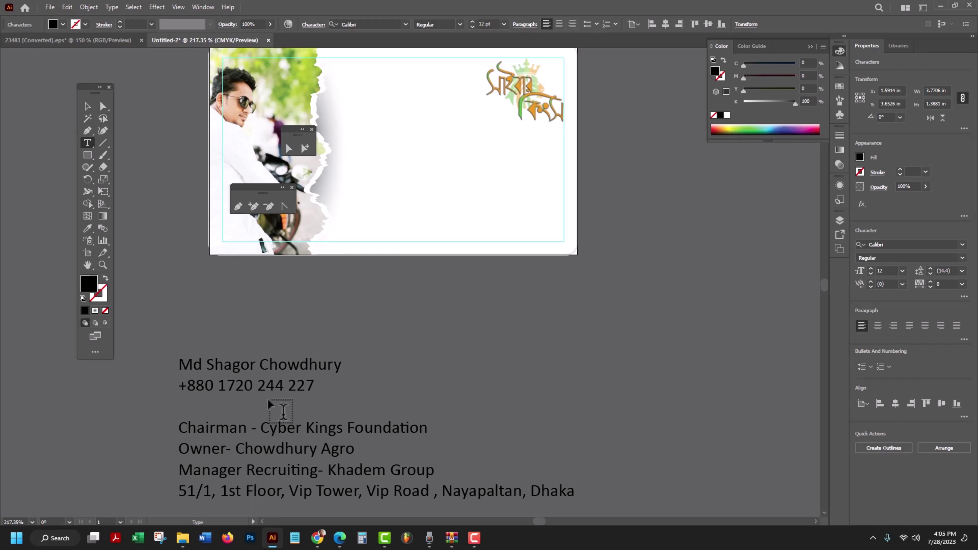
pyautogui.press('Return')
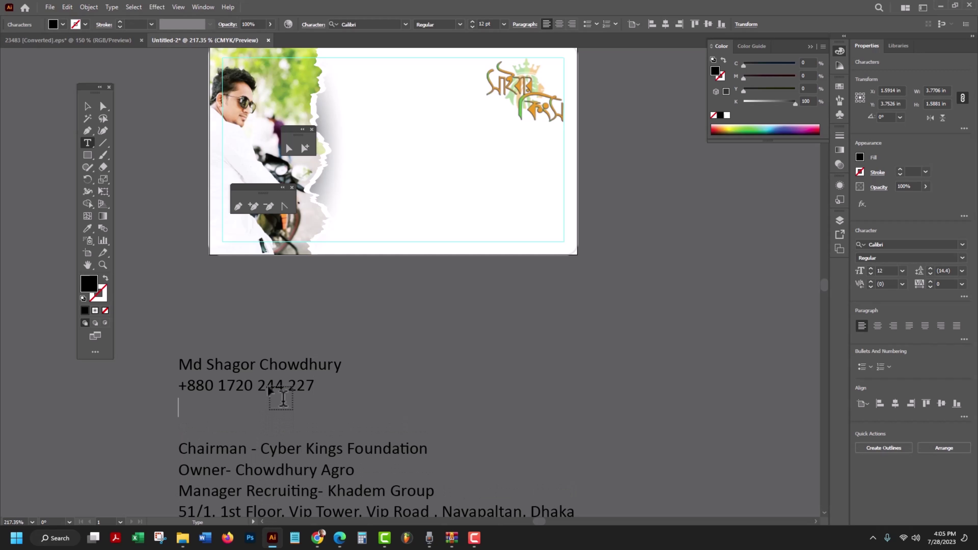
pyautogui.hotkey('ctrl', 'v')
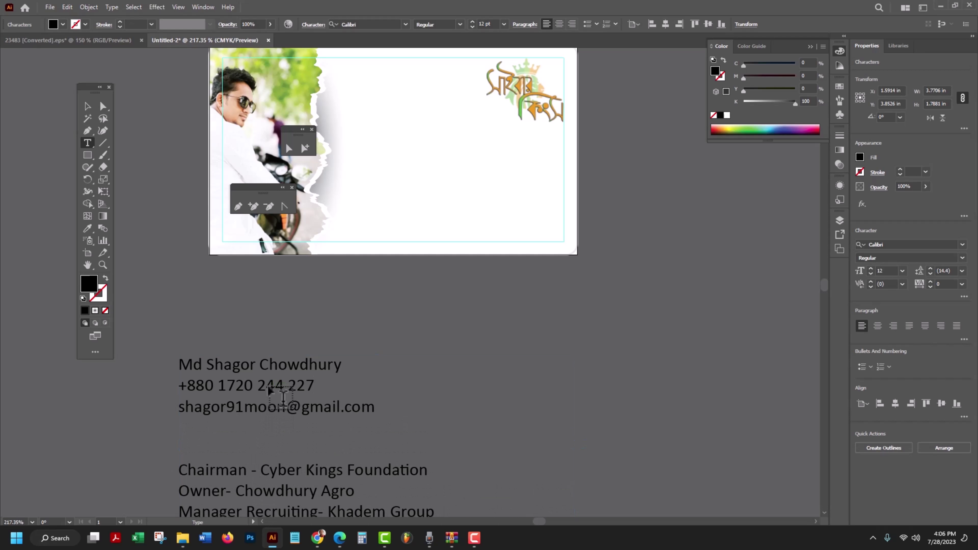
pyautogui.press('BackSpace')
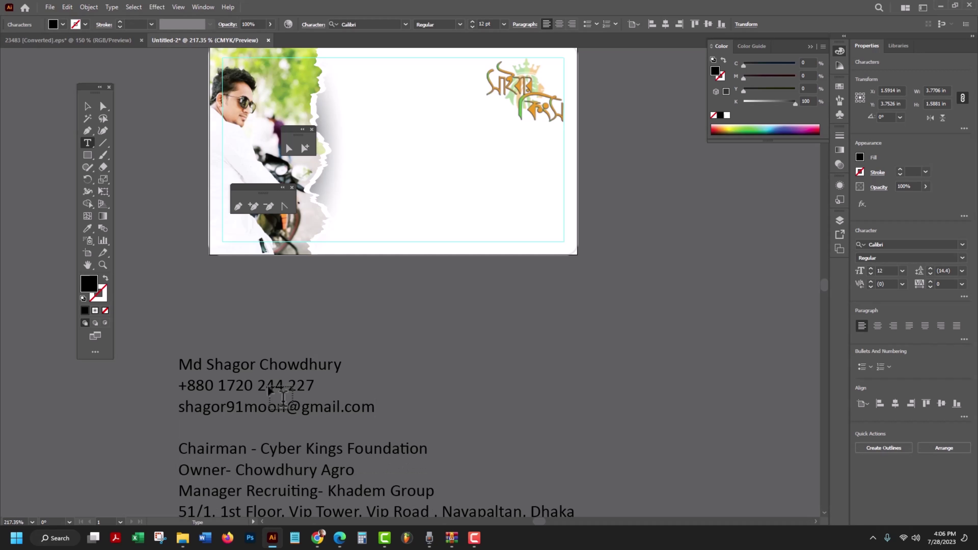
# Step: Remove the name, phone and email lines, leaving the titles and address
pyautogui.hotkey('shift', 'Home')
pyautogui.hotkey('shift', 'Up')
pyautogui.hotkey('shift', 'Up')
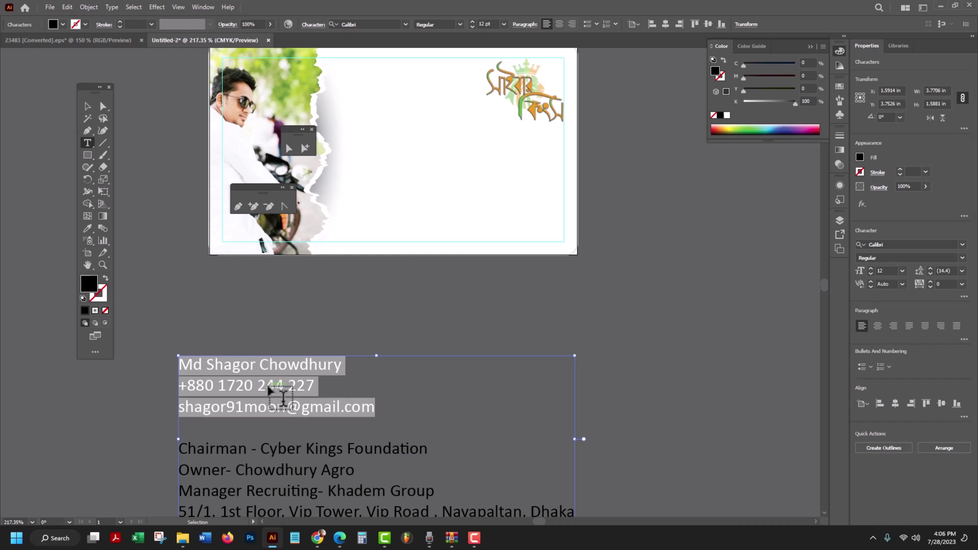
pyautogui.press('BackSpace')
pyautogui.press('BackSpace')
pyautogui.press('BackSpace')
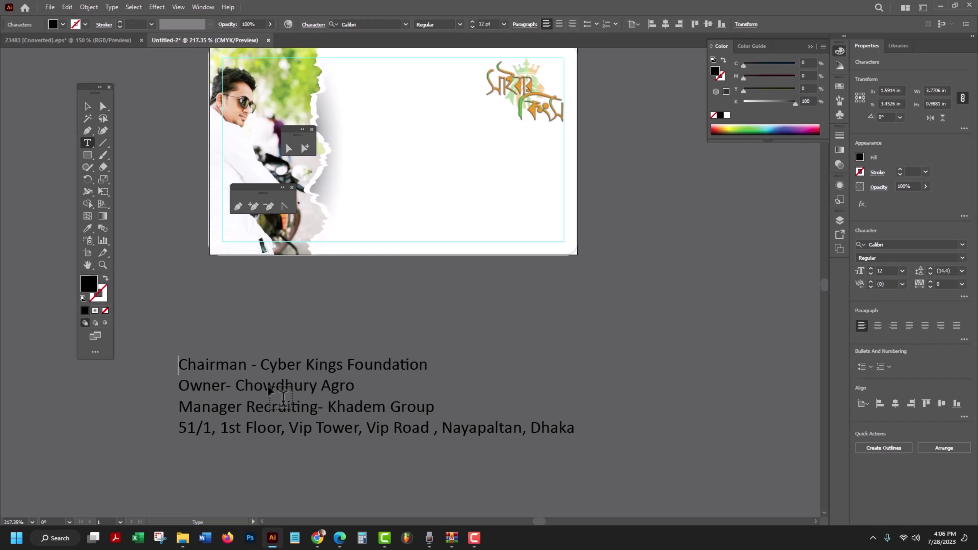
pyautogui.click(87, 107)
pyautogui.click(480, 317)
# Step: Paste the name, phone and email lines as a new centre-aligned text block on the card
pyautogui.moveTo(479, 236); pyautogui.dragTo(471, 407)
pyautogui.click(88, 143)
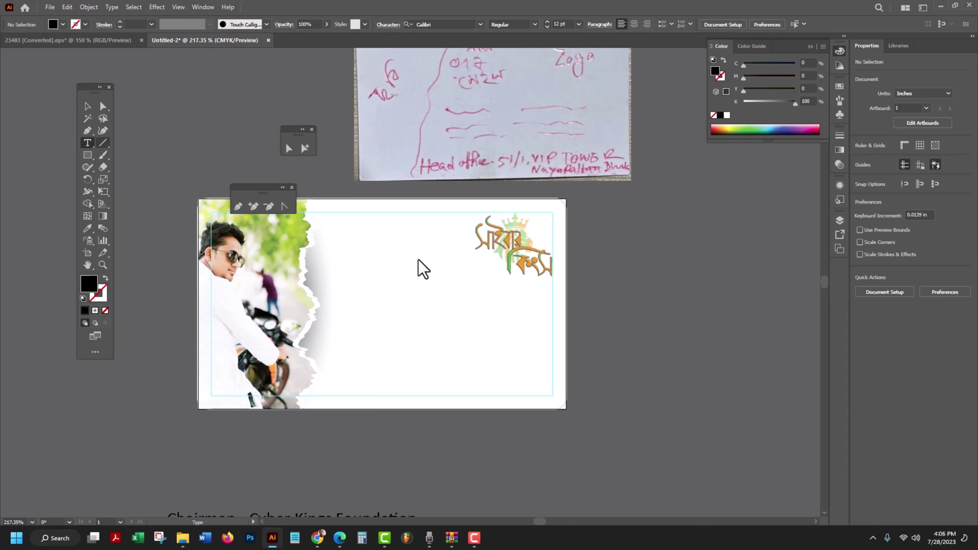
pyautogui.click(391, 286)
pyautogui.hotkey('ctrl', 'v')
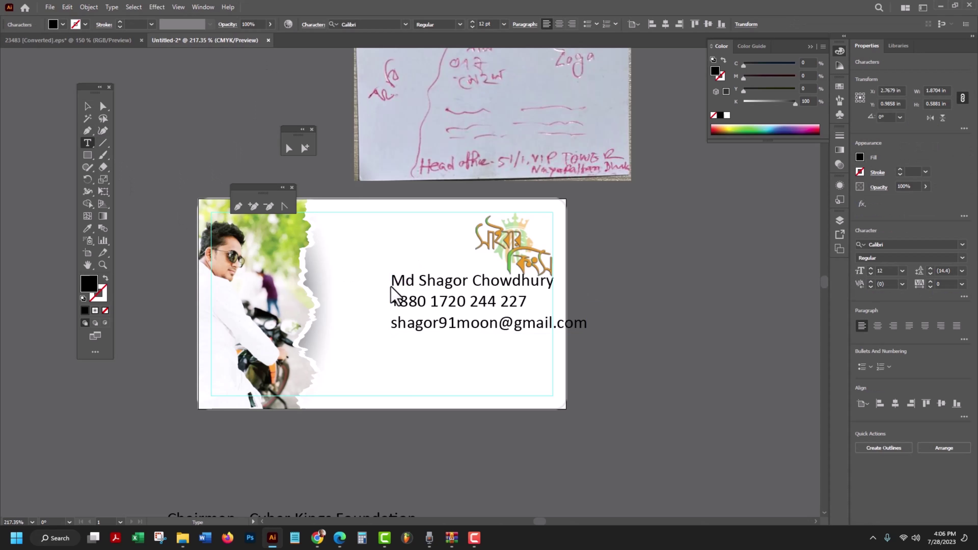
pyautogui.click(90, 108)
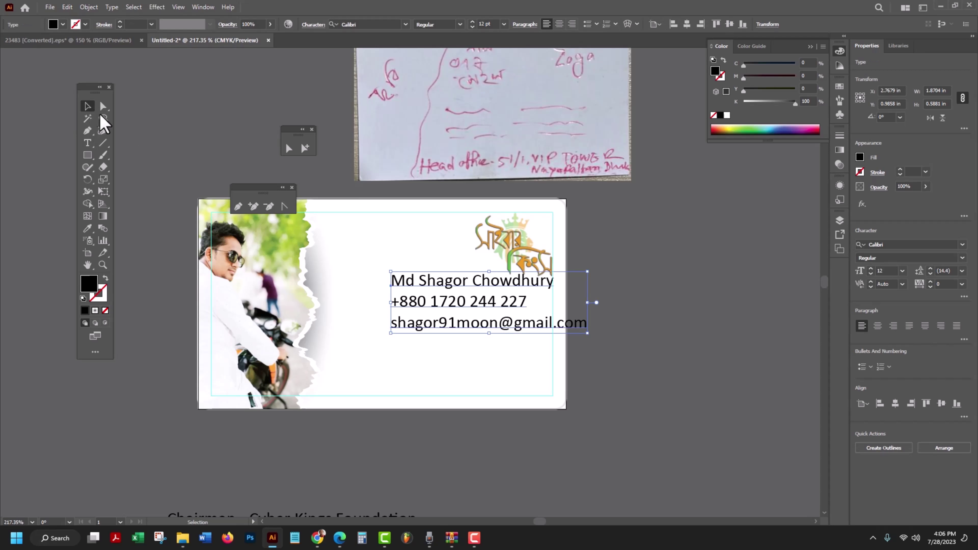
pyautogui.click(878, 327)
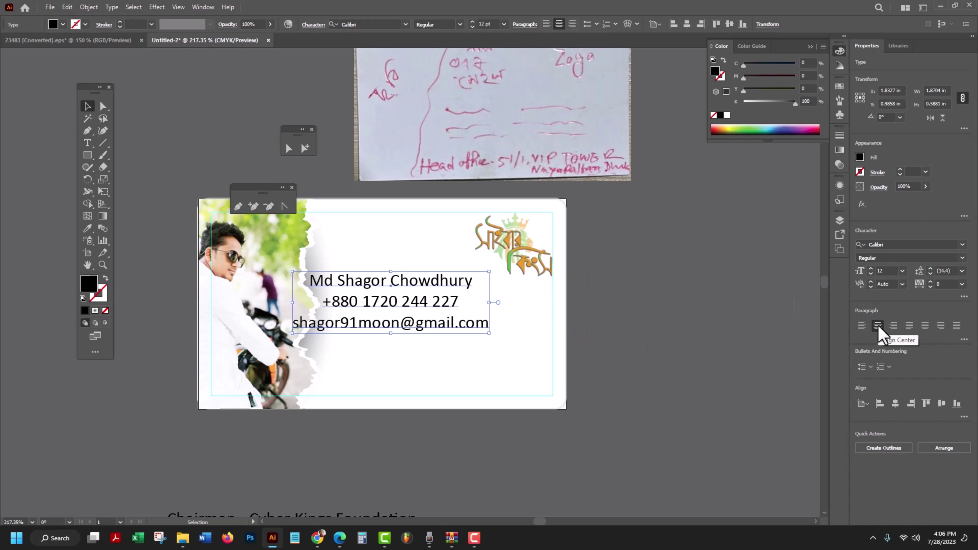
# Step: Make the name line Bold in blue, C100 M100 Y0 K0
pyautogui.doubleClick(427, 285)
pyautogui.tripleClick(427, 284)
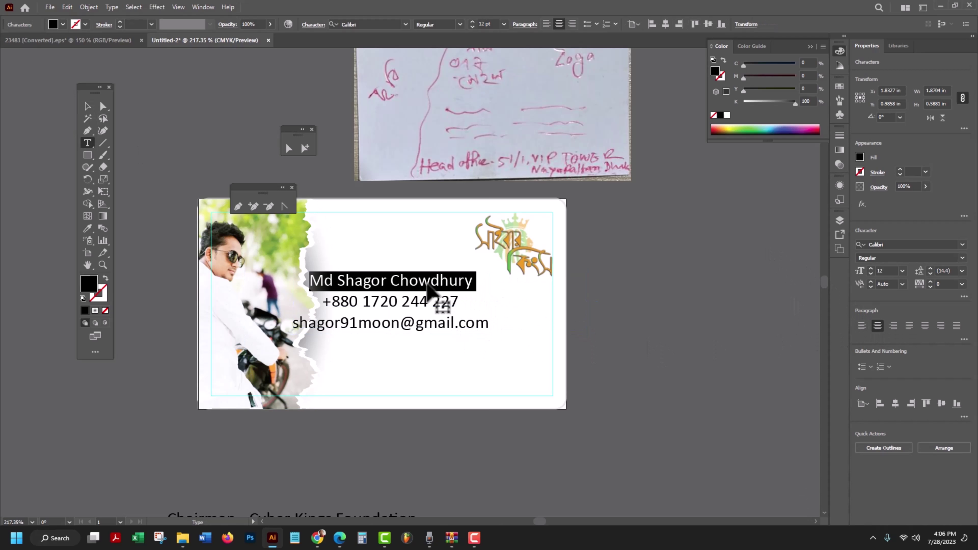
pyautogui.click(961, 258)
pyautogui.click(873, 314)
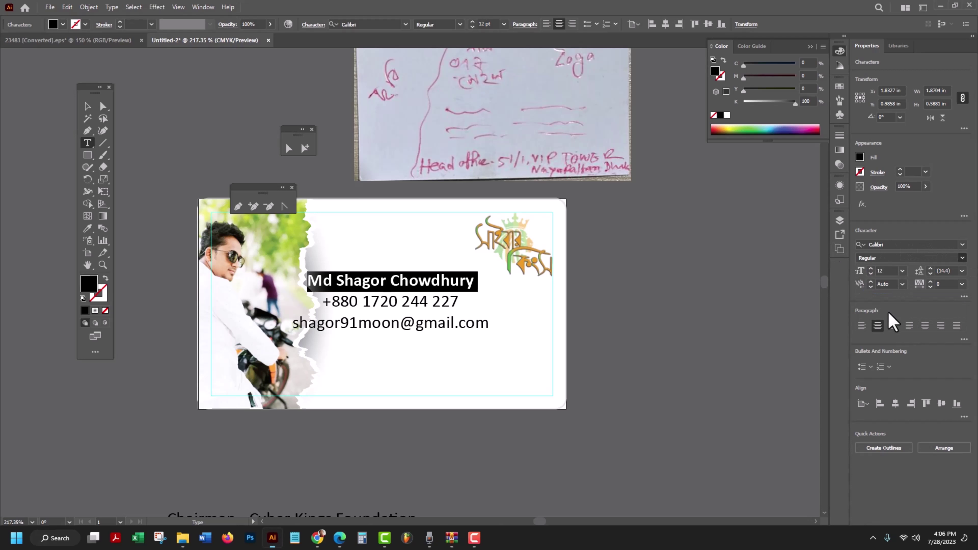
pyautogui.moveTo(743, 64); pyautogui.dragTo(856, 67)
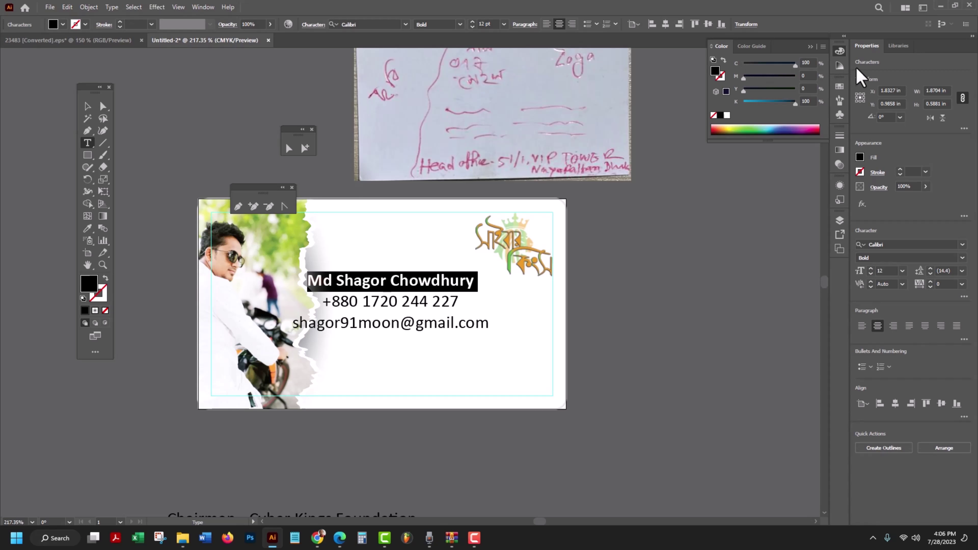
pyautogui.click(795, 76)
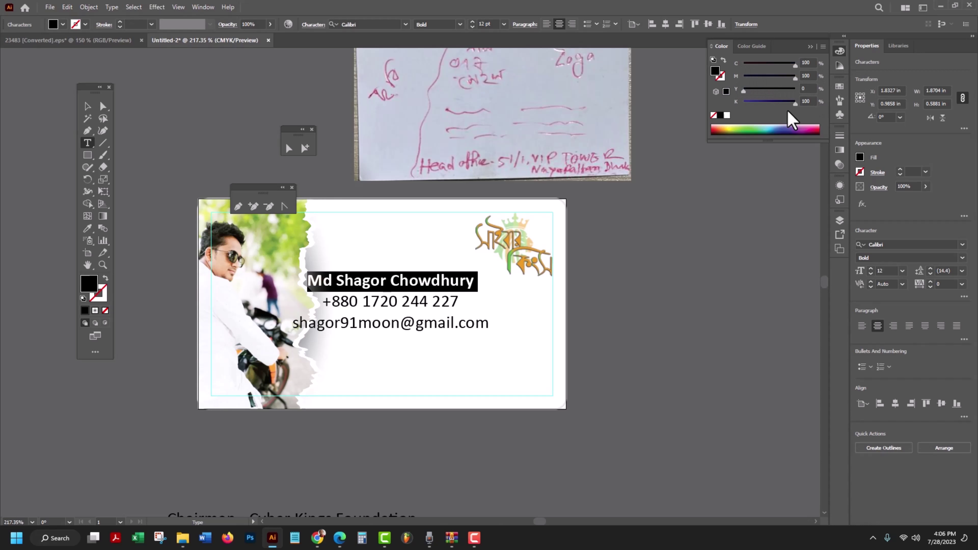
pyautogui.moveTo(795, 105); pyautogui.dragTo(741, 104)
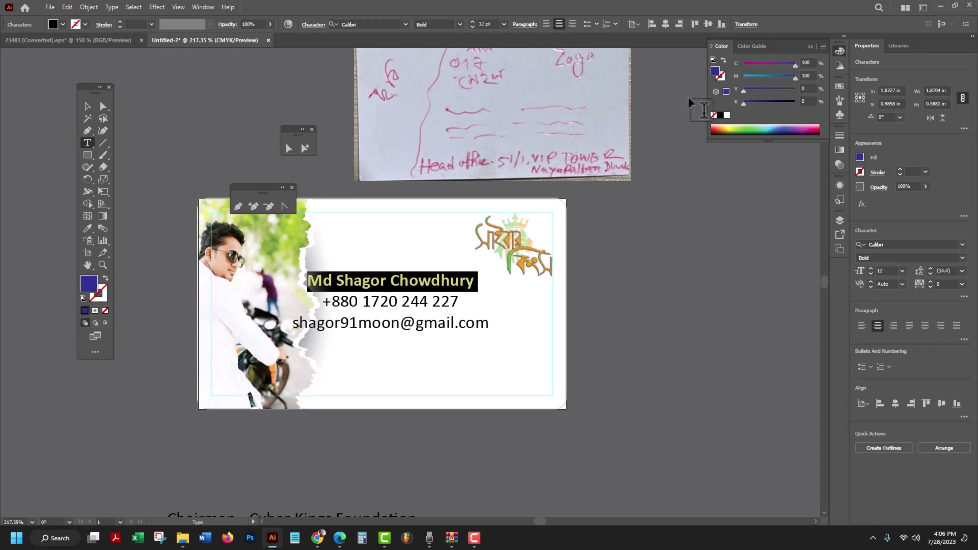
# Step: Reduce the phone and email lines to 8 pt
pyautogui.tripleClick(376, 303)
pyautogui.moveTo(391, 313); pyautogui.dragTo(390, 314)
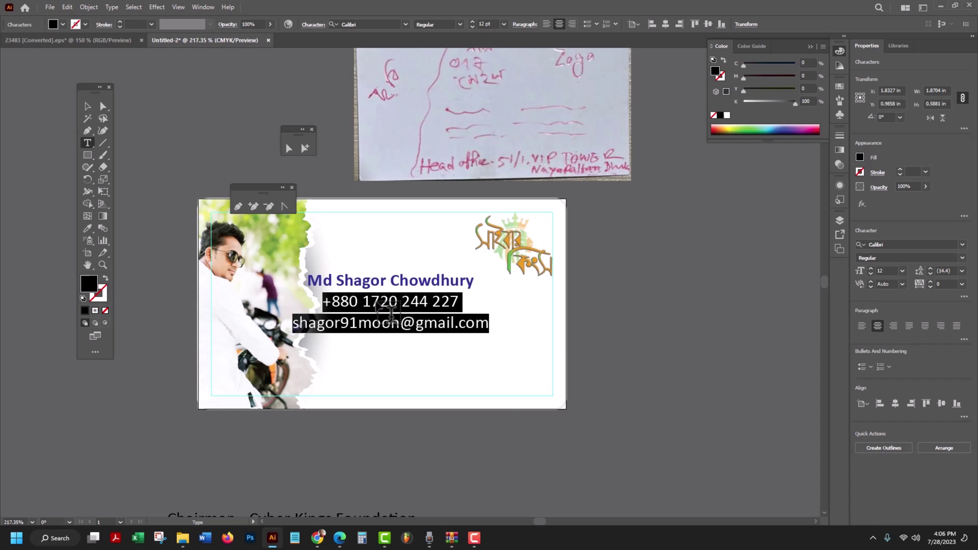
pyautogui.click(871, 274)
pyautogui.click(872, 275)
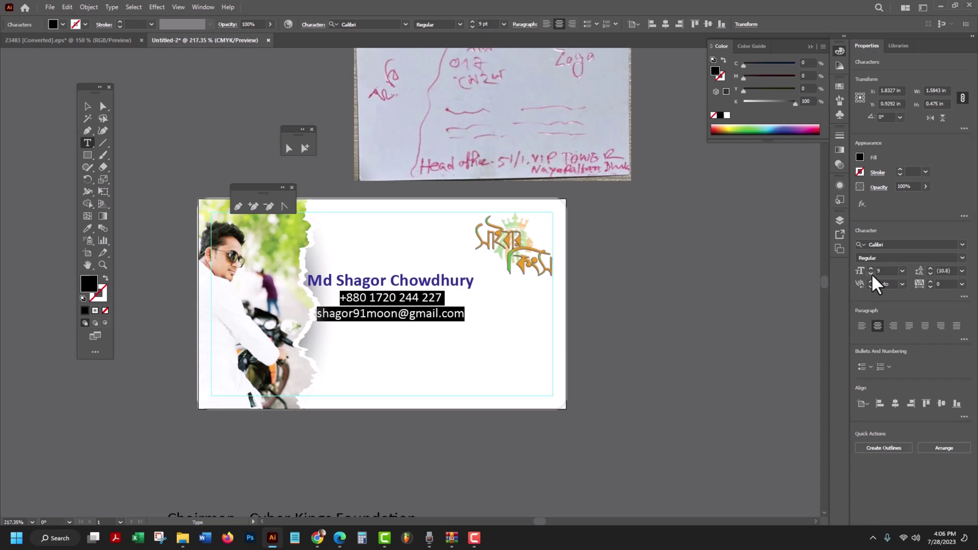
pyautogui.click(871, 275)
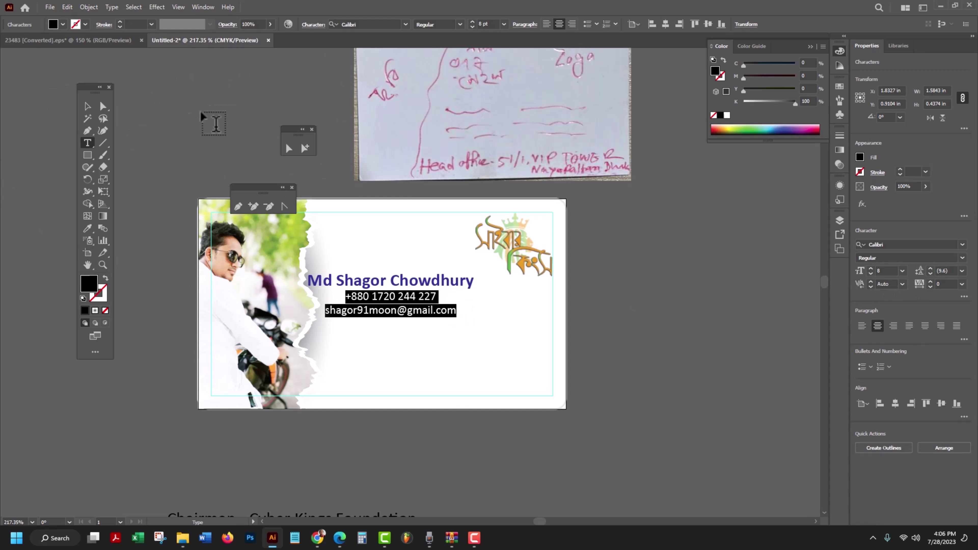
# Step: Move the text block up beside the logo and scale the logo slightly smaller
pyautogui.click(87, 109)
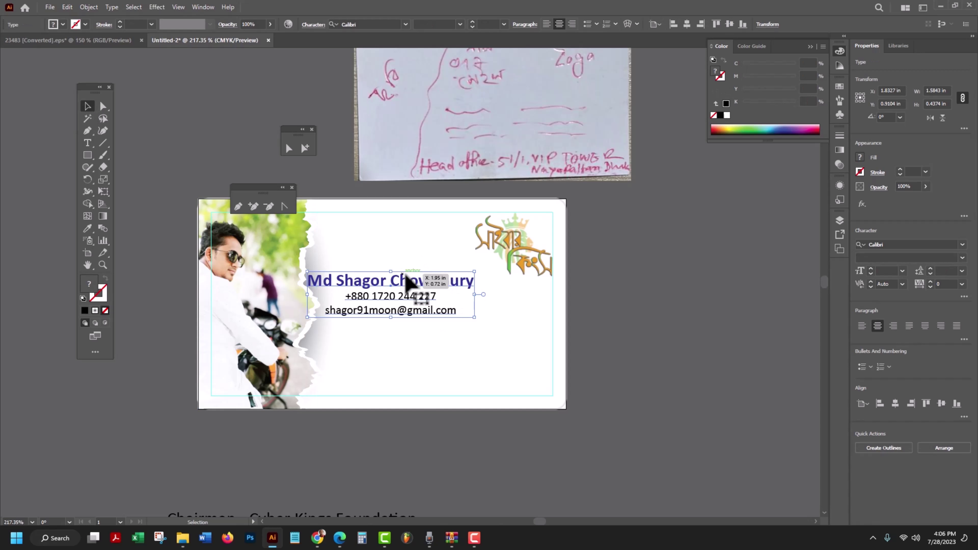
pyautogui.moveTo(408, 278)
pyautogui.mouseDown()
pyautogui.moveTo(421, 220)
pyautogui.moveTo(422, 230)
pyautogui.mouseUp()
pyautogui.scroll(4, 659, 305)
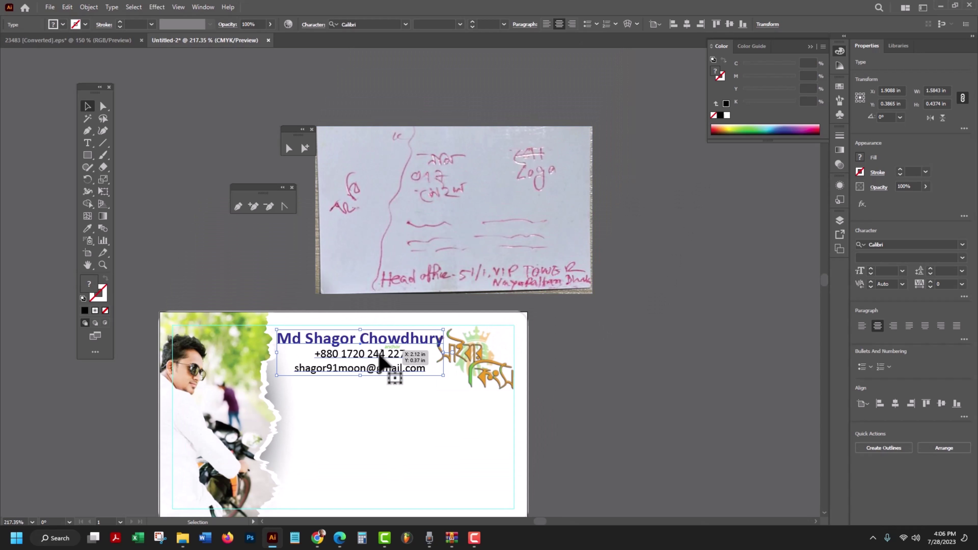
pyautogui.moveTo(380, 357); pyautogui.dragTo(380, 387)
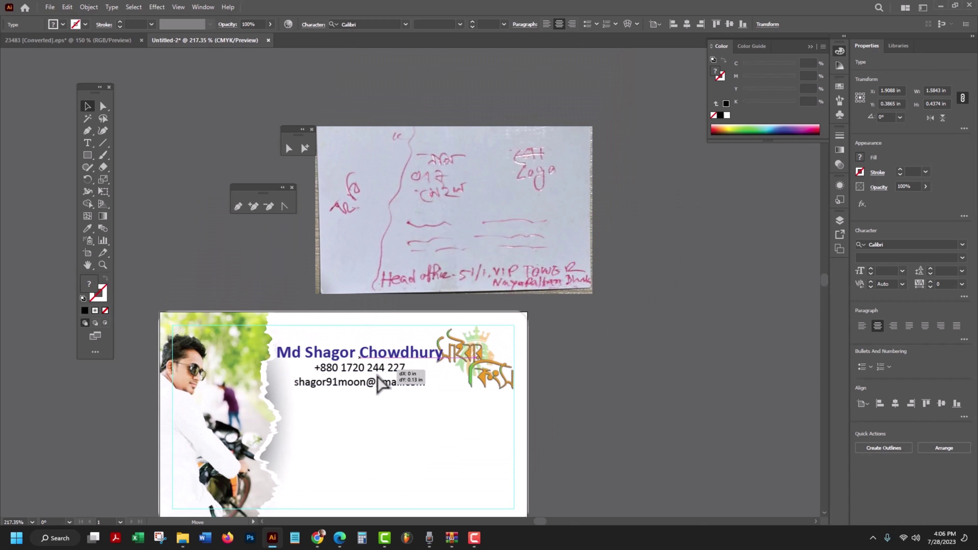
pyautogui.click(446, 348)
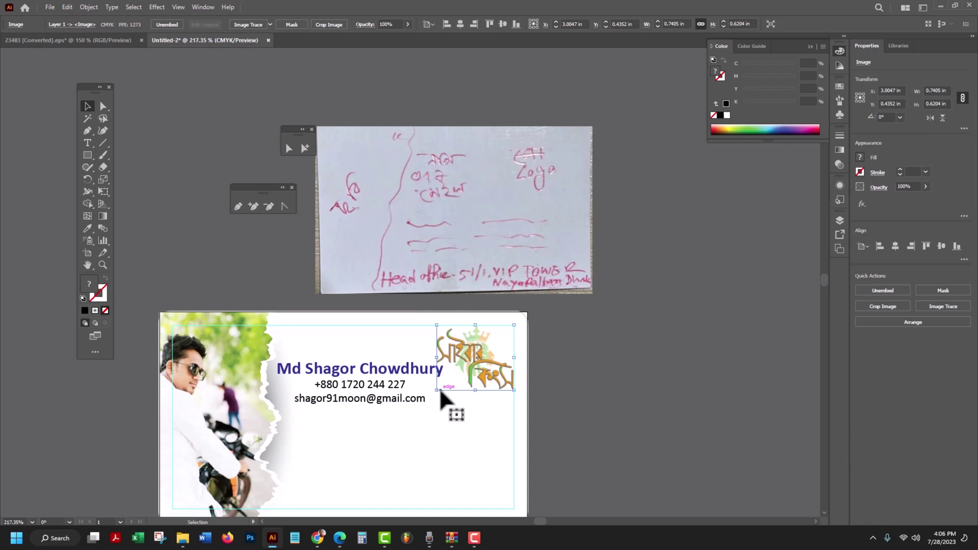
pyautogui.moveTo(436, 390); pyautogui.dragTo(449, 380)
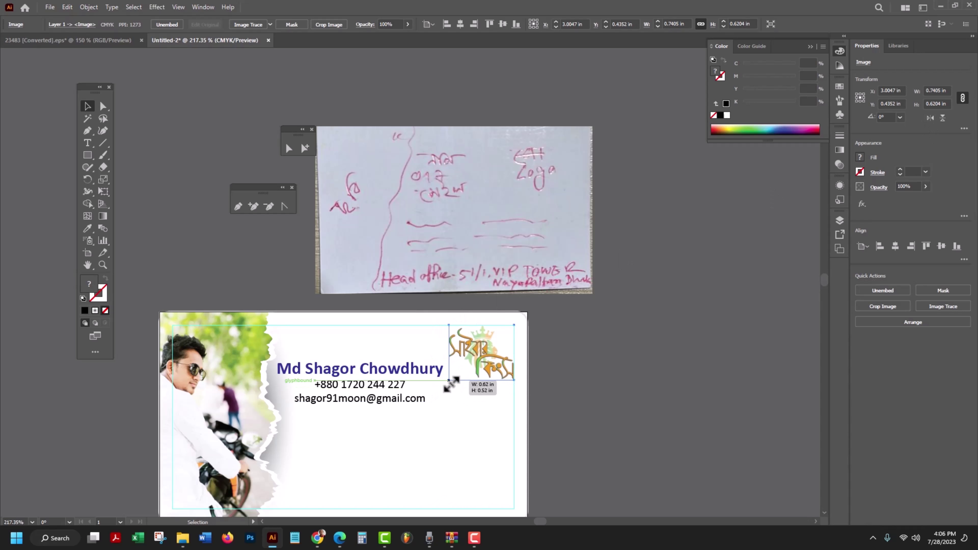
# Step: Set the name to 10 pt, phone and email leading to 9, and reposition the block
pyautogui.tripleClick(376, 369)
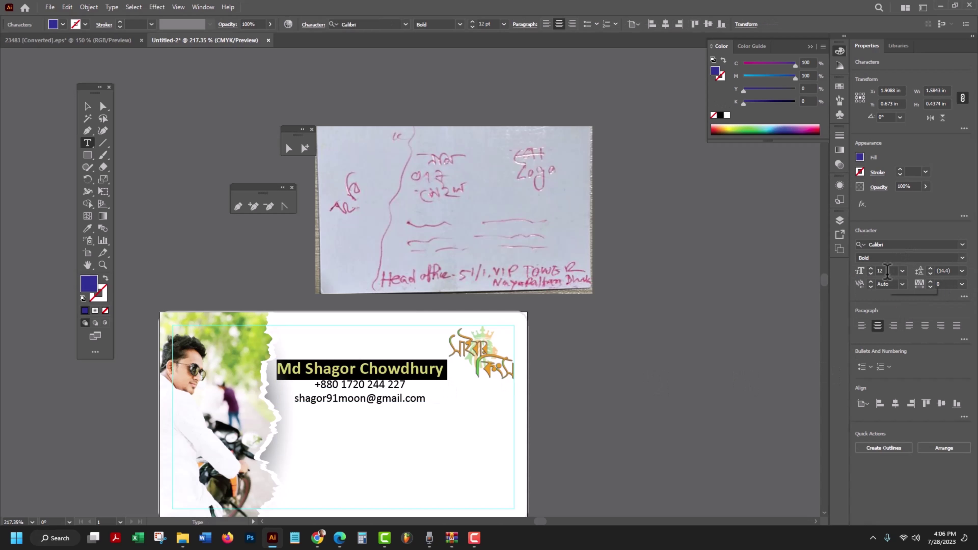
pyautogui.click(870, 273)
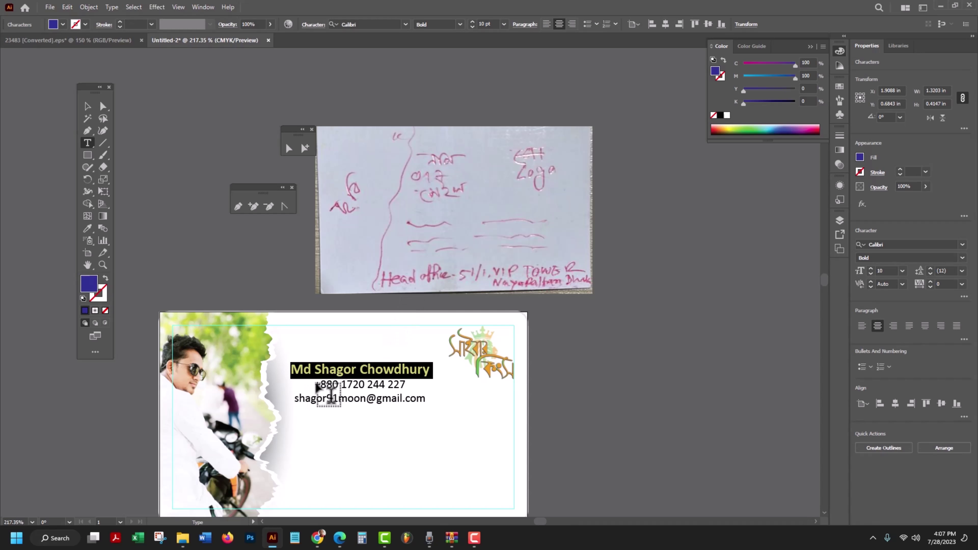
pyautogui.moveTo(317, 385); pyautogui.dragTo(392, 409)
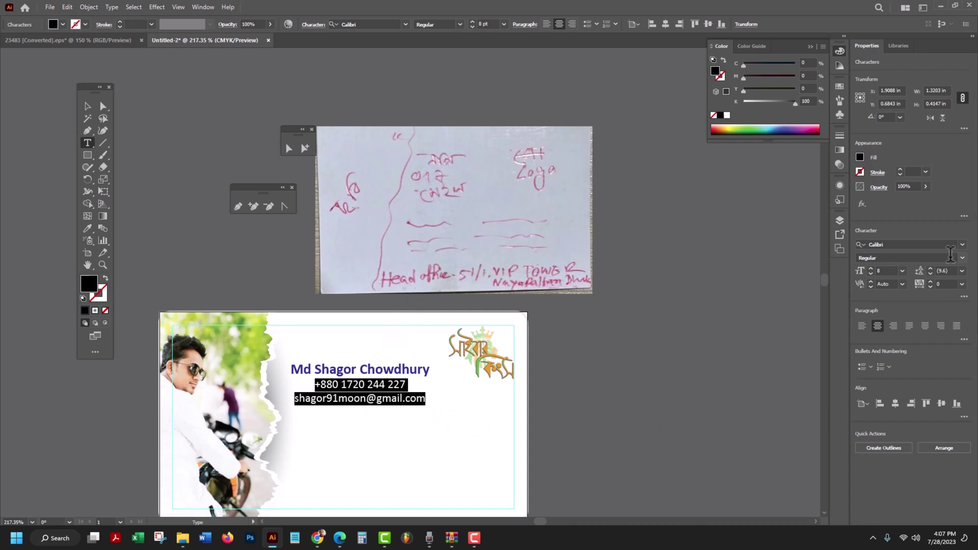
pyautogui.click(932, 274)
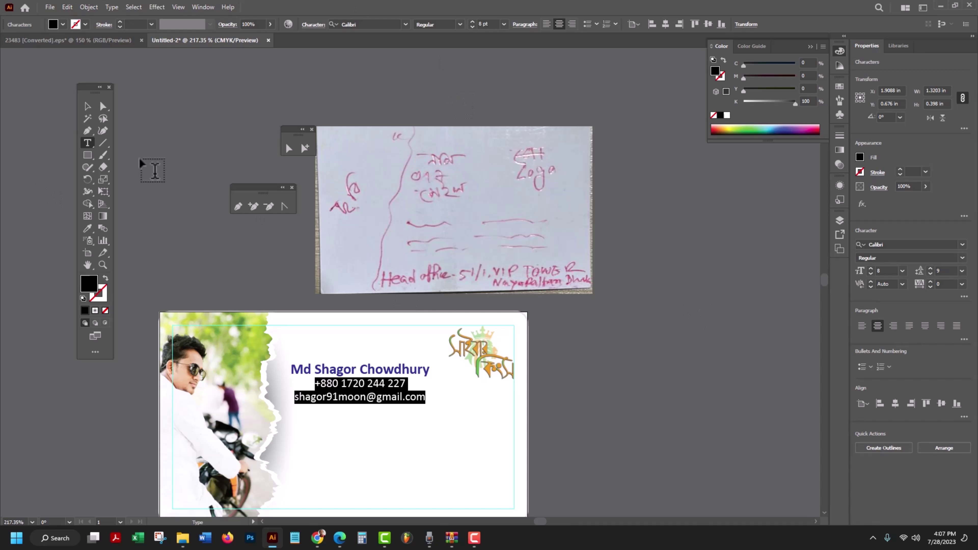
pyautogui.click(87, 106)
pyautogui.scroll(-3, 430, 332)
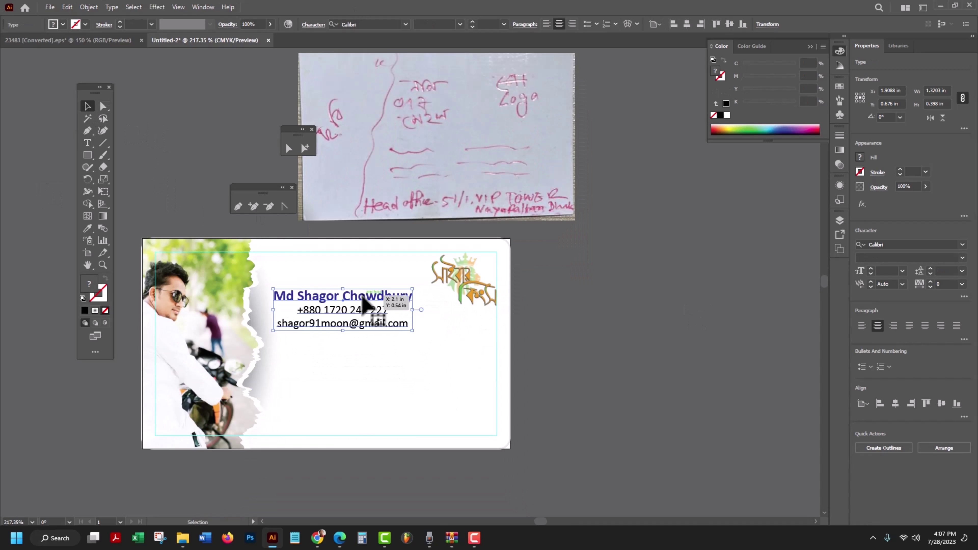
pyautogui.moveTo(371, 306); pyautogui.dragTo(362, 266)
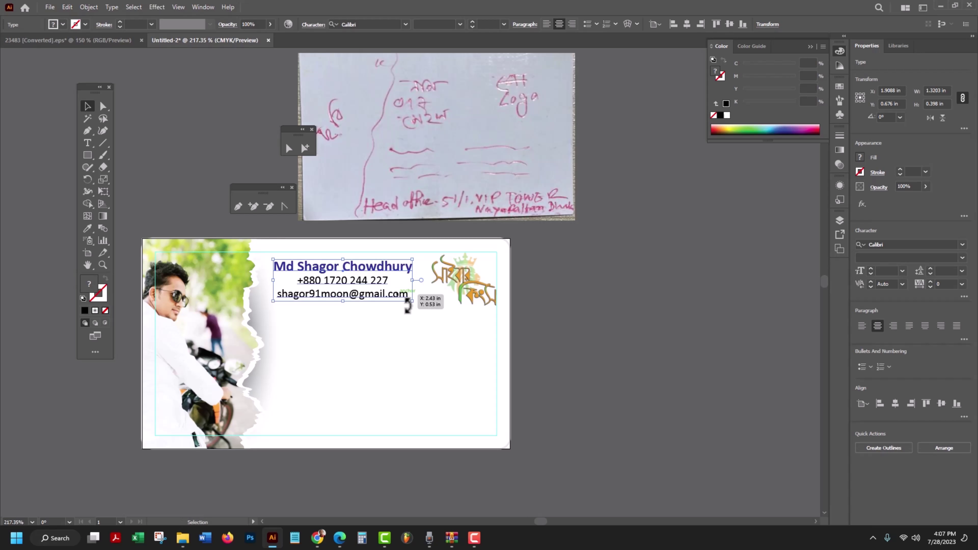
pyautogui.click(570, 392)
# Step: Remove the Chairman, Owner and Manager Recruiting lines from the off-card block, leaving only the address
pyautogui.scroll(-5, 554, 347)
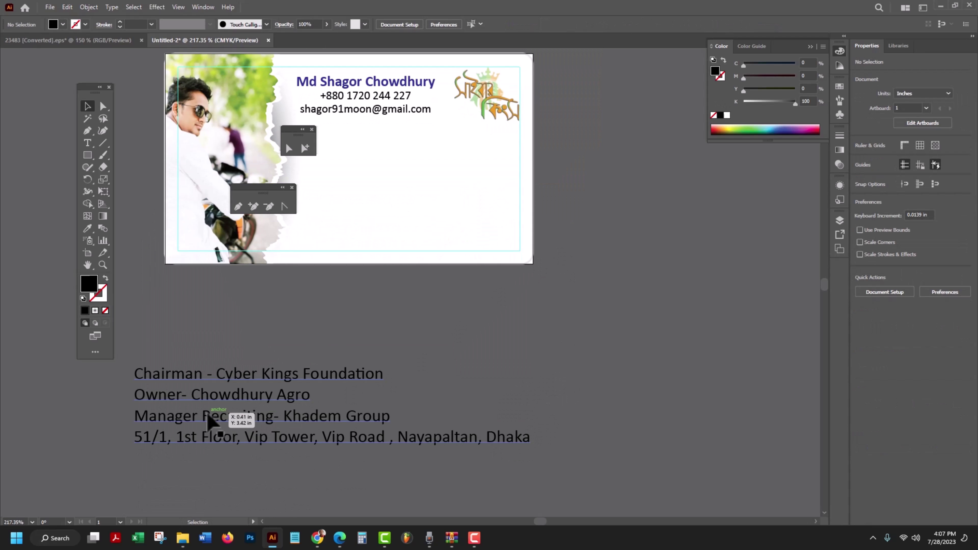
pyautogui.doubleClick(167, 379)
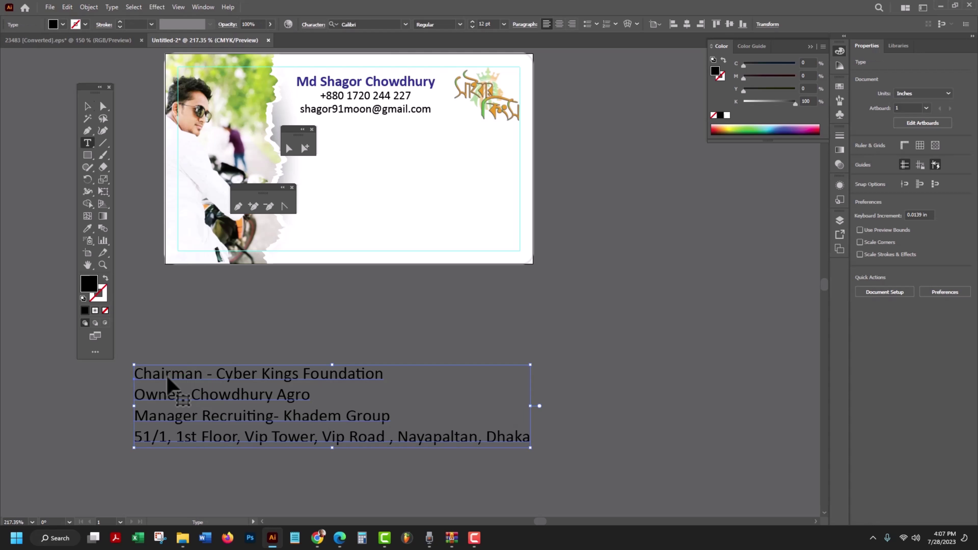
pyautogui.click(139, 378)
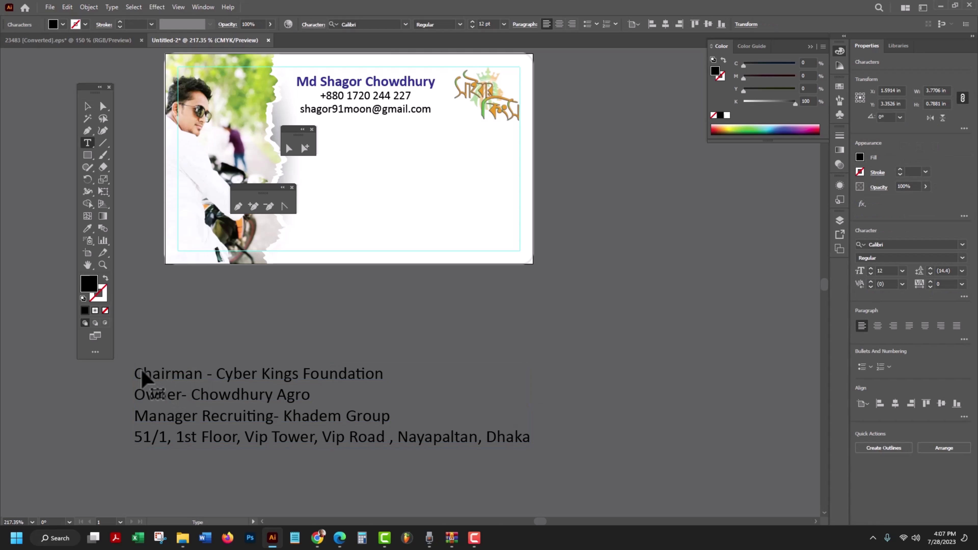
pyautogui.tripleClick(141, 372)
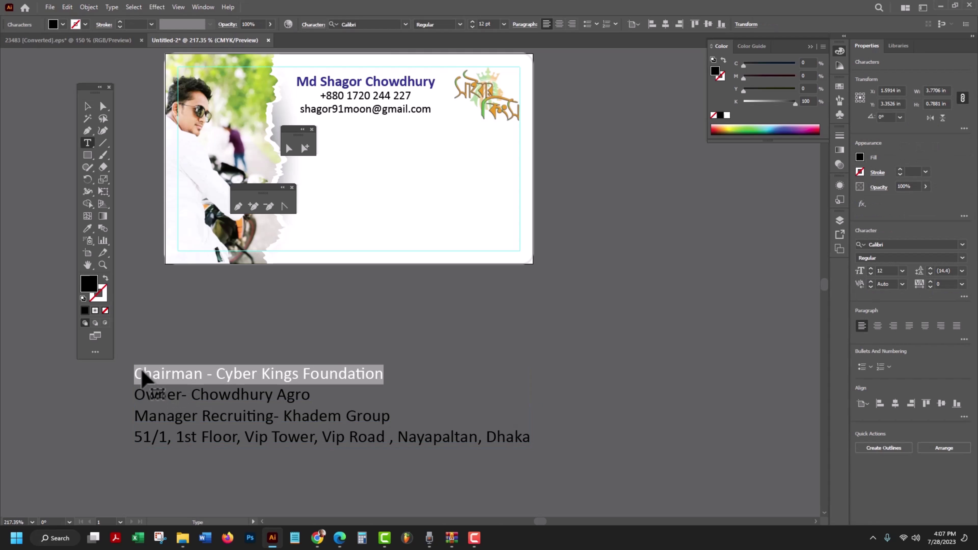
pyautogui.hotkey('shift', 'Down')
pyautogui.hotkey('shift', 'Down')
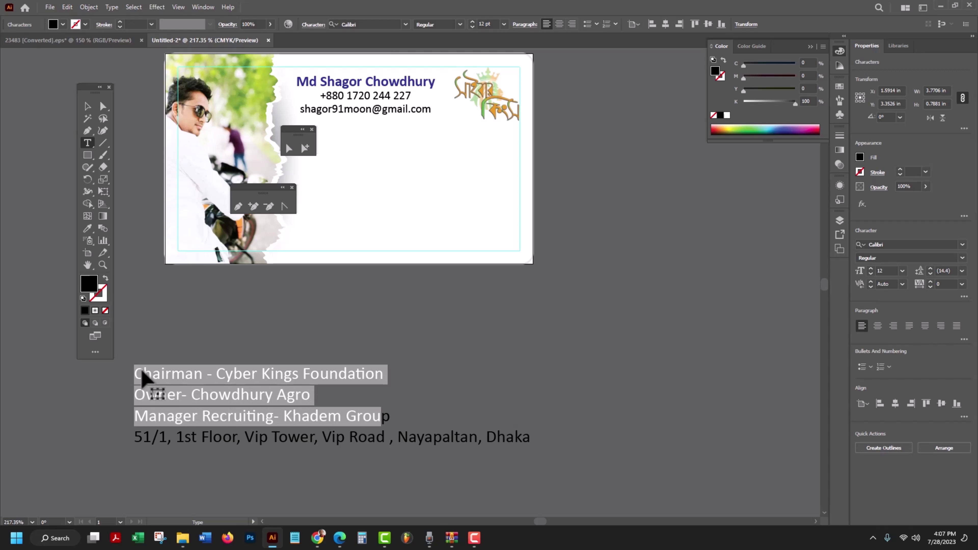
pyautogui.press('ctrl')
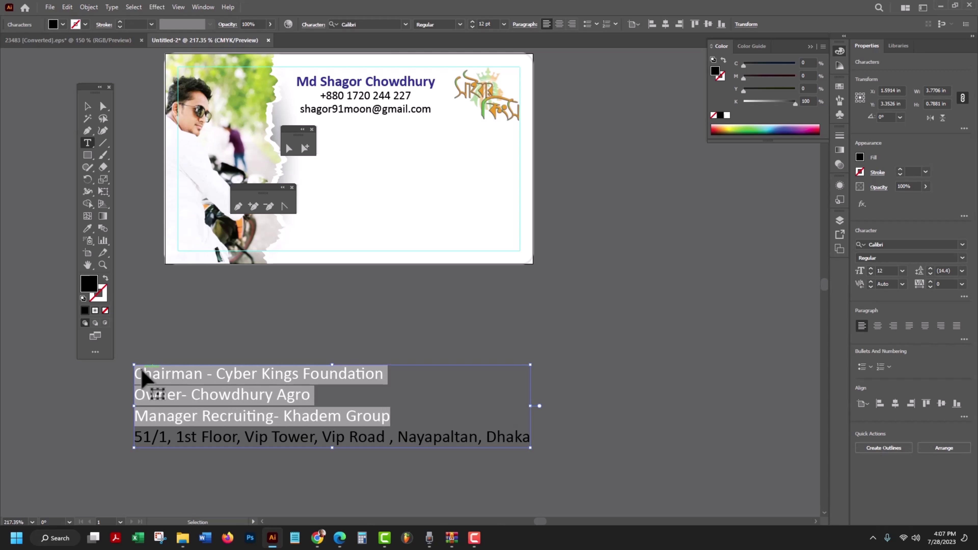
pyautogui.press('BackSpace')
pyautogui.press('Delete')
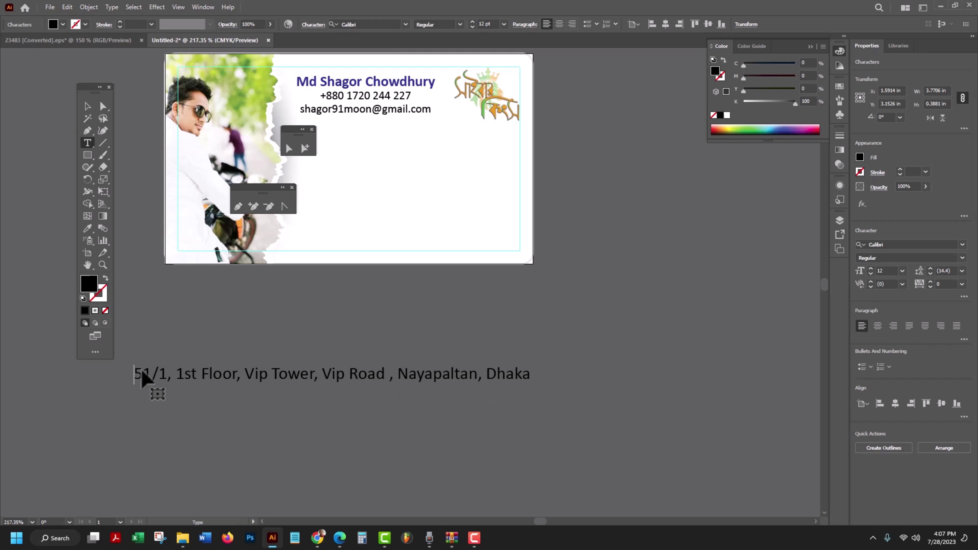
pyautogui.click(87, 106)
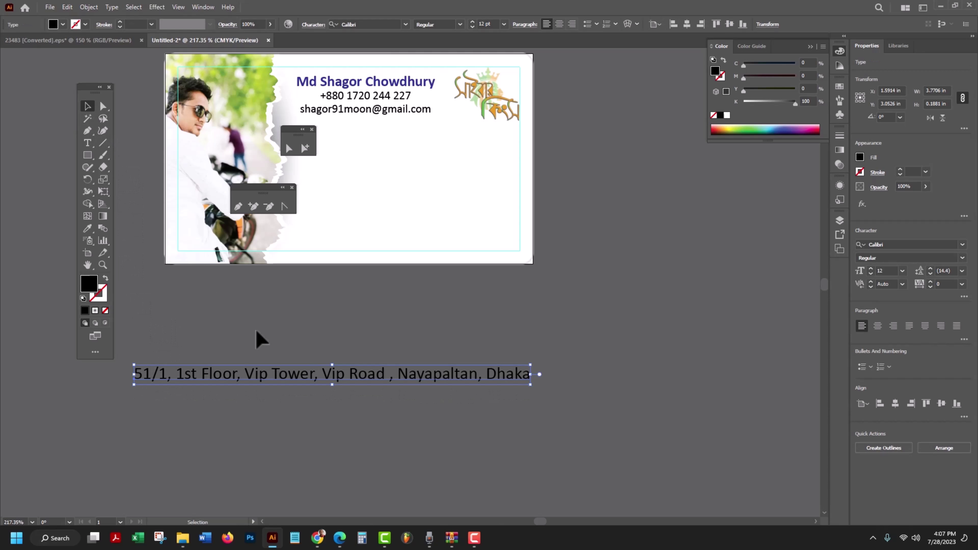
pyautogui.click(478, 321)
pyautogui.moveTo(478, 321); pyautogui.dragTo(377, 425)
# Step: Paste the three title lines as a new text block right of the card
pyautogui.click(88, 142)
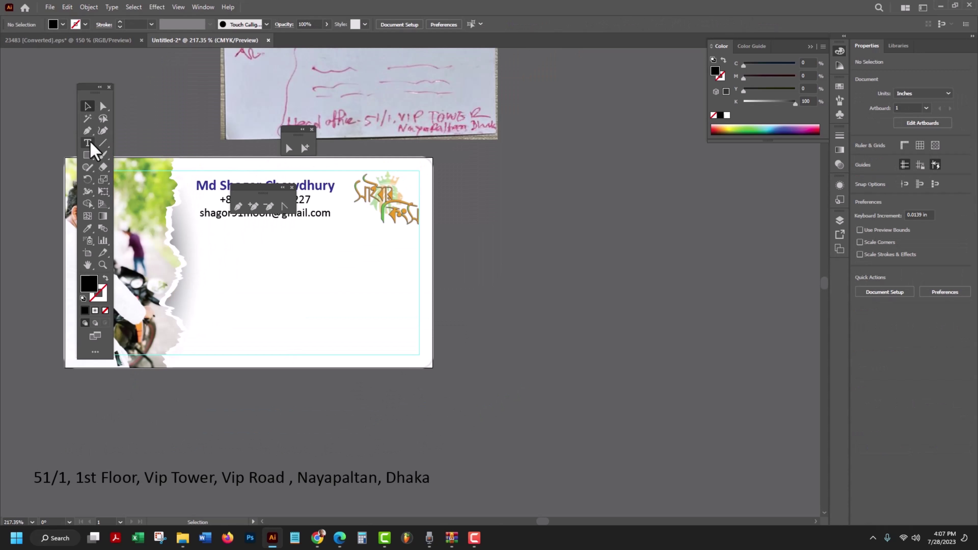
pyautogui.click(513, 314)
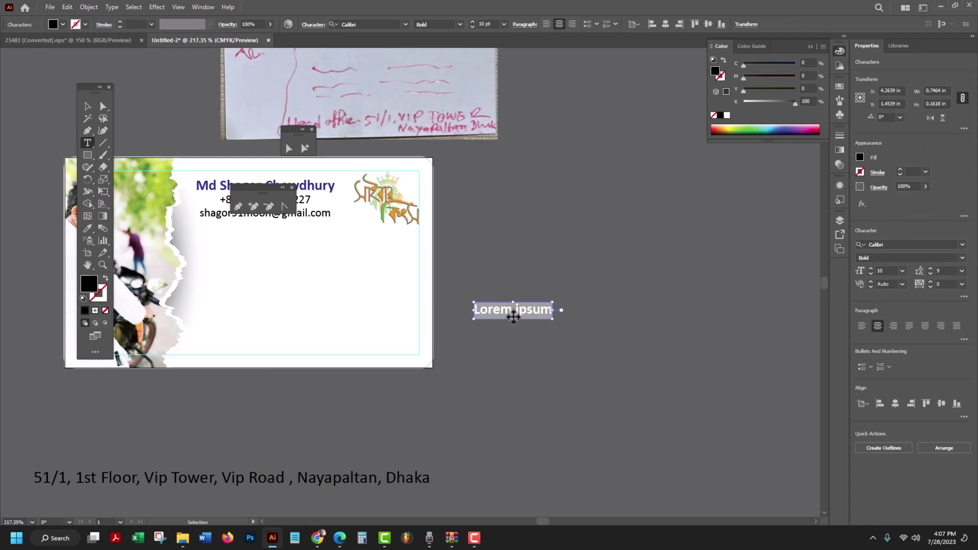
pyautogui.hotkey('ctrl', 'v')
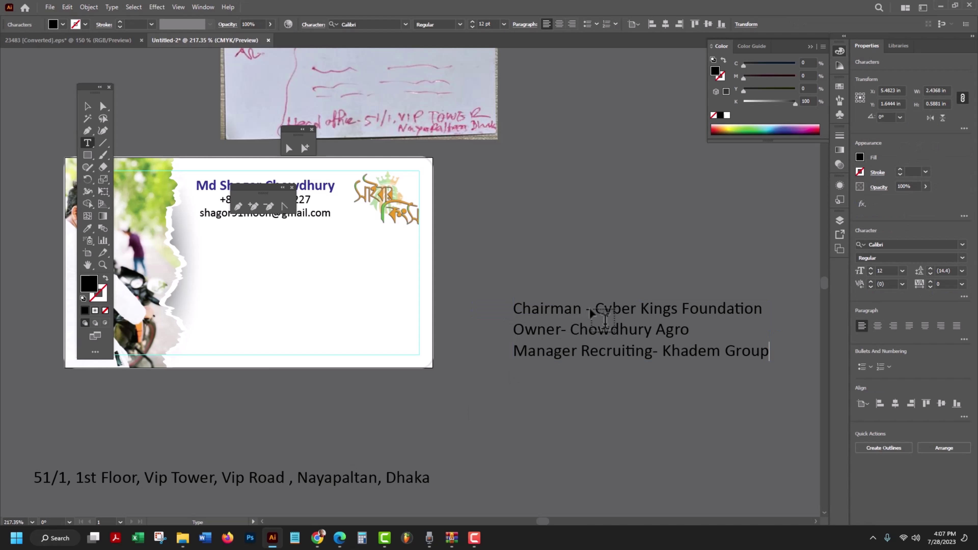
# Step: Replace the hyphens after Chairman, Owner and Recruiting with colons
pyautogui.click(592, 311)
pyautogui.press('BackSpace')
pyautogui.press('BackSpace')
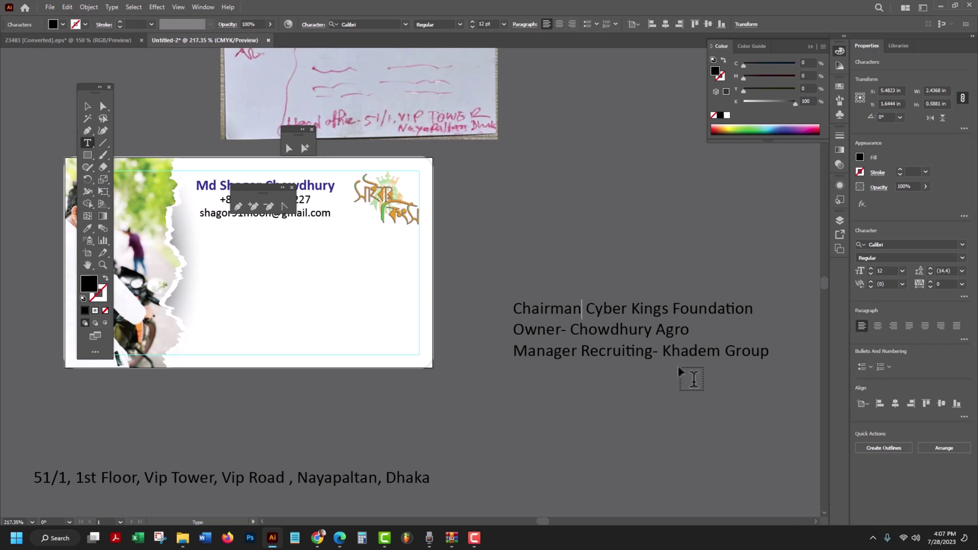
pyautogui.write(':')
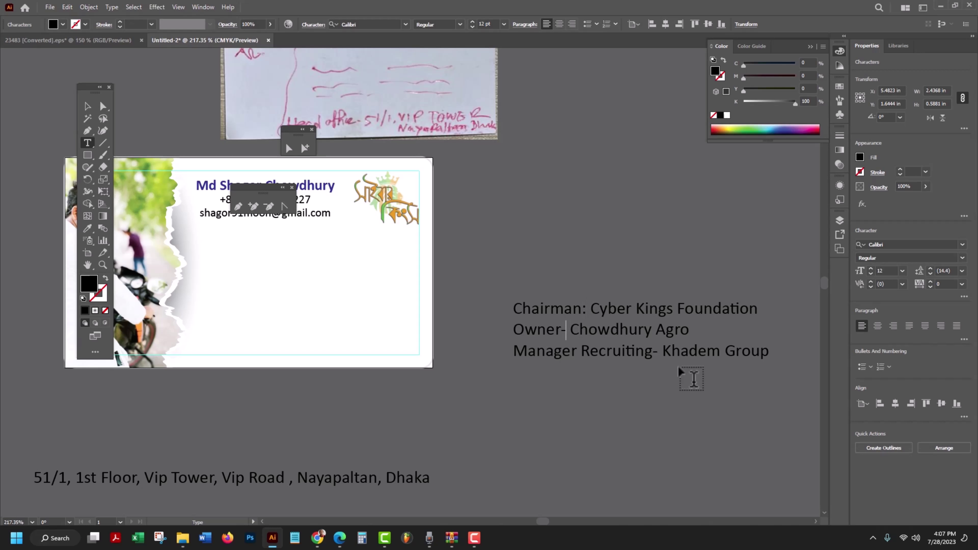
pyautogui.press('BackSpace')
pyautogui.write(':')
pyautogui.hotkey('ctrl', 'Right')
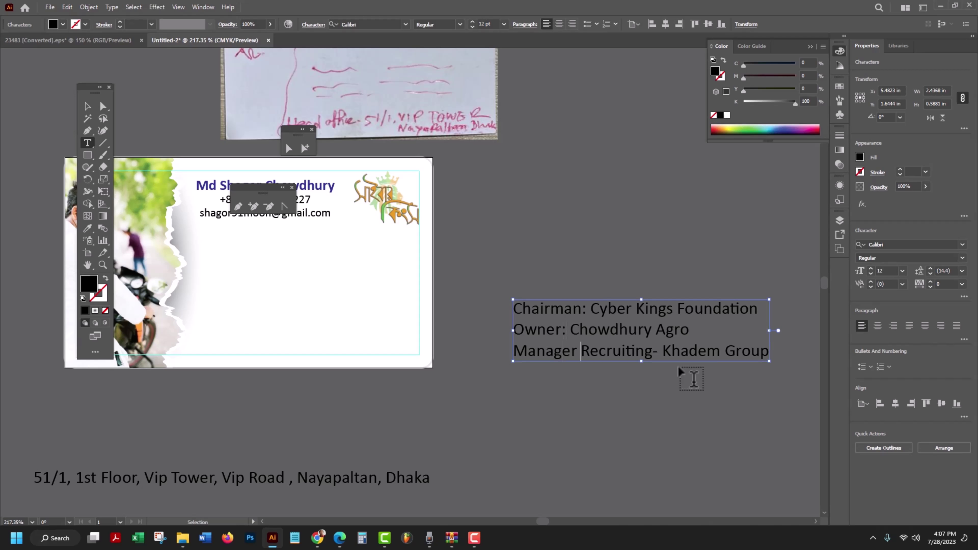
pyautogui.press('BackSpace')
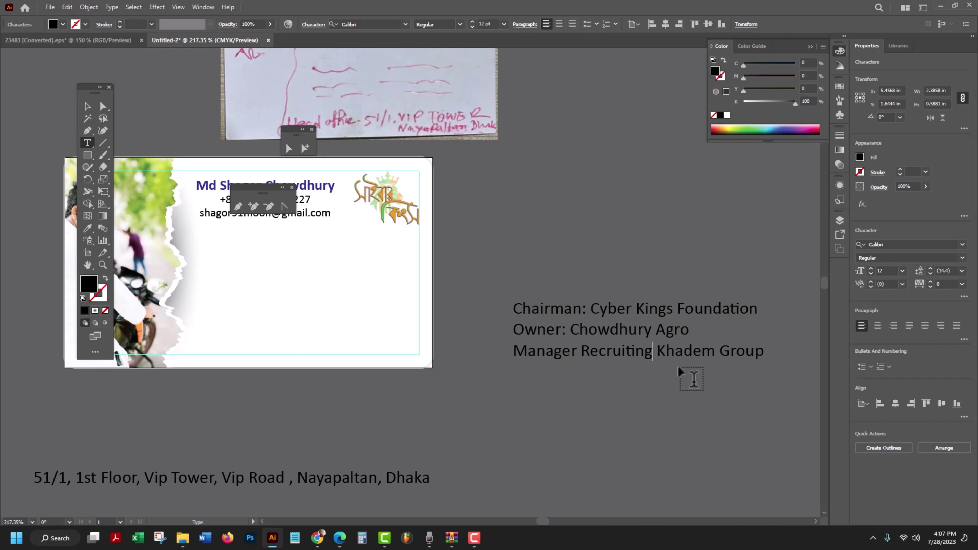
pyautogui.write(':')
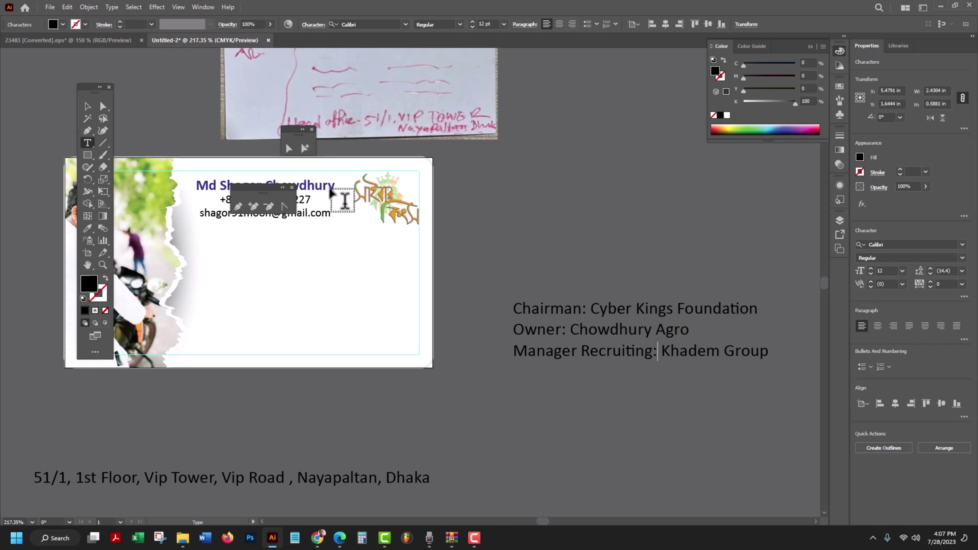
pyautogui.press('Escape')
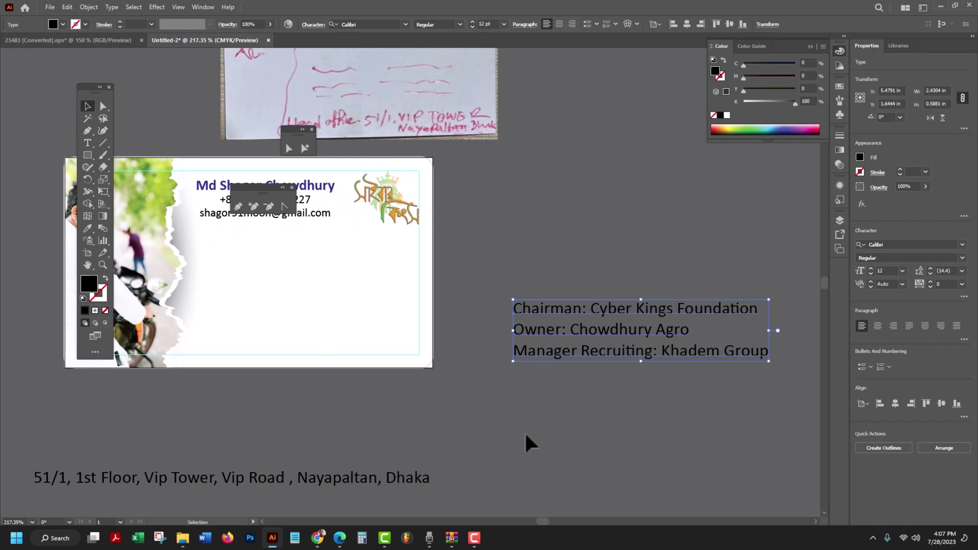
# Step: Move the titles block onto the card below the email, narrow it, and edit the Chairman line
pyautogui.moveTo(581, 314); pyautogui.dragTo(268, 254)
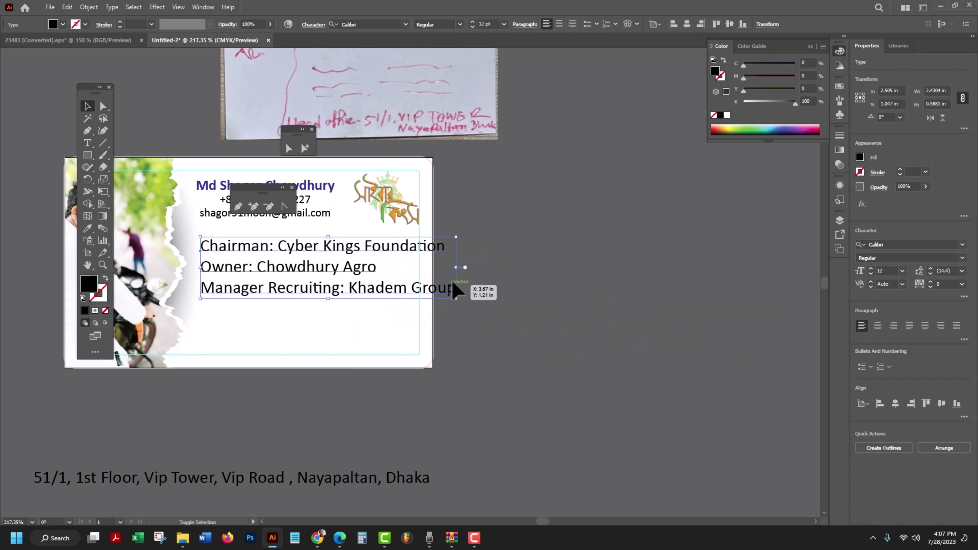
pyautogui.moveTo(456, 267); pyautogui.dragTo(419, 267)
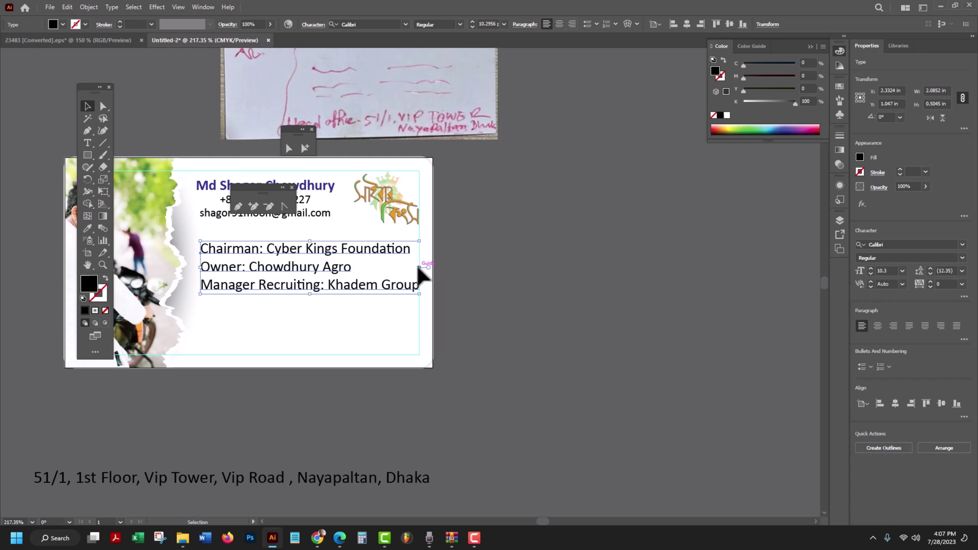
pyautogui.doubleClick(244, 254)
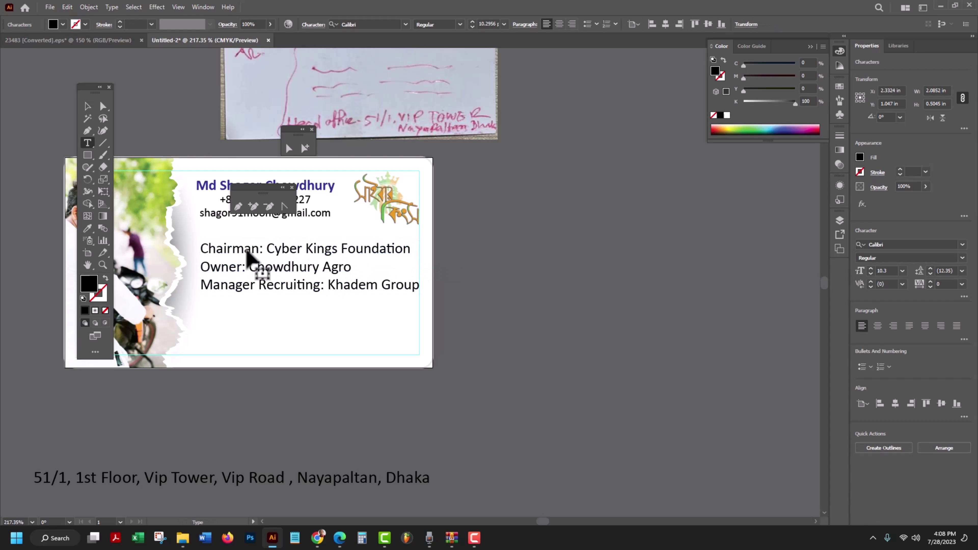
pyautogui.moveTo(266, 250); pyautogui.dragTo(190, 250)
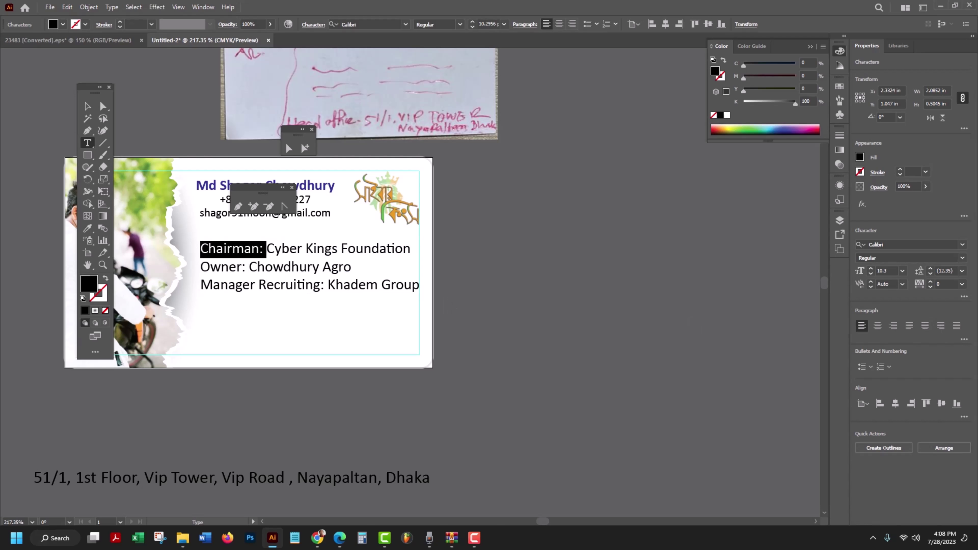
pyautogui.click(303, 254)
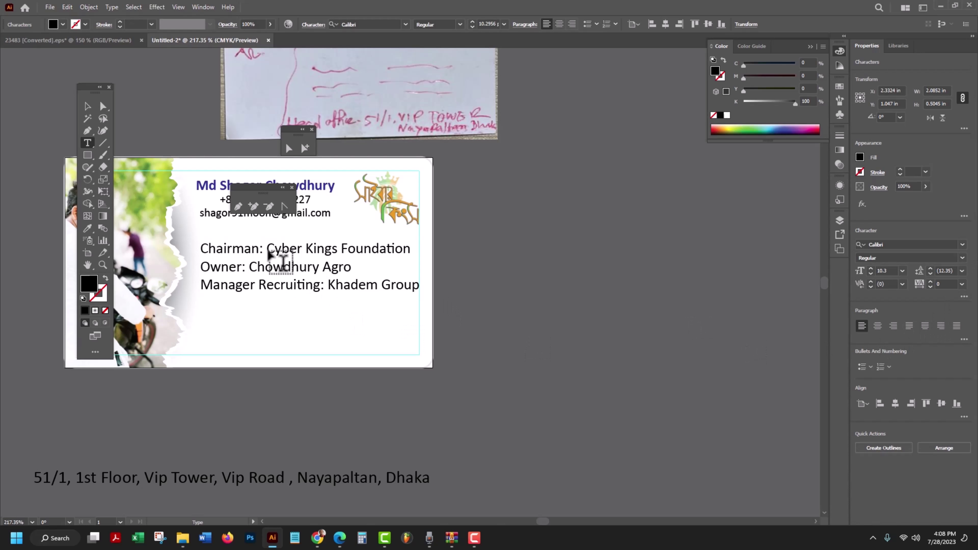
pyautogui.moveTo(267, 251); pyautogui.dragTo(414, 256)
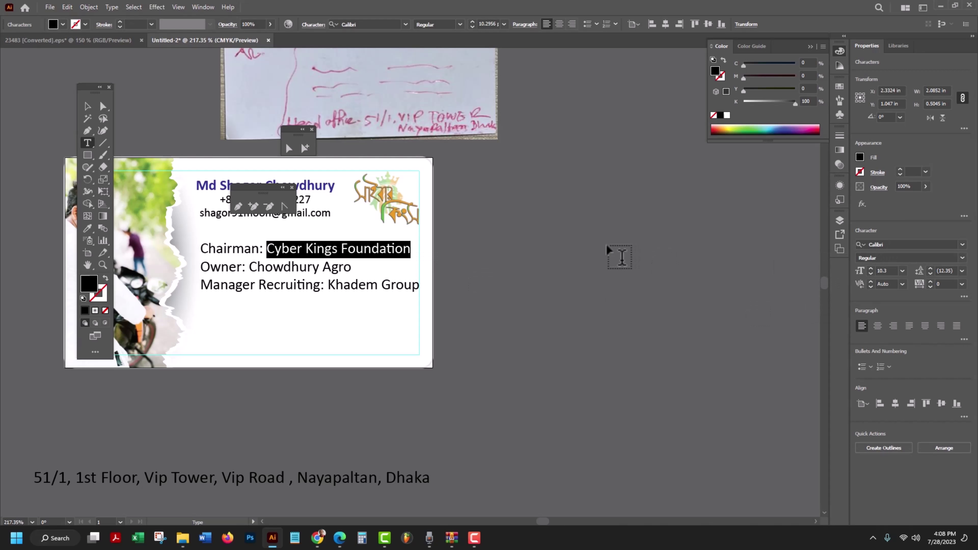
pyautogui.click(86, 107)
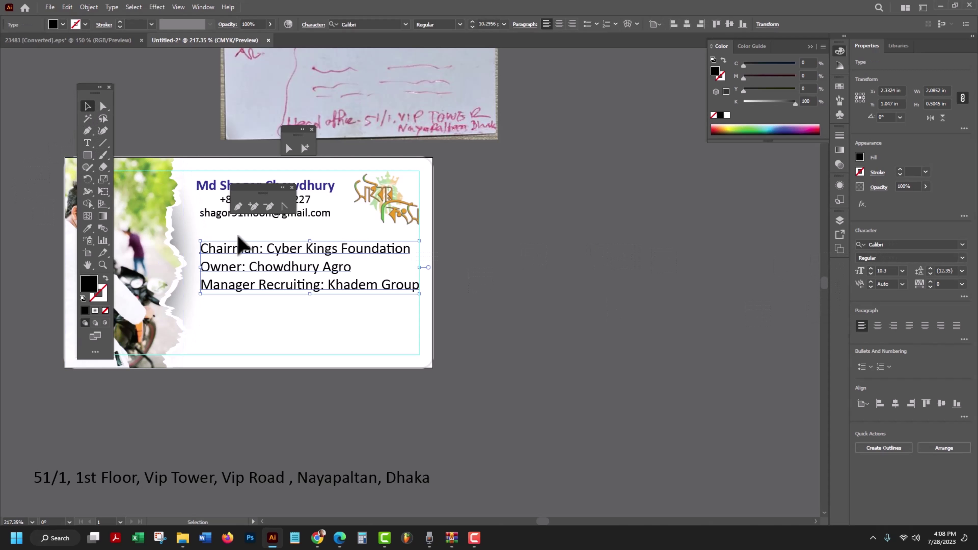
pyautogui.doubleClick(259, 250)
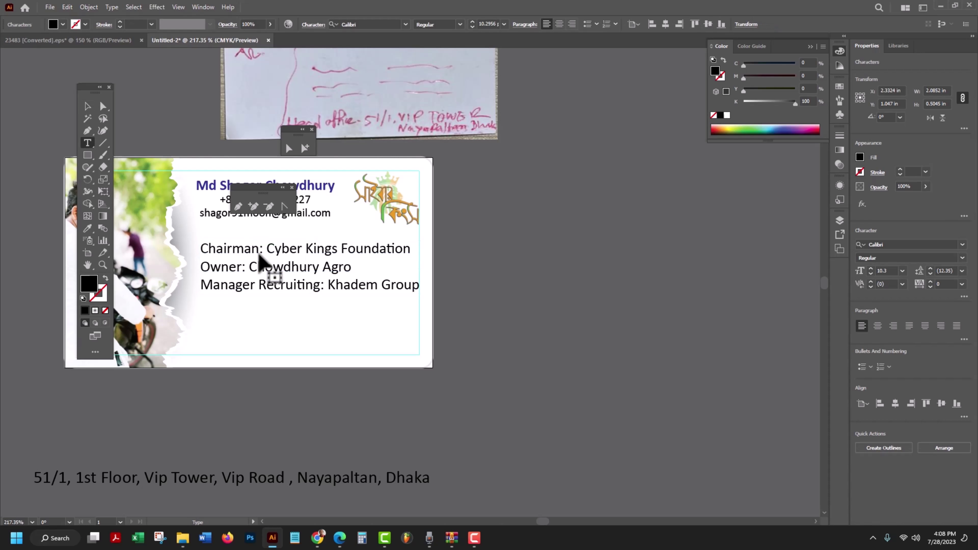
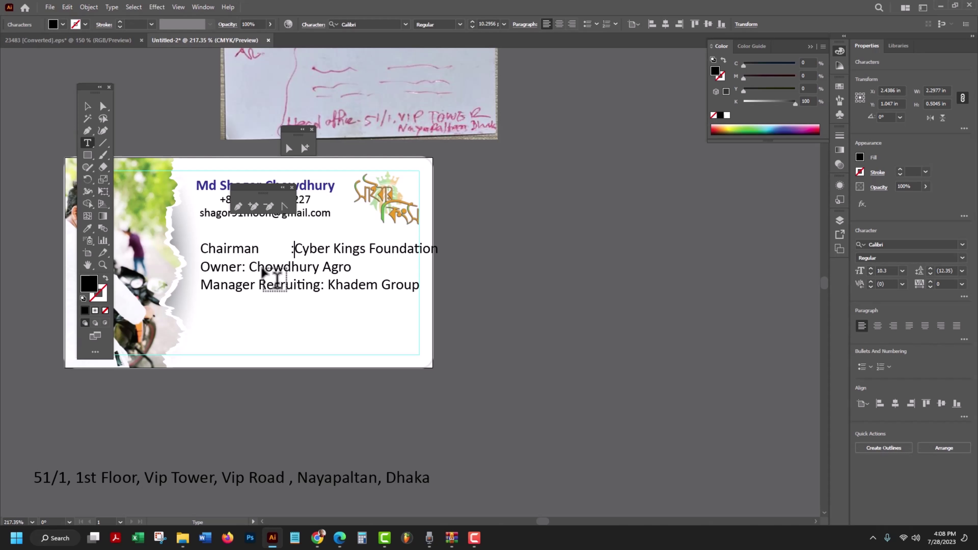
# Step: Undo the extra spacing after Owner to restore the compact 'Role: Organisation' lines
pyautogui.click(246, 268)
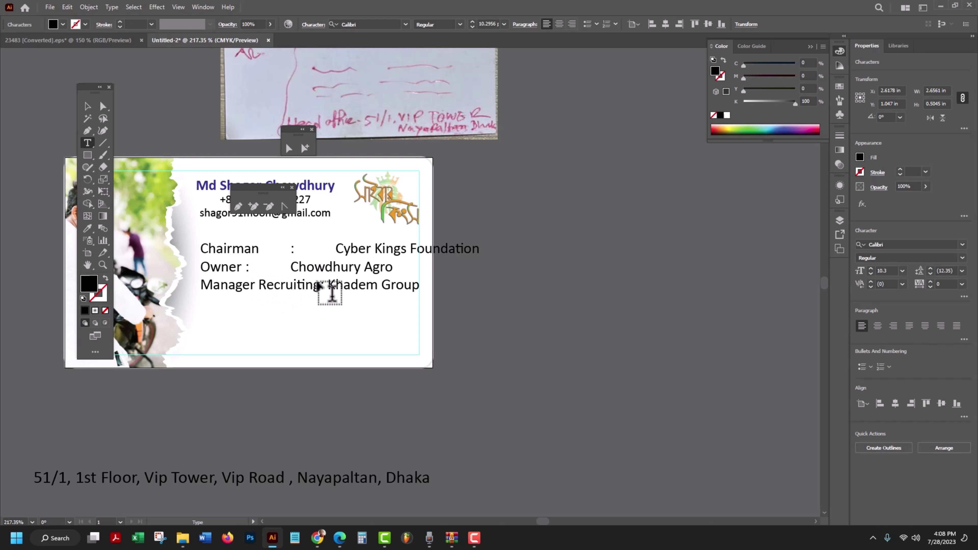
pyautogui.hotkey('ctrl', 'z')
pyautogui.hotkey('ctrl', 'z')
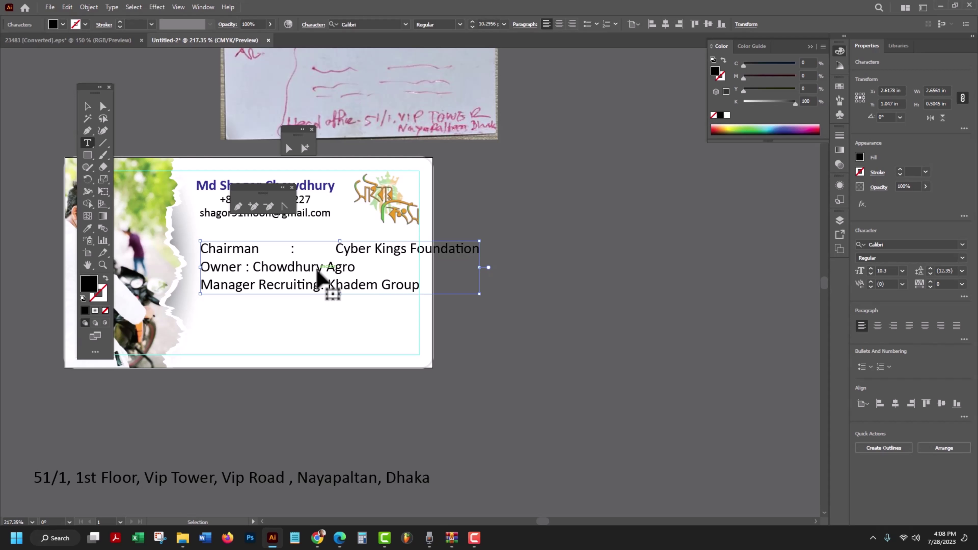
pyautogui.hotkey('ctrl', 'z')
pyautogui.hotkey('ctrl', 'z')
pyautogui.hotkey('ctrl', 'z')
pyautogui.hotkey('ctrl', 'z')
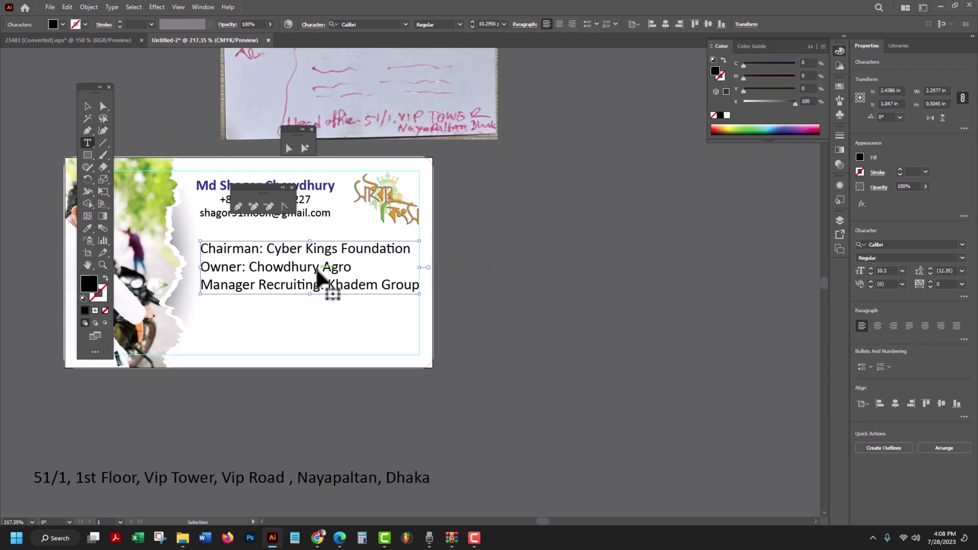
pyautogui.hotkey('ctrl', 'z')
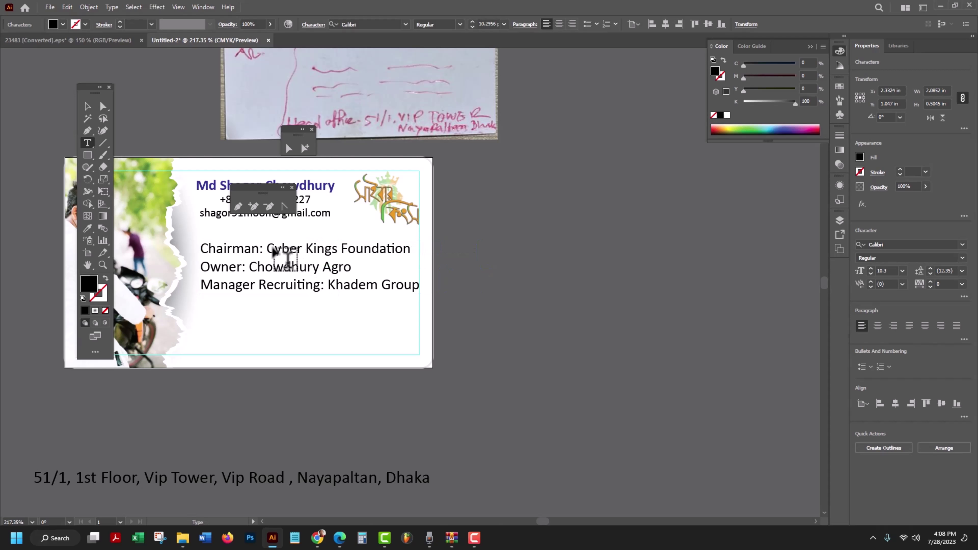
# Step: Set Cyber Kings Foundation, Chowdhury Agro and Khadem Group to Bold via the font style list
pyautogui.moveTo(266, 249); pyautogui.dragTo(423, 272)
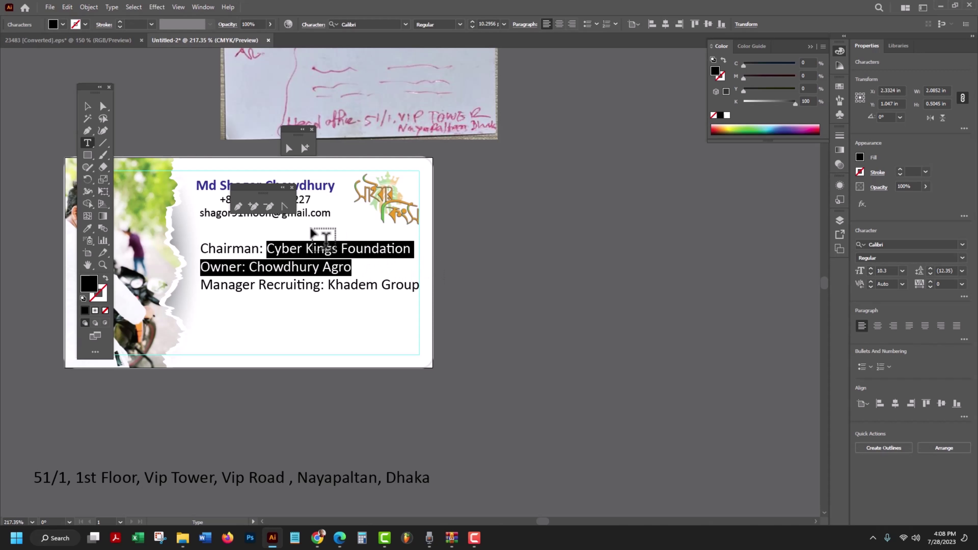
pyautogui.click(293, 258)
pyautogui.moveTo(268, 251); pyautogui.dragTo(414, 252)
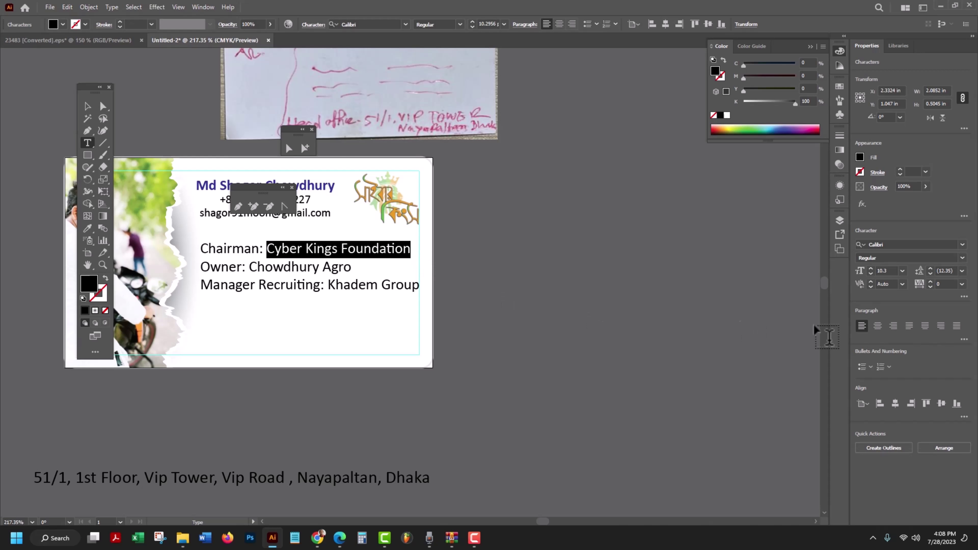
pyautogui.click(961, 259)
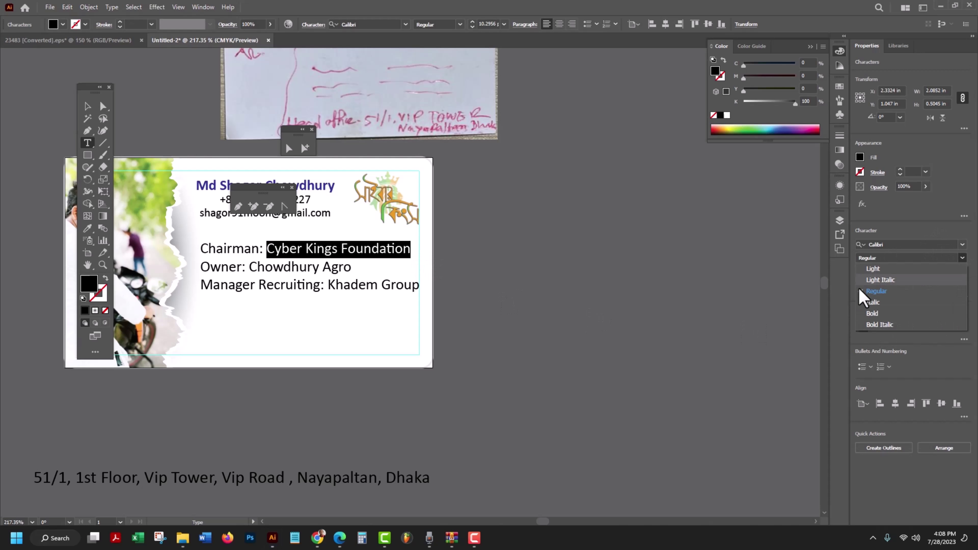
pyautogui.click(869, 308)
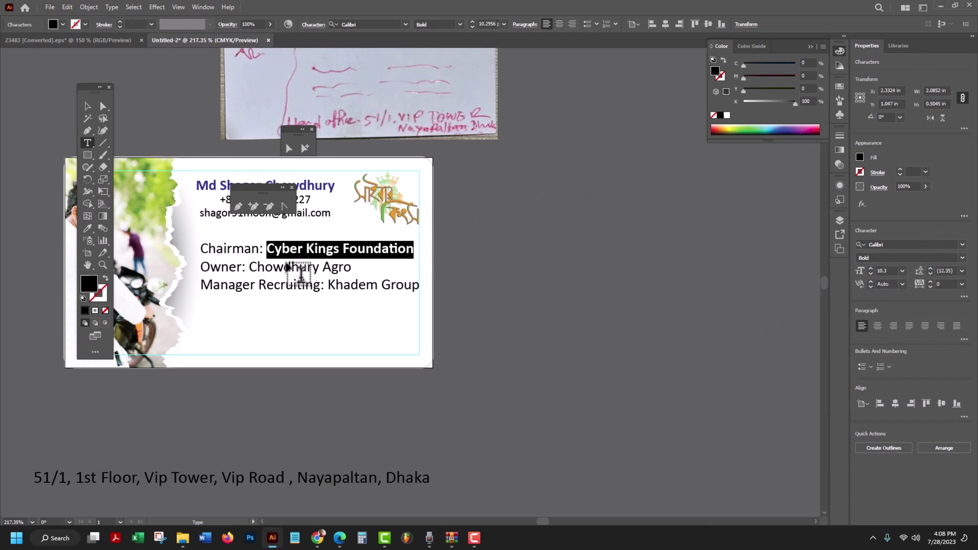
pyautogui.moveTo(251, 270); pyautogui.dragTo(354, 270)
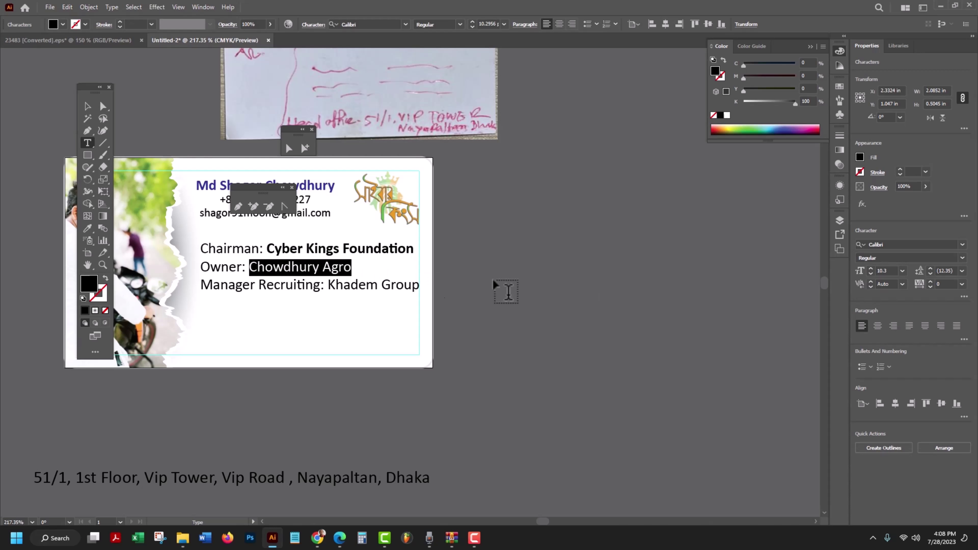
pyautogui.click(961, 259)
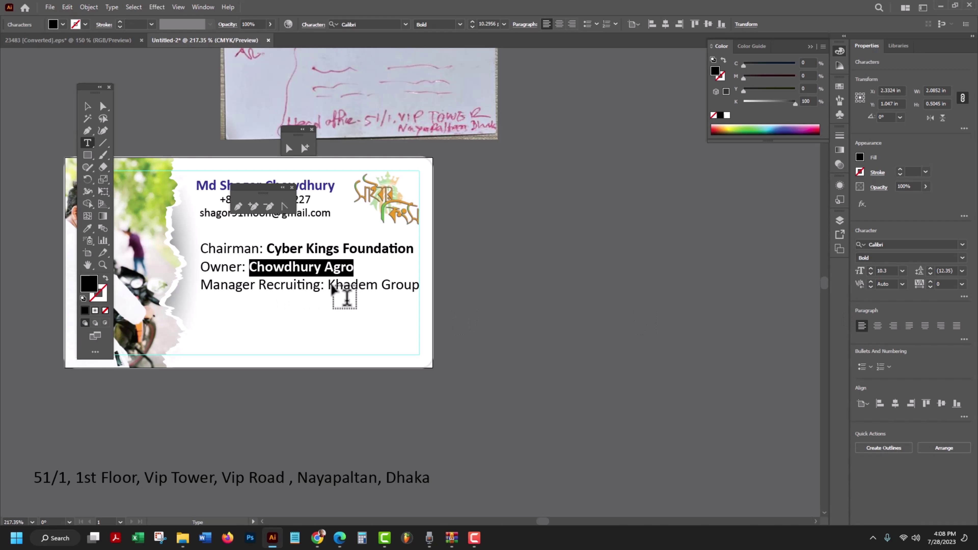
pyautogui.moveTo(329, 287); pyautogui.dragTo(420, 289)
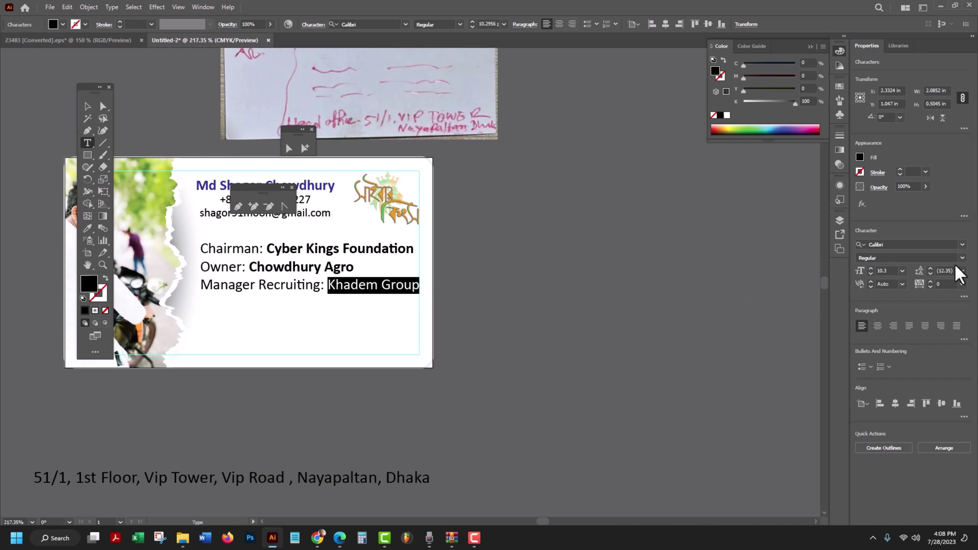
pyautogui.click(963, 258)
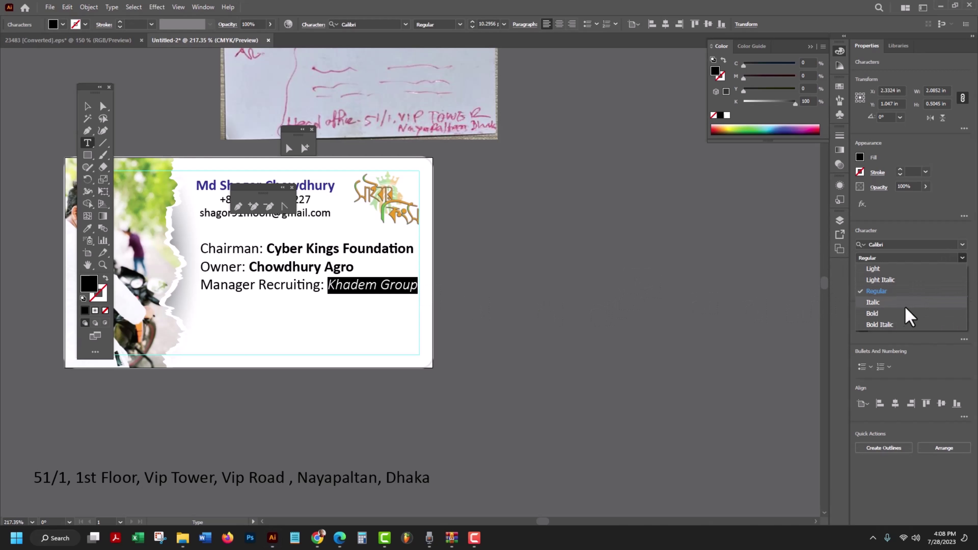
pyautogui.click(899, 318)
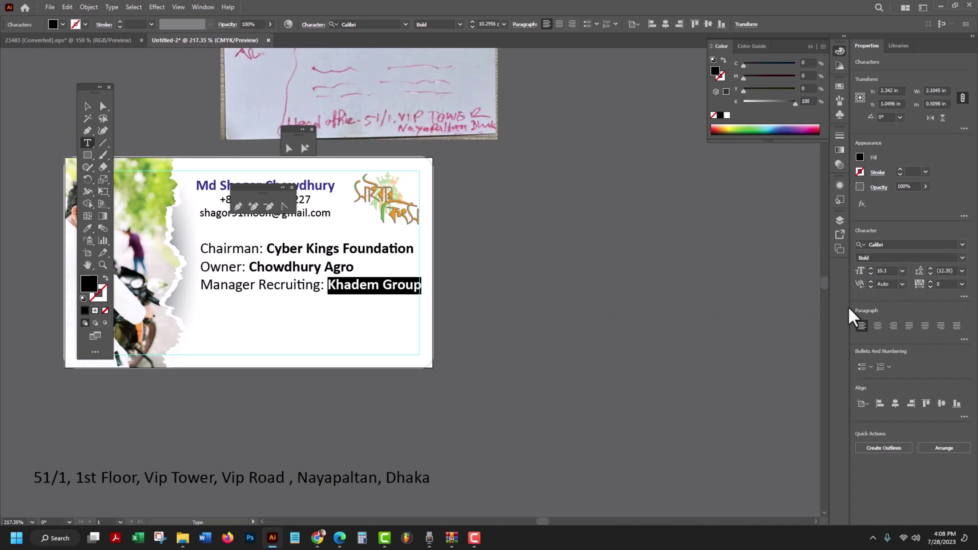
pyautogui.click(239, 251)
pyautogui.click(276, 261)
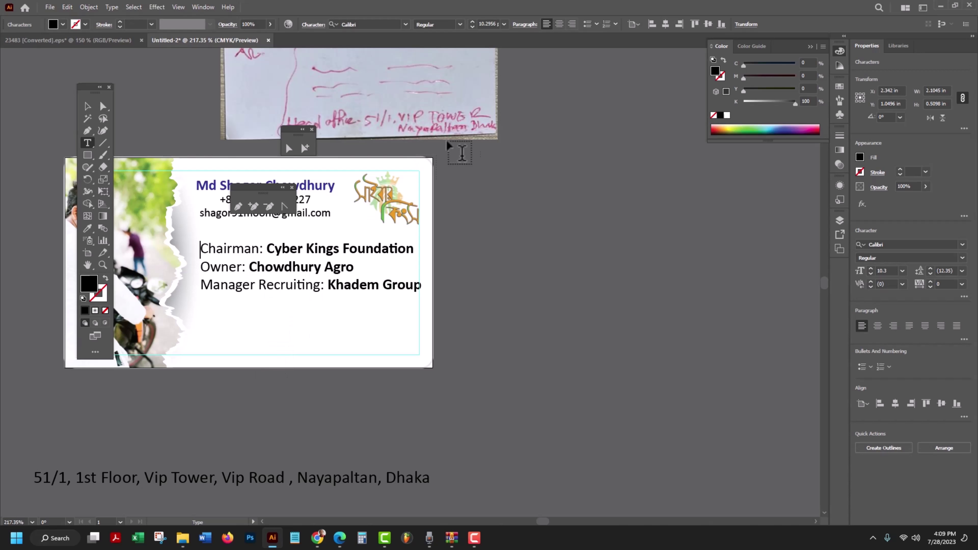
# Step: Insert a Symbol-font bullet glyph from the Glyphs panel before Chairman
pyautogui.click(127, 7)
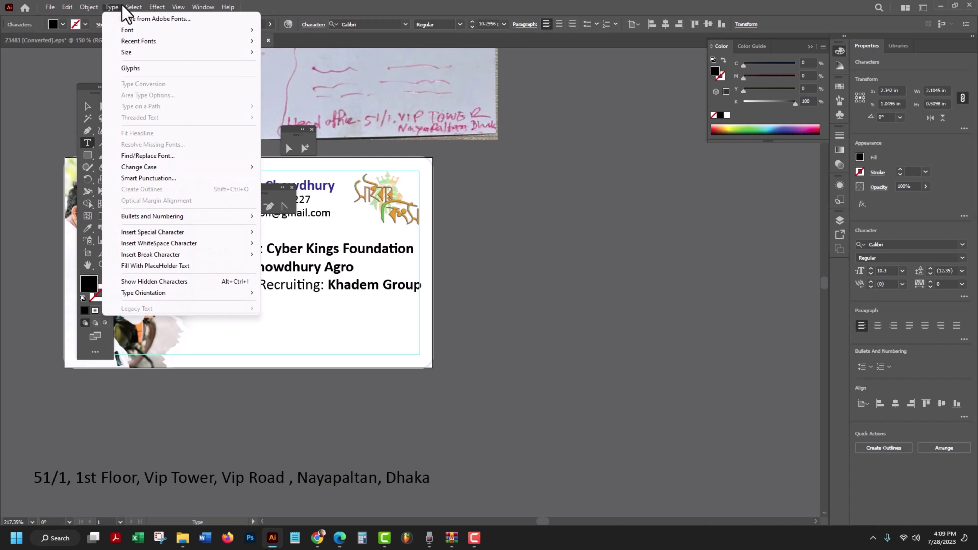
pyautogui.moveTo(111, 6)
pyautogui.click(134, 71)
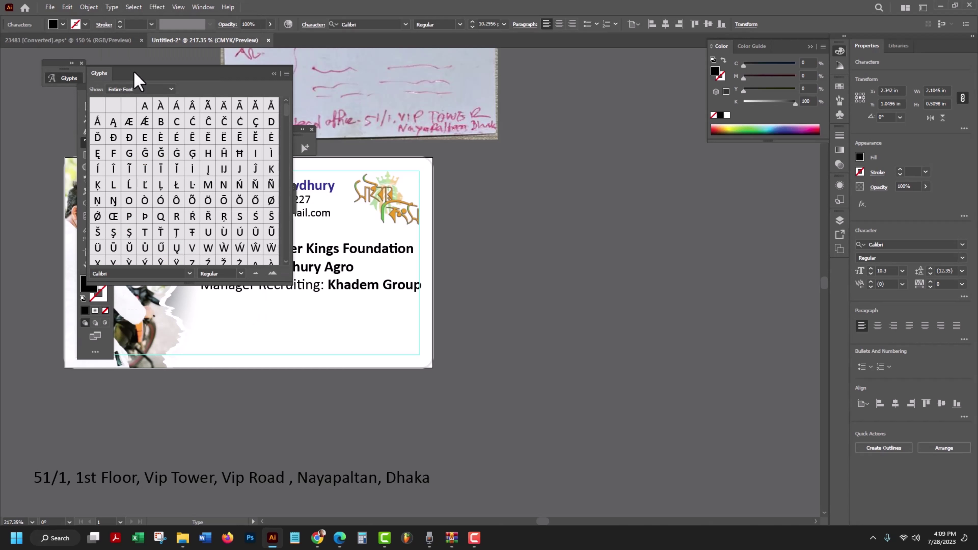
pyautogui.click(155, 273)
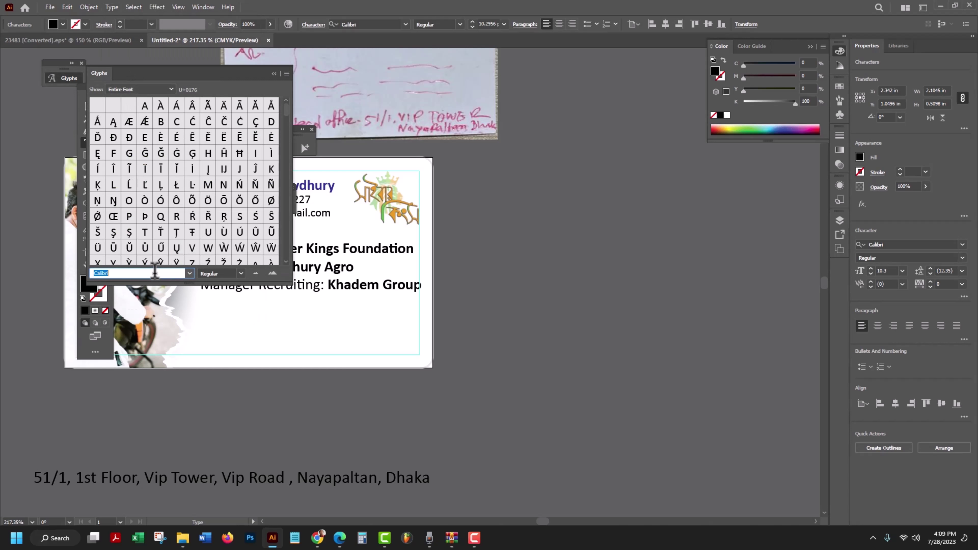
pyautogui.write('Symbol')
pyautogui.press('Return')
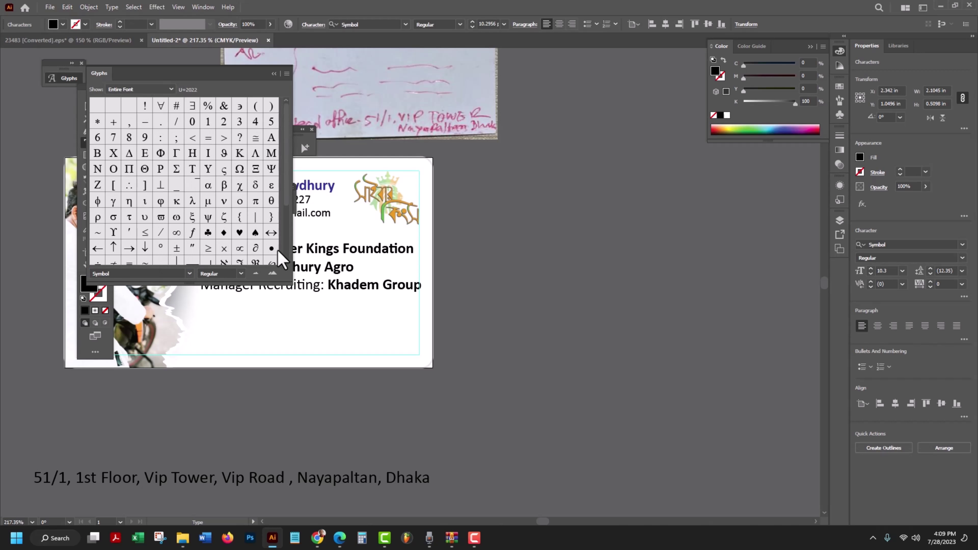
pyautogui.doubleClick(271, 249)
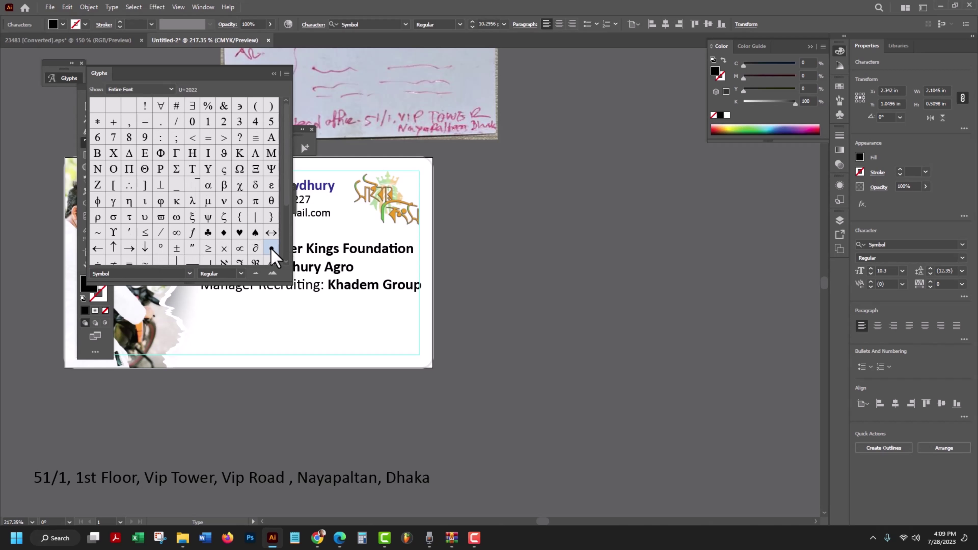
pyautogui.click(275, 73)
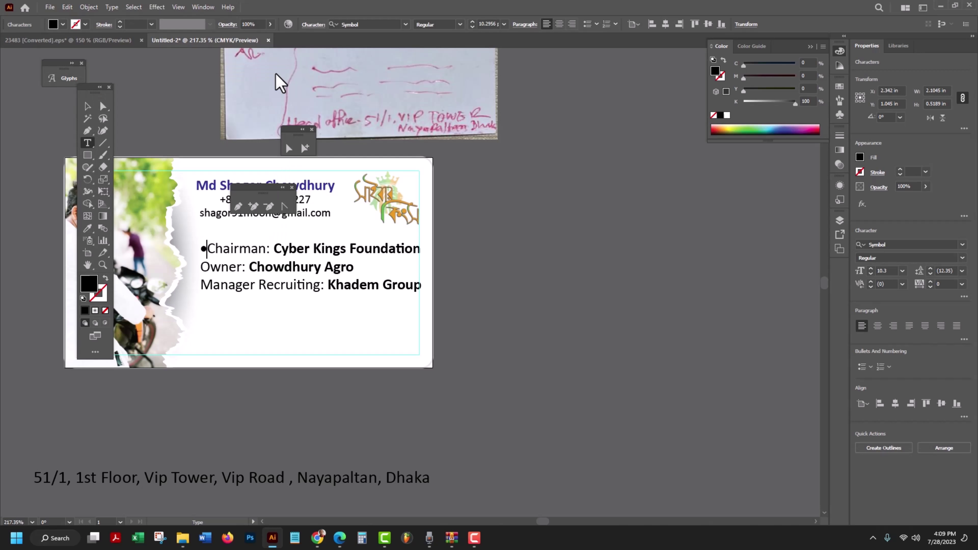
# Step: Copy the bullet and space and paste it before Owner and Manager Recruiting
pyautogui.hotkey('shift', 'Left')
pyautogui.hotkey('shift', 'Left')
pyautogui.hotkey('ctrl', 'c')
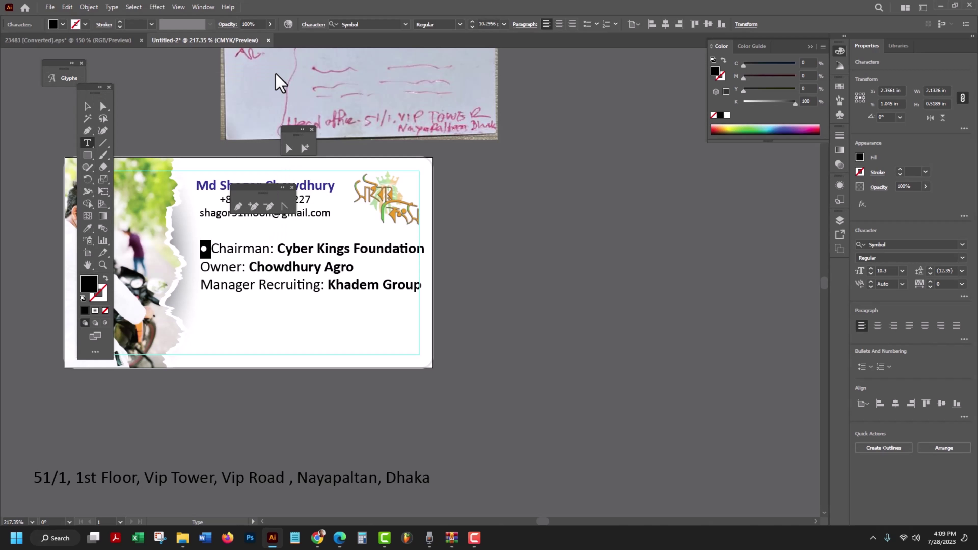
pyautogui.press('Right')
pyautogui.press('Down')
pyautogui.hotkey('ctrl', 'v')
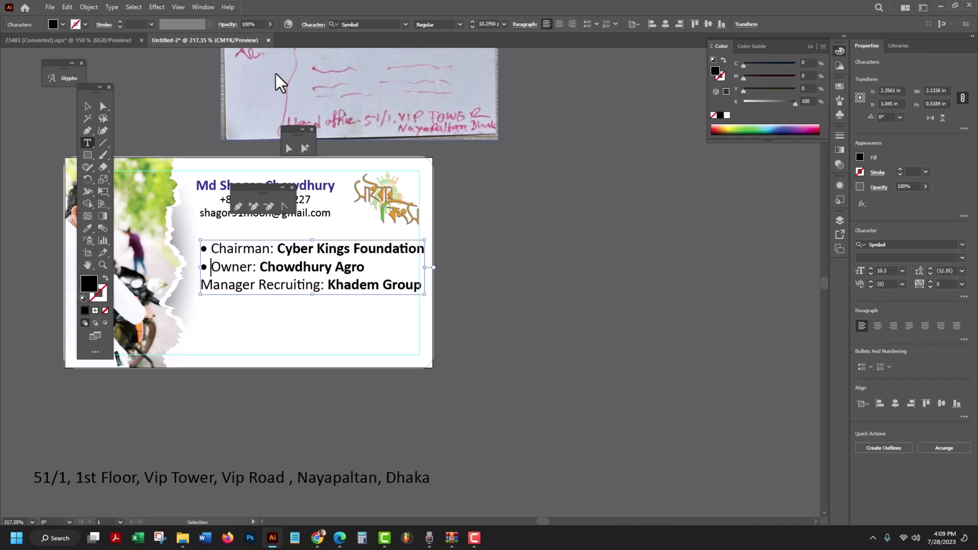
pyautogui.press('Down')
pyautogui.press('Left')
pyautogui.hotkey('ctrl', 'v')
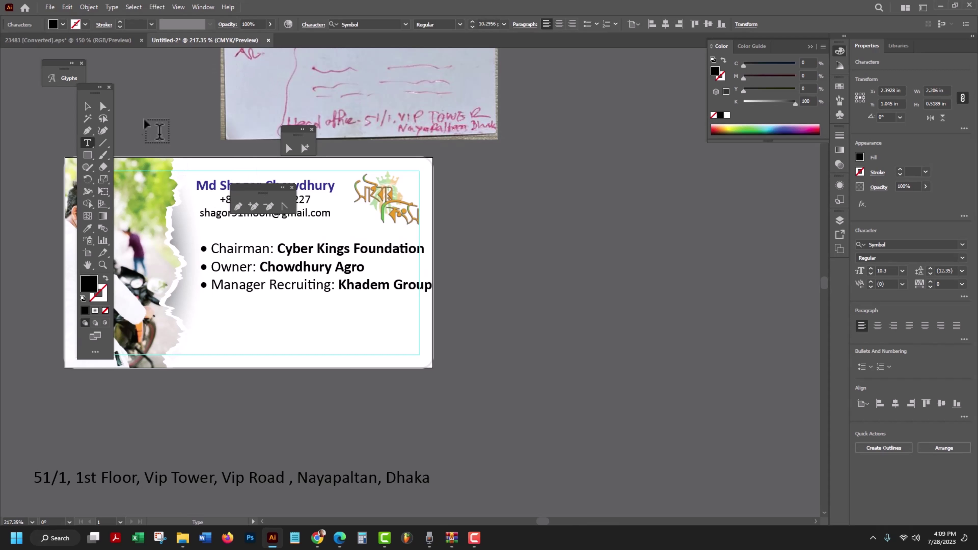
# Step: Nudge the bulleted role text block slightly left and narrow its width
pyautogui.click(87, 107)
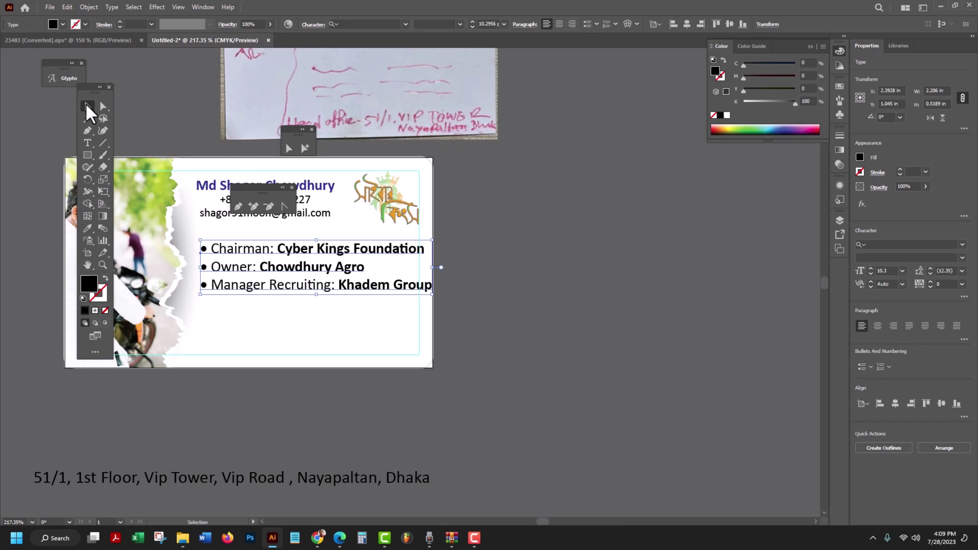
pyautogui.click(215, 270)
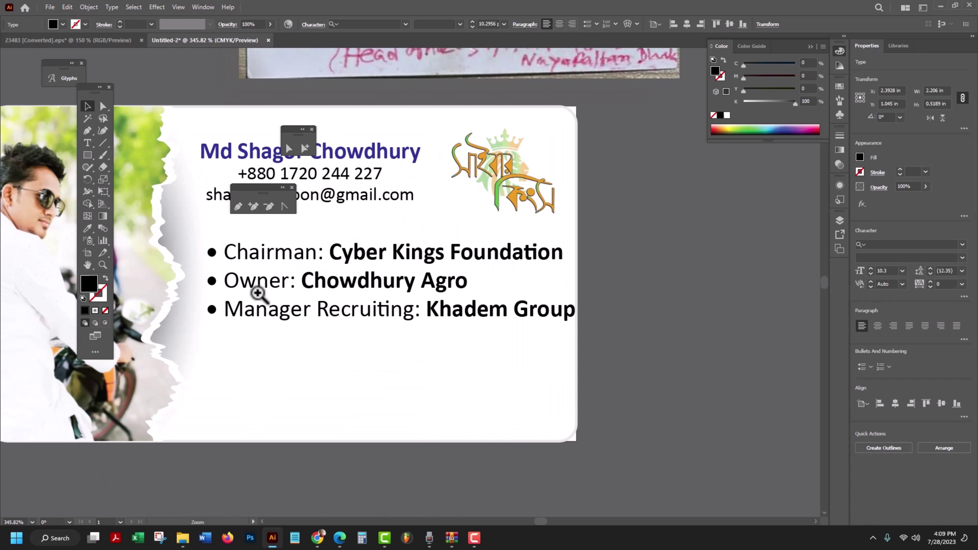
pyautogui.moveTo(244, 297); pyautogui.dragTo(233, 295)
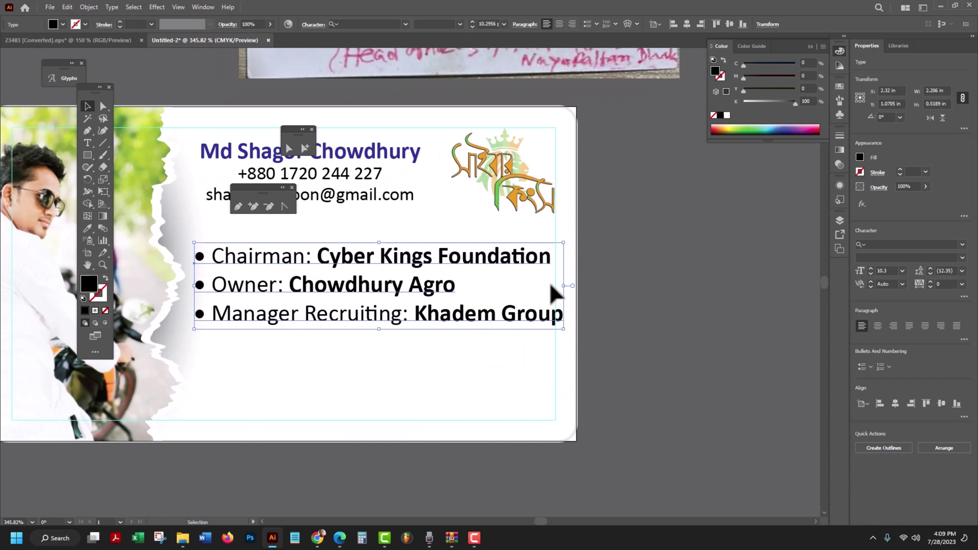
pyautogui.moveTo(562, 289); pyautogui.dragTo(555, 289)
pyautogui.press('z')
pyautogui.click(446, 131)
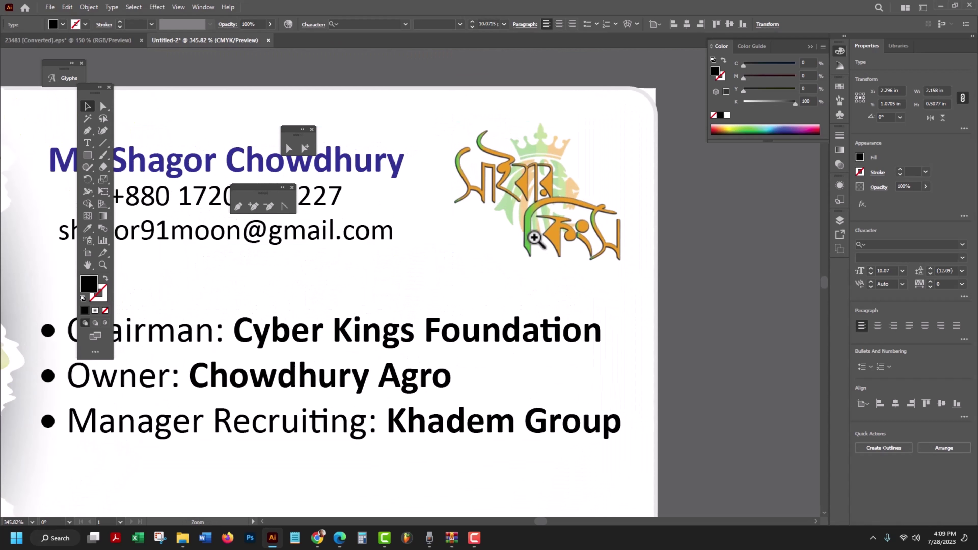
pyautogui.moveTo(534, 237); pyautogui.dragTo(555, 259)
pyautogui.press('v')
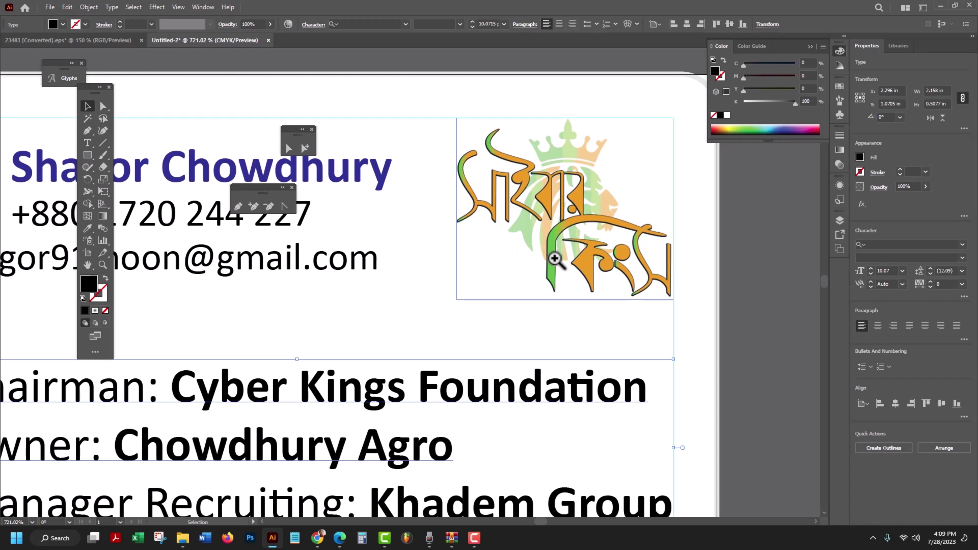
pyautogui.hotkey('ctrl', '-')
pyautogui.hotkey('ctrl', '-')
pyautogui.hotkey('ctrl', '-')
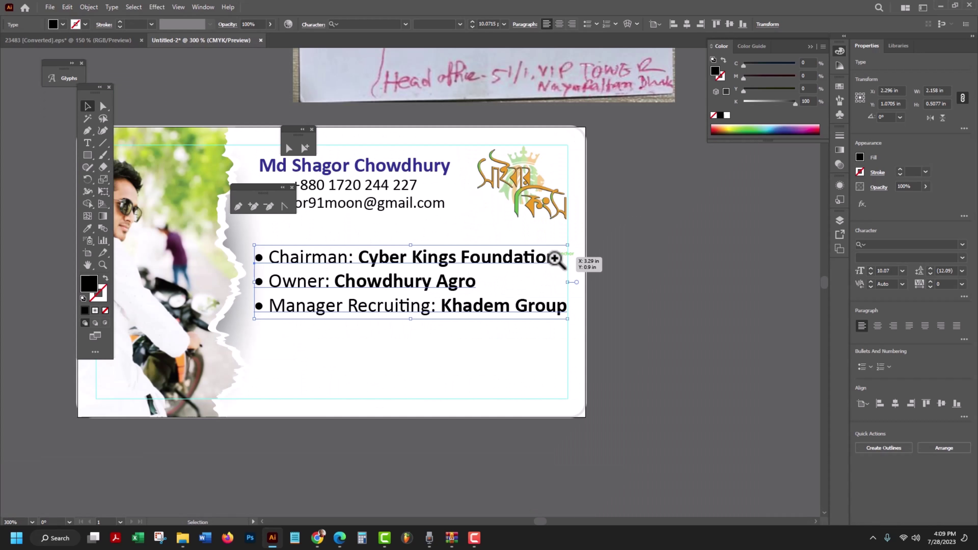
# Step: Scale the name, phone and email block up slightly
pyautogui.click(690, 345)
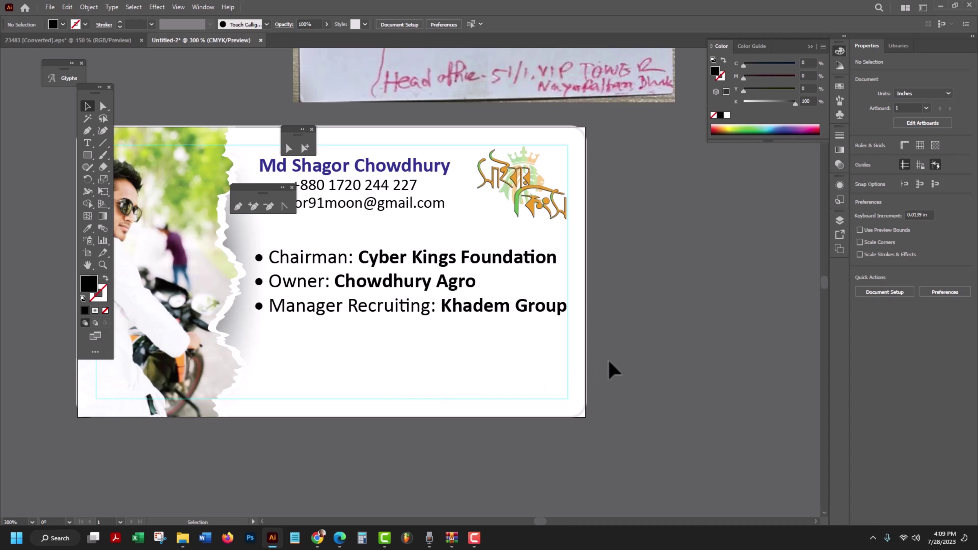
pyautogui.click(351, 205)
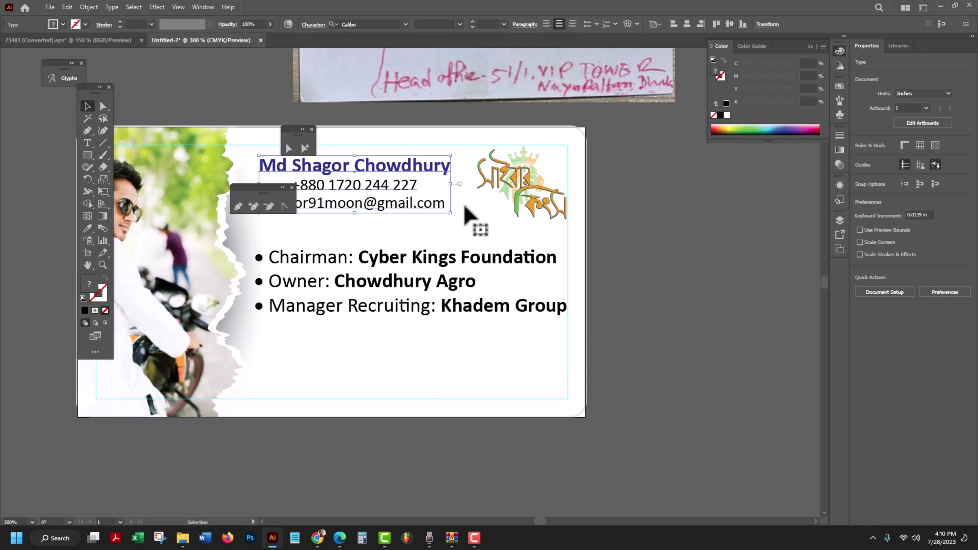
pyautogui.moveTo(451, 212); pyautogui.dragTo(459, 221)
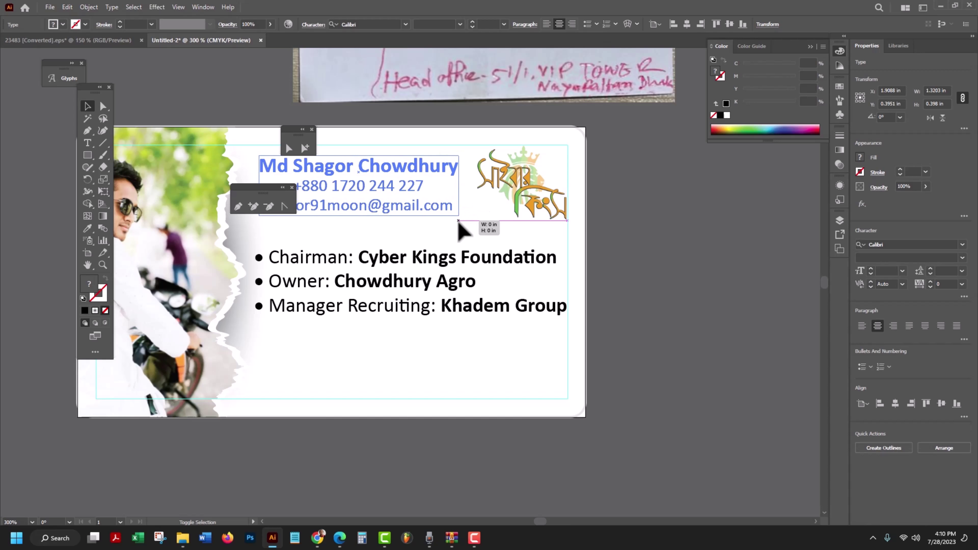
pyautogui.click(695, 291)
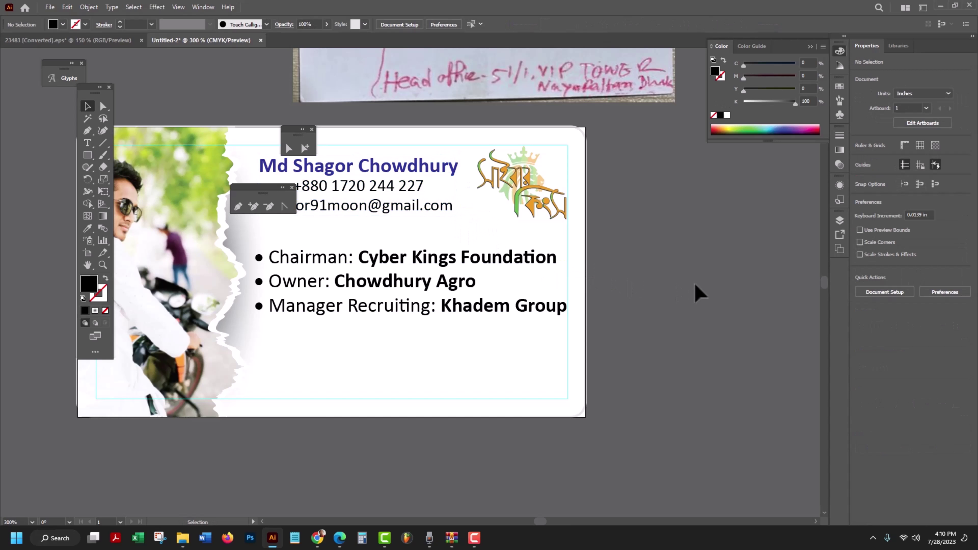
pyautogui.hotkey('ctrl', '-')
pyautogui.hotkey('ctrl', '-')
pyautogui.hotkey('ctrl', '-')
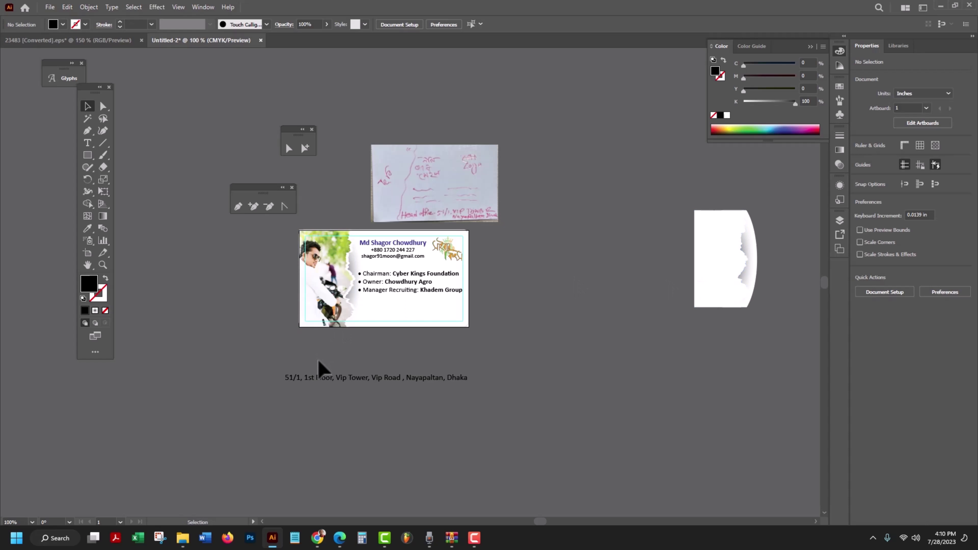
# Step: Move the office address onto the card's bottom and shrink it to 10 pt, then 9 pt
pyautogui.moveTo(327, 379); pyautogui.dragTo(400, 312)
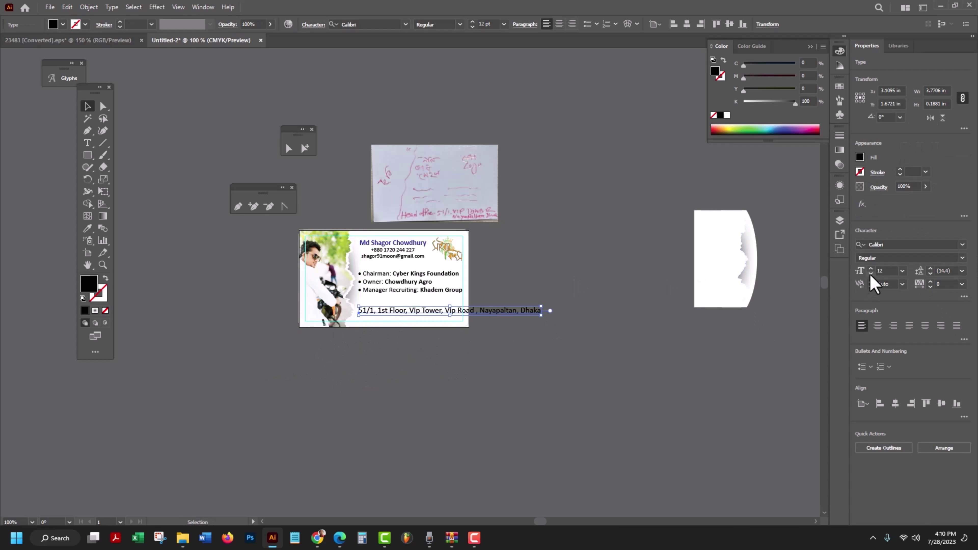
pyautogui.click(871, 273)
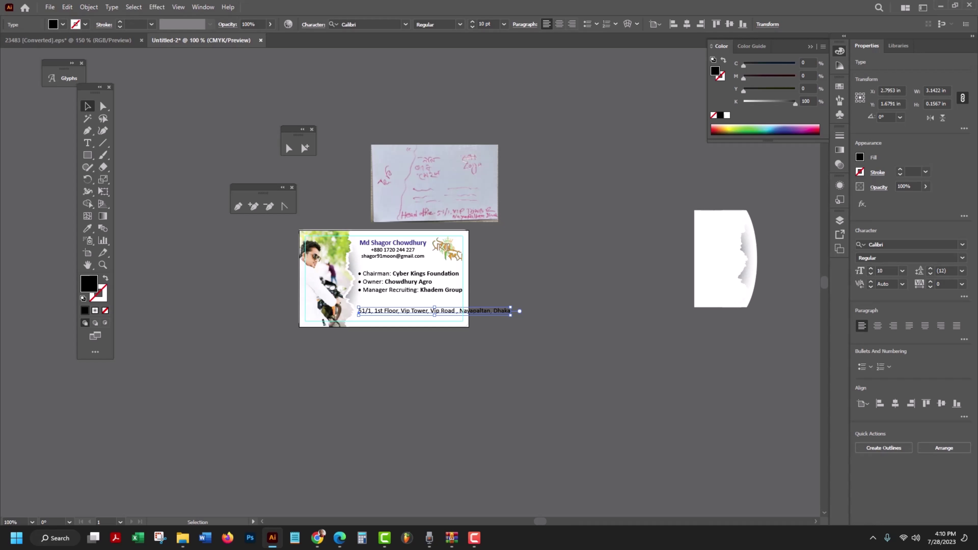
pyautogui.click(465, 387)
pyautogui.press('z')
pyautogui.click(397, 359)
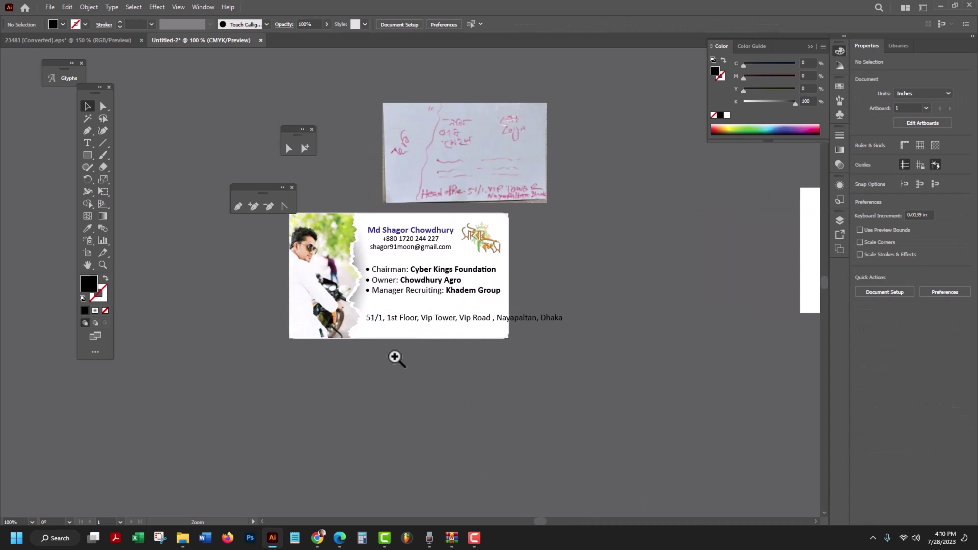
pyautogui.press('v')
pyautogui.click(504, 338)
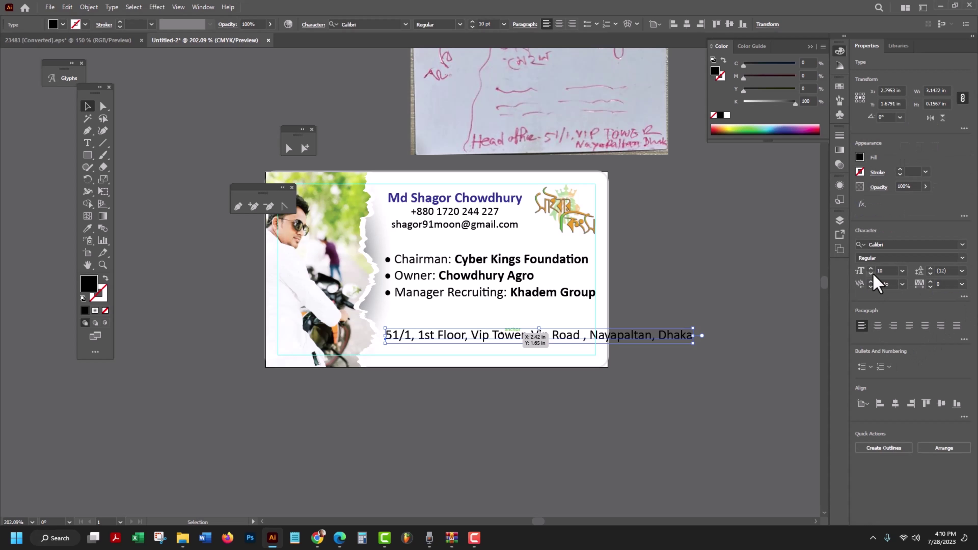
pyautogui.click(872, 274)
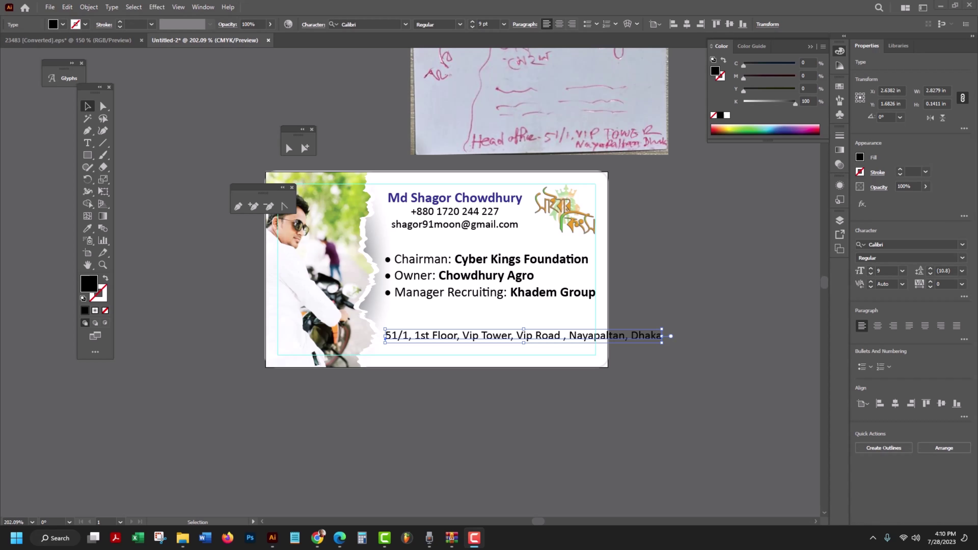
pyautogui.doubleClick(564, 348)
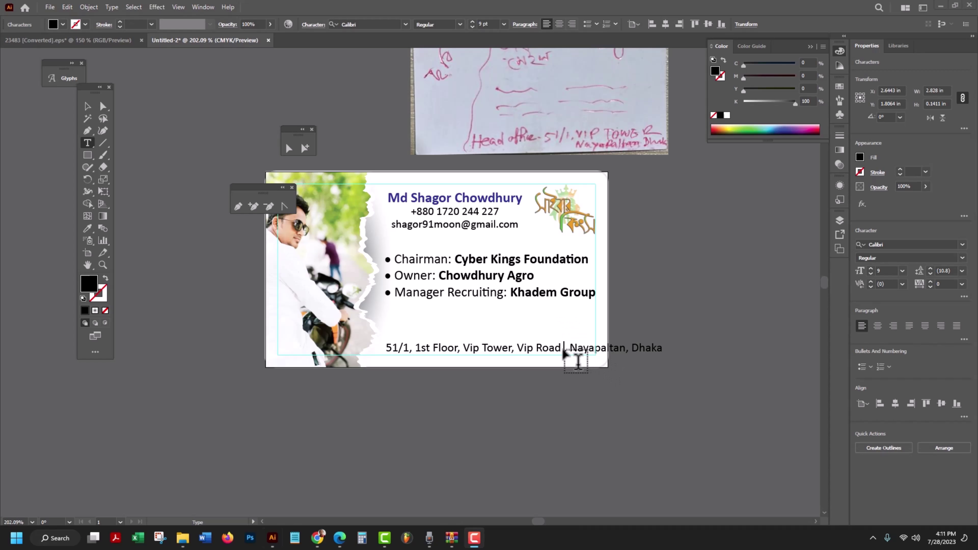
# Step: Remove the stray space, capitalise the P in NayaPaltan, and break after 'Vip Road'
pyautogui.press('BackSpace')
pyautogui.write(',')
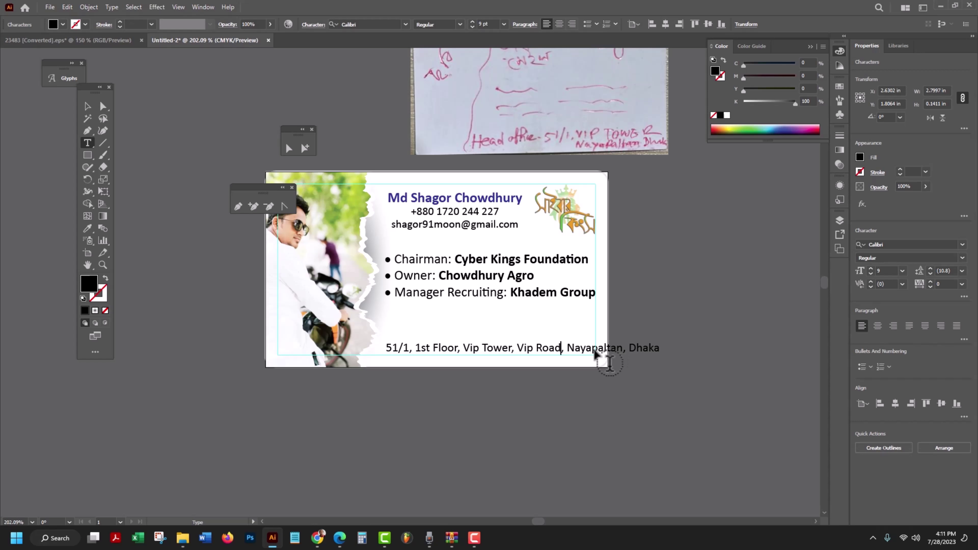
pyautogui.moveTo(593, 351); pyautogui.dragTo(600, 352)
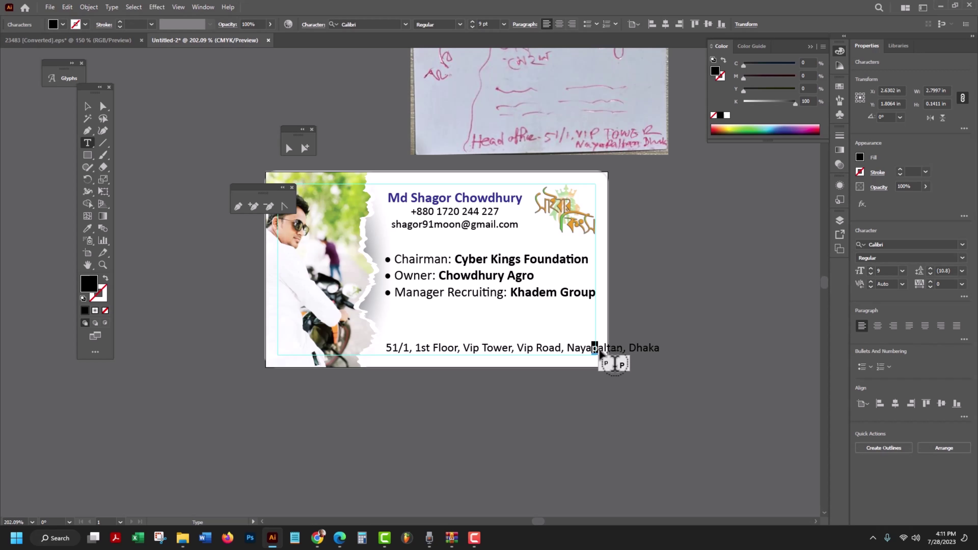
pyautogui.click(606, 363)
pyautogui.write('P')
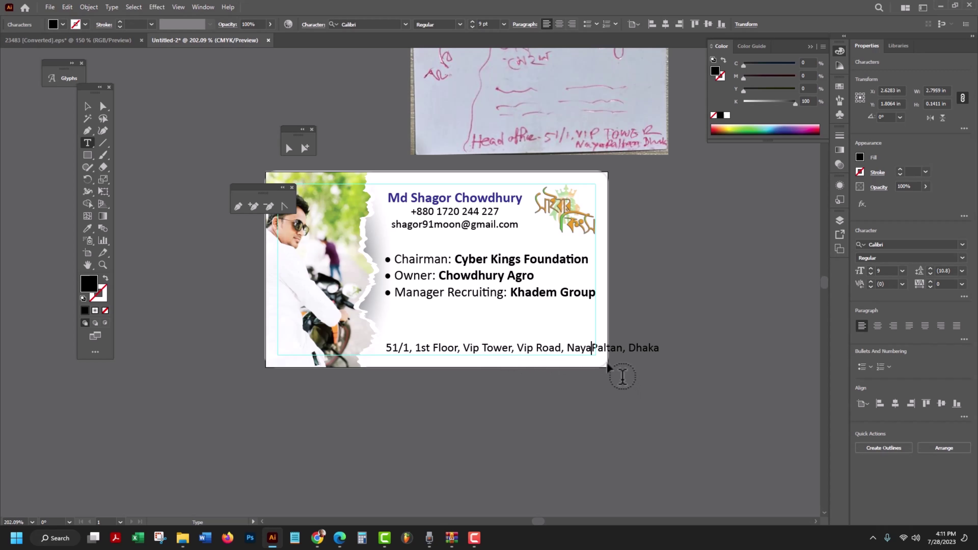
pyautogui.press('Left')
pyautogui.press('Left')
pyautogui.press('BackSpace')
pyautogui.press('BackSpace')
pyautogui.press('Return')
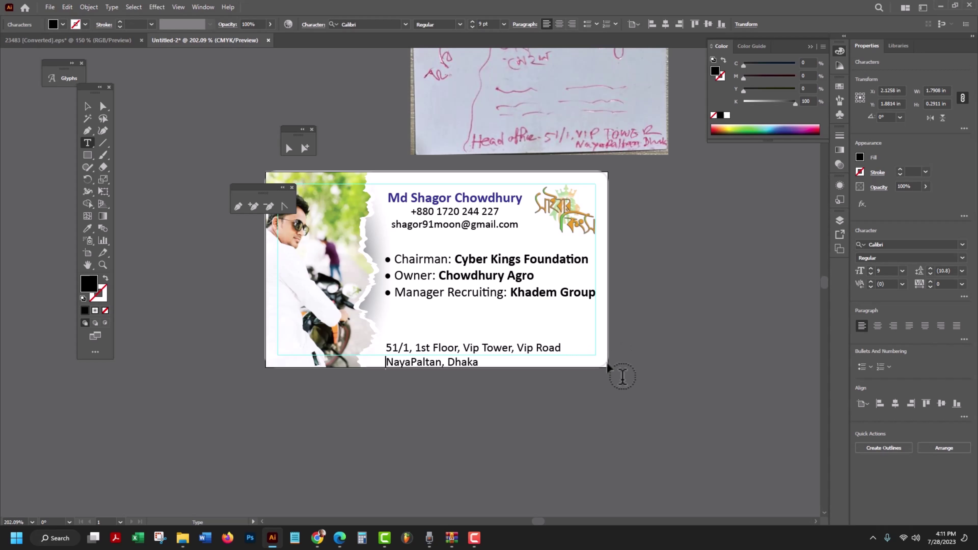
# Step: Centre the two-line address, move it right beneath the bullets, and set leading to 9 pt
pyautogui.click(88, 108)
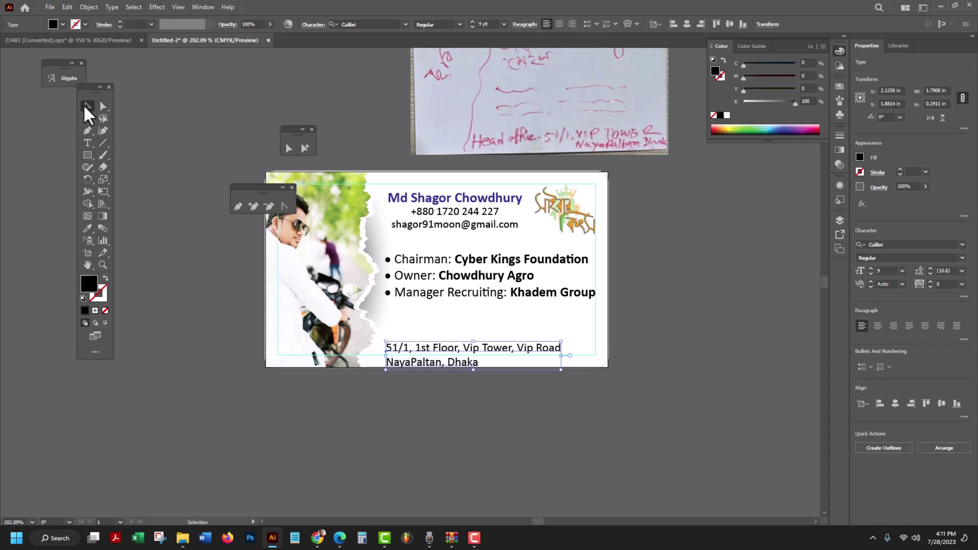
pyautogui.click(879, 326)
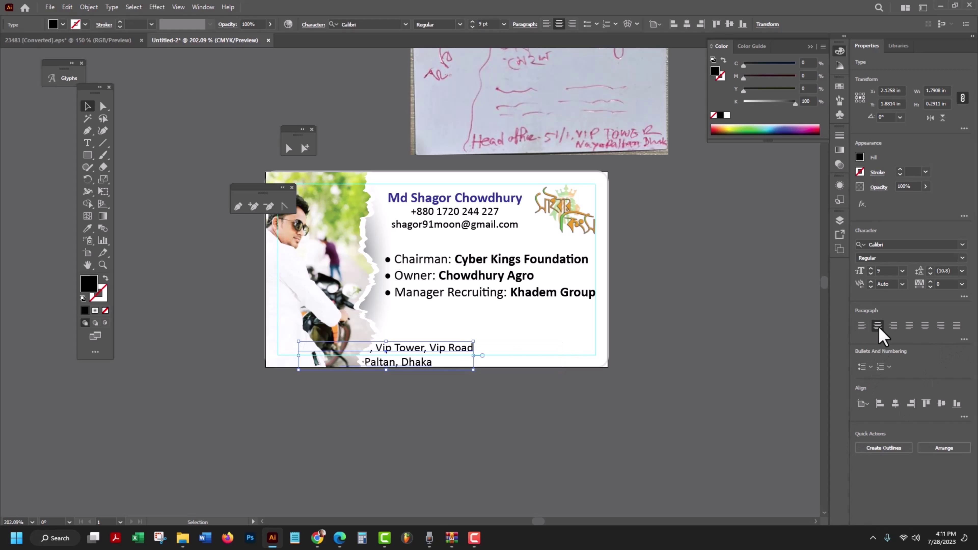
pyautogui.keyDown('ctrl'); pyautogui.click(439, 356); pyautogui.keyUp('ctrl')
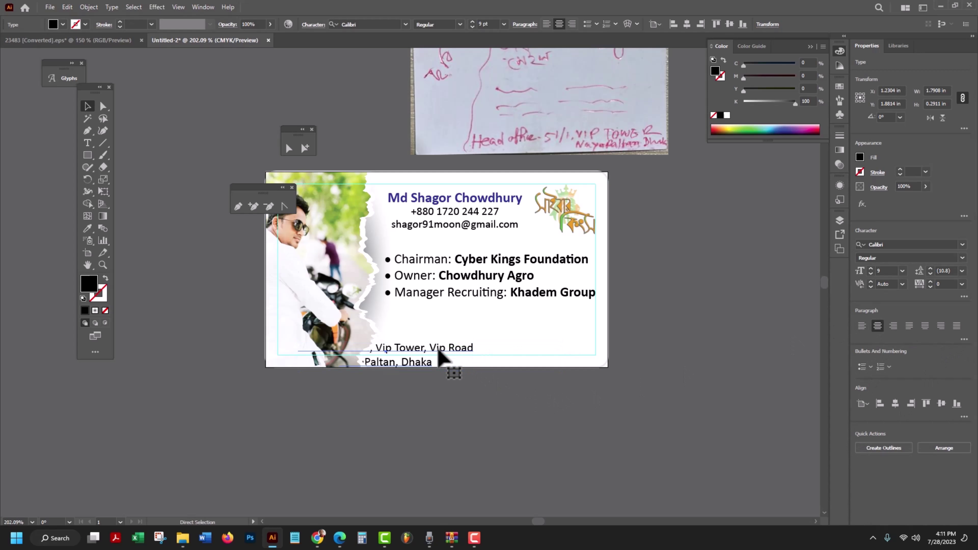
pyautogui.click(439, 357)
pyautogui.moveTo(439, 356)
pyautogui.mouseDown()
pyautogui.moveTo(547, 347)
pyautogui.moveTo(543, 338)
pyautogui.mouseUp()
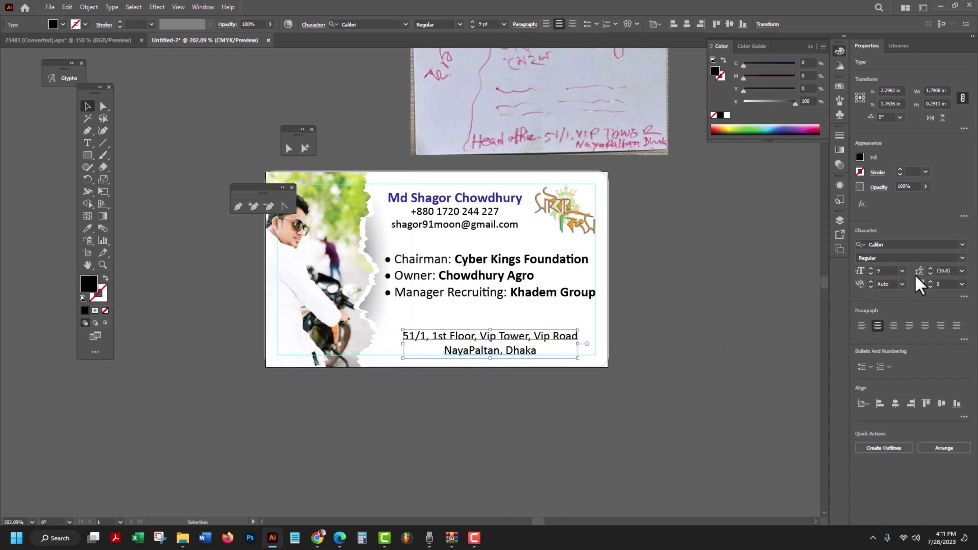
pyautogui.click(931, 275)
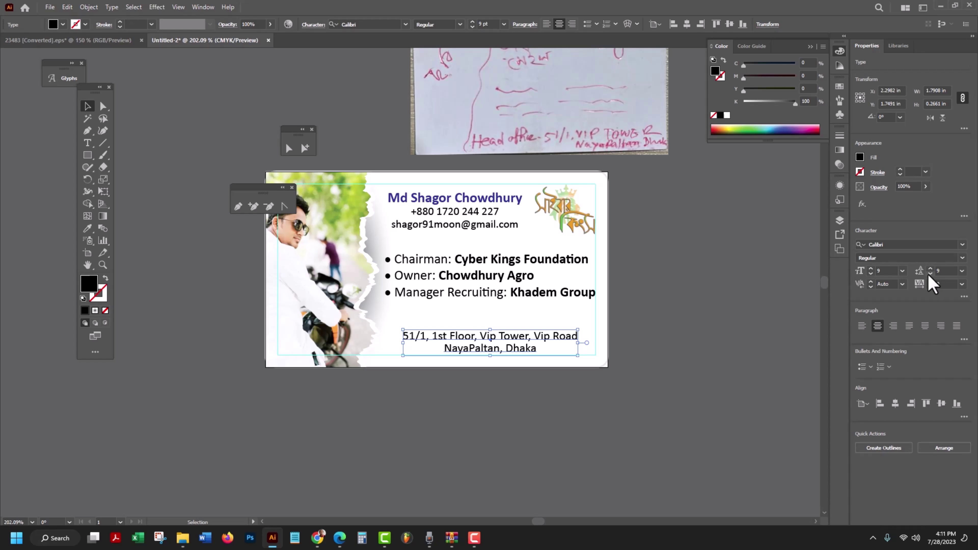
pyautogui.click(529, 427)
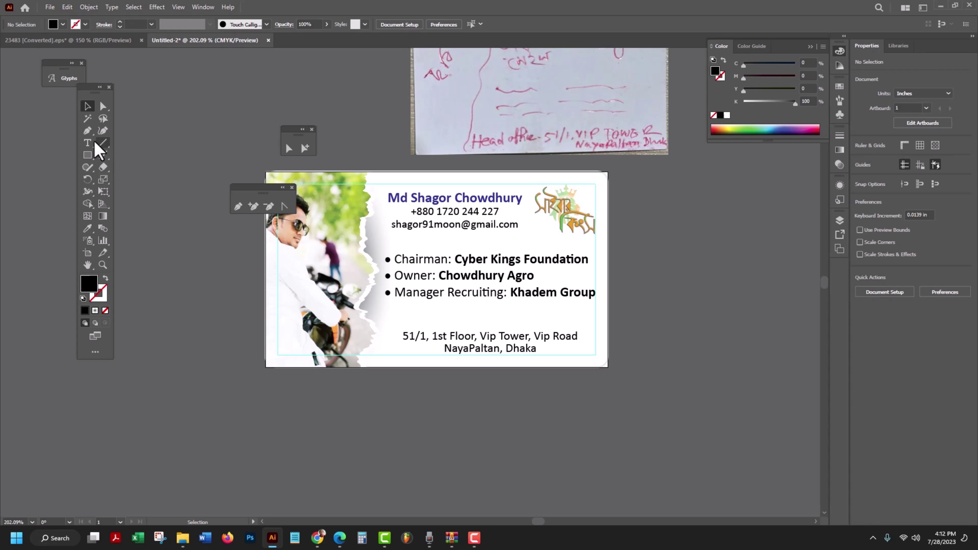
# Step: Draw a horizontal divider above the address with a 0.5 pt black stroke
pyautogui.click(88, 131)
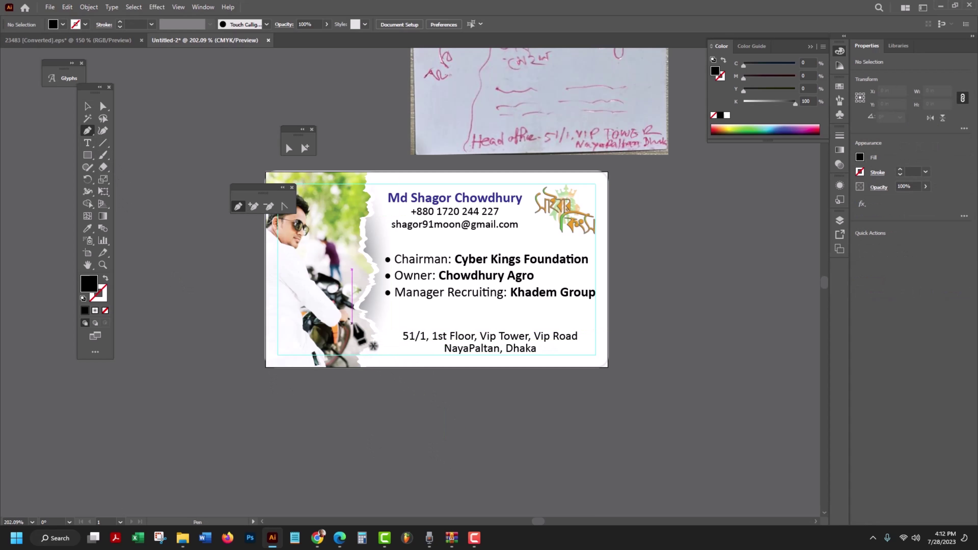
pyautogui.click(352, 324)
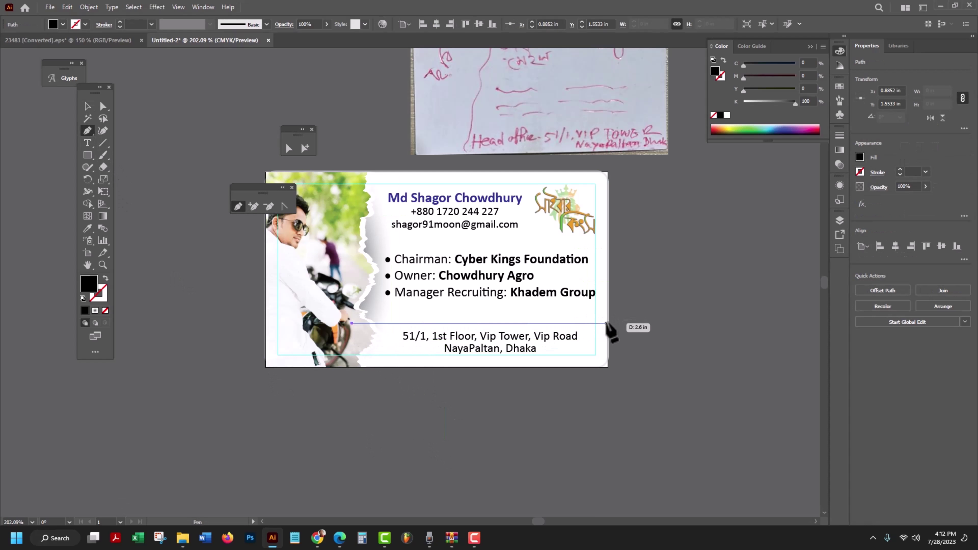
pyautogui.click(595, 324)
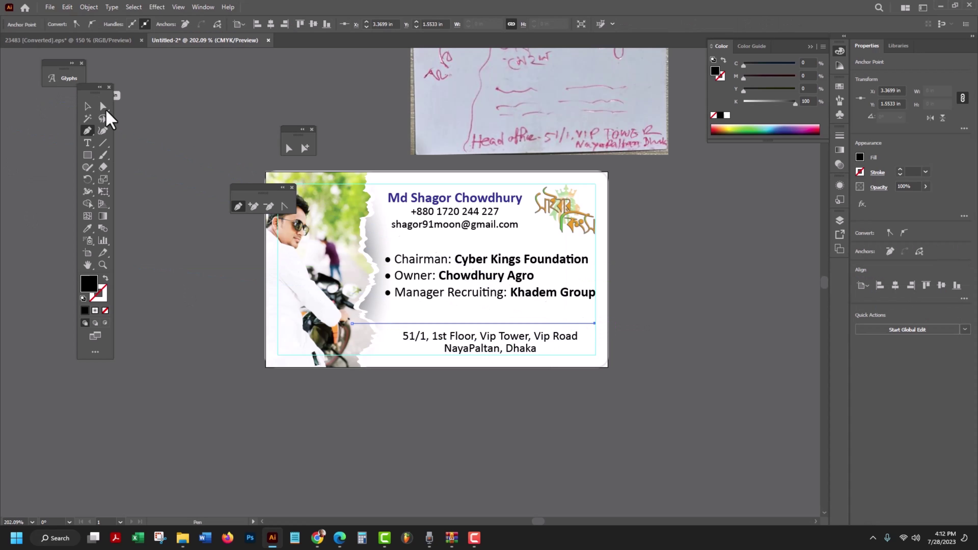
pyautogui.click(88, 106)
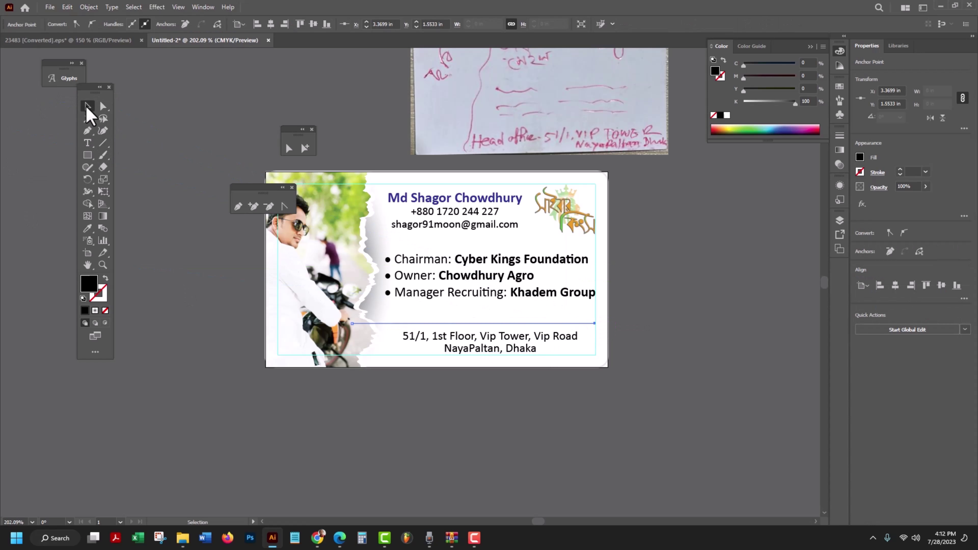
pyautogui.click(105, 278)
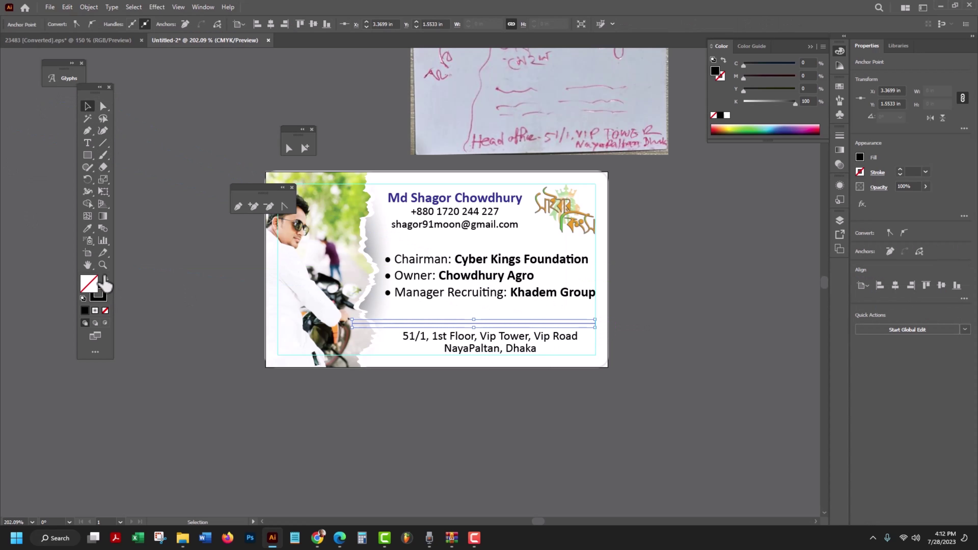
pyautogui.click(901, 174)
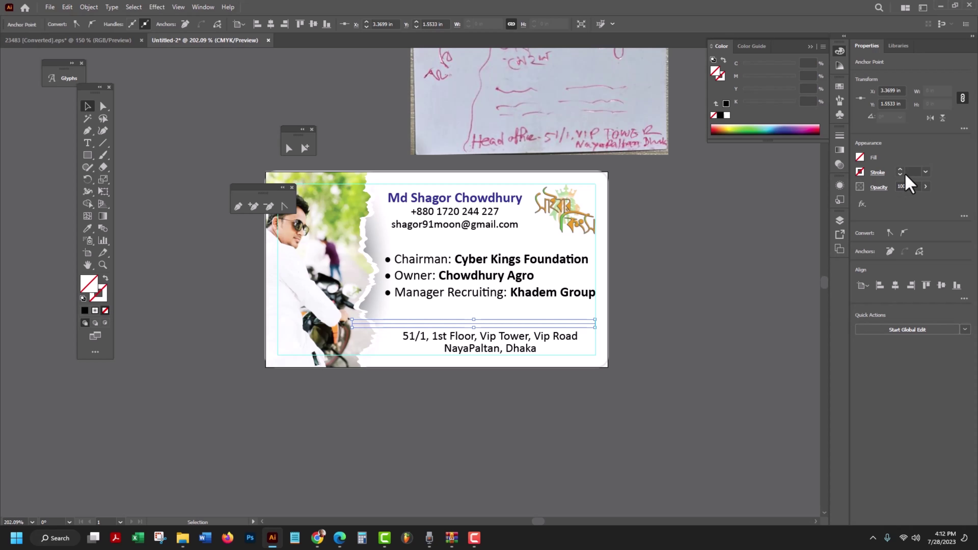
pyautogui.click(914, 171)
pyautogui.press('Return')
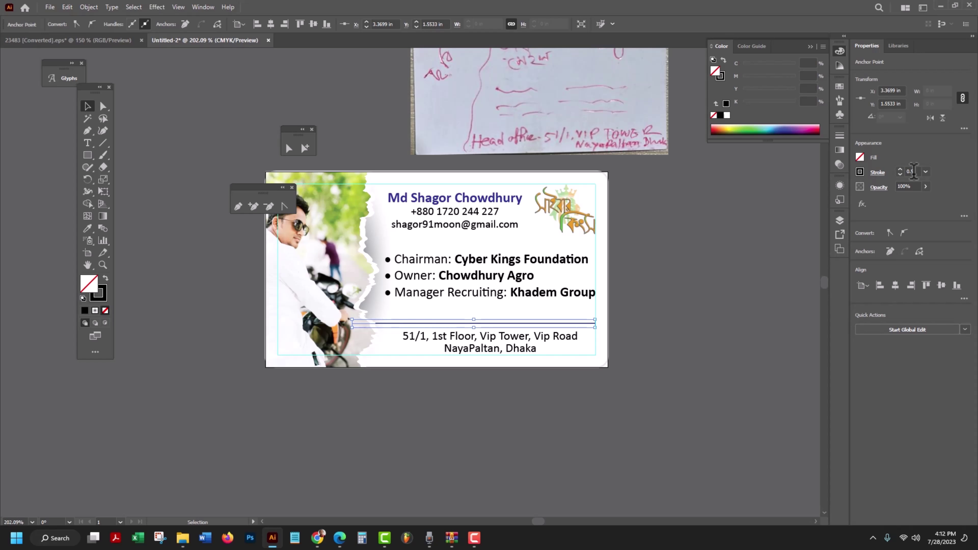
pyautogui.click(585, 464)
# Step: Align the address text box to the artboard's left edge
pyautogui.press('z')
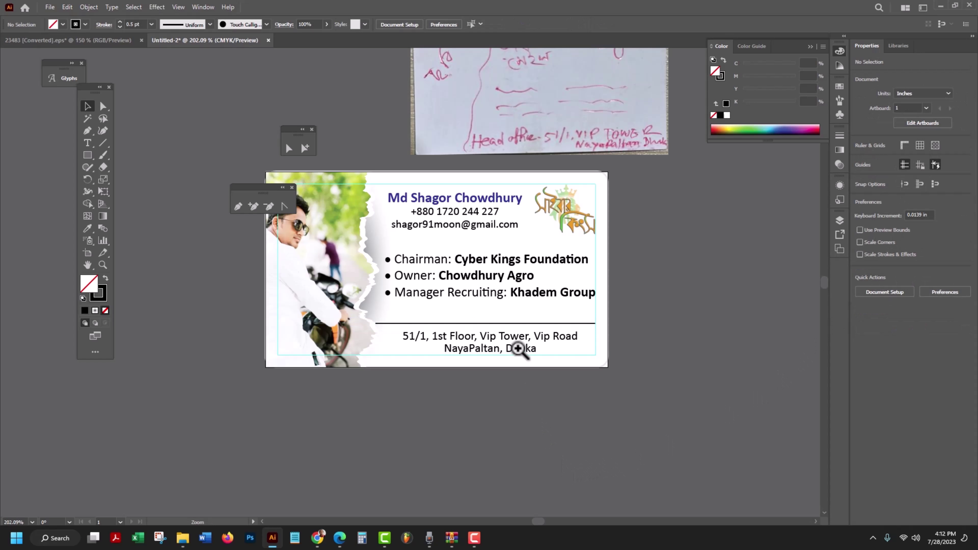
pyautogui.click(497, 351)
pyautogui.press('v')
pyautogui.click(576, 349)
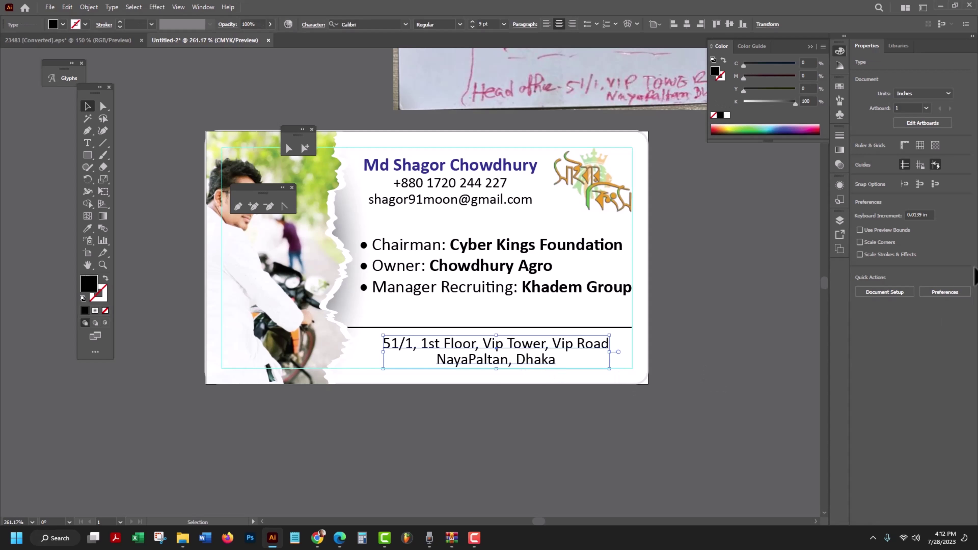
pyautogui.click(880, 404)
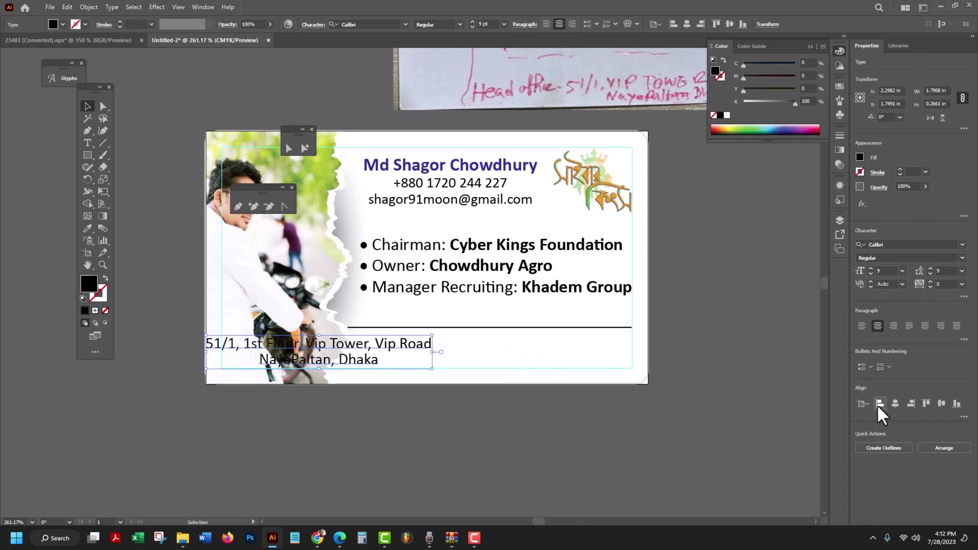
pyautogui.moveTo(424, 357); pyautogui.dragTo(522, 356)
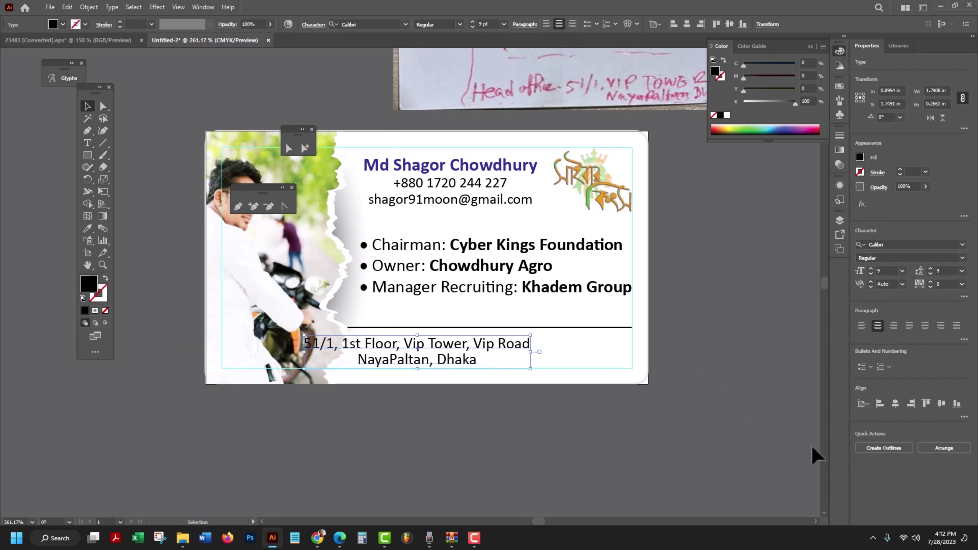
pyautogui.click(880, 404)
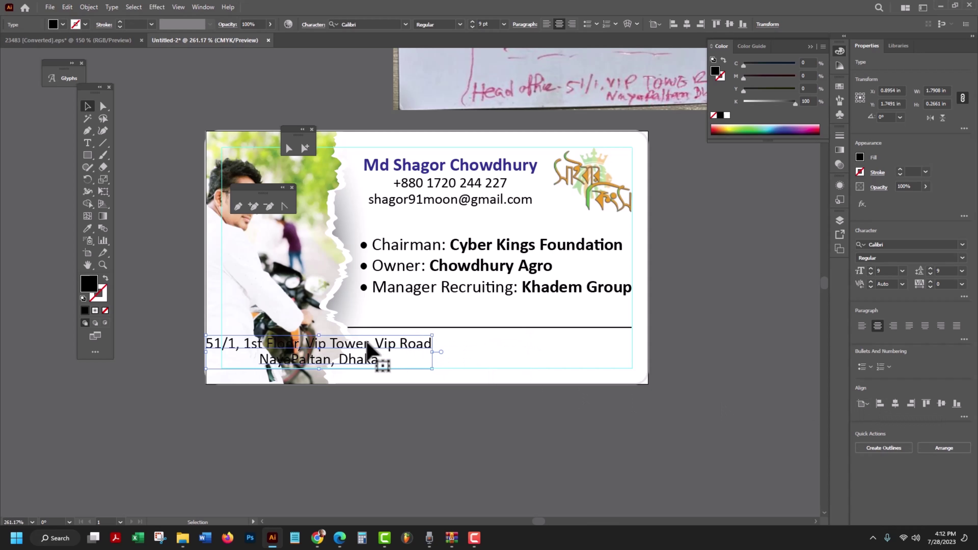
# Step: Left-align the address lines under the divider's right end, then switch to 23483 [Converted].eps
pyautogui.click(862, 325)
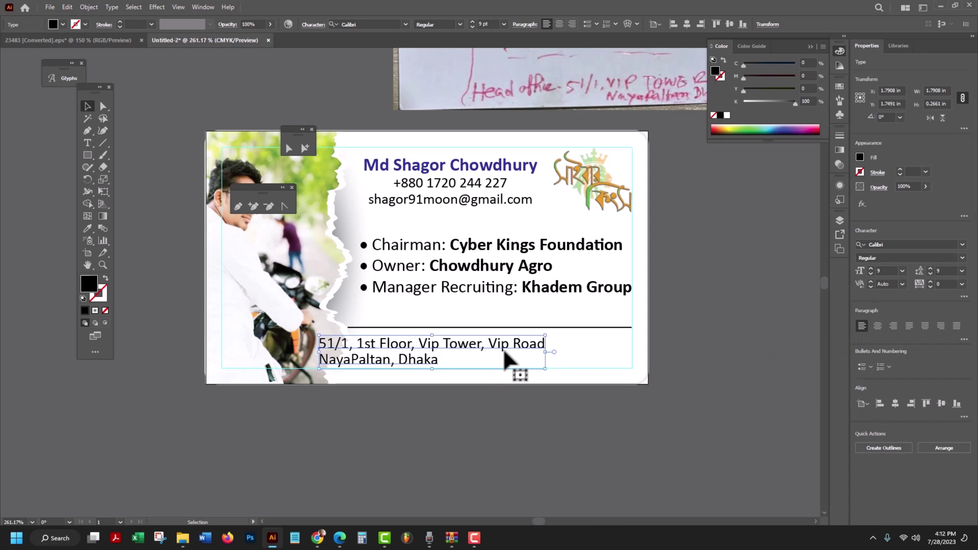
pyautogui.moveTo(486, 343); pyautogui.dragTo(538, 346)
pyautogui.moveTo(567, 344); pyautogui.dragTo(571, 349)
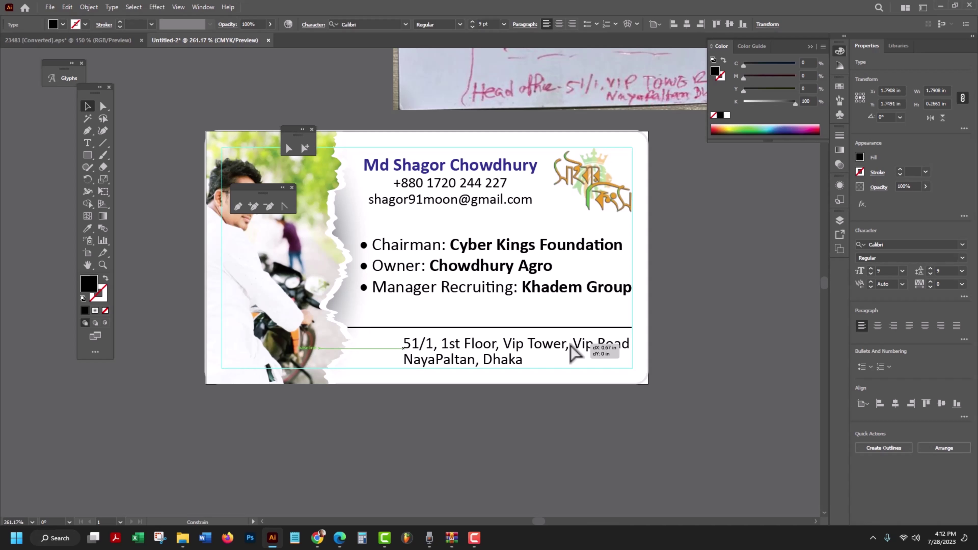
pyautogui.click(575, 409)
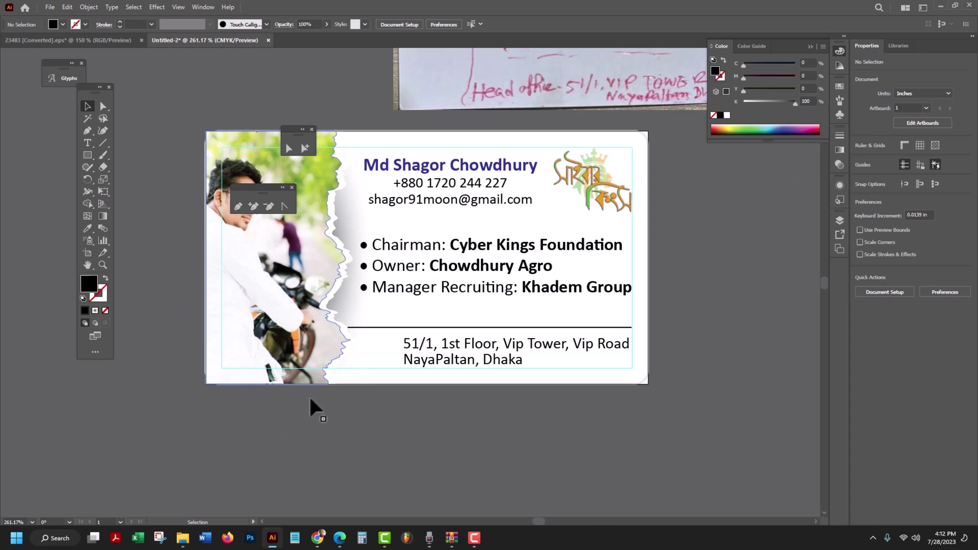
pyautogui.click(103, 41)
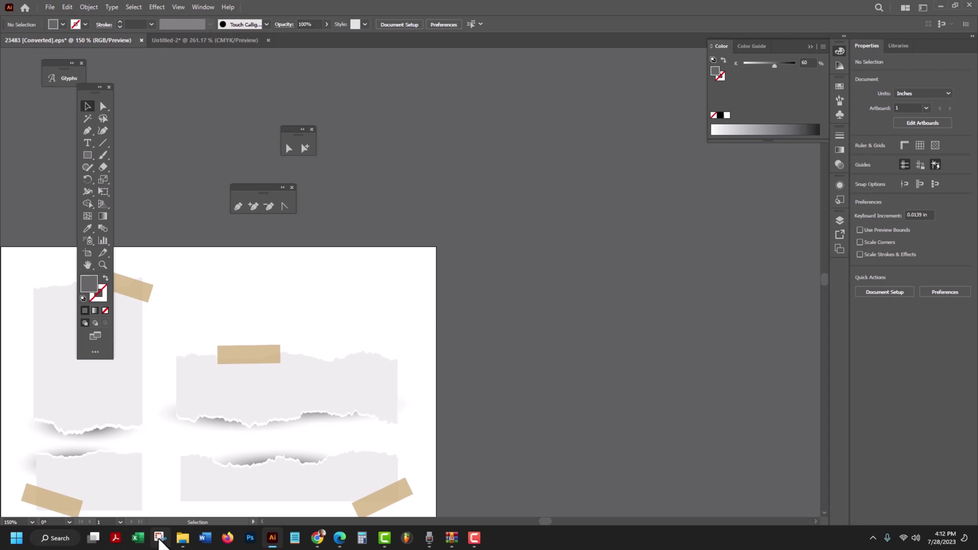
# Step: Show the 23-07-23 folder on Job (F:) in File Explorer as Extra large icons
pyautogui.click(181, 539)
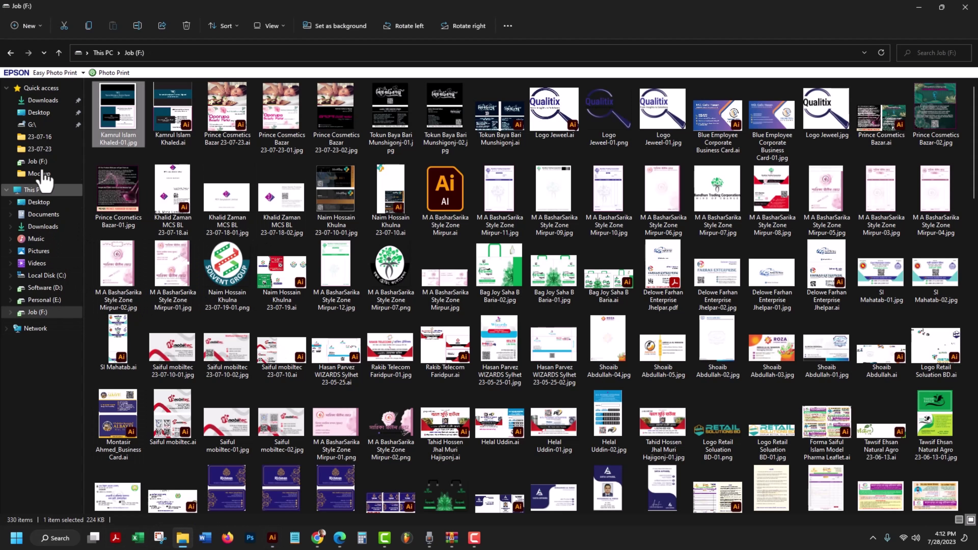
pyautogui.click(48, 149)
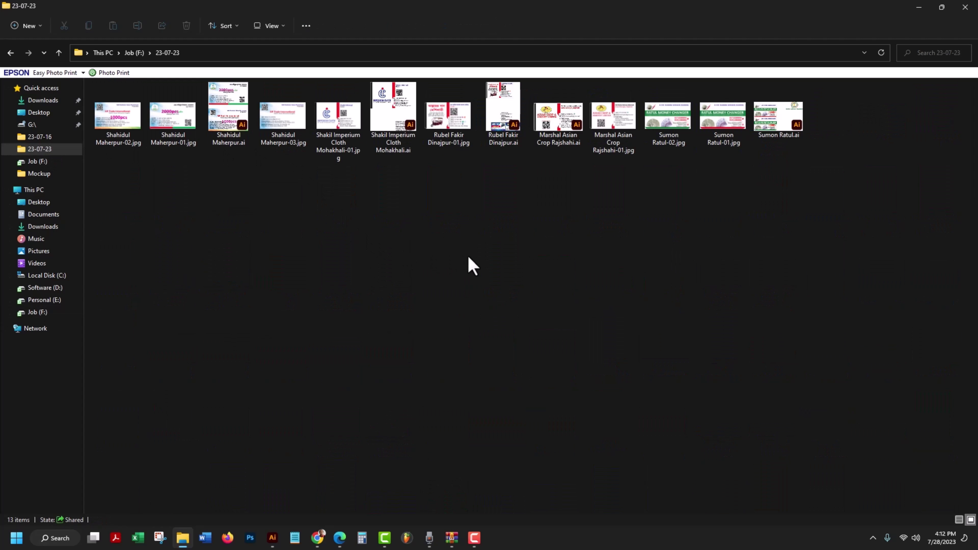
pyautogui.click(115, 143)
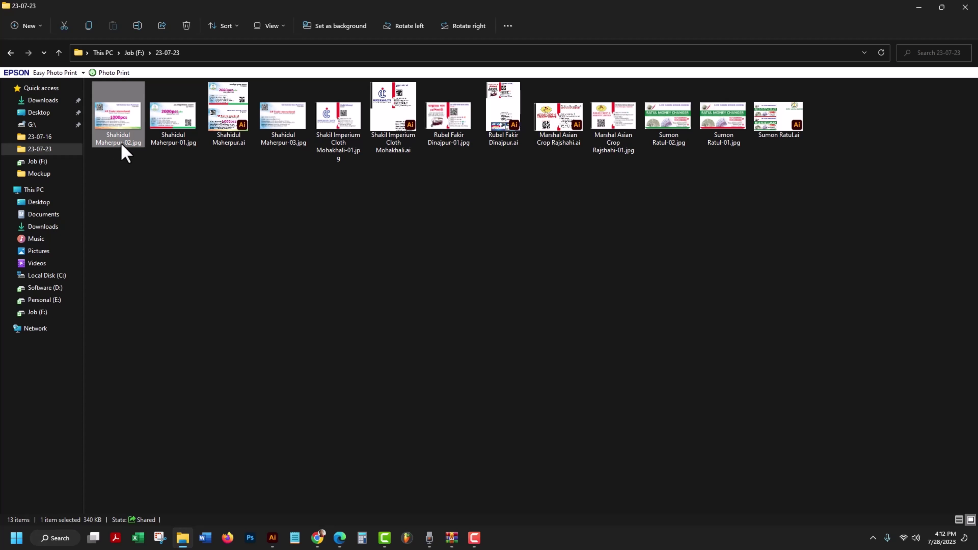
pyautogui.click(342, 281)
pyautogui.rightClick(335, 272)
pyautogui.moveTo(370, 282)
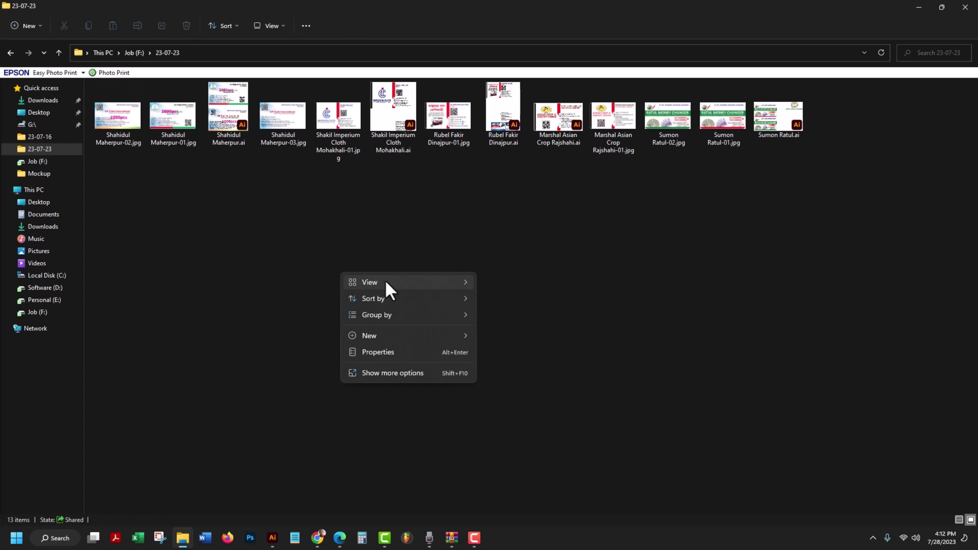
pyautogui.click(520, 303)
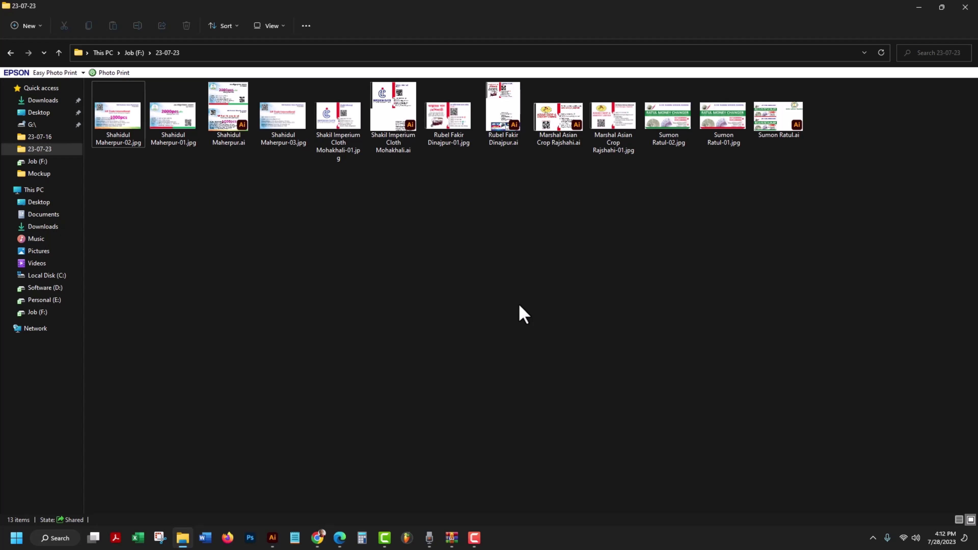
pyautogui.rightClick(559, 268)
pyautogui.moveTo(591, 277)
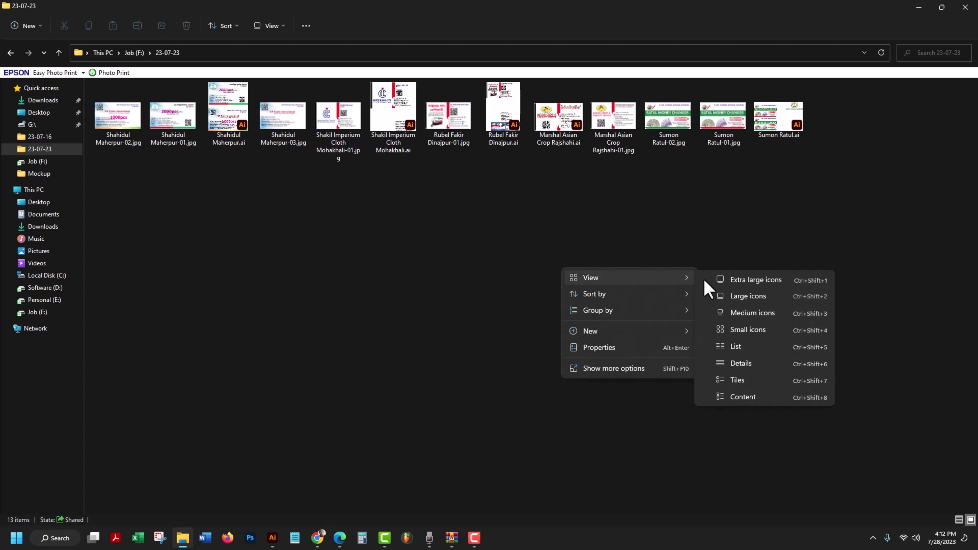
pyautogui.click(756, 280)
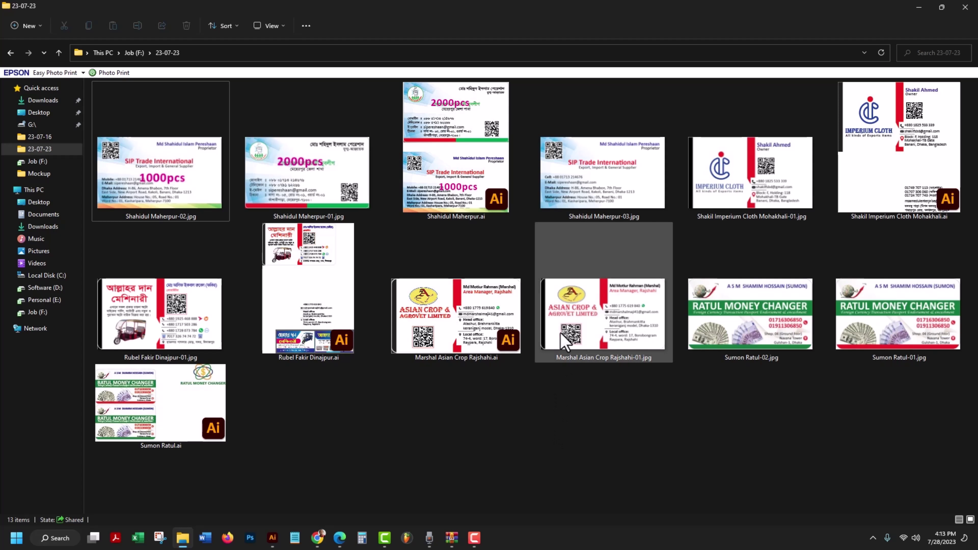
# Step: Cut the phone, envelope and pin icons from Marshal Asian Crop Rajshahi.ai, closing it unsaved
pyautogui.click(450, 342)
pyautogui.doubleClick(447, 334)
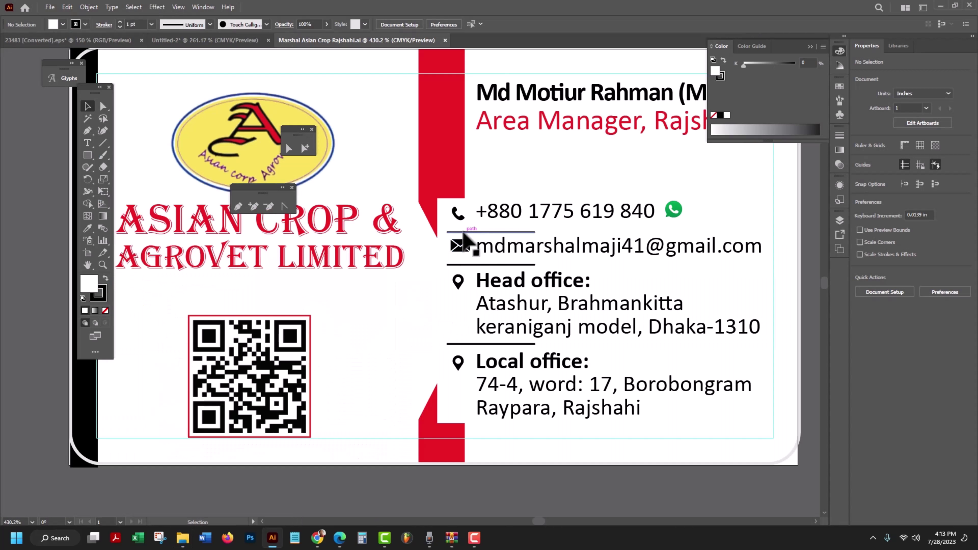
pyautogui.click(458, 221)
pyautogui.keyDown('shift'); pyautogui.click(460, 245); pyautogui.keyUp('shift')
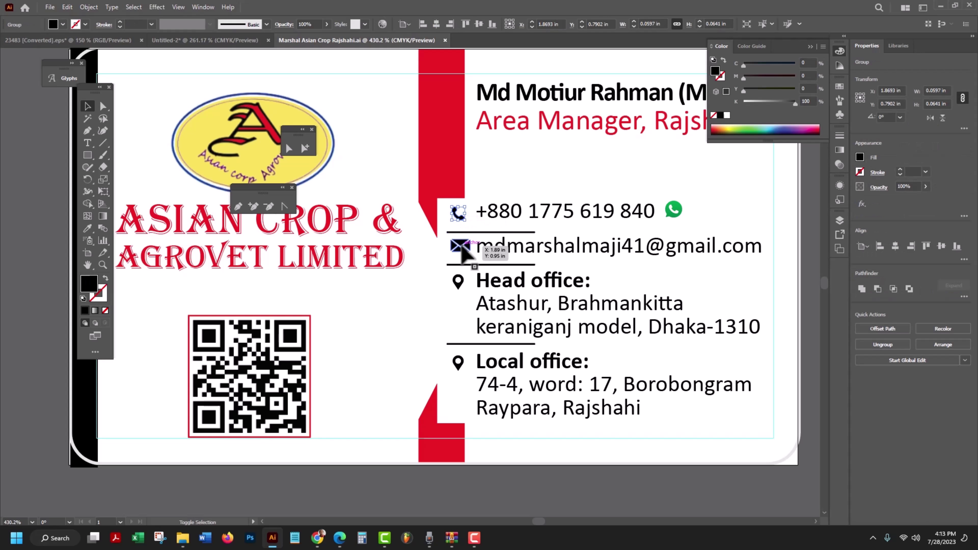
pyautogui.keyDown('shift'); pyautogui.click(460, 285); pyautogui.keyUp('shift')
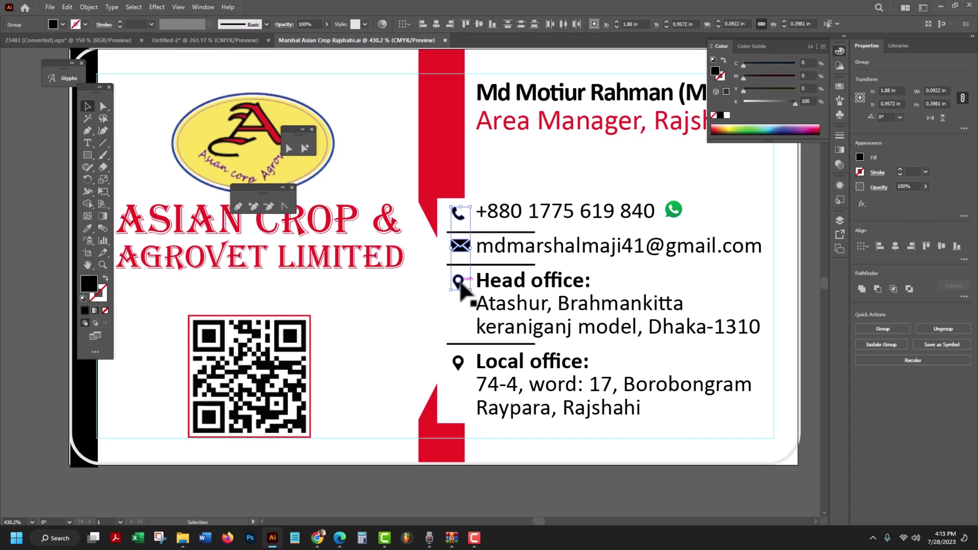
pyautogui.press('Delete')
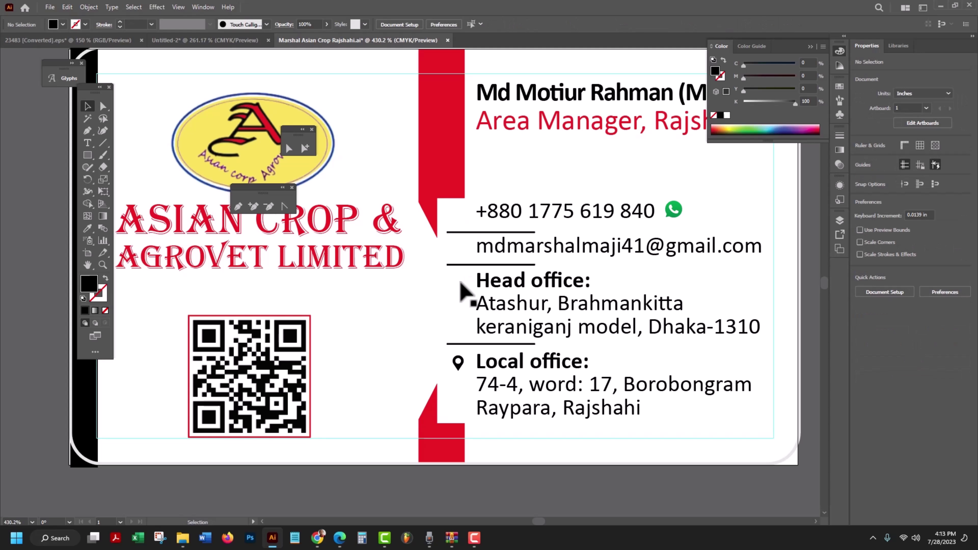
pyautogui.hotkey('ctrl', 'w')
pyautogui.click(529, 279)
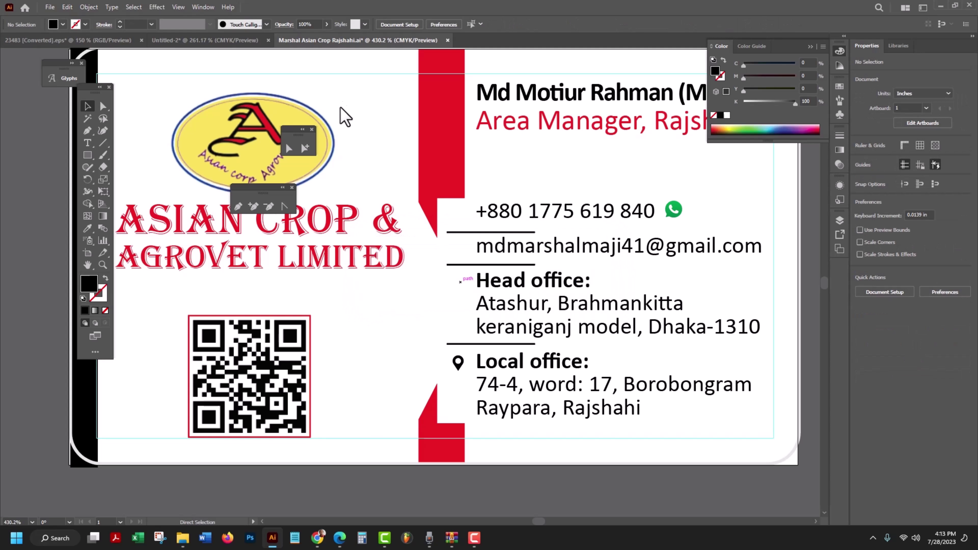
# Step: Paste the three icons into Untitled-2, enlarge the group and move it toward the card
pyautogui.click(238, 40)
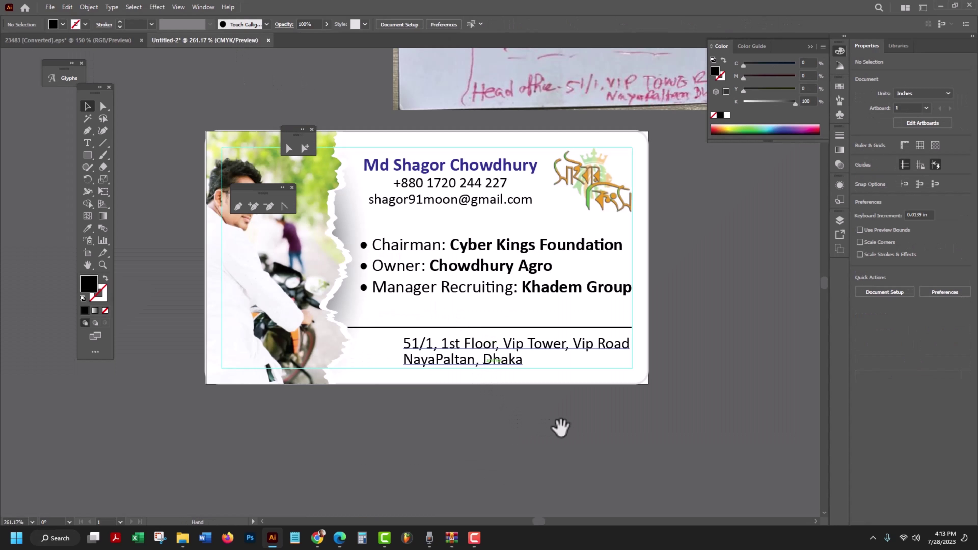
pyautogui.moveTo(559, 426); pyautogui.dragTo(393, 325)
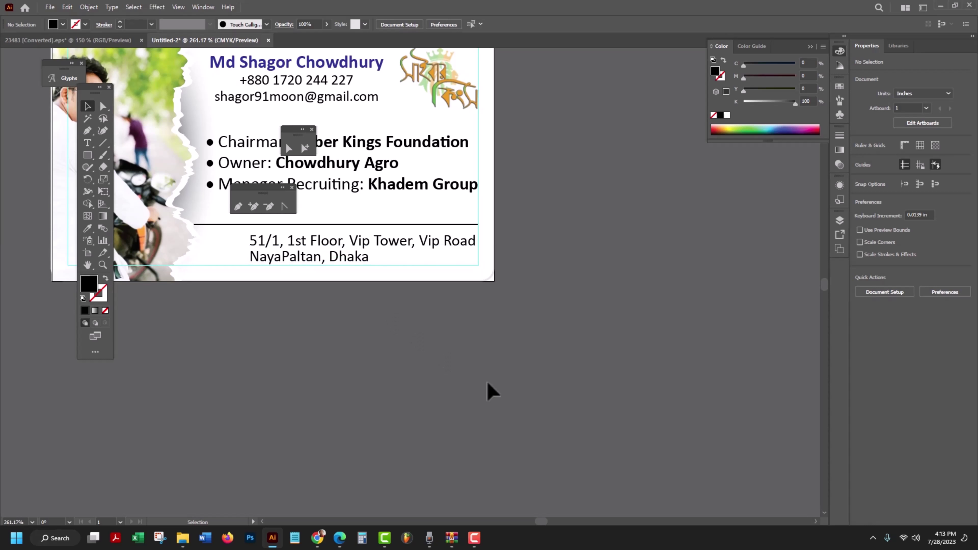
pyautogui.moveTo(498, 334); pyautogui.dragTo(347, 327)
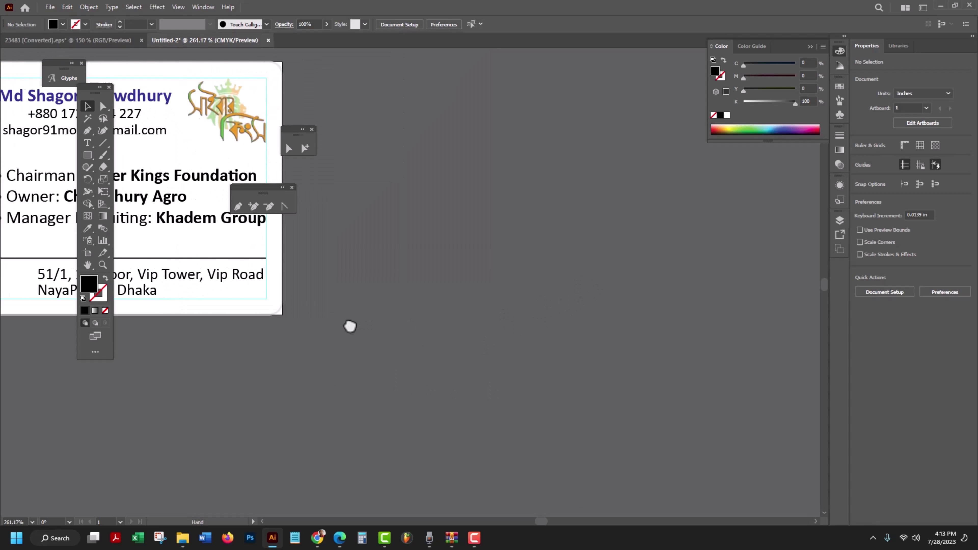
pyautogui.hotkey('ctrl', 'v')
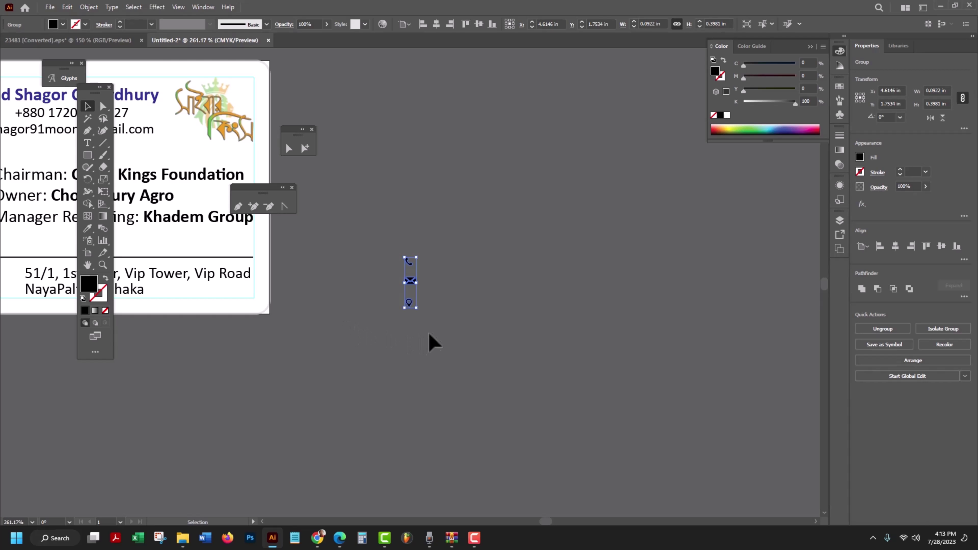
pyautogui.moveTo(416, 308); pyautogui.dragTo(458, 372)
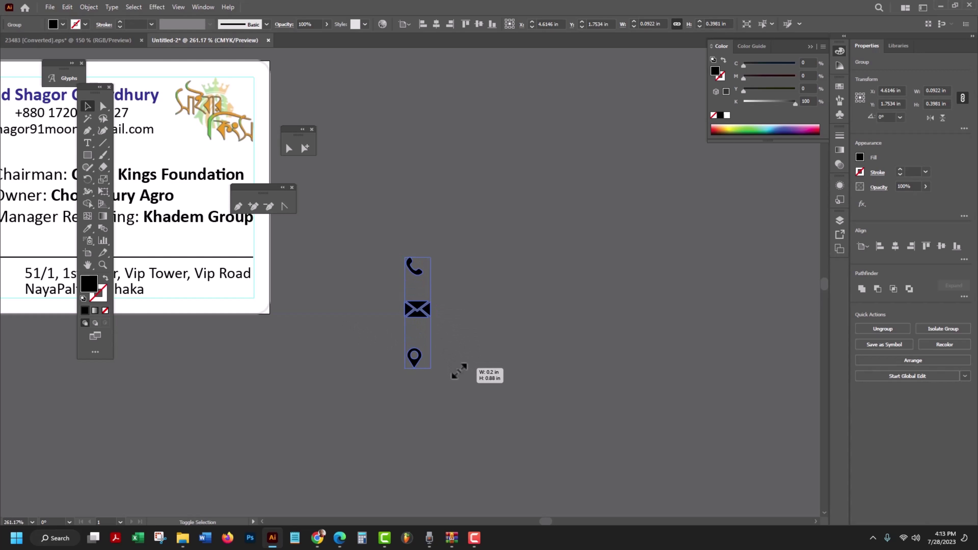
pyautogui.click(480, 372)
pyautogui.moveTo(389, 323); pyautogui.dragTo(651, 291)
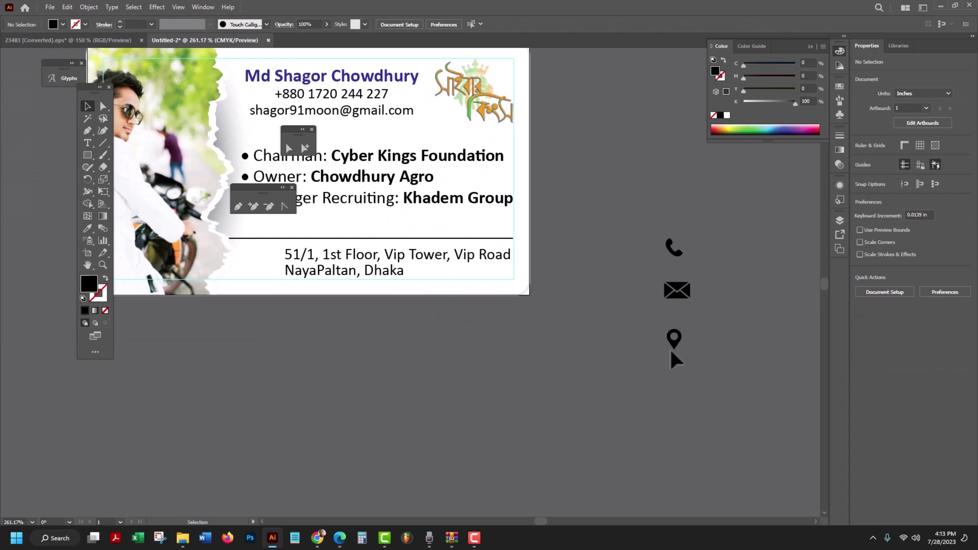
pyautogui.moveTo(675, 341)
pyautogui.mouseDown()
pyautogui.moveTo(581, 387)
pyautogui.moveTo(591, 375)
pyautogui.mouseUp()
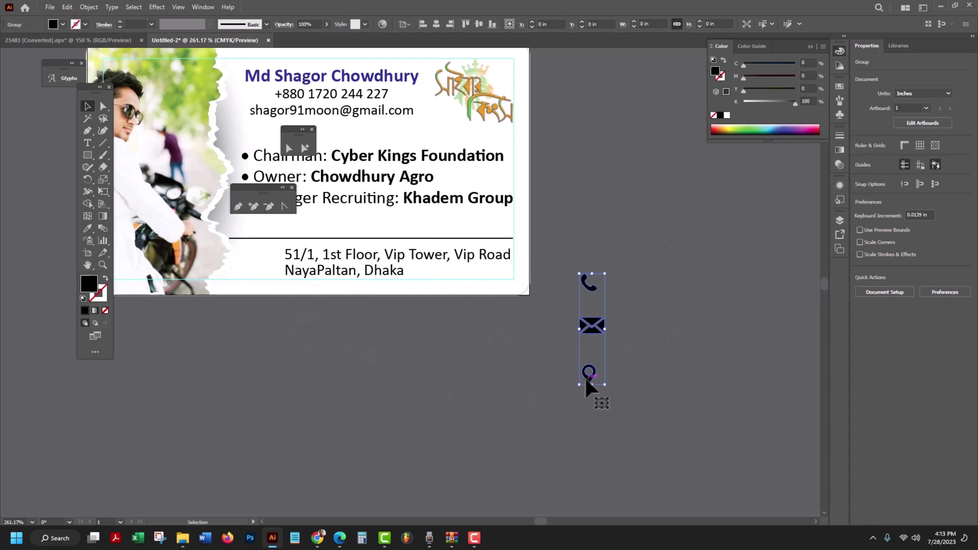
# Step: Ungroup the icons, place the pin beside the address, and delete the phone icon
pyautogui.rightClick(586, 375)
pyautogui.click(641, 284)
pyautogui.click(609, 402)
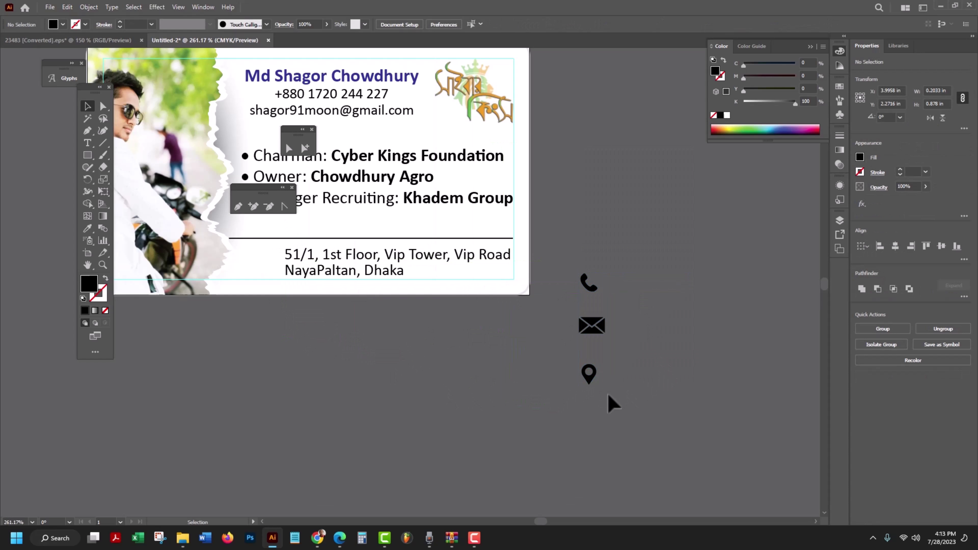
pyautogui.moveTo(594, 375)
pyautogui.mouseDown()
pyautogui.moveTo(255, 300)
pyautogui.moveTo(266, 269)
pyautogui.moveTo(268, 276)
pyautogui.mouseUp()
pyautogui.moveTo(409, 301); pyautogui.dragTo(445, 426)
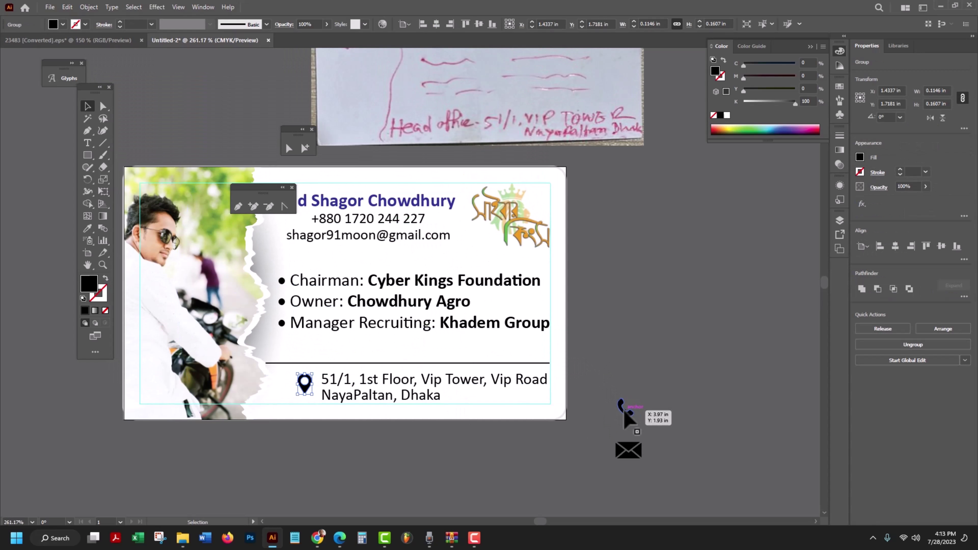
pyautogui.moveTo(624, 411)
pyautogui.mouseDown()
pyautogui.moveTo(233, 365)
pyautogui.moveTo(304, 266)
pyautogui.mouseUp()
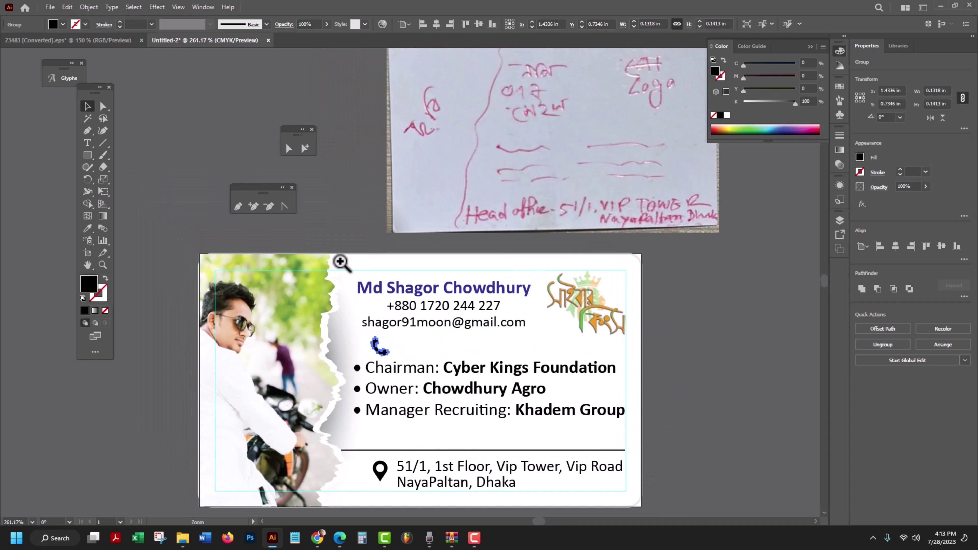
pyautogui.scroll(3, 339, 262)
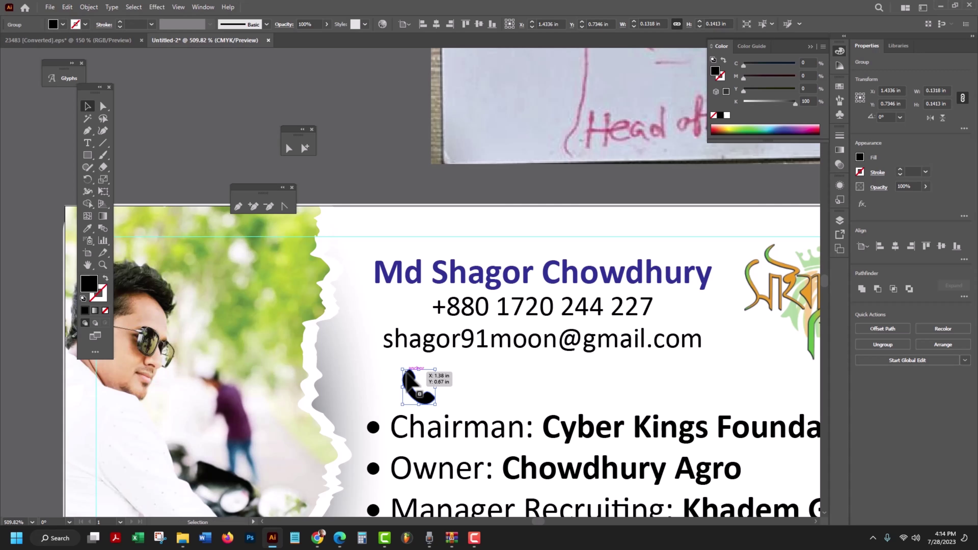
pyautogui.press('Delete')
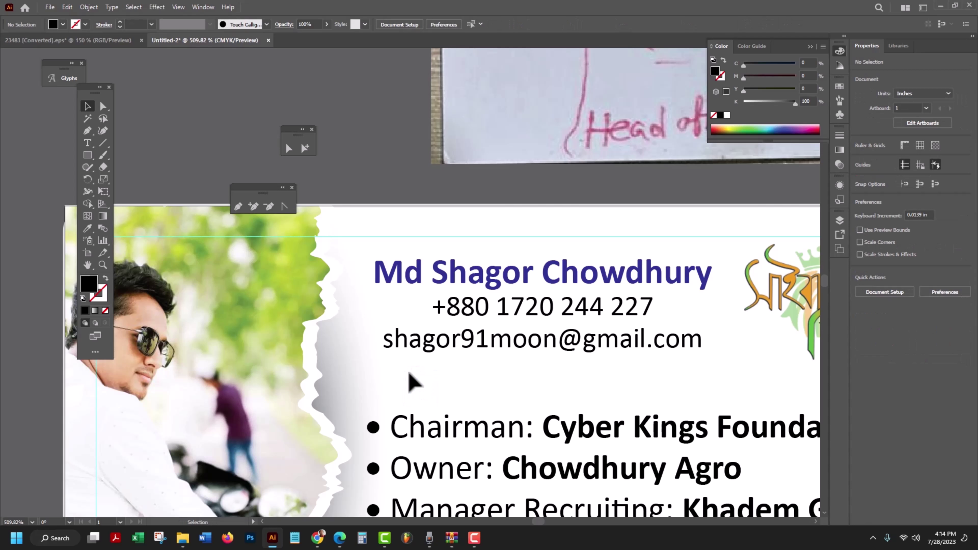
# Step: Zoom in and nudge the pin shape to line up with the first address line
pyautogui.hotkey('ctrl', '-')
pyautogui.hotkey('ctrl', '-')
pyautogui.hotkey('ctrl', '-')
pyautogui.press('z')
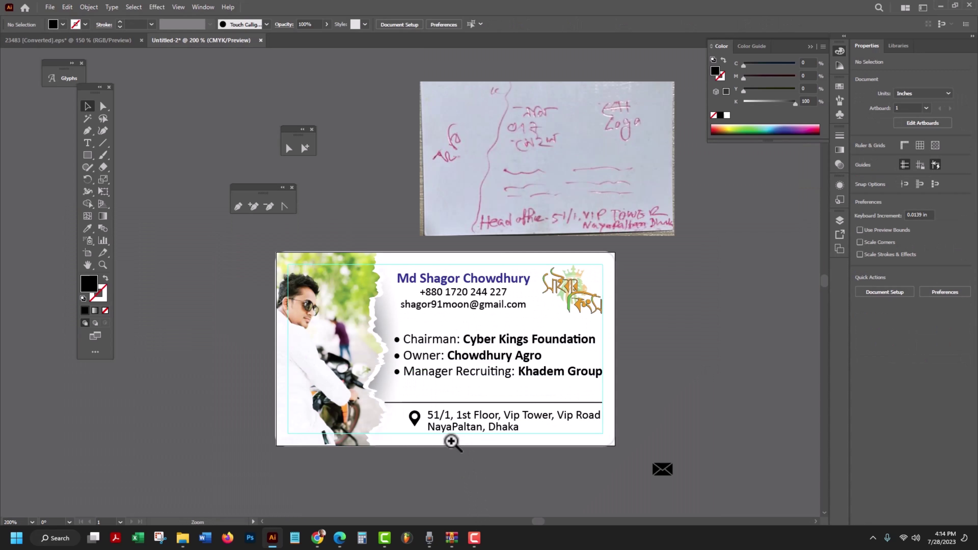
pyautogui.moveTo(390, 403); pyautogui.dragTo(472, 461)
pyautogui.keyDown('ctrl'); pyautogui.click(434, 441); pyautogui.keyUp('ctrl')
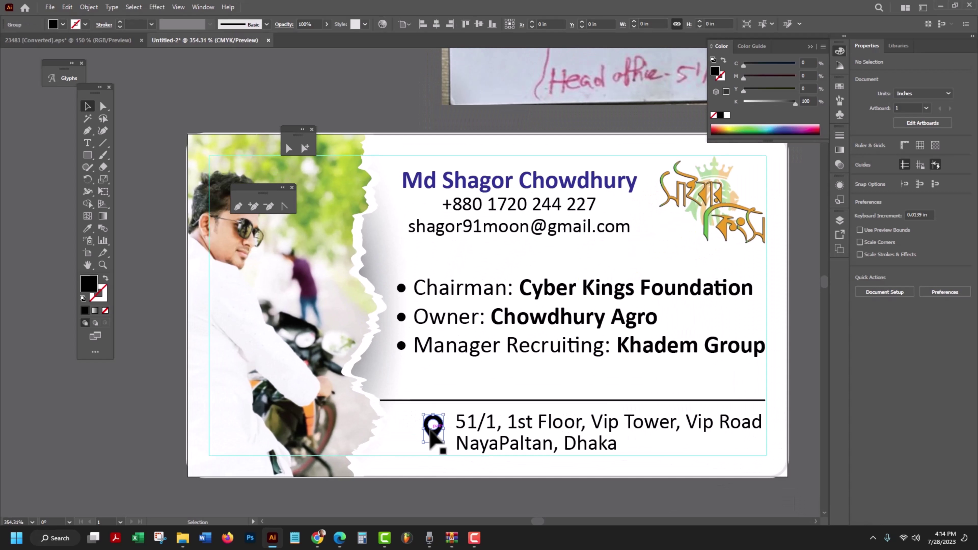
pyautogui.keyDown('ctrl'); pyautogui.click(433, 439); pyautogui.keyUp('ctrl')
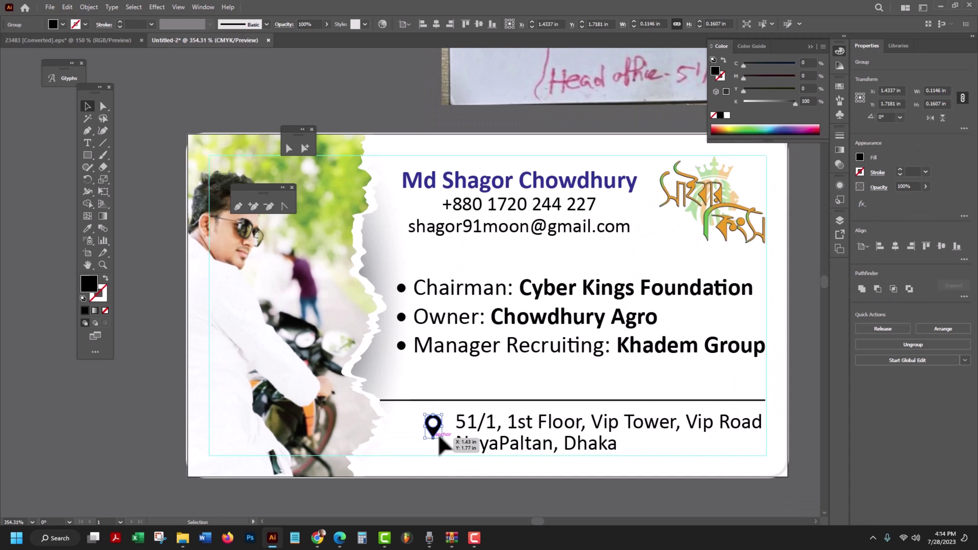
pyautogui.click(399, 401)
pyautogui.moveTo(443, 434); pyautogui.dragTo(447, 433)
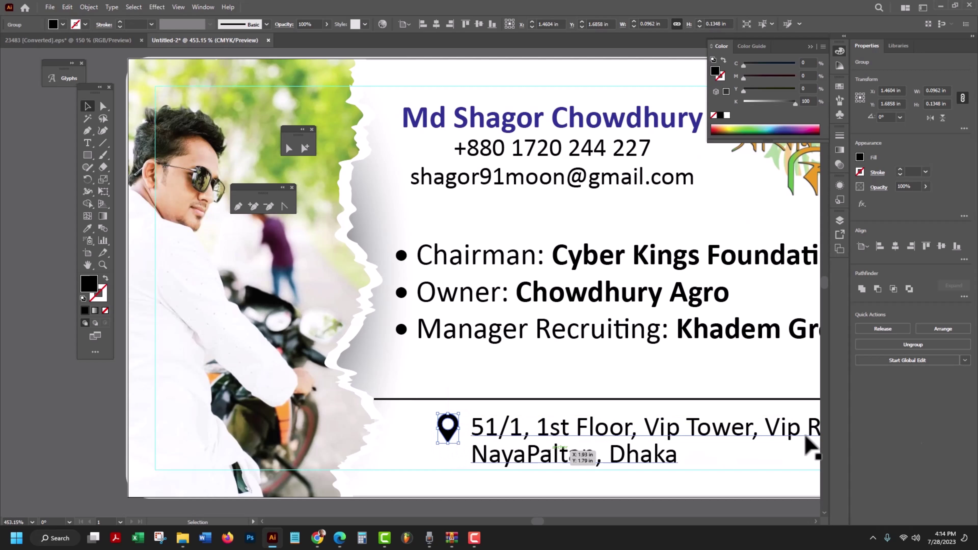
pyautogui.click(340, 538)
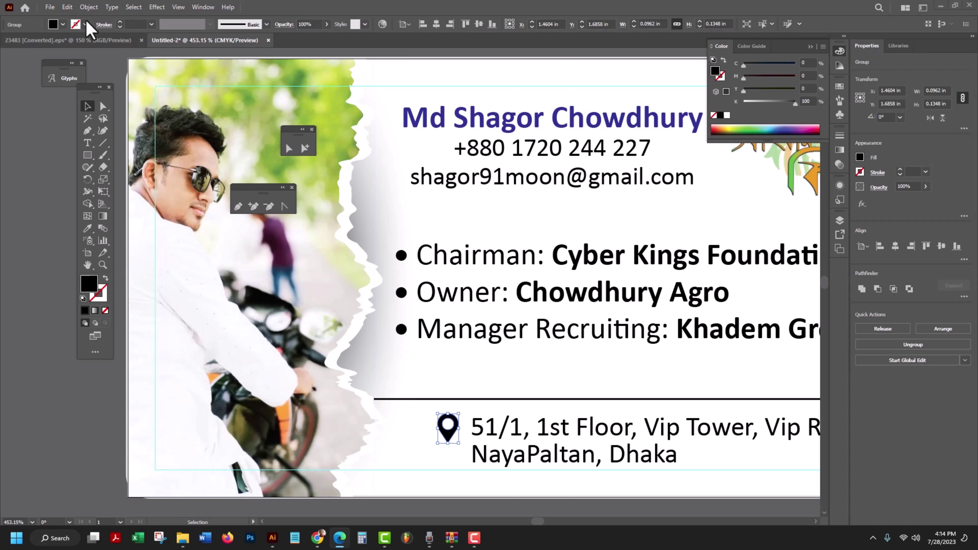
# Step: Save the card as an .ai file in Job (F:) > 23-07-23, named after the client
pyautogui.click(50, 7)
pyautogui.click(88, 113)
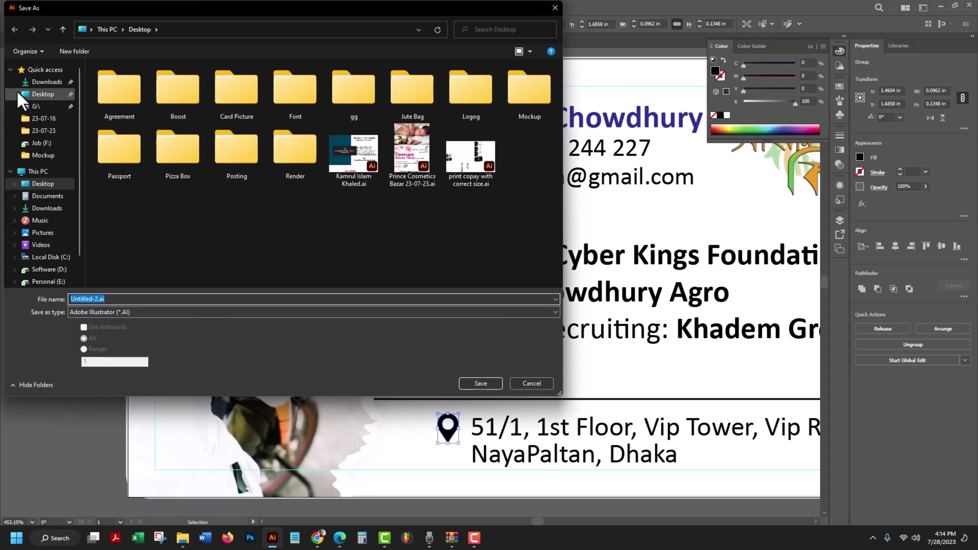
pyautogui.click(57, 131)
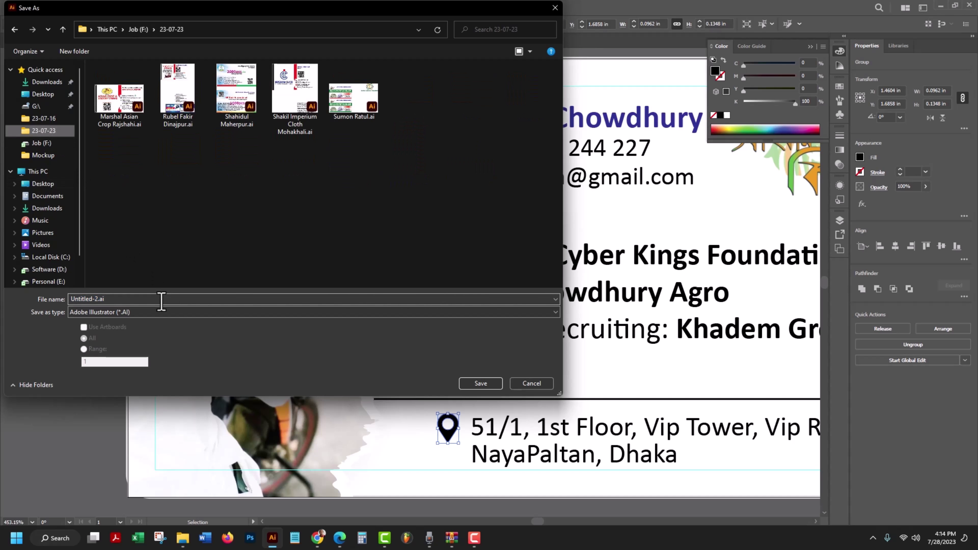
pyautogui.write('Shagor Cyber Kings Nayapalton')
pyautogui.press('Return')
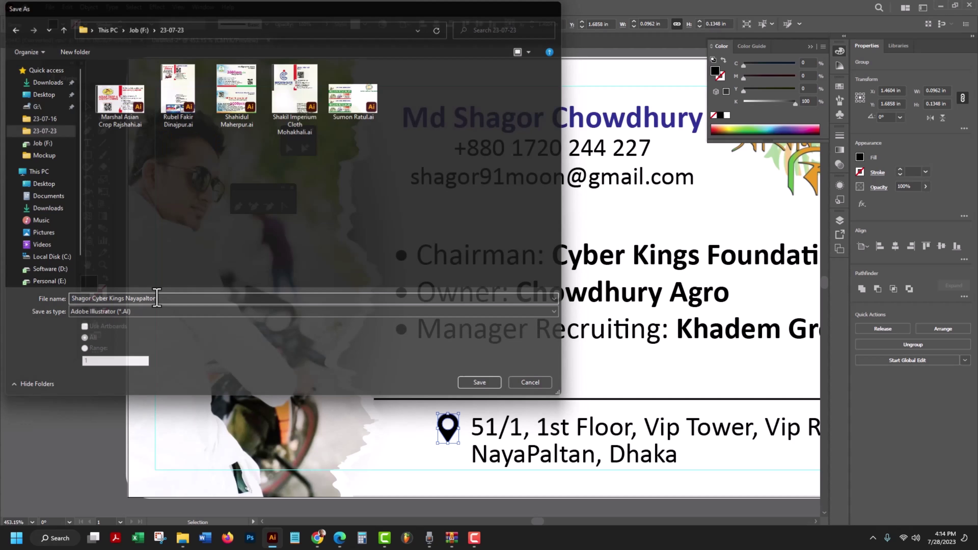
pyautogui.press('Return')
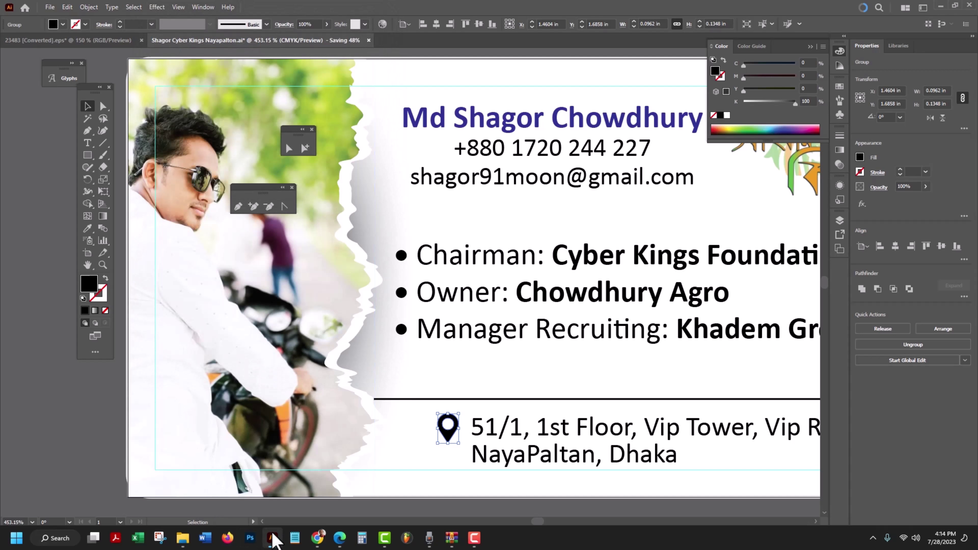
# Step: Delete the leftover envelope icon and nudge the pin slightly down beside the address
pyautogui.click(257, 540)
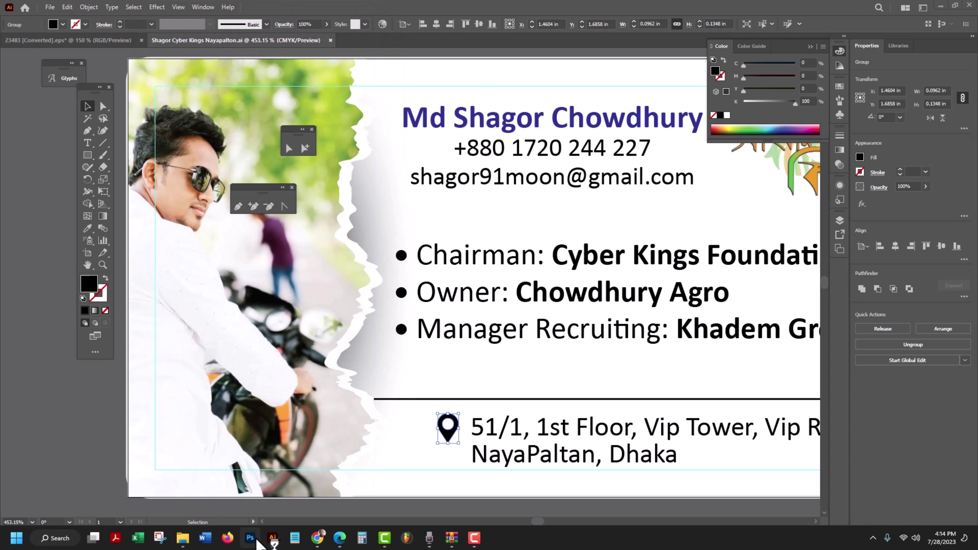
pyautogui.click(97, 457)
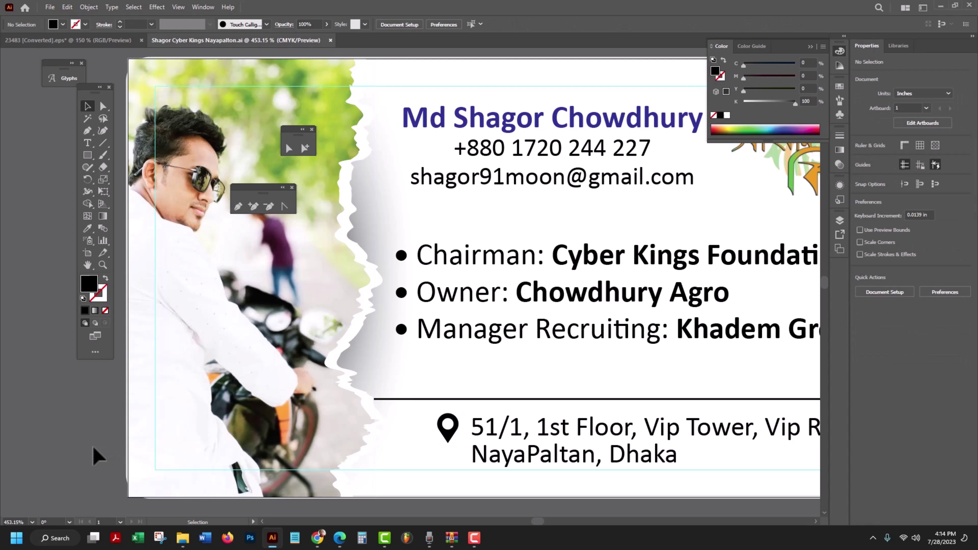
pyautogui.hscroll(3, 97, 457)
pyautogui.hotkey('ctrl', '-')
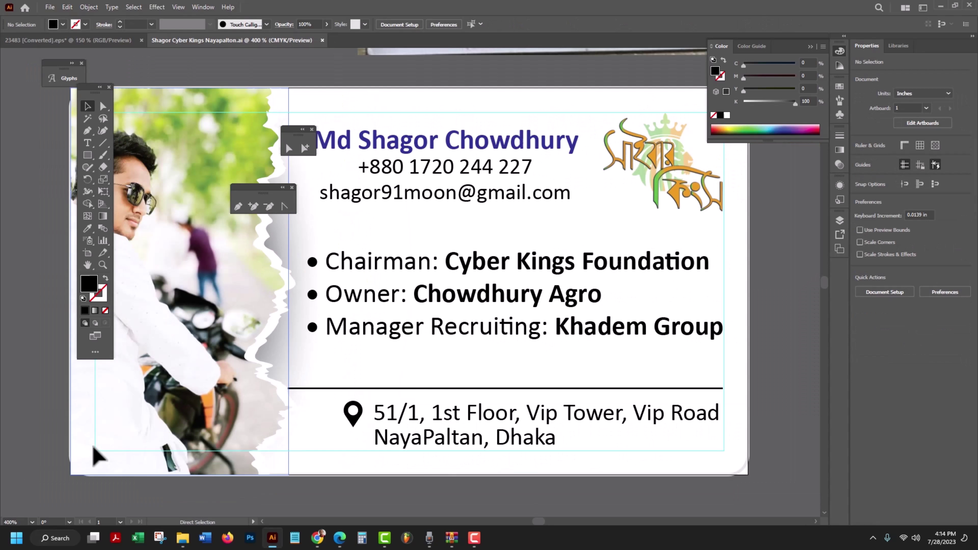
pyautogui.hotkey('ctrl', '-')
pyautogui.hotkey('ctrl', '-')
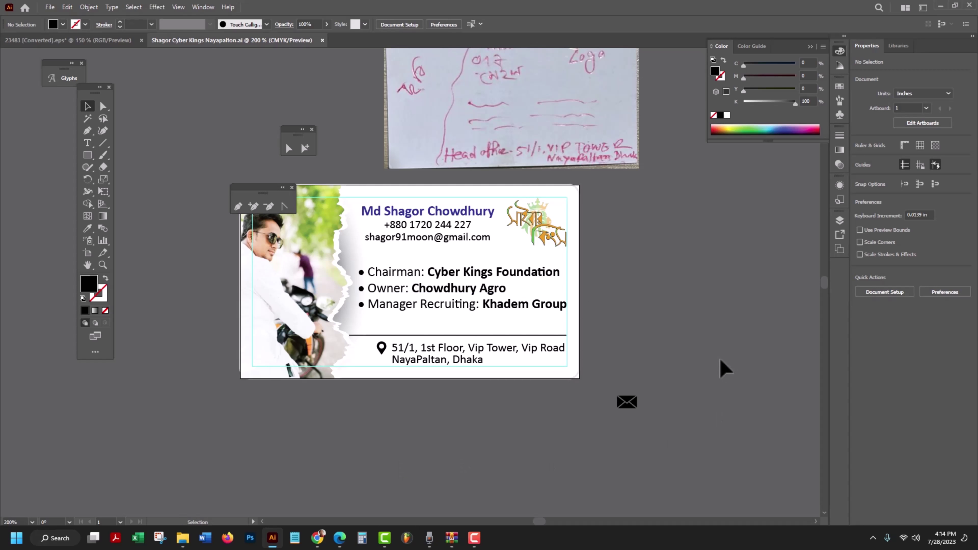
pyautogui.moveTo(679, 374); pyautogui.dragTo(609, 437)
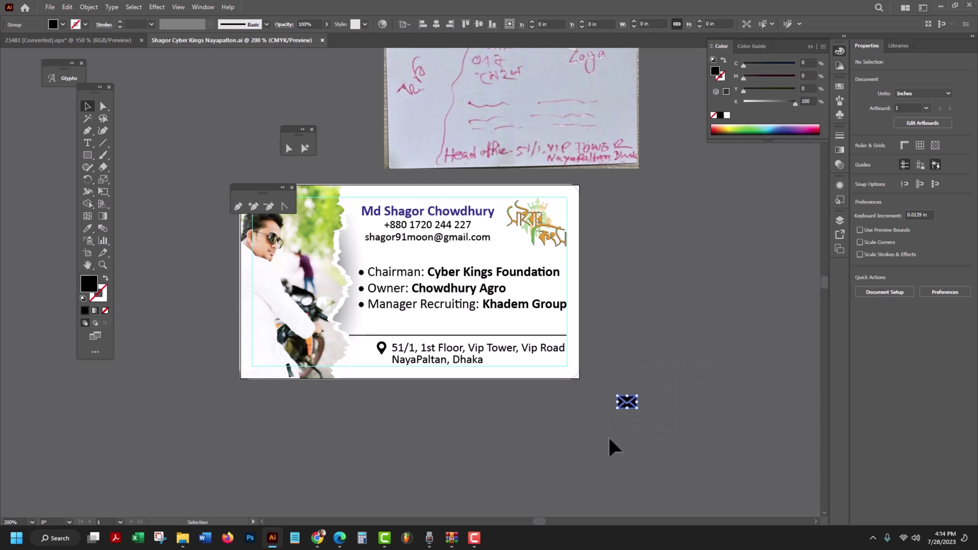
pyautogui.press('Delete')
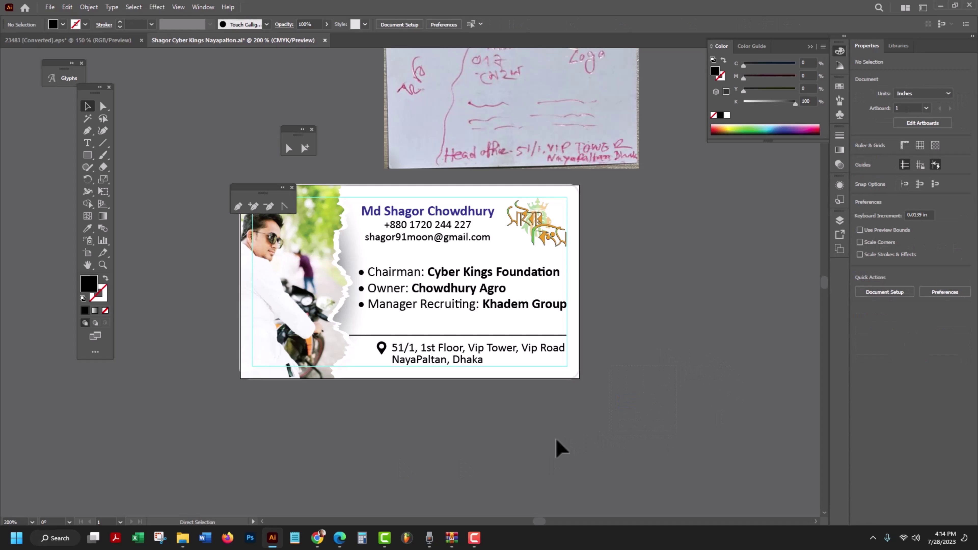
pyautogui.moveTo(382, 366); pyautogui.dragTo(507, 443)
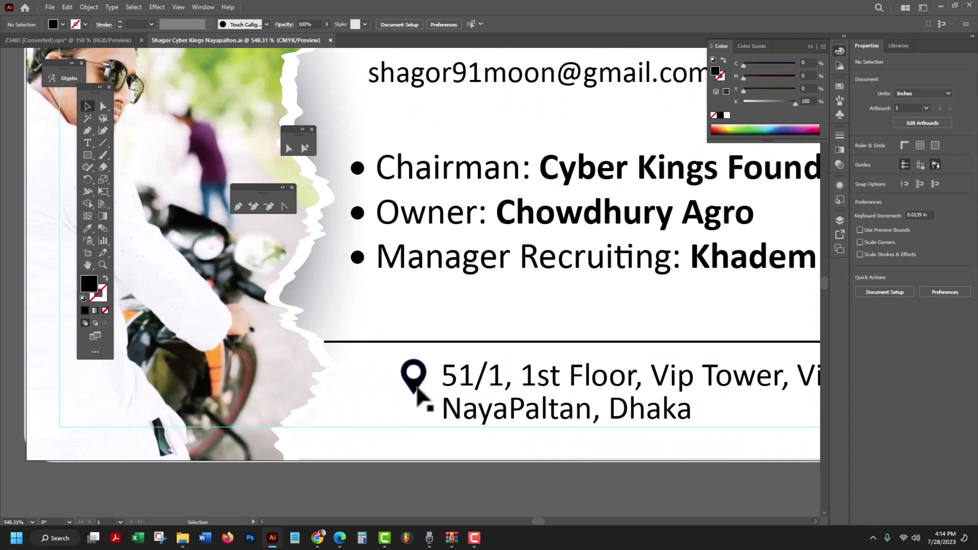
pyautogui.moveTo(417, 388); pyautogui.dragTo(417, 390)
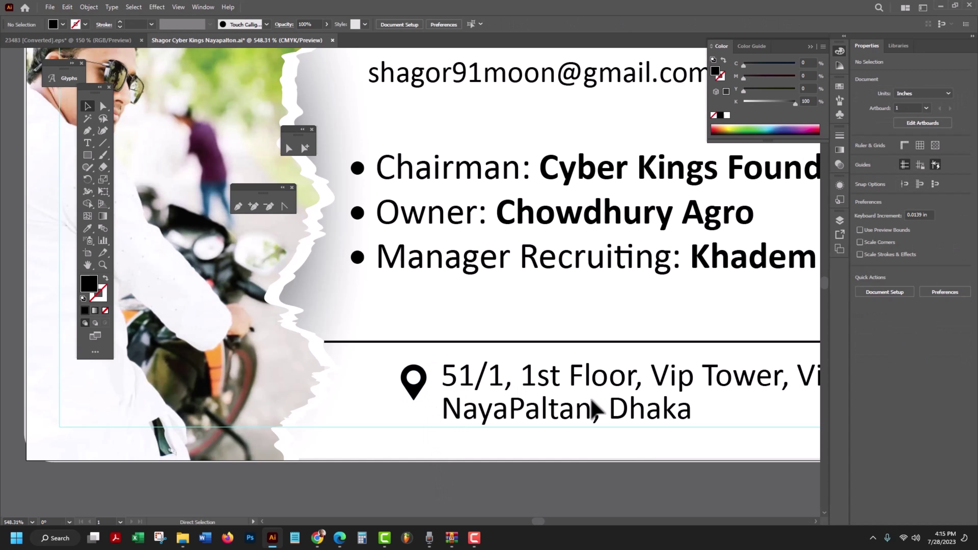
pyautogui.hotkey('ctrl', '-')
pyautogui.hotkey('ctrl', '-')
pyautogui.hotkey('ctrl', '-')
pyautogui.hotkey('ctrl', '-')
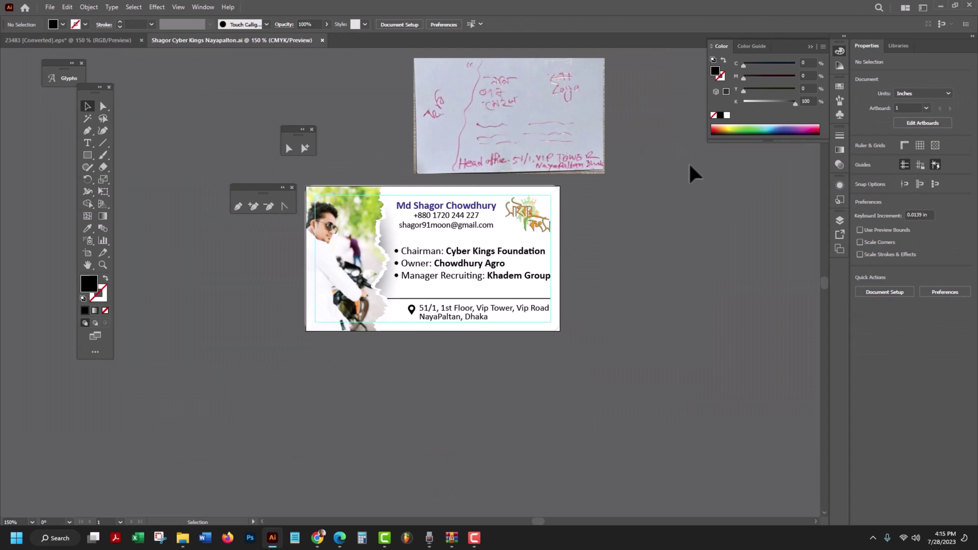
# Step: Delete the handwritten reference sketch and the spare white torn-paper shape
pyautogui.click(537, 120)
pyautogui.press('Delete')
pyautogui.press('space')
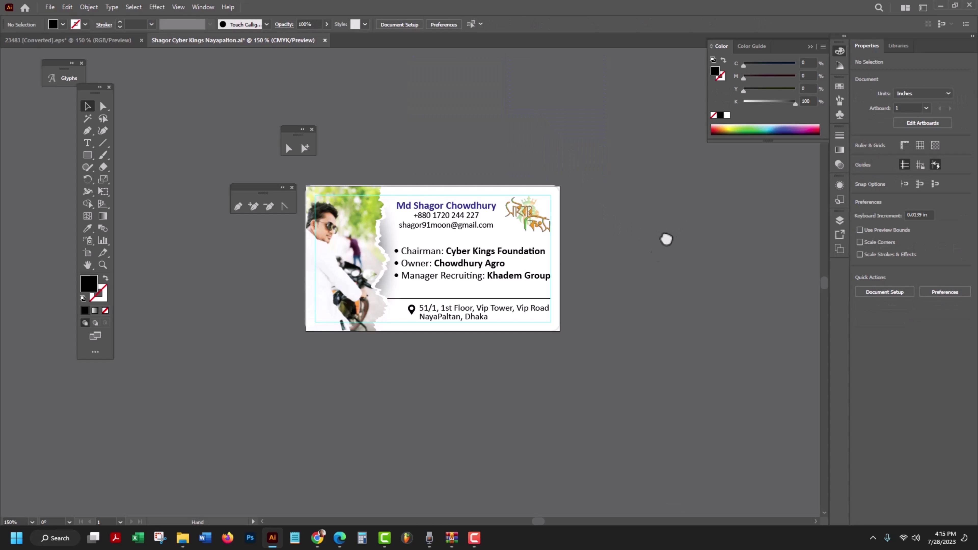
pyautogui.moveTo(666, 239); pyautogui.dragTo(563, 433)
pyautogui.moveTo(719, 437); pyautogui.dragTo(436, 306)
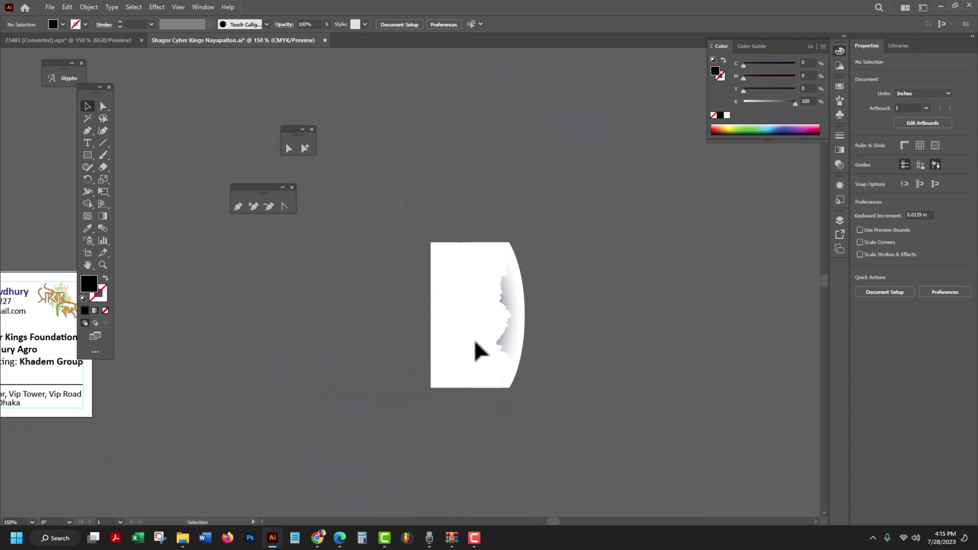
pyautogui.click(480, 350)
pyautogui.press('Delete')
# Step: Zoom out to 50%, check the artwork with select all and deselect, then save
pyautogui.hotkey('ctrl', '-')
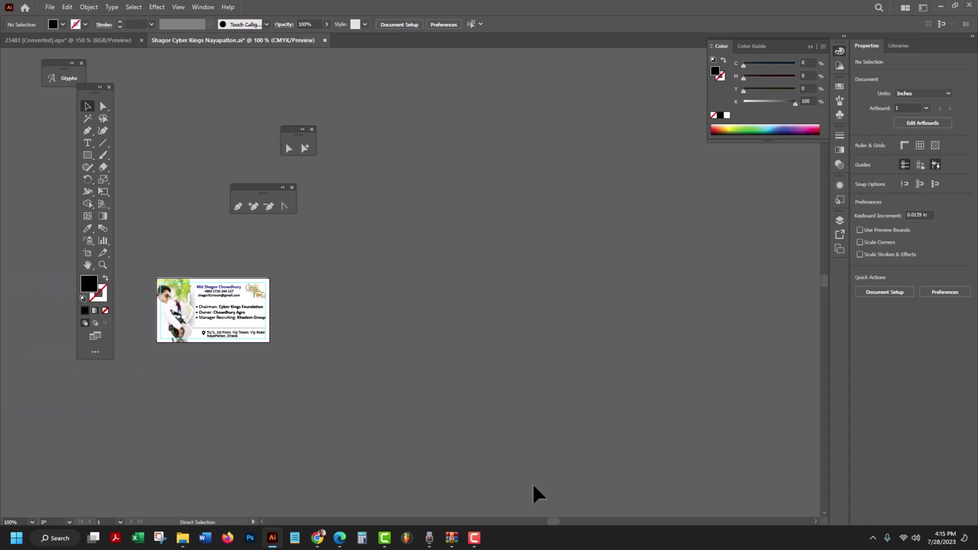
pyautogui.hotkey('ctrl', '-')
pyautogui.hotkey('ctrl', 'a')
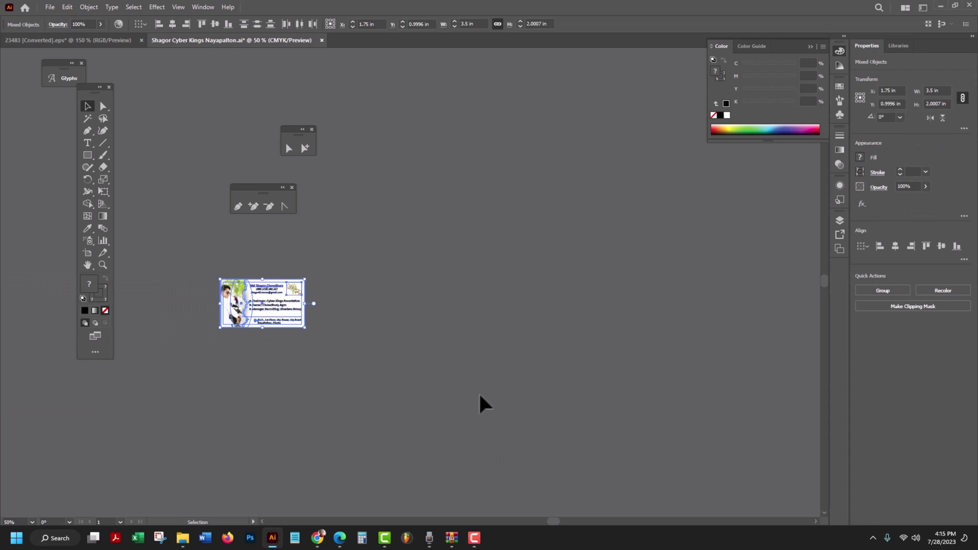
pyautogui.hotkey('ctrl', 'shift', 'a')
pyautogui.hotkey('ctrl', 'a')
pyautogui.hotkey('ctrl', 'shift', 'a')
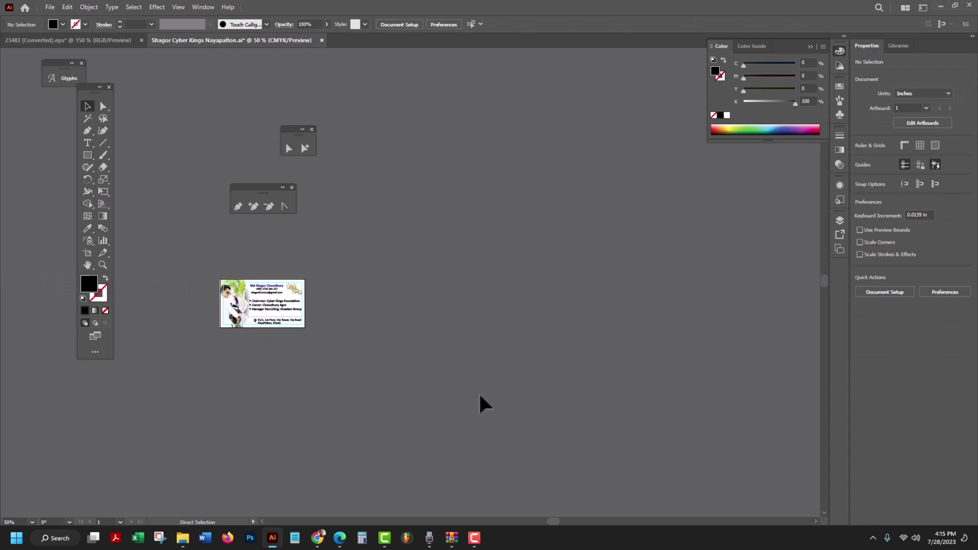
pyautogui.hotkey('ctrl', 's')
# Step: Export the card artboard as a 300 ppi RGB JPEG into the 23-07-23 folder
pyautogui.click(50, 7)
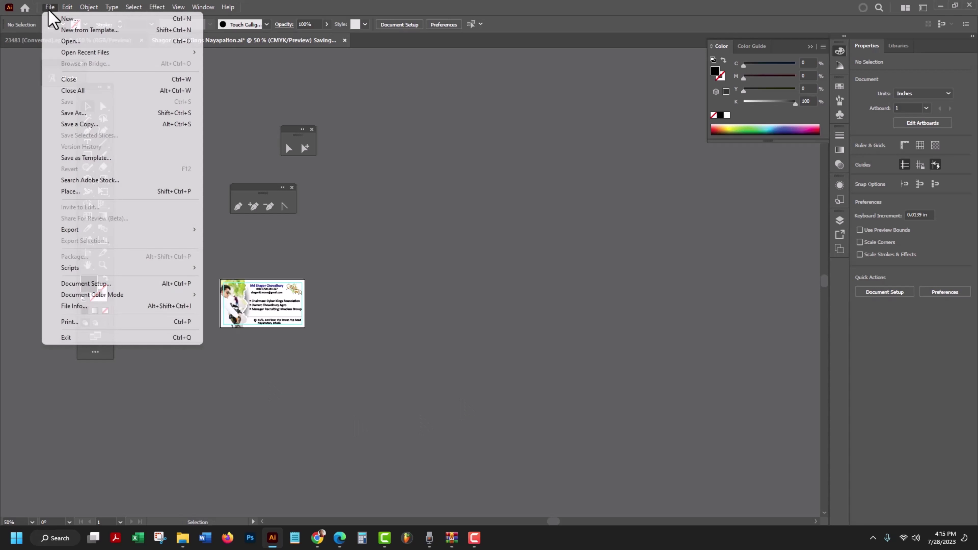
pyautogui.moveTo(121, 229)
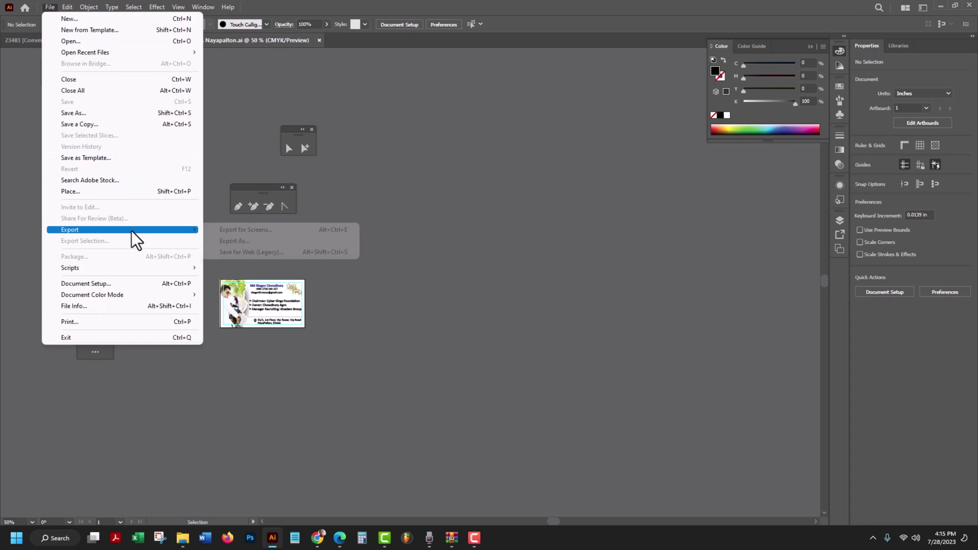
pyautogui.click(234, 240)
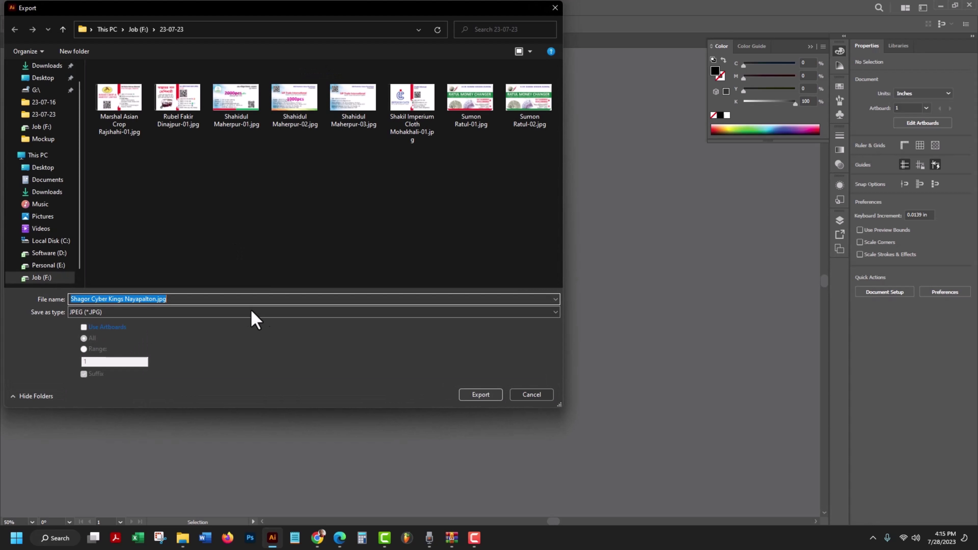
pyautogui.click(483, 396)
pyautogui.click(243, 174)
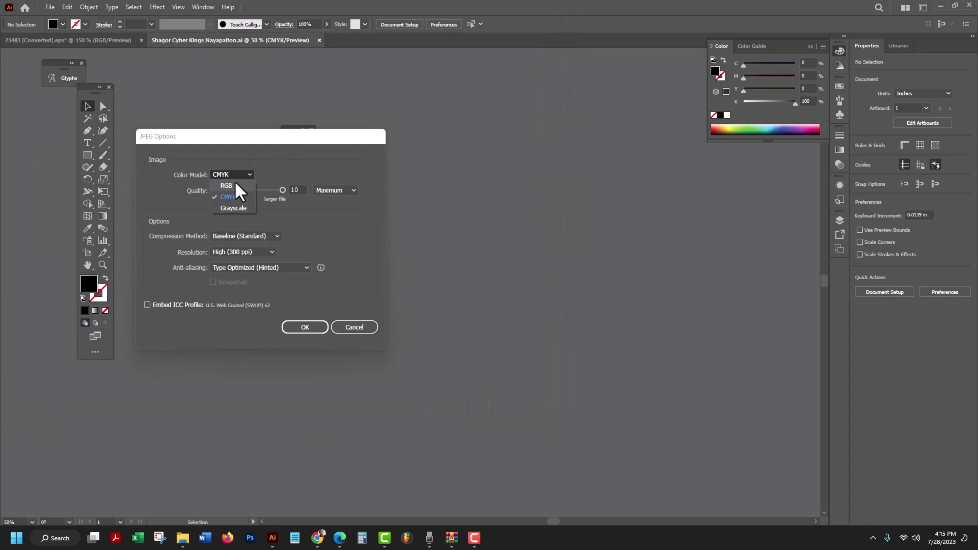
pyautogui.click(302, 328)
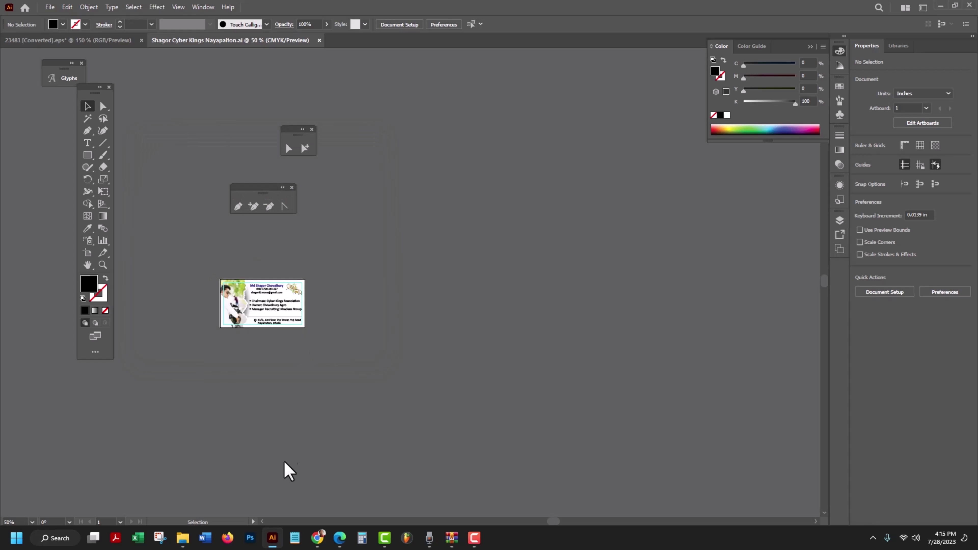
pyautogui.click(251, 538)
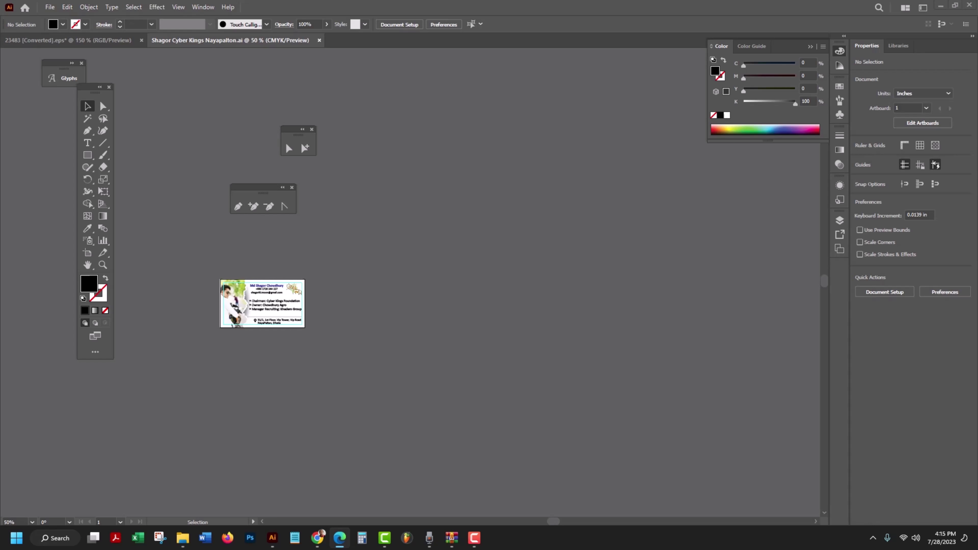
# Step: Preview the exported client-named -01.jpg from the 23-07-23 folder
pyautogui.click(183, 538)
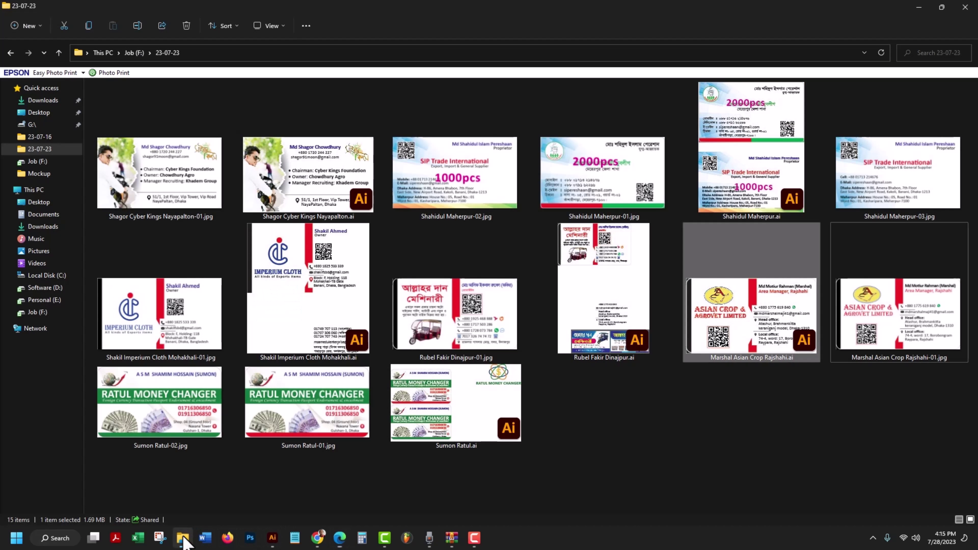
pyautogui.click(165, 170)
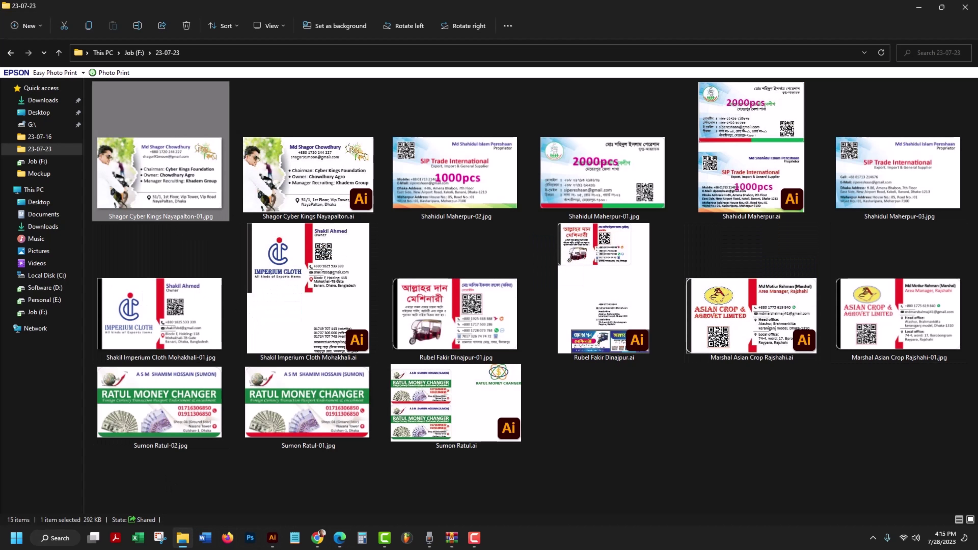
pyautogui.press('Return')
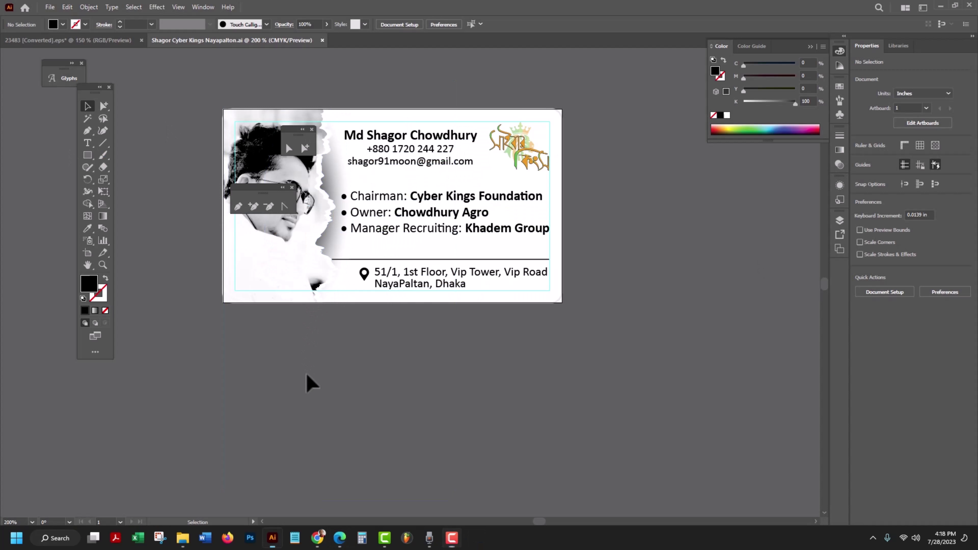
# Step: Enlarge the portrait photo inside its clip group to about 2.42 × 4.31 in
pyautogui.moveTo(482, 225); pyautogui.dragTo(585, 356)
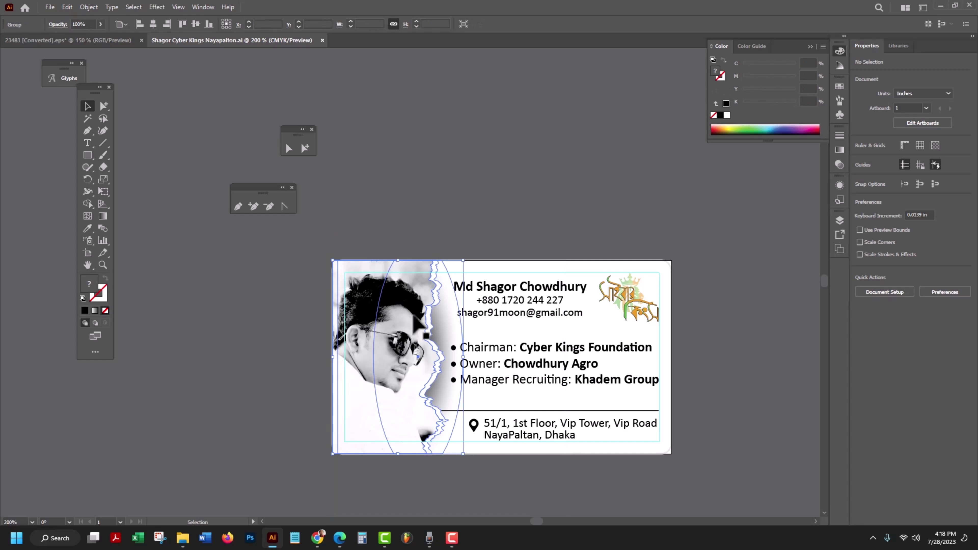
pyautogui.click(103, 105)
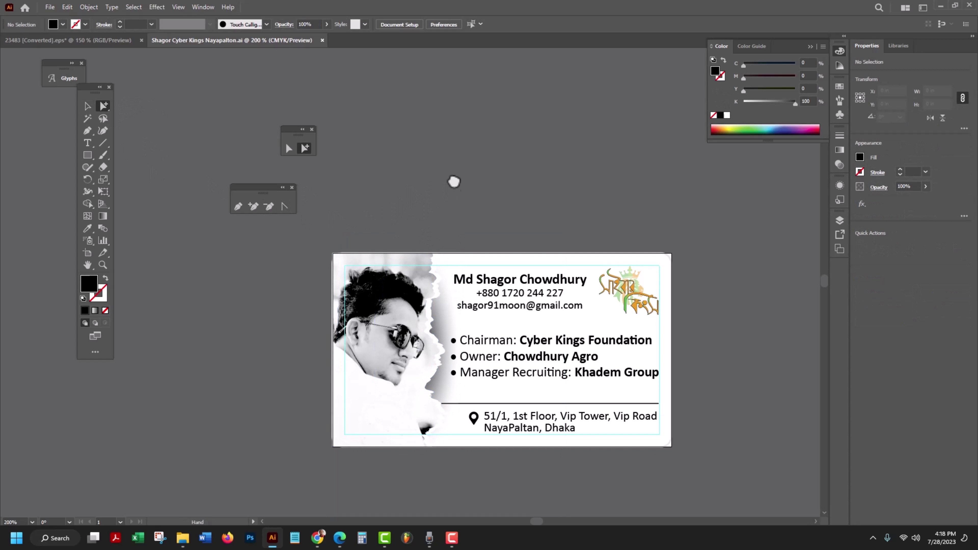
pyautogui.scroll(-3, 452, 181)
pyautogui.click(425, 292)
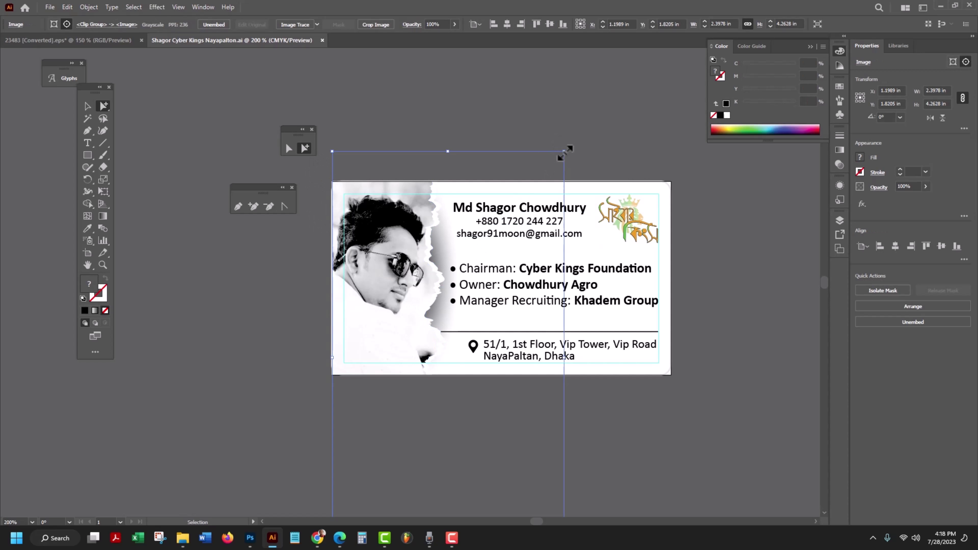
pyautogui.moveTo(564, 152)
pyautogui.mouseDown()
pyautogui.moveTo(569, 143)
pyautogui.moveTo(573, 151)
pyautogui.mouseUp()
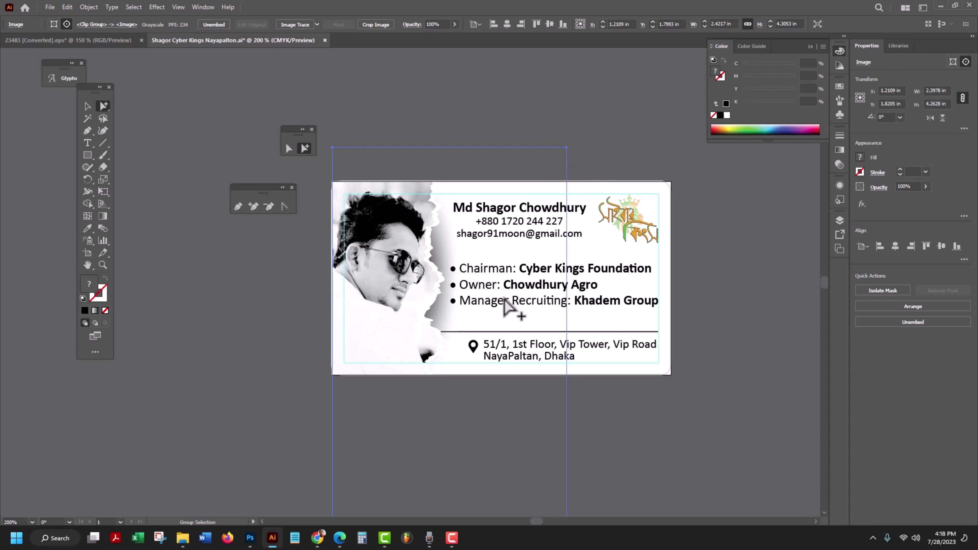
pyautogui.scroll(-5, 481, 270)
pyautogui.hotkey('ctrl', '-')
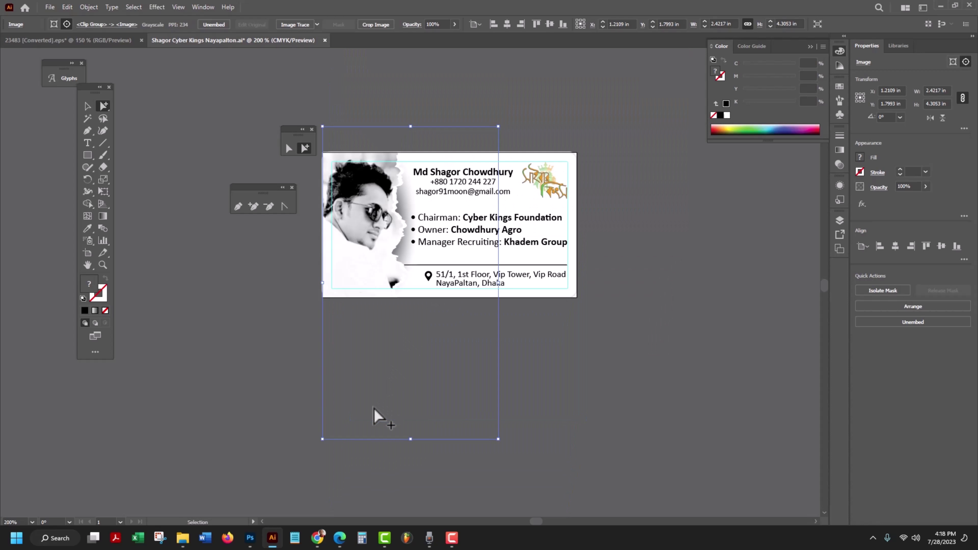
pyautogui.hotkey('ctrl', '-')
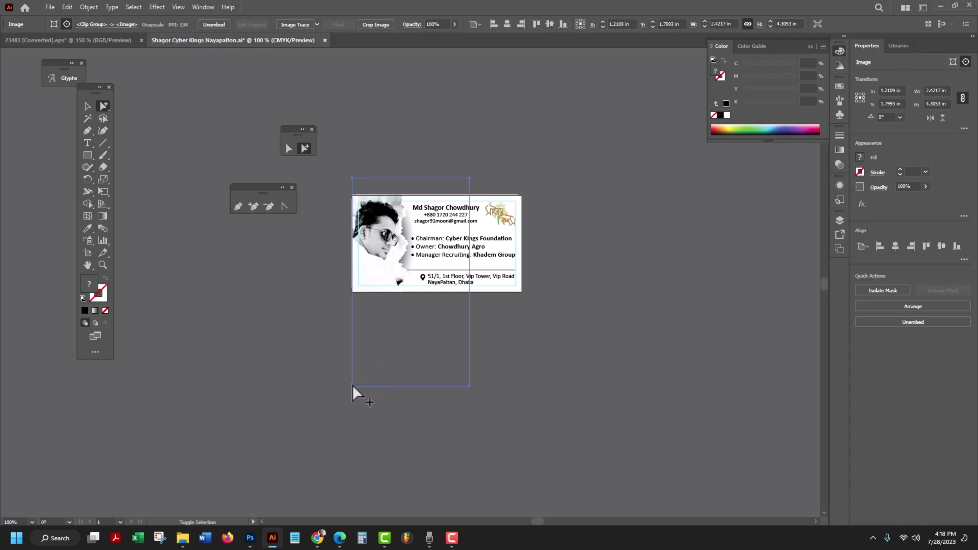
pyautogui.moveTo(352, 387); pyautogui.dragTo(349, 396)
pyautogui.hotkey('ctrl', 'z')
# Step: Deselect the photo and save the card document
pyautogui.click(87, 106)
pyautogui.click(199, 332)
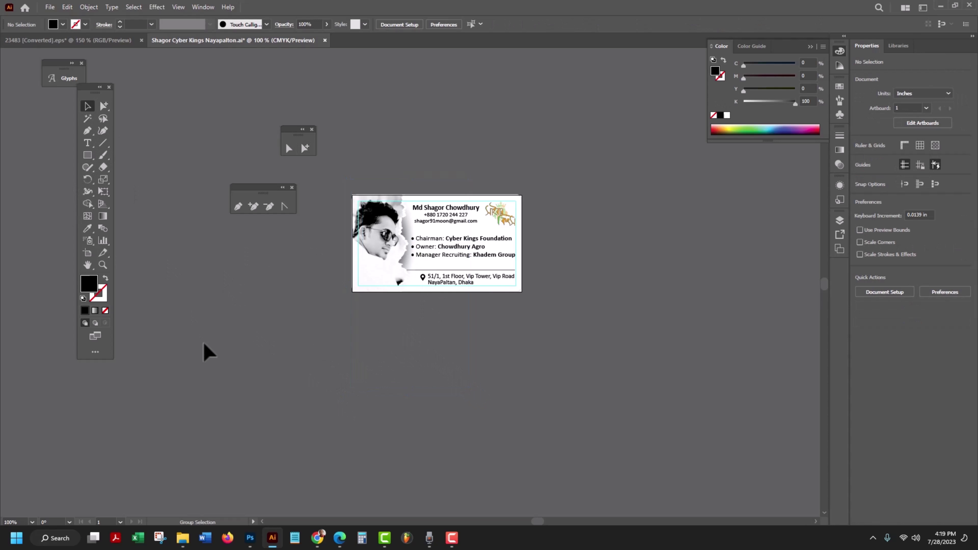
pyautogui.hotkey('ctrl', 's')
# Step: Re-export the card artboard as an RGB JPEG, replacing the earlier JPG in 23-07-23
pyautogui.click(49, 7)
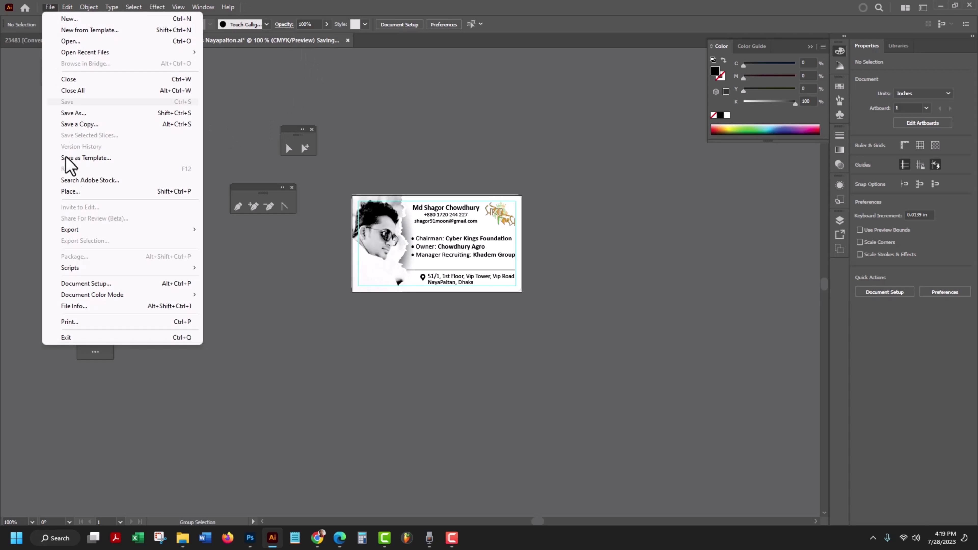
pyautogui.click(264, 241)
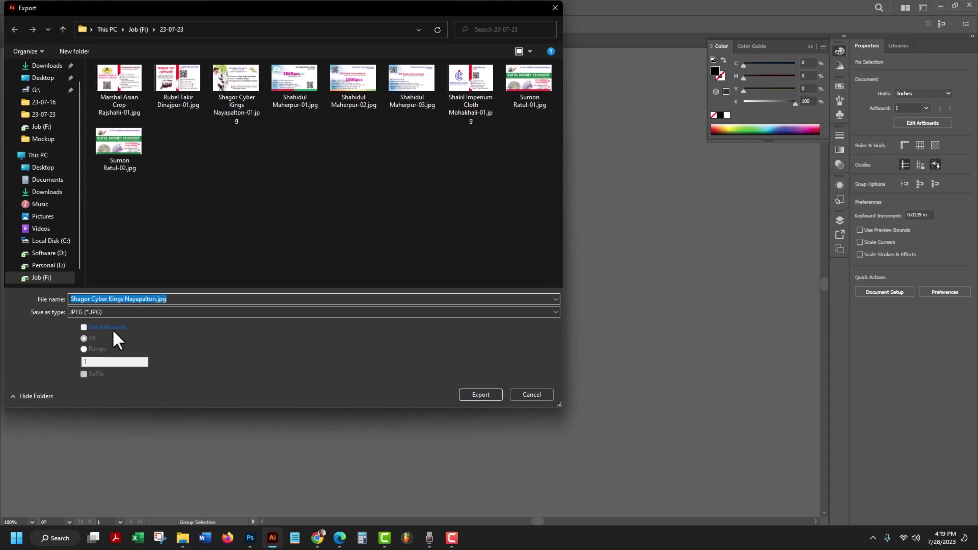
pyautogui.click(112, 328)
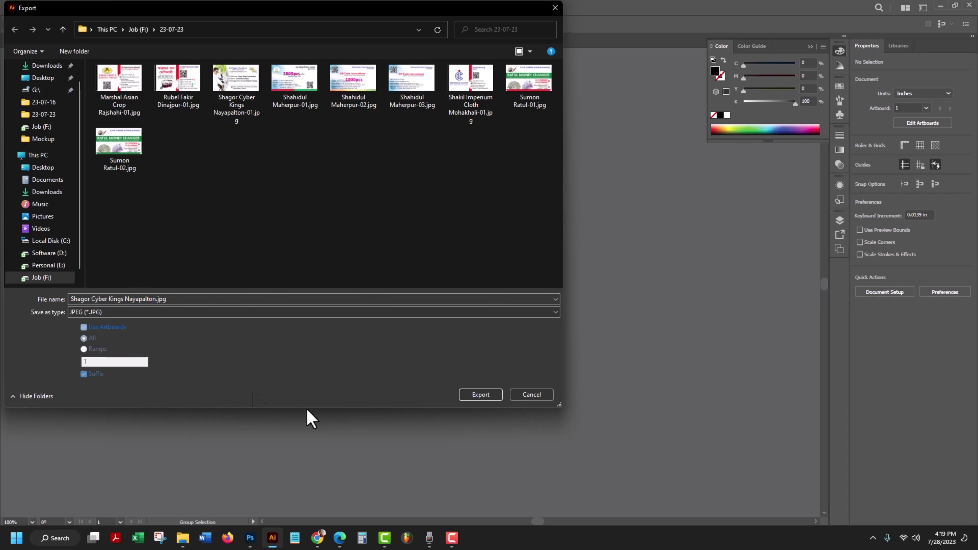
pyautogui.click(491, 399)
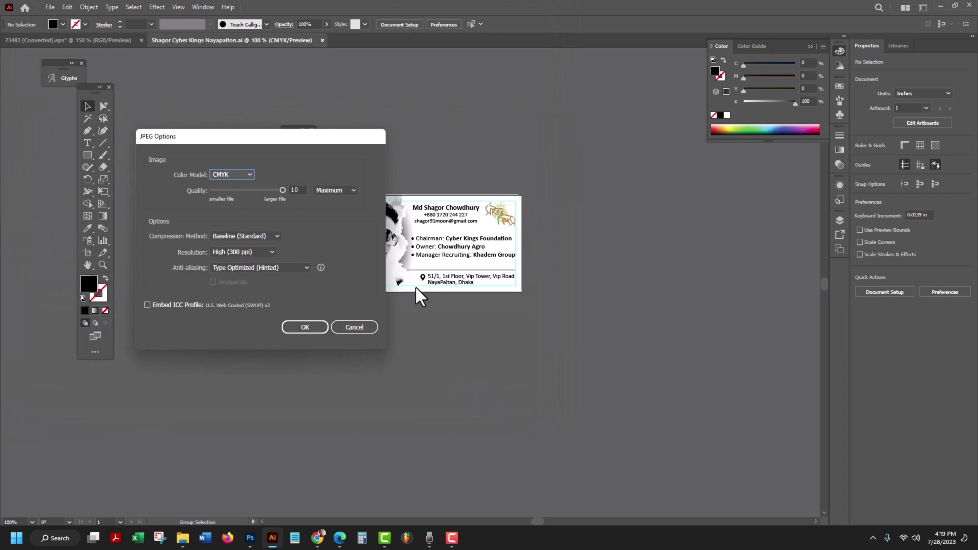
pyautogui.click(250, 176)
pyautogui.click(227, 186)
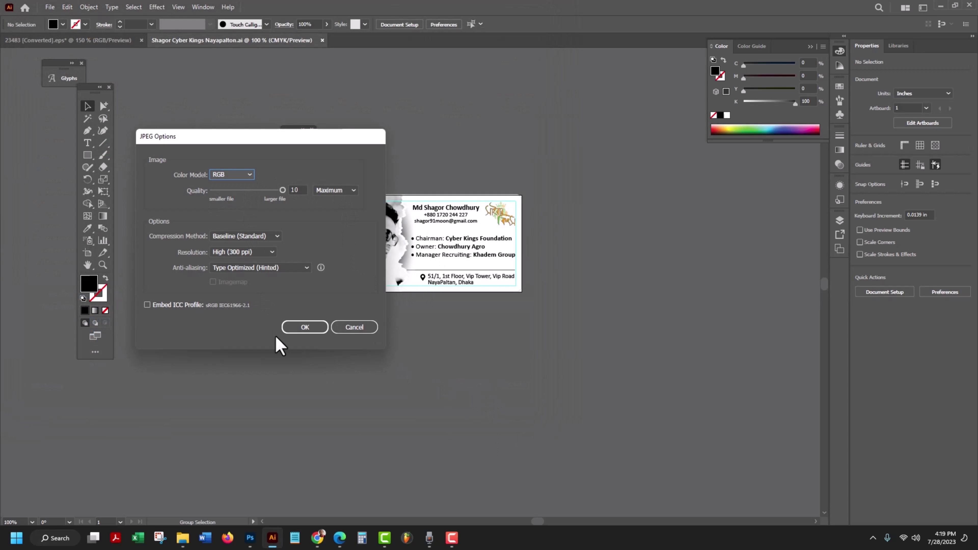
pyautogui.click(296, 327)
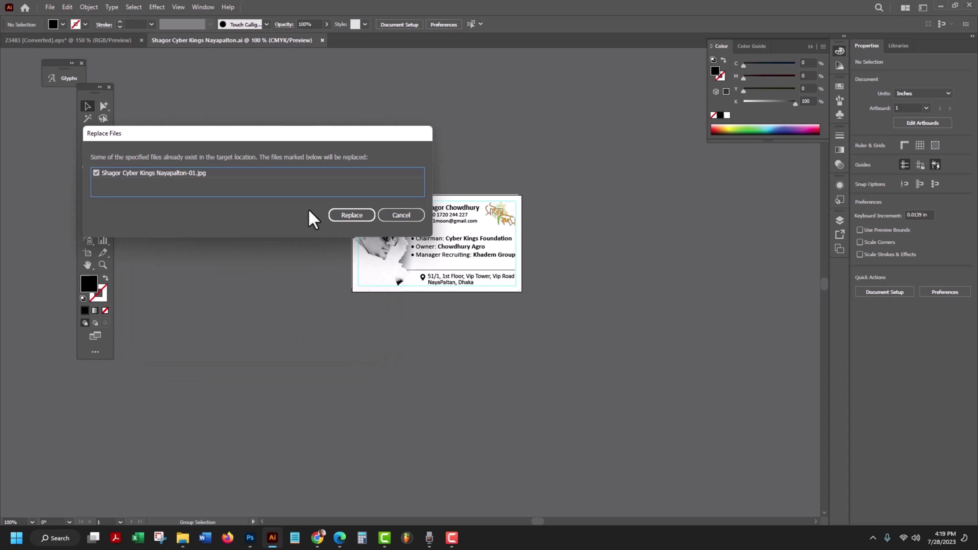
pyautogui.click(347, 215)
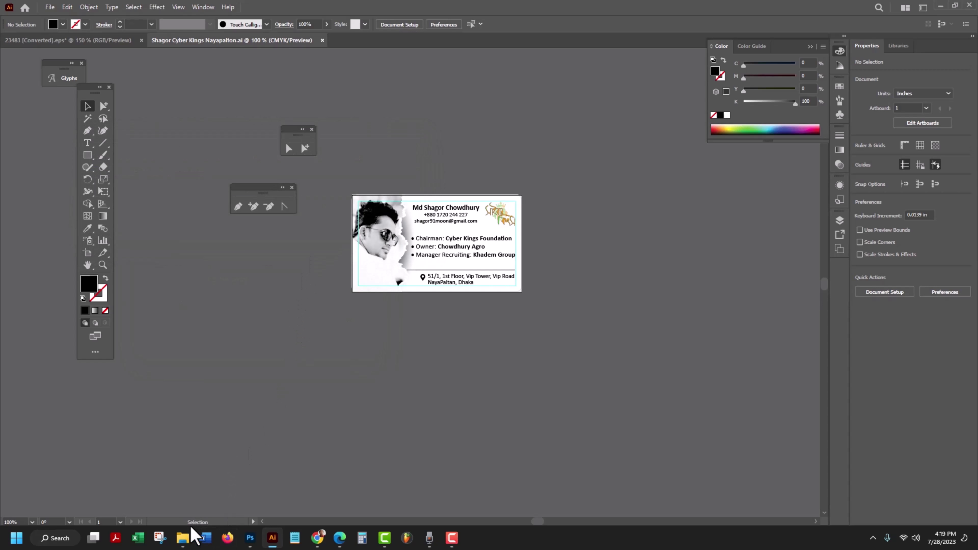
pyautogui.click(183, 538)
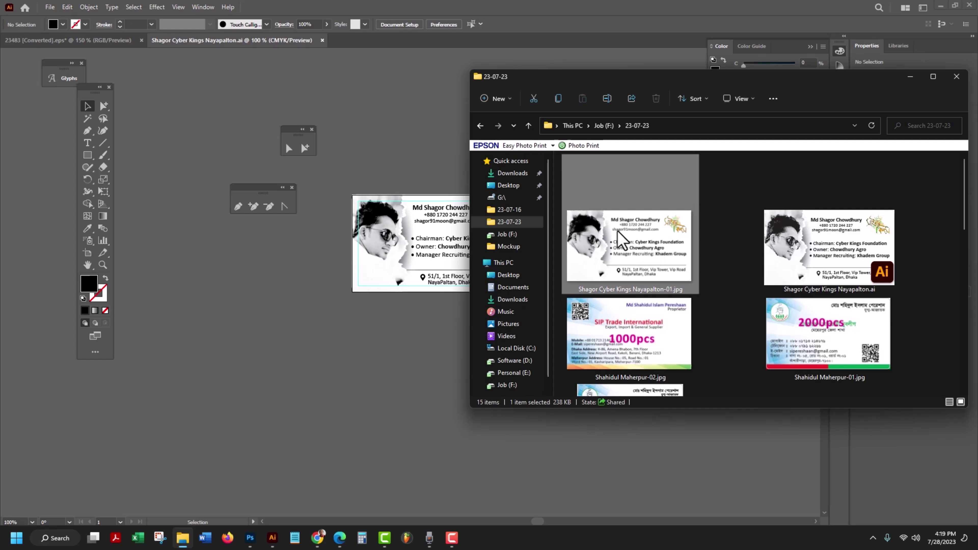
# Step: Inspect the refreshed -01.jpg with the enlarged photo, then return to Illustrator
pyautogui.click(618, 236)
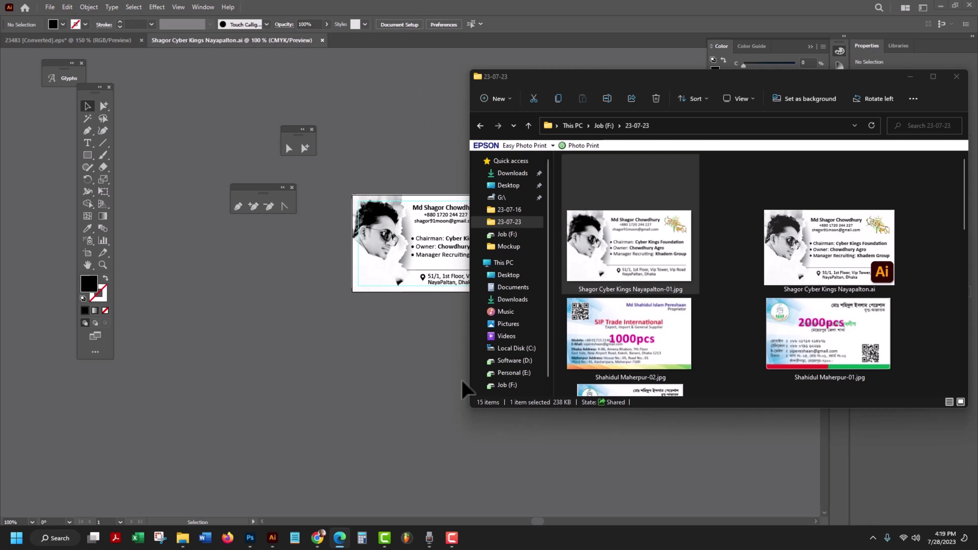
pyautogui.click(462, 389)
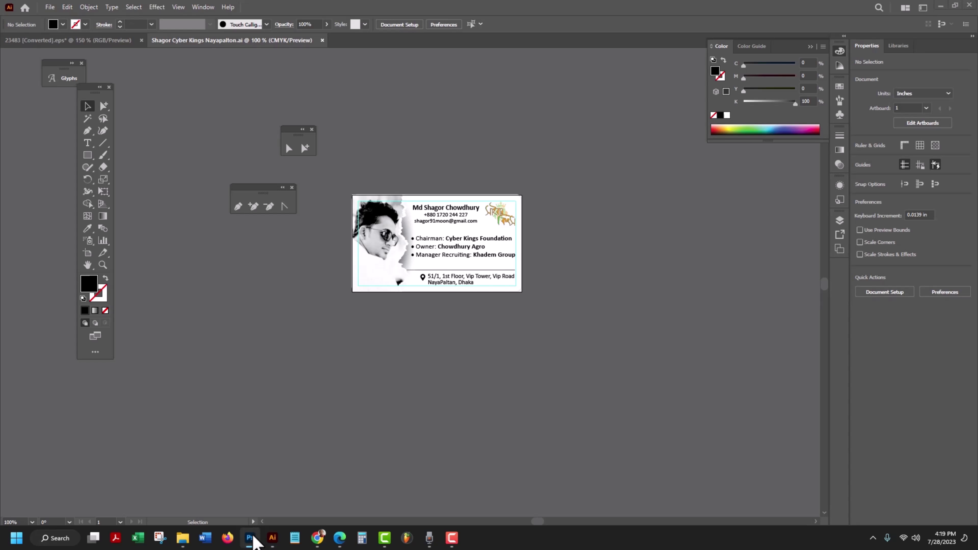
# Step: Minimize Illustrator so Photoshop's Home screen of recent files is in front
pyautogui.rightClick(250, 538)
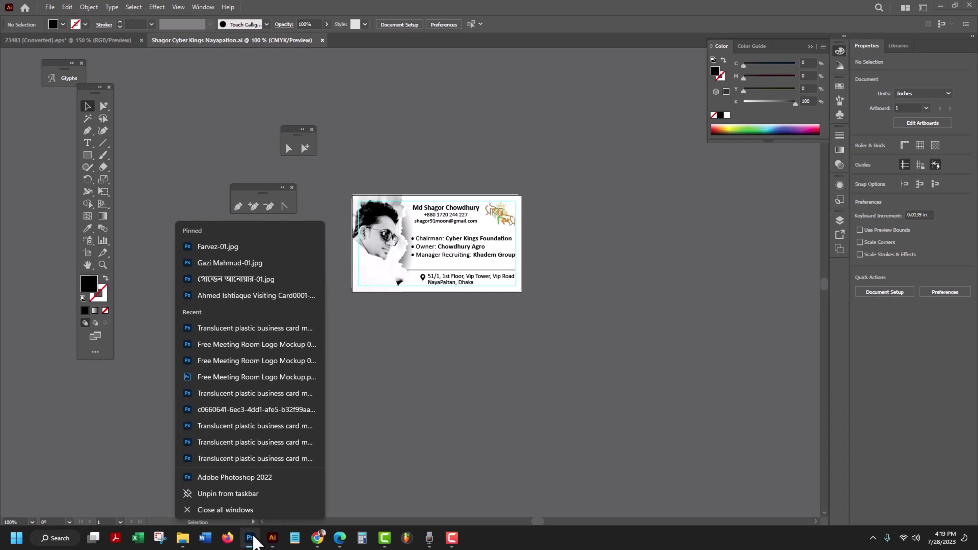
pyautogui.click(486, 376)
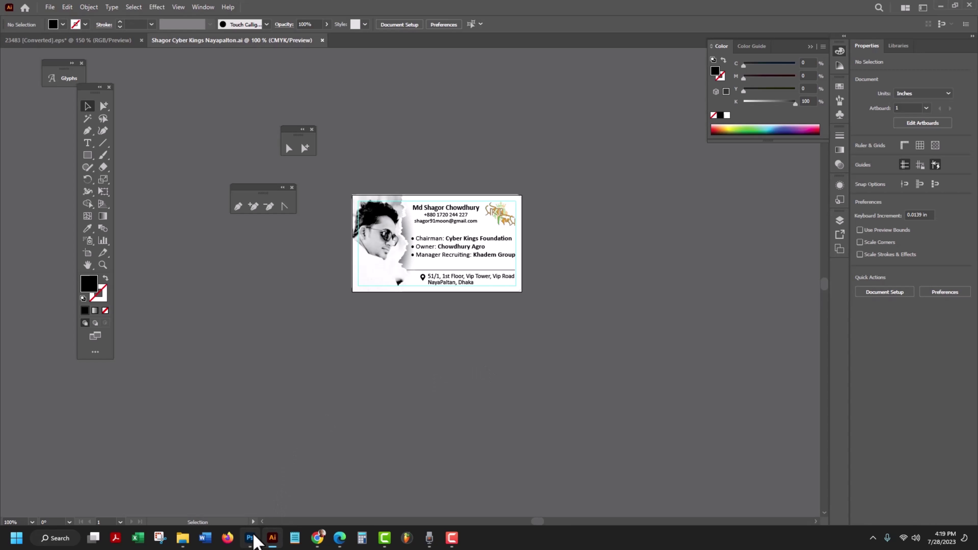
pyautogui.rightClick(251, 538)
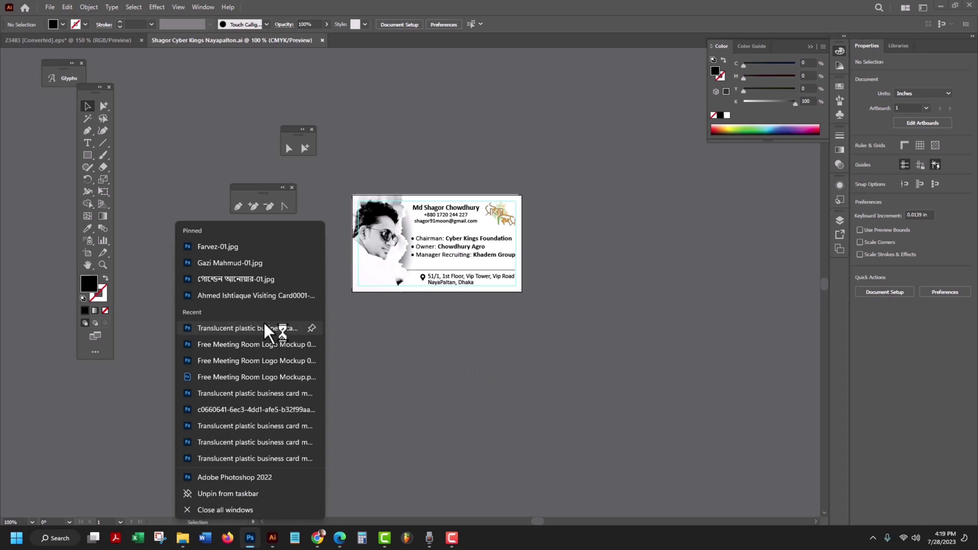
pyautogui.click(275, 330)
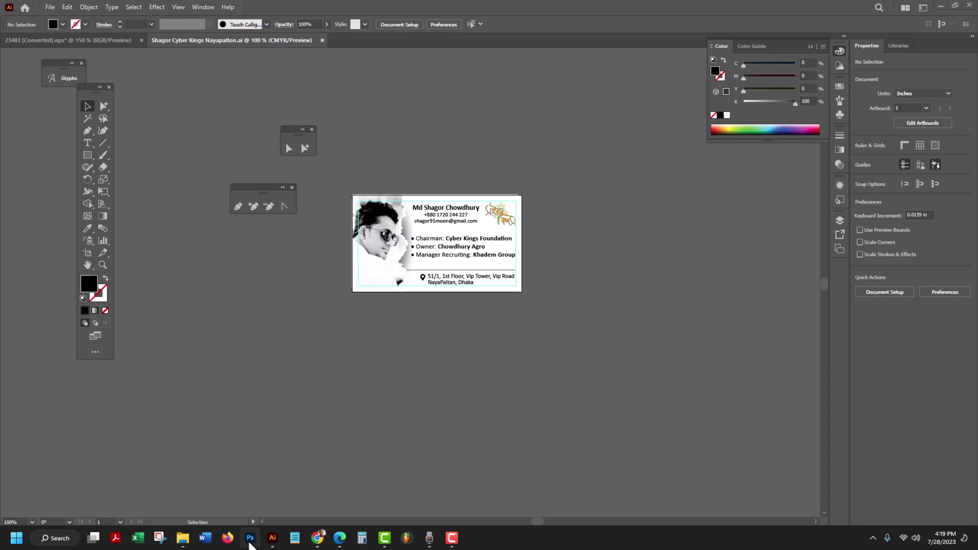
pyautogui.click(477, 393)
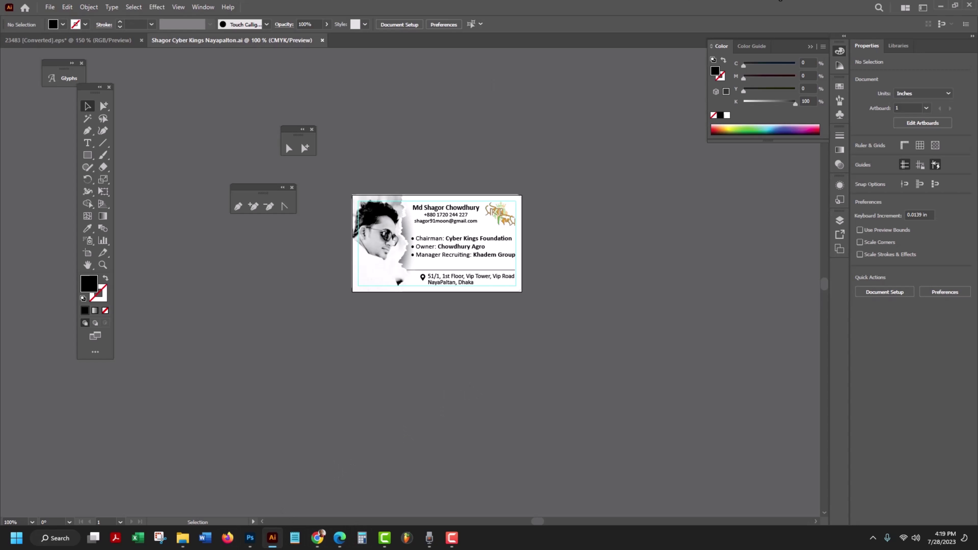
pyautogui.click(940, 7)
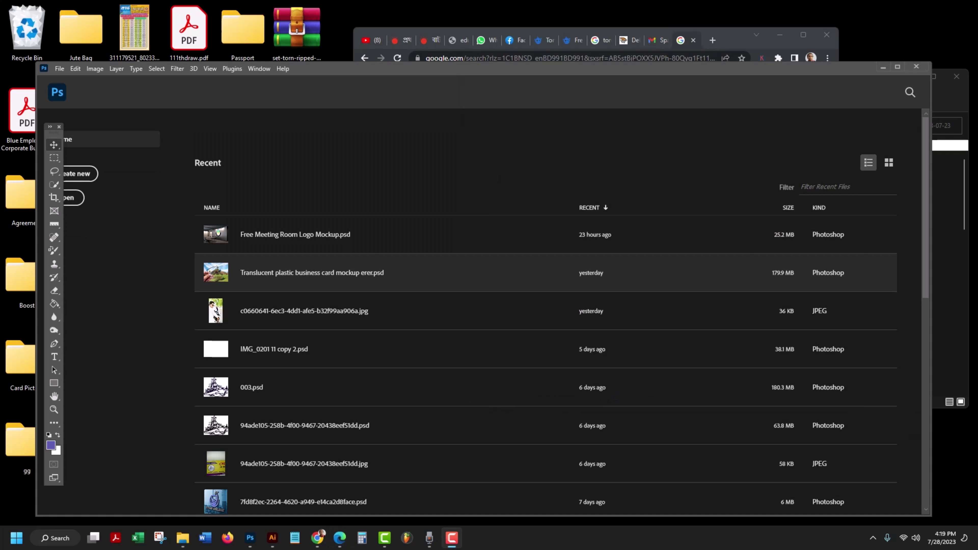
# Step: Open the translucent plastic business card mockup in Photoshop from Recent files
pyautogui.click(312, 273)
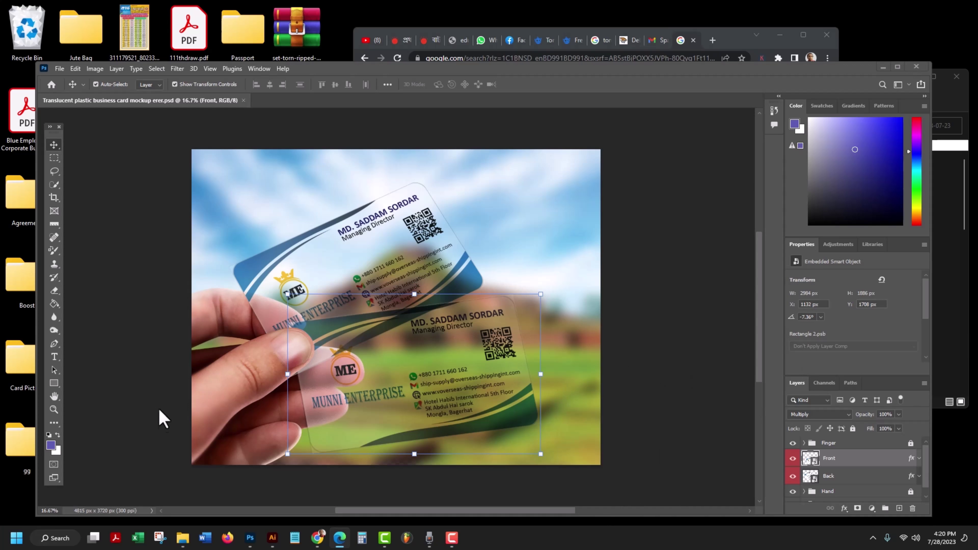
pyautogui.click(184, 538)
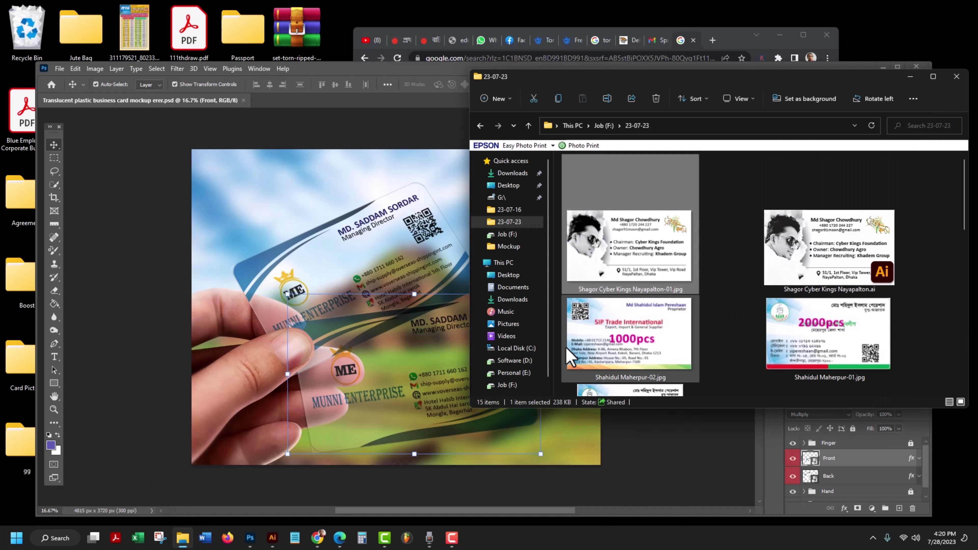
pyautogui.click(722, 66)
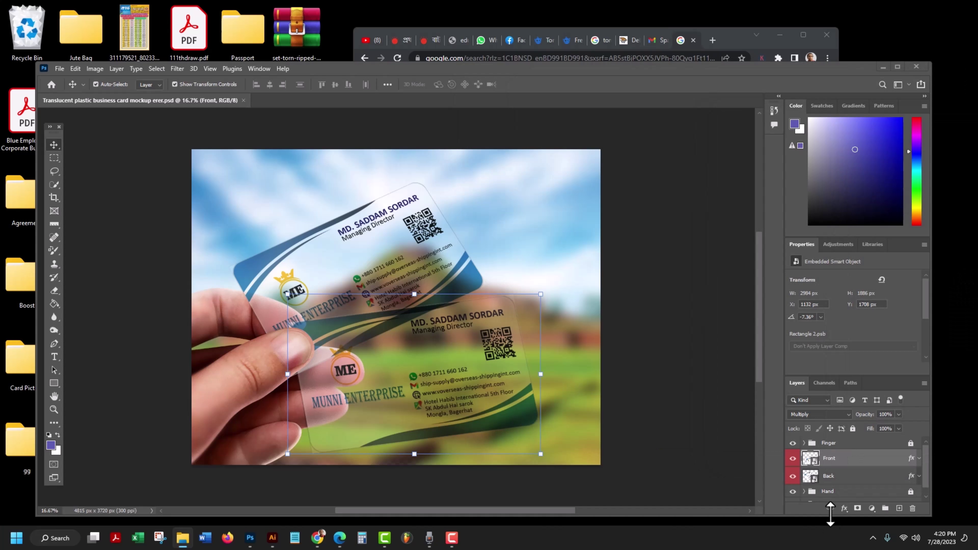
# Step: Replace the Front smart object's old design with the new business card JPG and save it
pyautogui.doubleClick(810, 459)
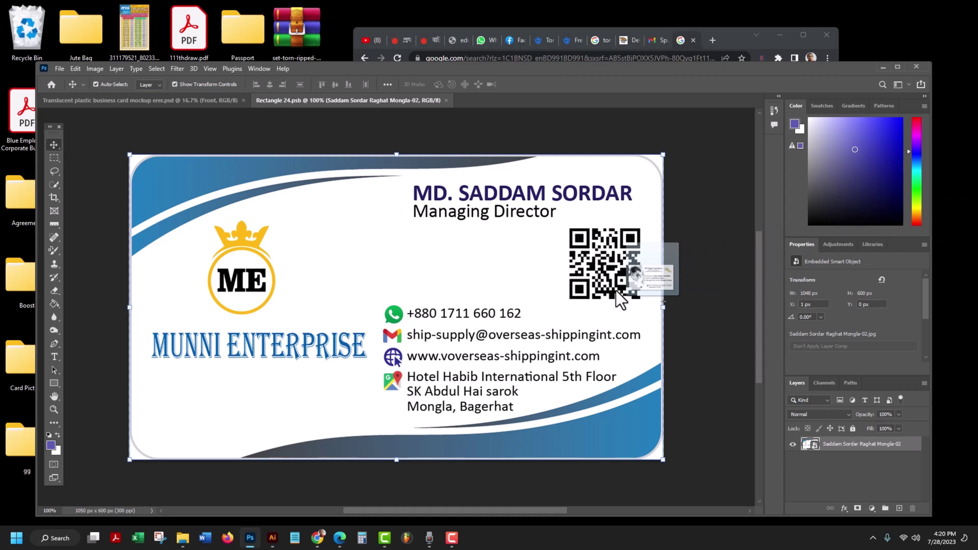
pyautogui.moveTo(623, 294); pyautogui.dragTo(478, 289)
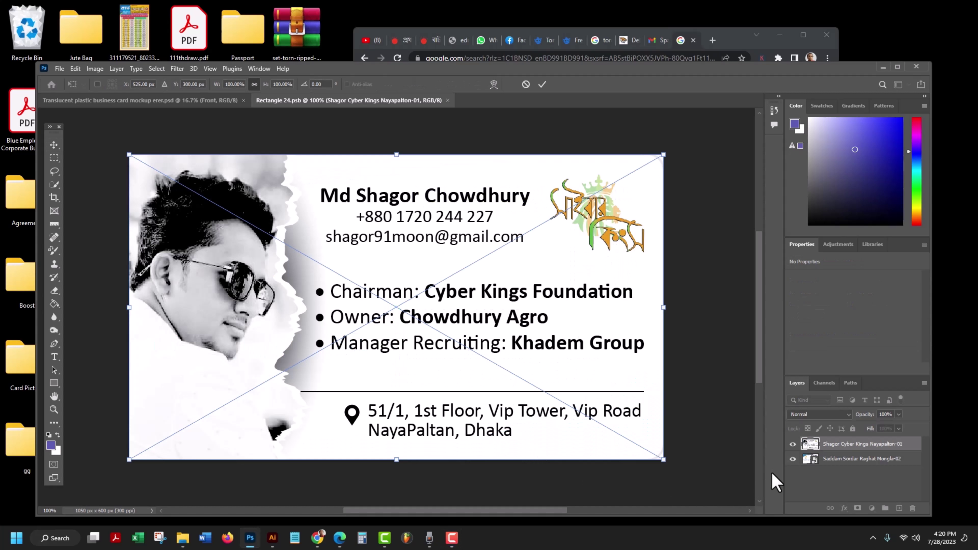
pyautogui.click(860, 460)
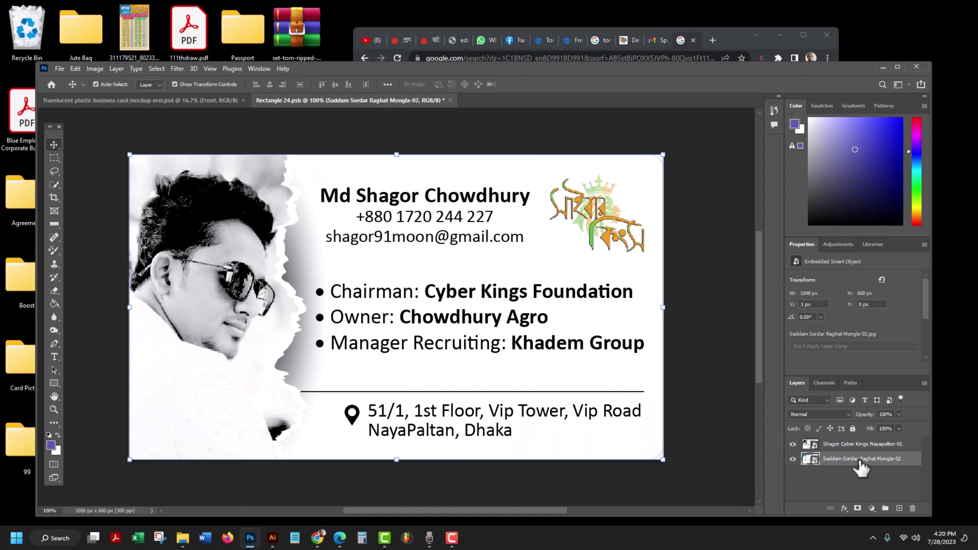
pyautogui.press('Delete')
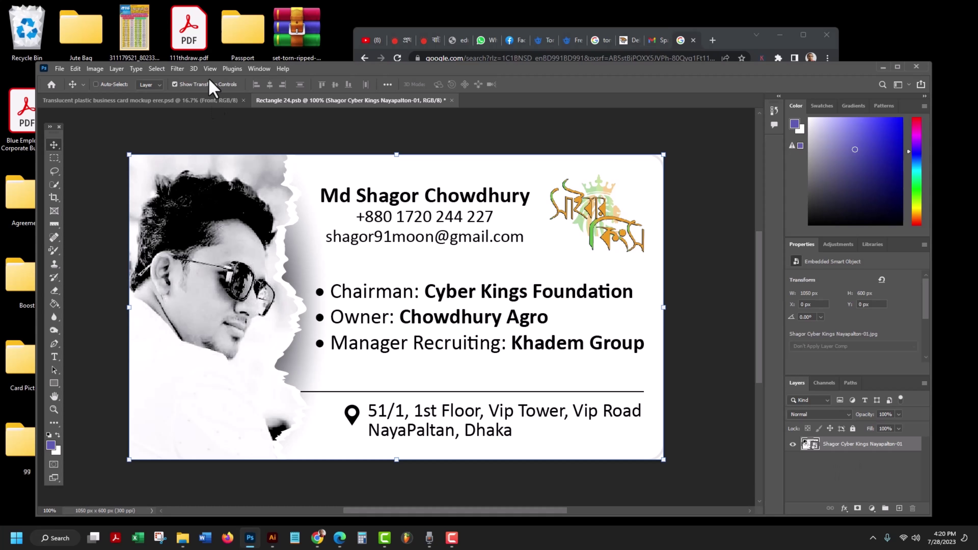
pyautogui.hotkey('ctrl', 's')
pyautogui.click(211, 101)
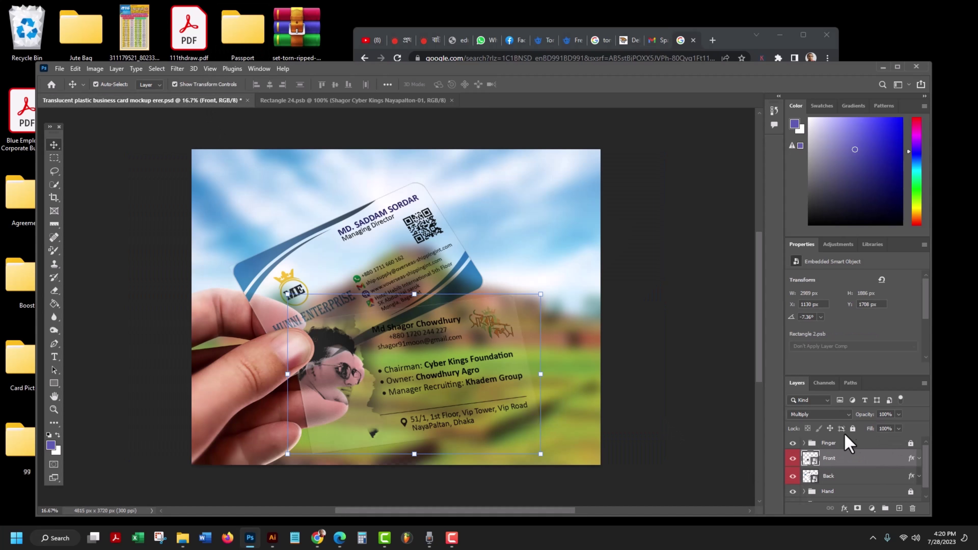
# Step: Place the new business card JPG in the Back smart object, delete the Munni Enterprise design, and save
pyautogui.doubleClick(810, 477)
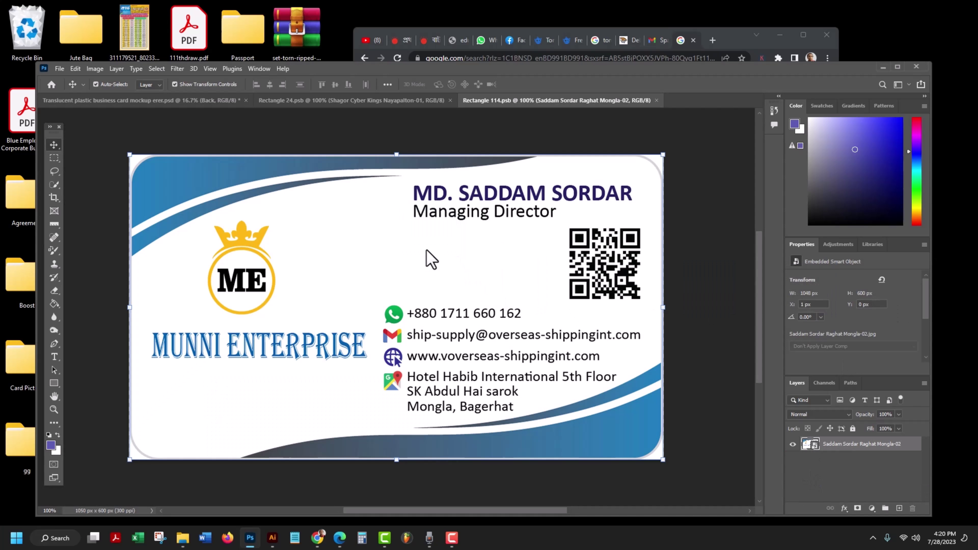
pyautogui.moveTo(611, 316); pyautogui.dragTo(427, 250)
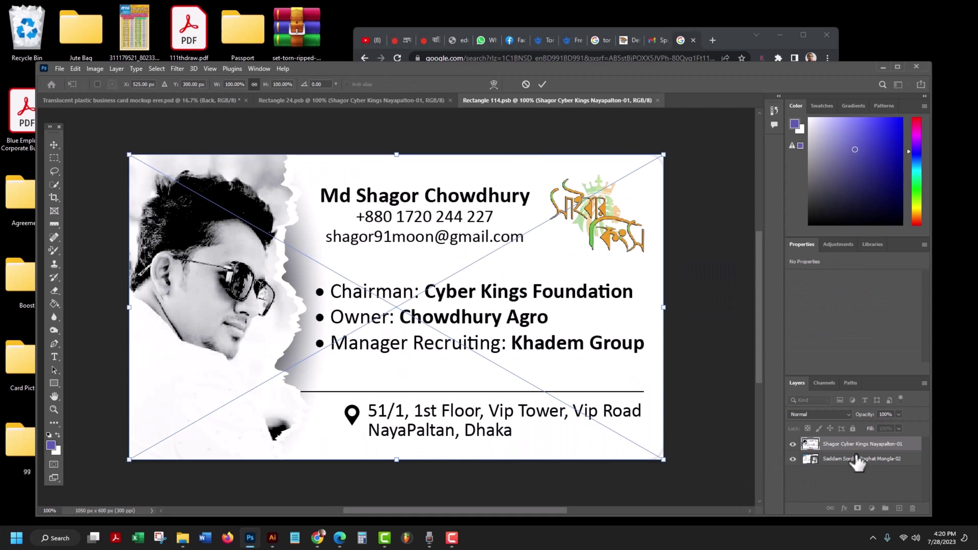
pyautogui.click(857, 460)
pyautogui.press('Delete')
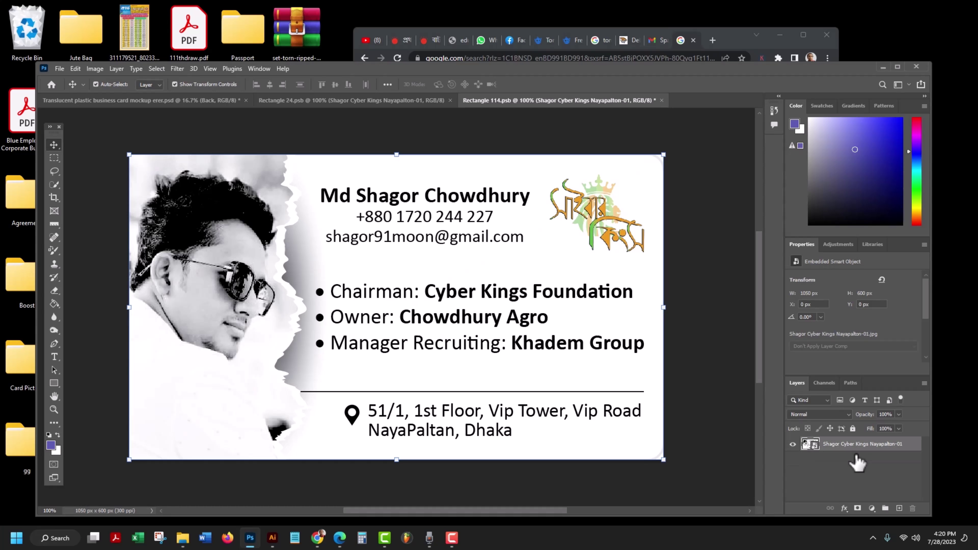
pyautogui.hotkey('ctrl', 's')
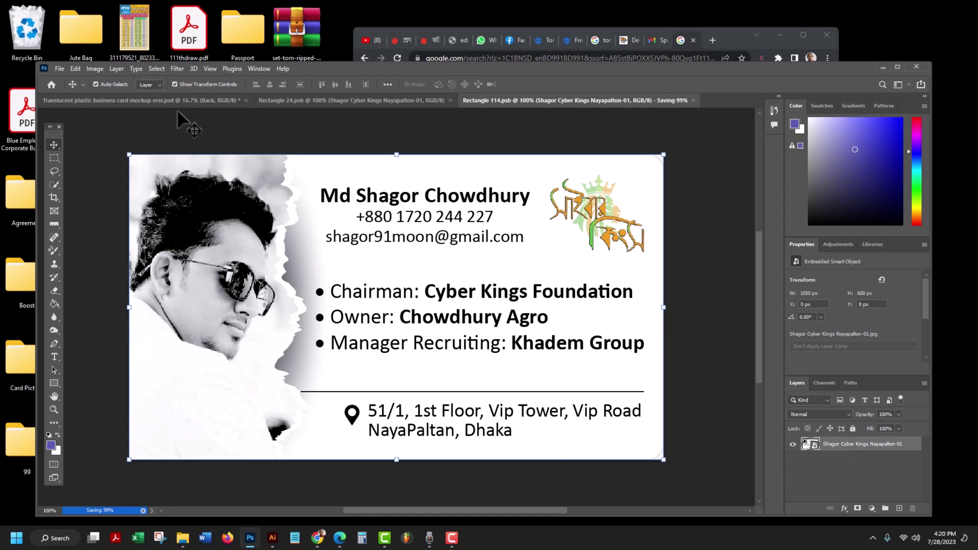
pyautogui.click(172, 101)
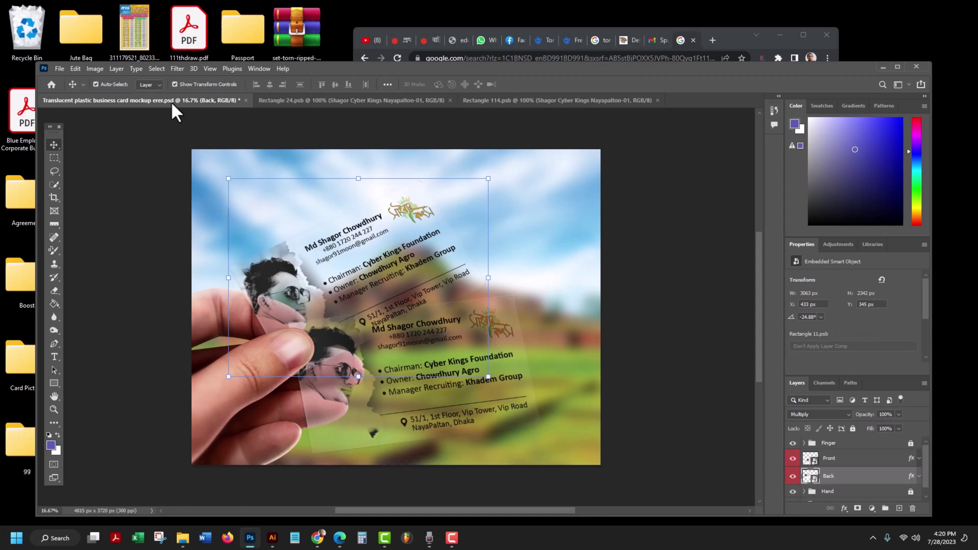
# Step: Export the mockup as a 4815 × 3720 JPG to the Mockup folder, removing the trailing 6 from the name
pyautogui.click(60, 68)
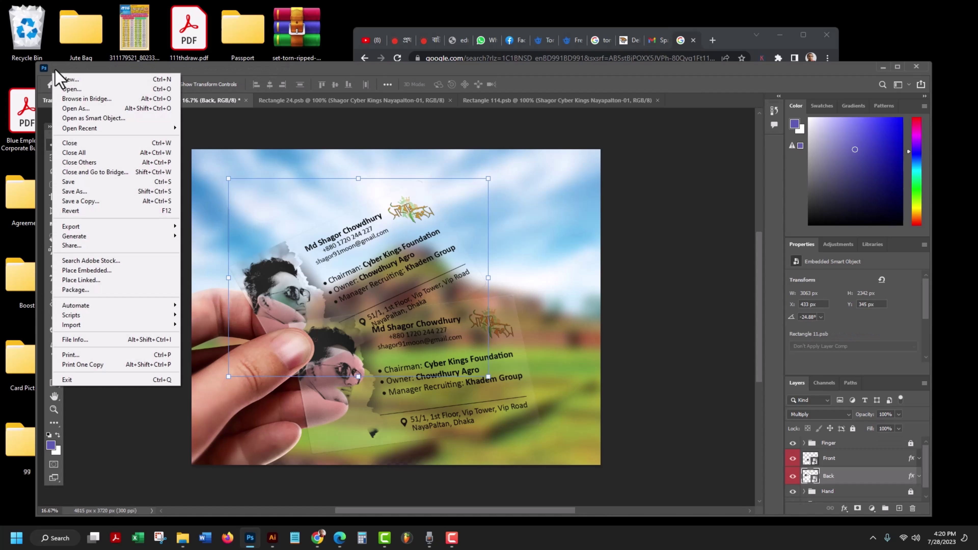
pyautogui.moveTo(72, 226)
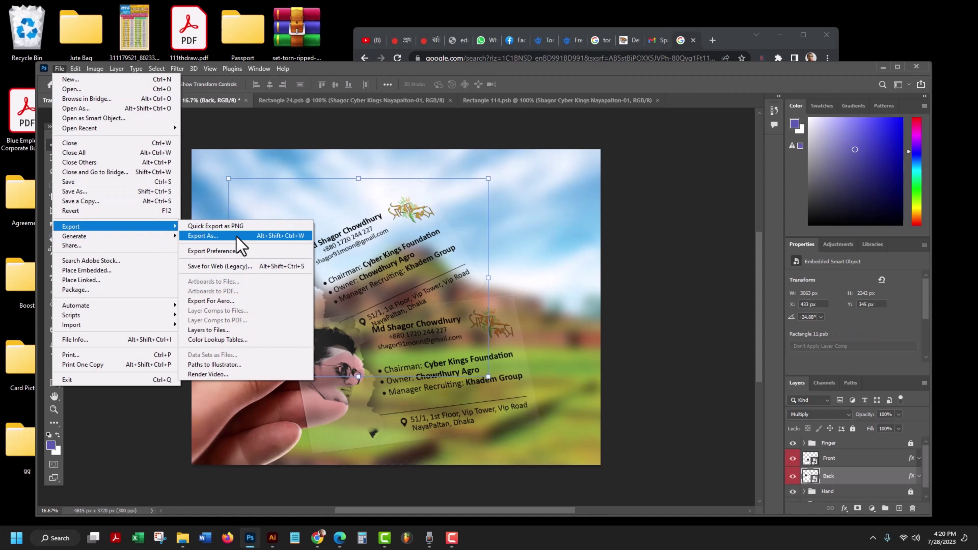
pyautogui.click(216, 236)
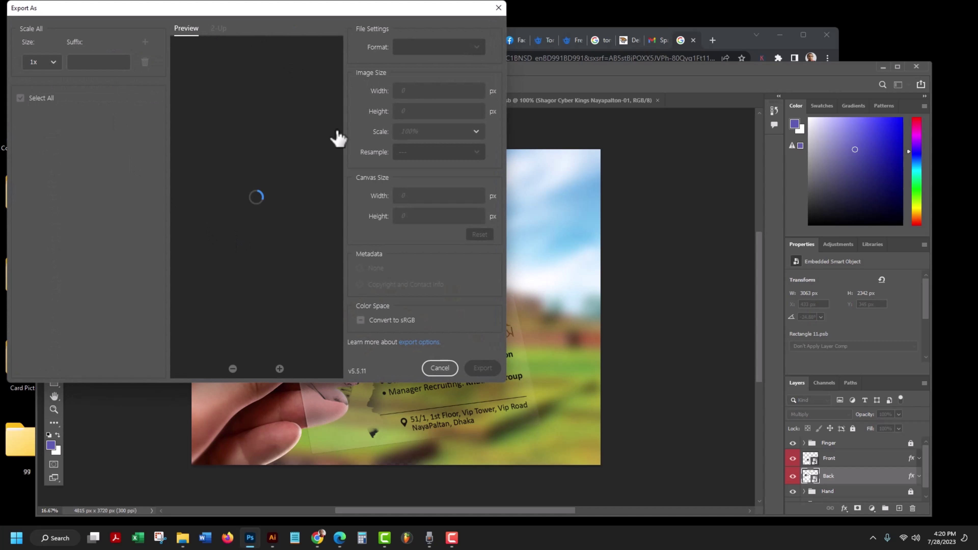
pyautogui.click(482, 368)
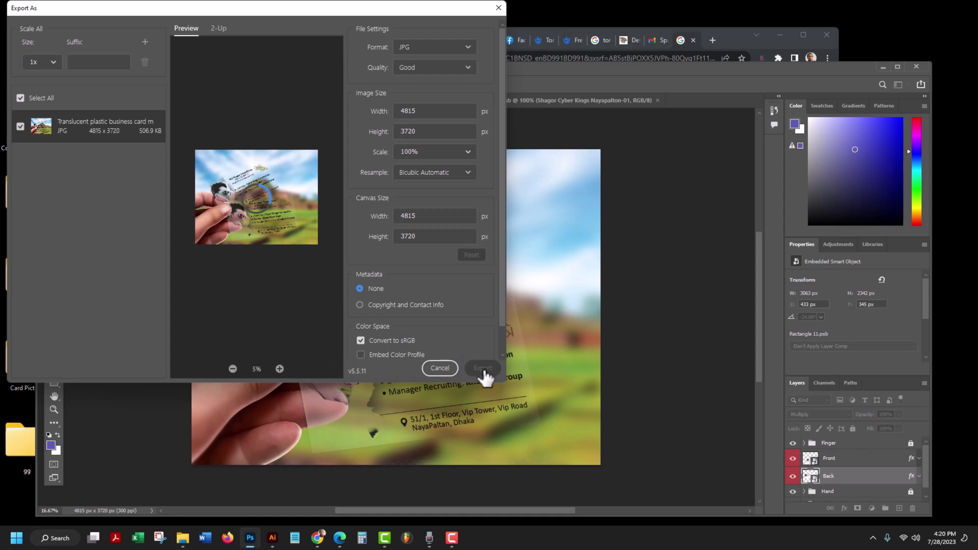
pyautogui.click(123, 150)
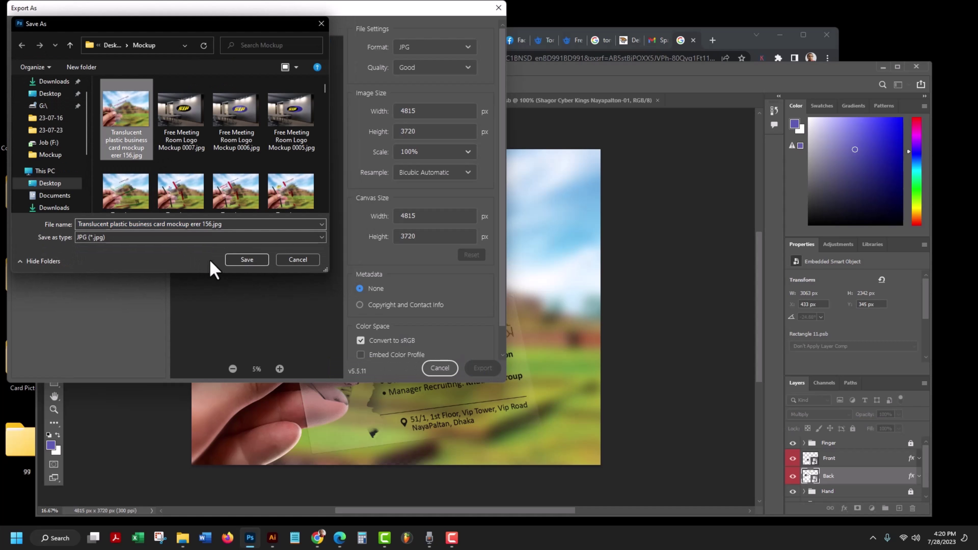
pyautogui.click(208, 224)
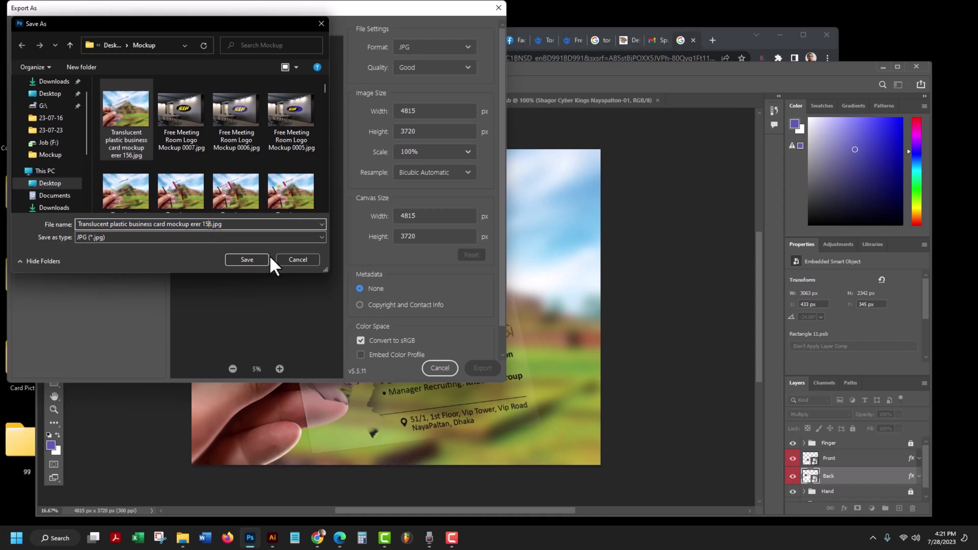
pyautogui.press('Delete')
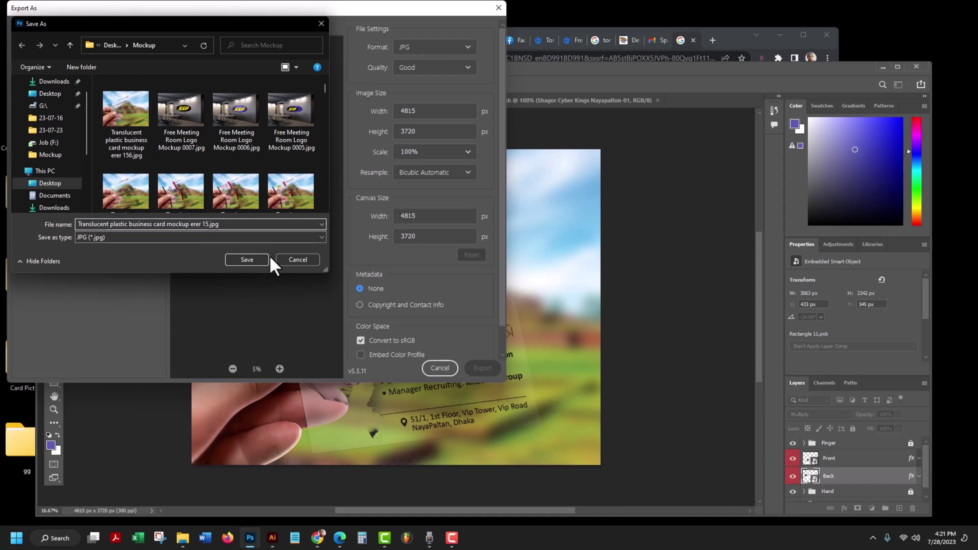
pyautogui.write('7')
pyautogui.click(268, 259)
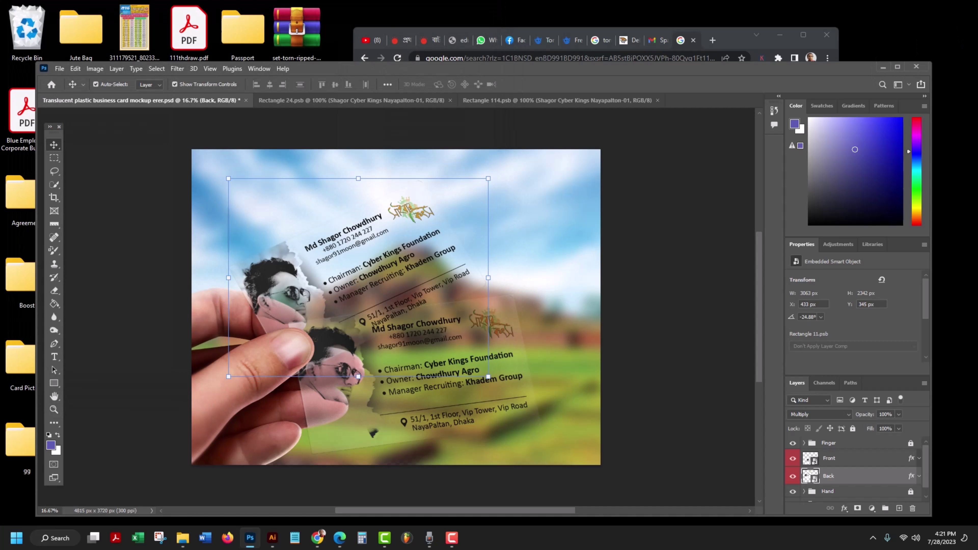
# Step: Open 'Translucent plastic business card mockup erer 157.jpg' from the Mockup folder in a maximized photo viewer
pyautogui.press('super+e')
pyautogui.moveTo(777, 133); pyautogui.dragTo(651, 67)
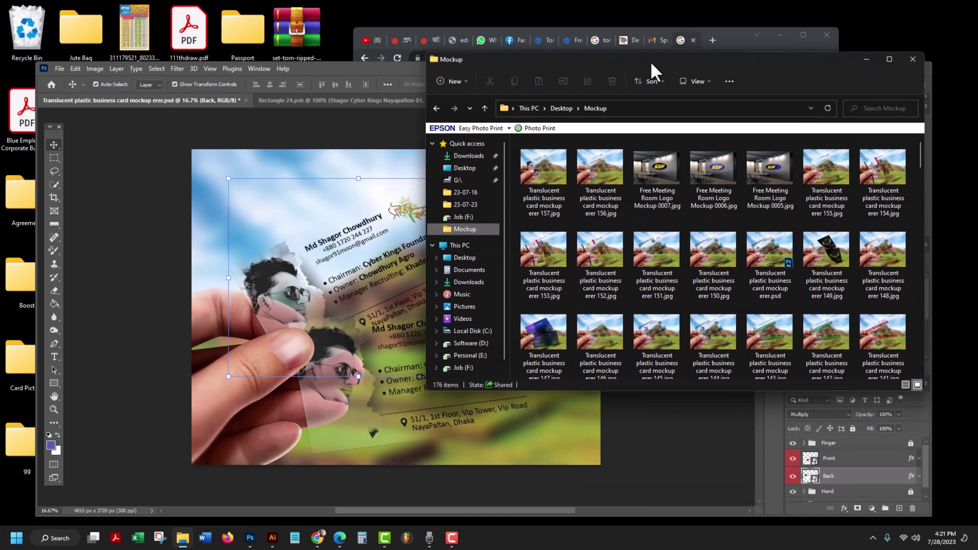
pyautogui.click(555, 189)
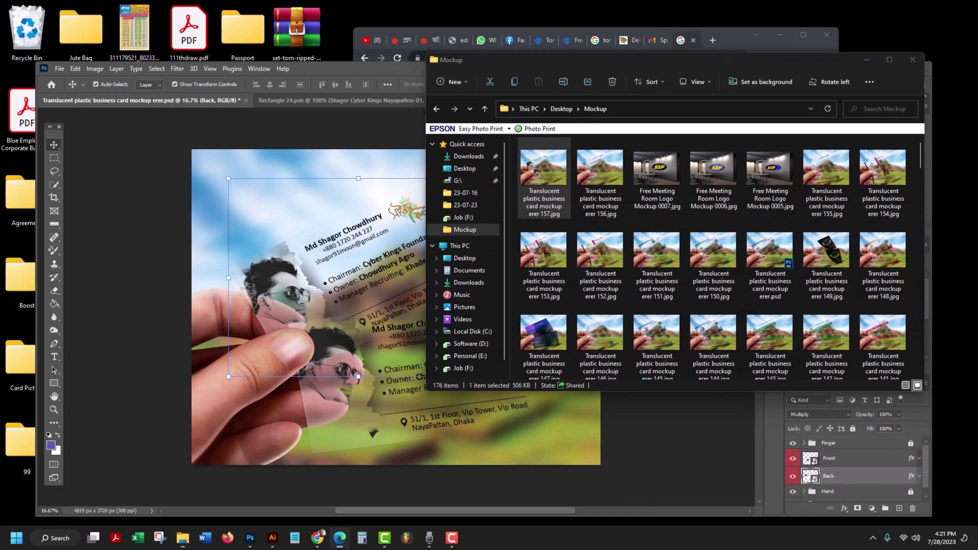
pyautogui.doubleClick(545, 174)
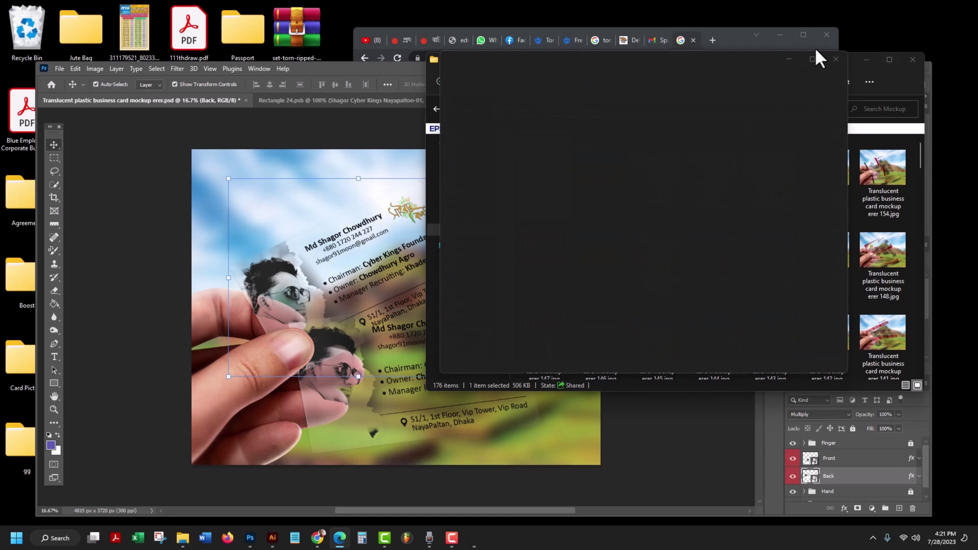
pyautogui.click(812, 60)
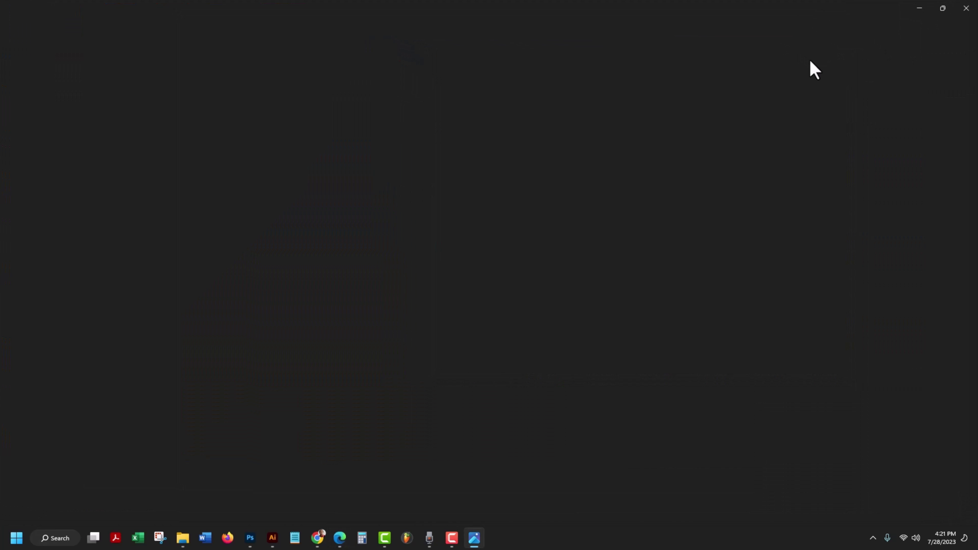